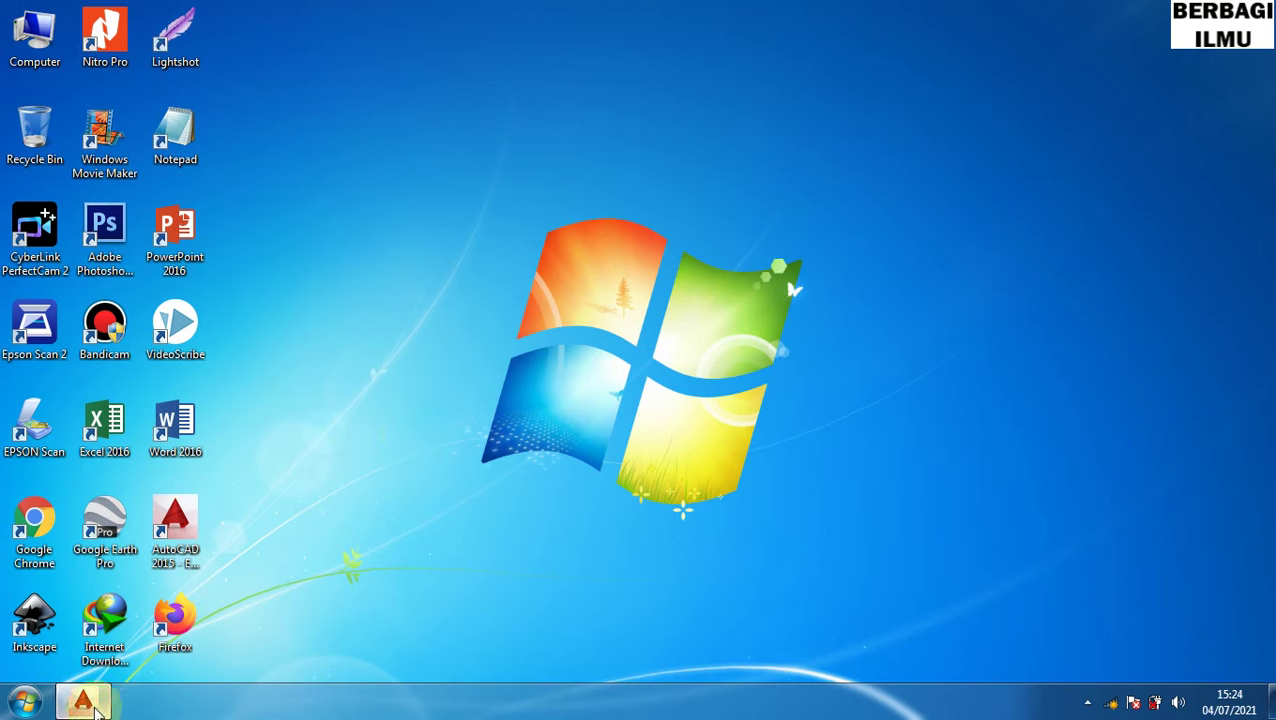
Bring the contoh gambar.dwg window back, then pan and zoom around the floor plan.
click(95, 708)
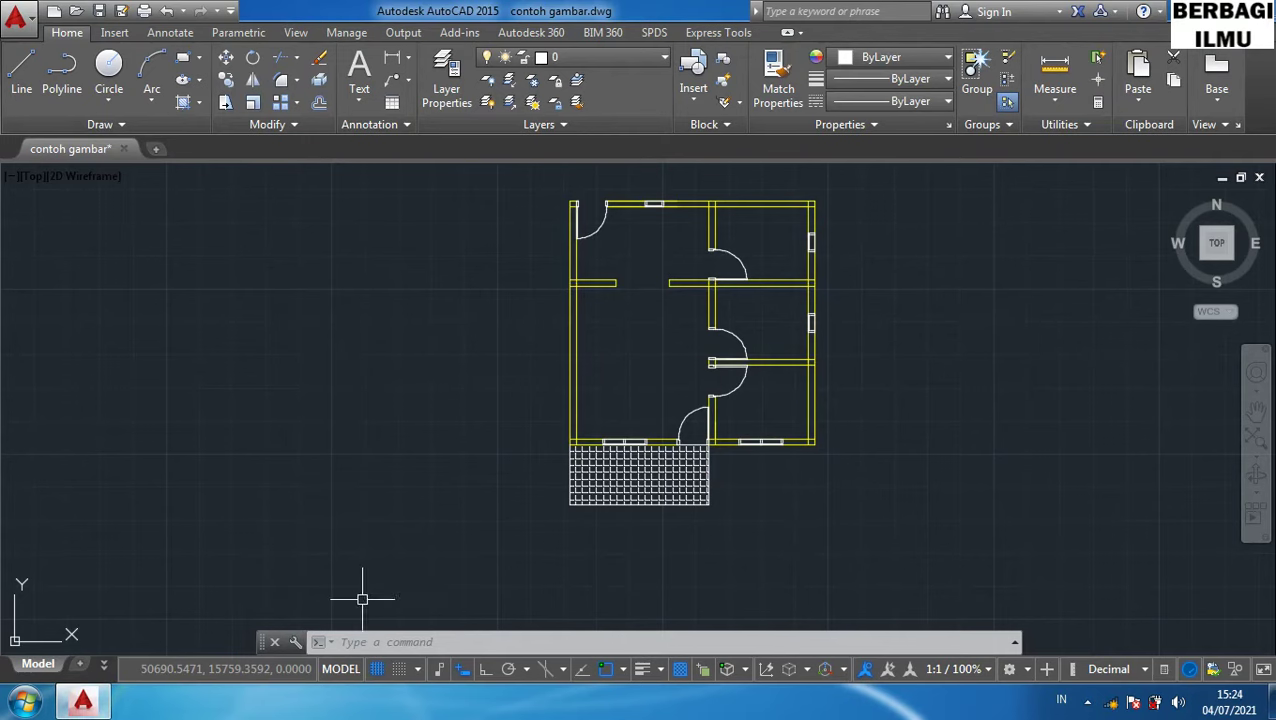
middle_drag(844, 301, 864, 347)
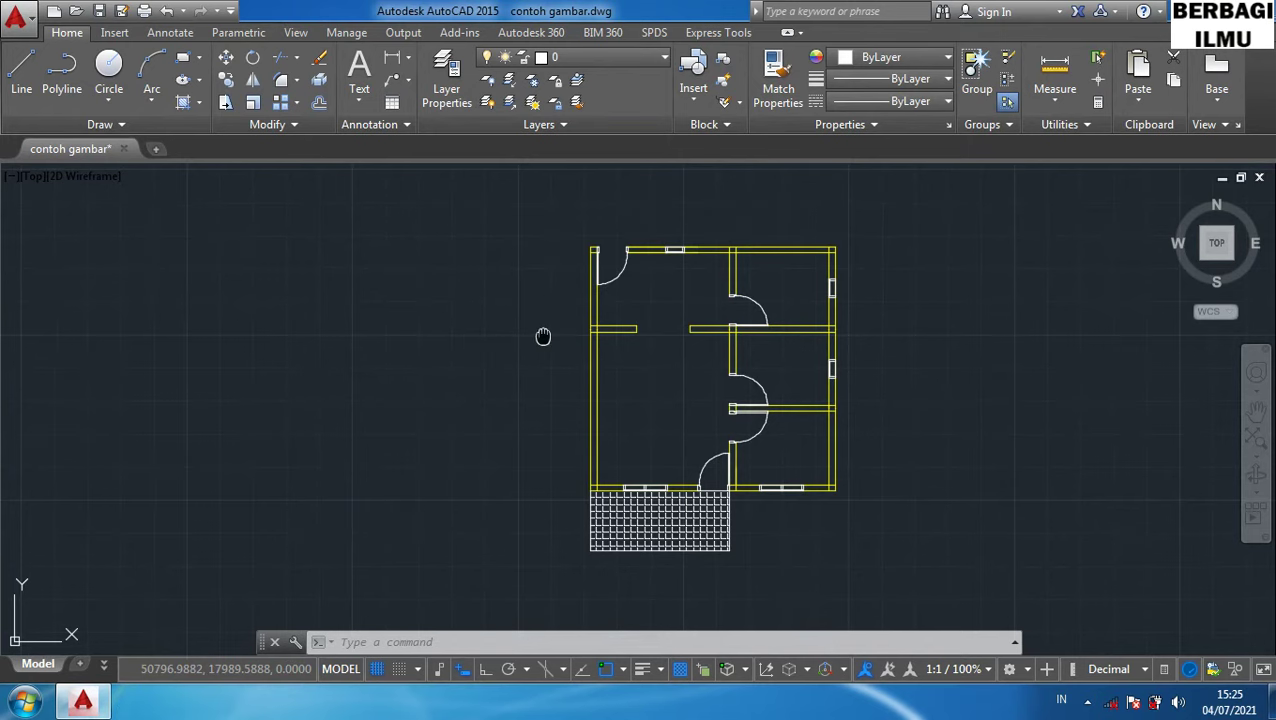
middle_drag(543, 336, 613, 328)
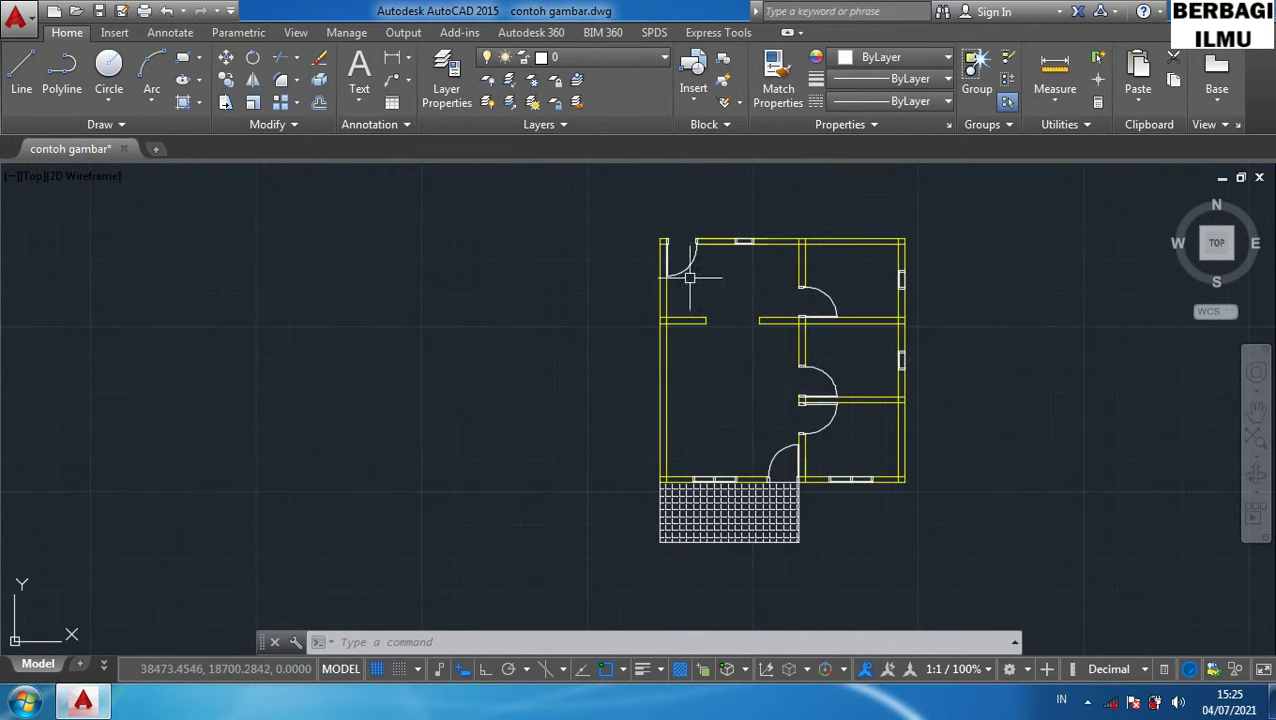
scroll(689, 278, up, 2)
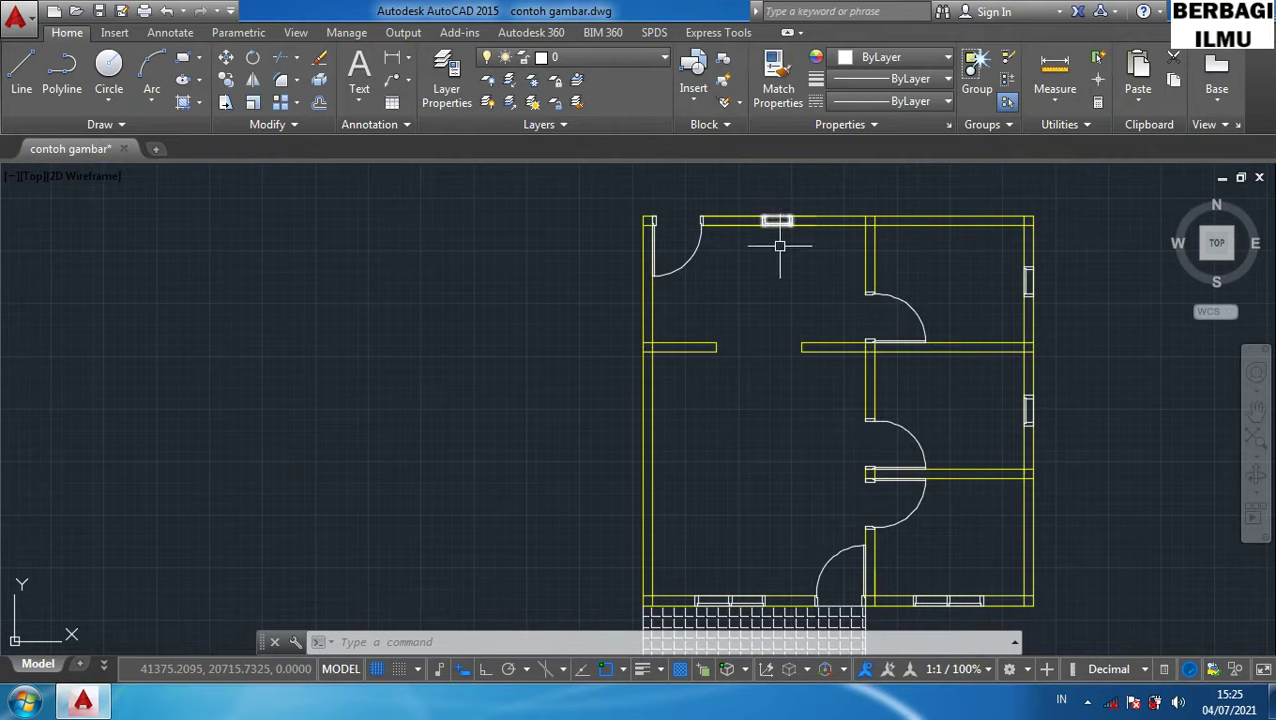
middle_drag(780, 245, 814, 190)
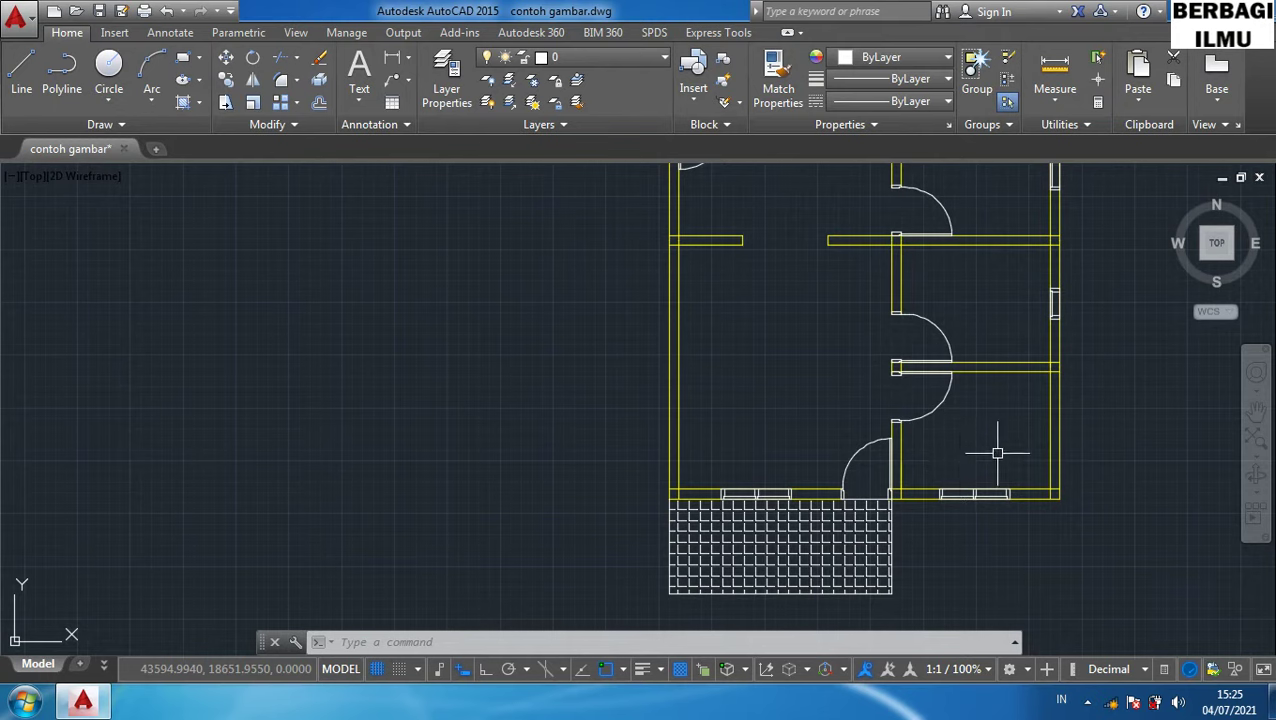
middle_drag(989, 426, 925, 468)
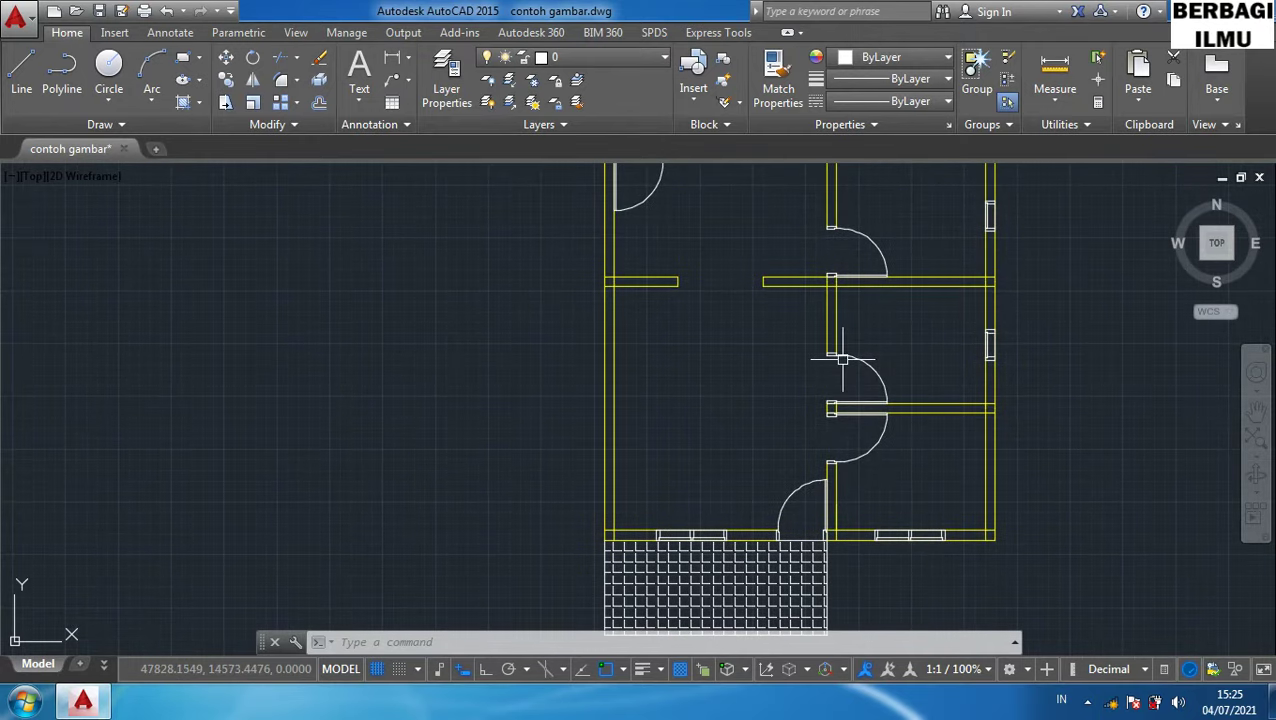
middle_drag(775, 349, 791, 490)
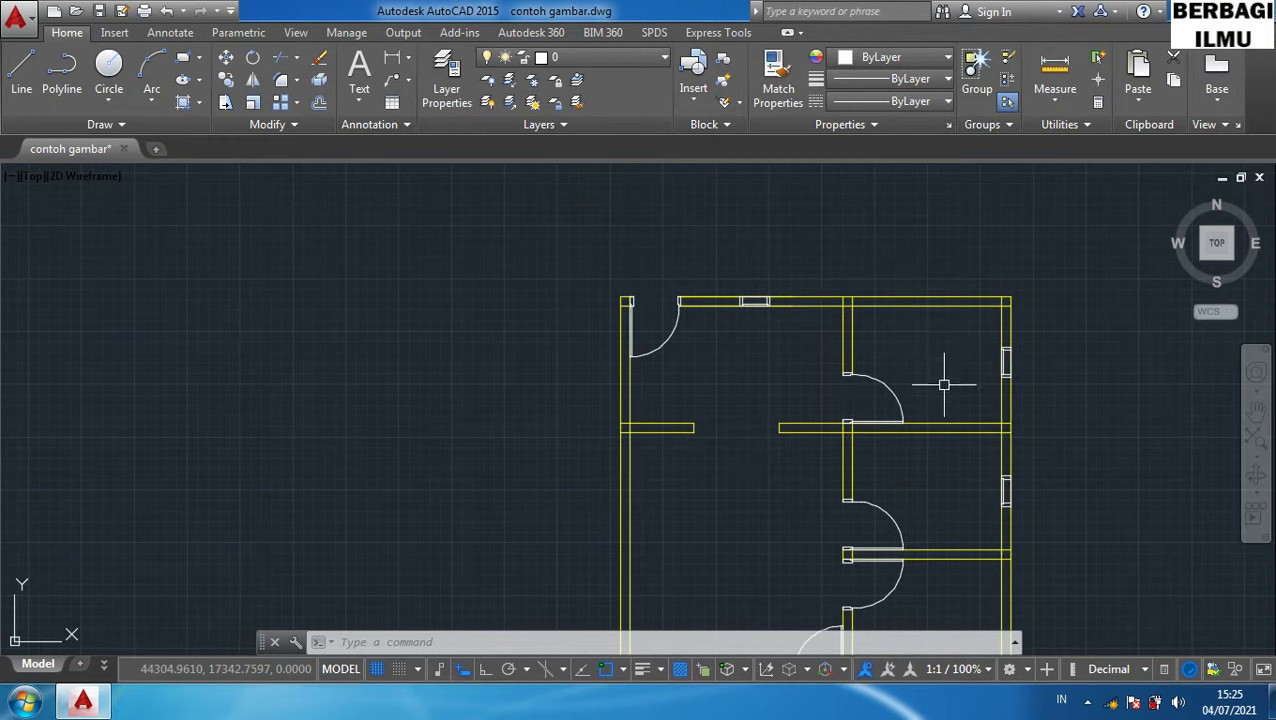
middle_drag(956, 351, 983, 290)
middle_drag(909, 427, 981, 363)
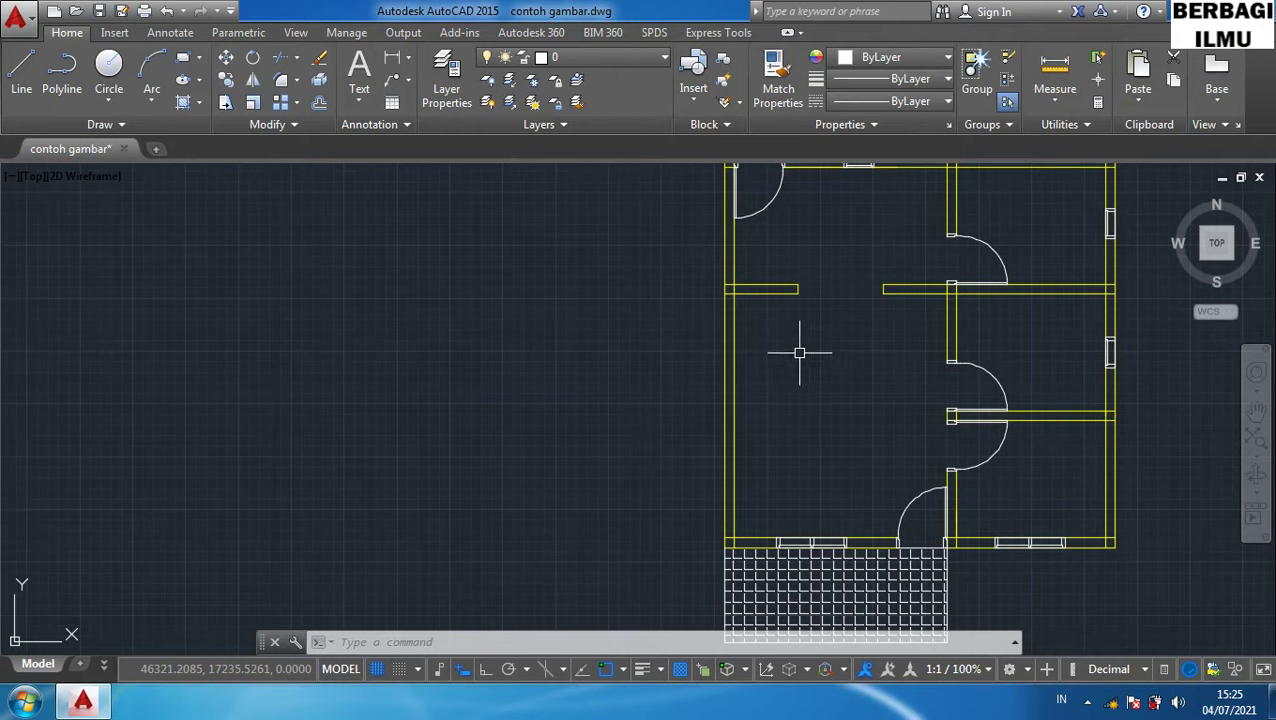
mouse_move(885, 363)
middle_down()
mouse_move(765, 431)
mouse_move(758, 379)
middle_up()
scroll(765, 431, down, 2)
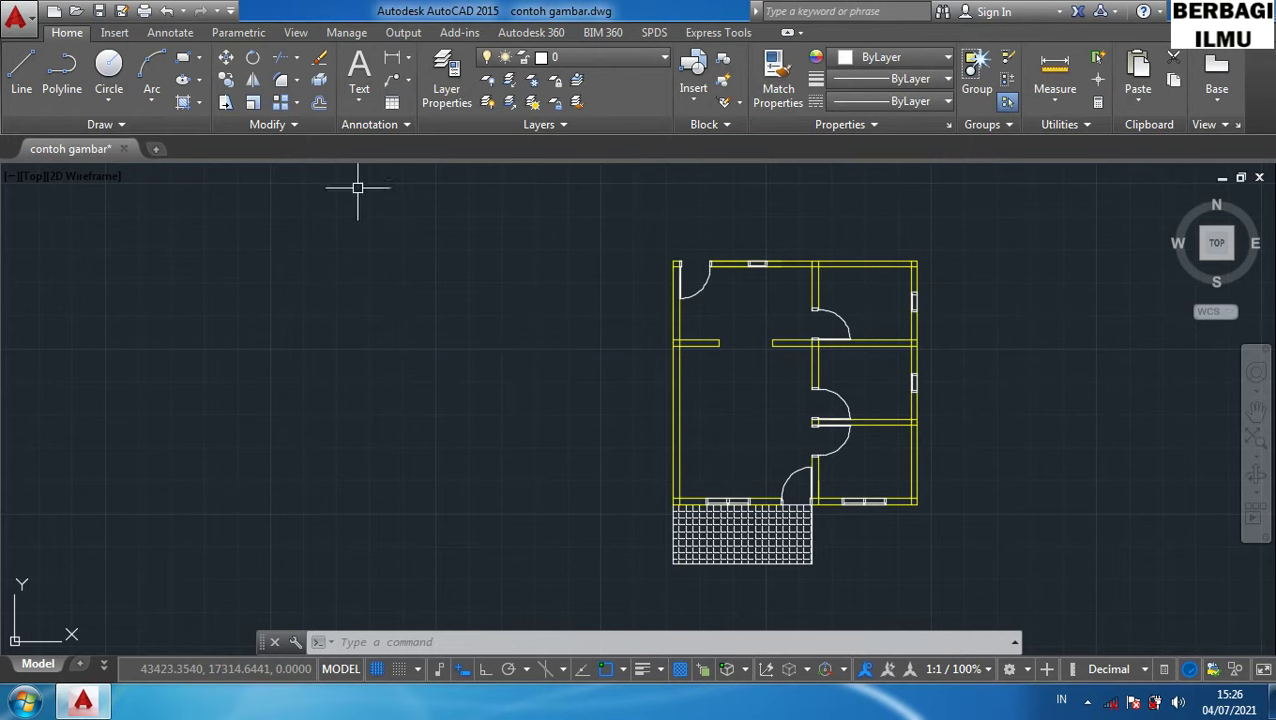
Switch the ribbon to the Insert tab's block and reference tools.
click(104, 64)
click(114, 32)
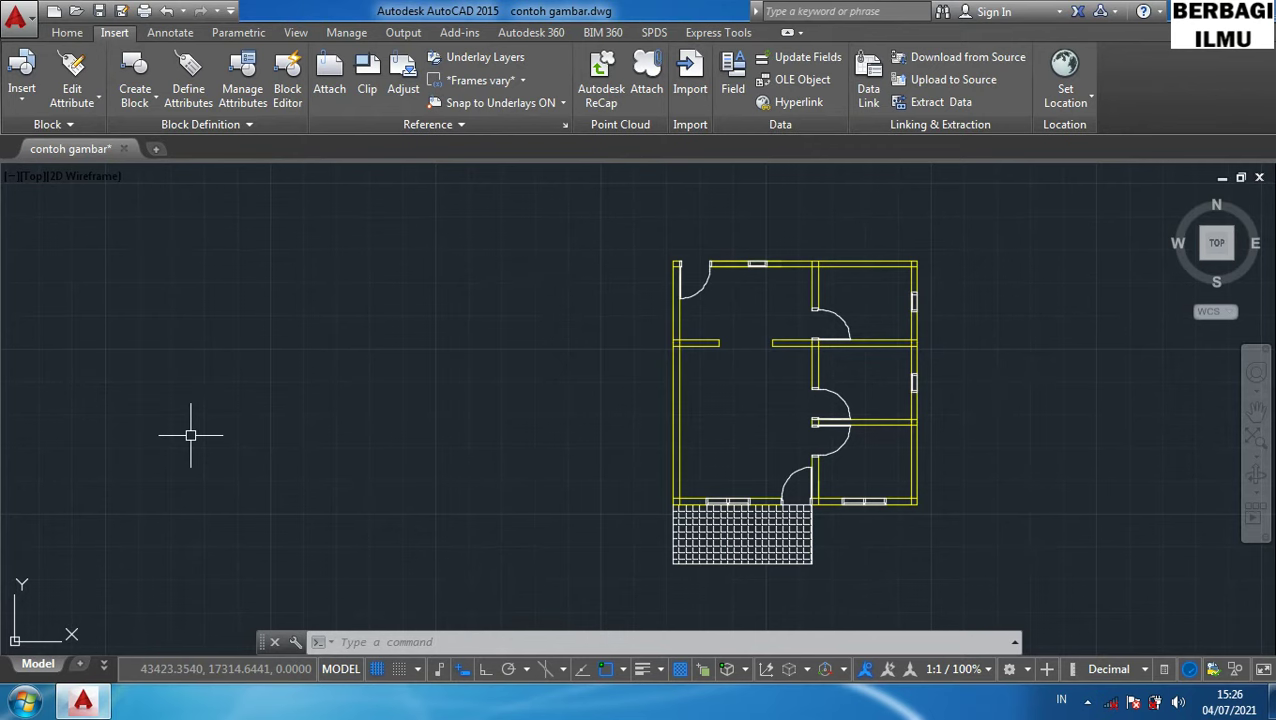
Toggle the DesignCenter palette open and closed twice with Ctrl+2.
key(ctrl+2)
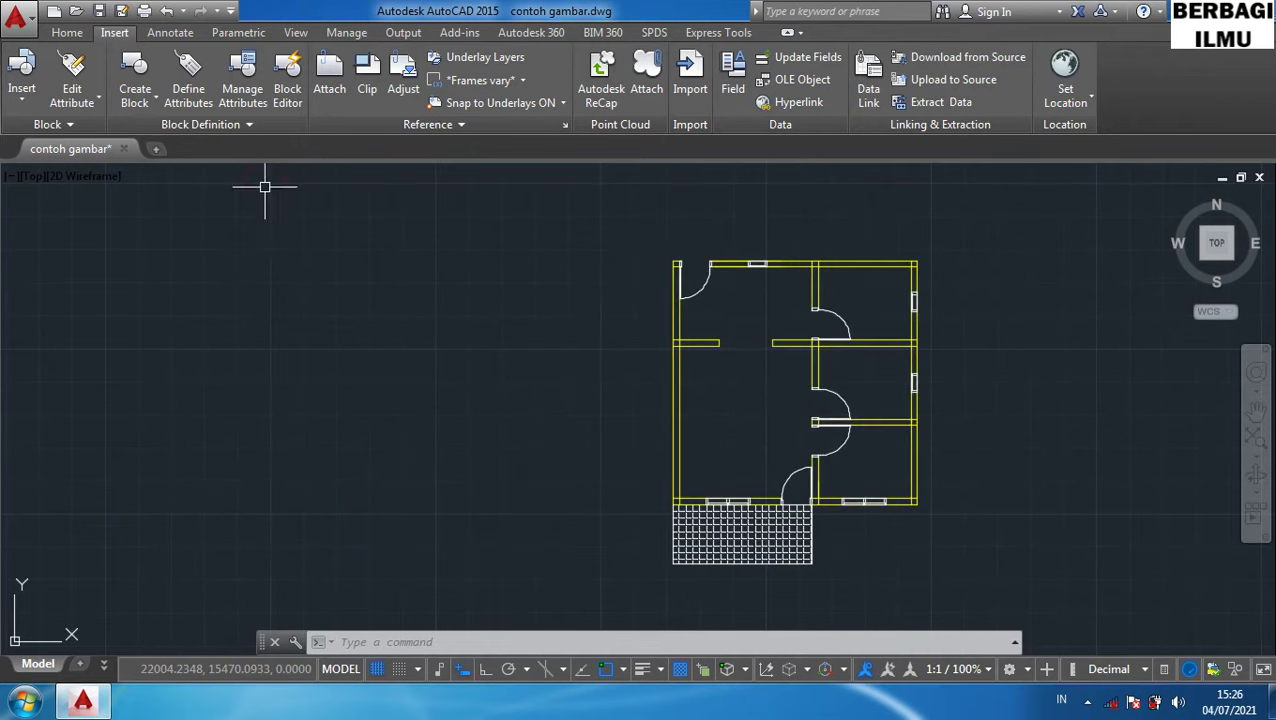
click(267, 190)
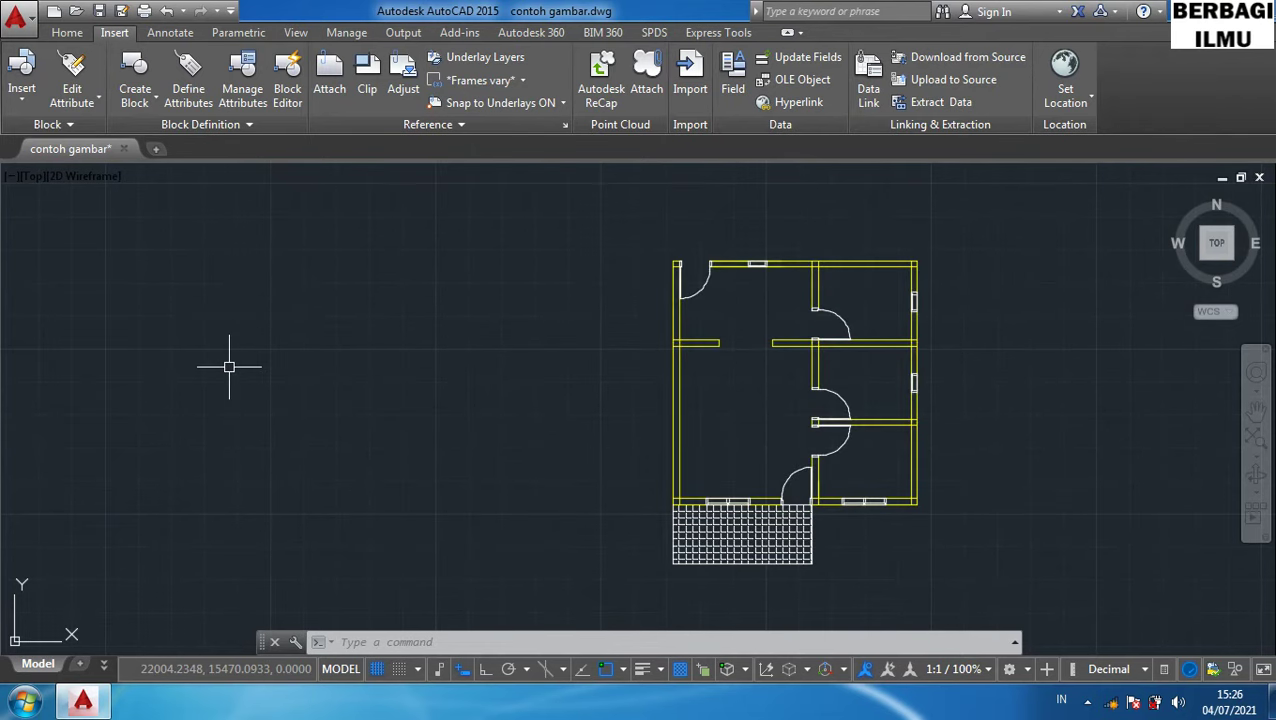
key(ctrl+2)
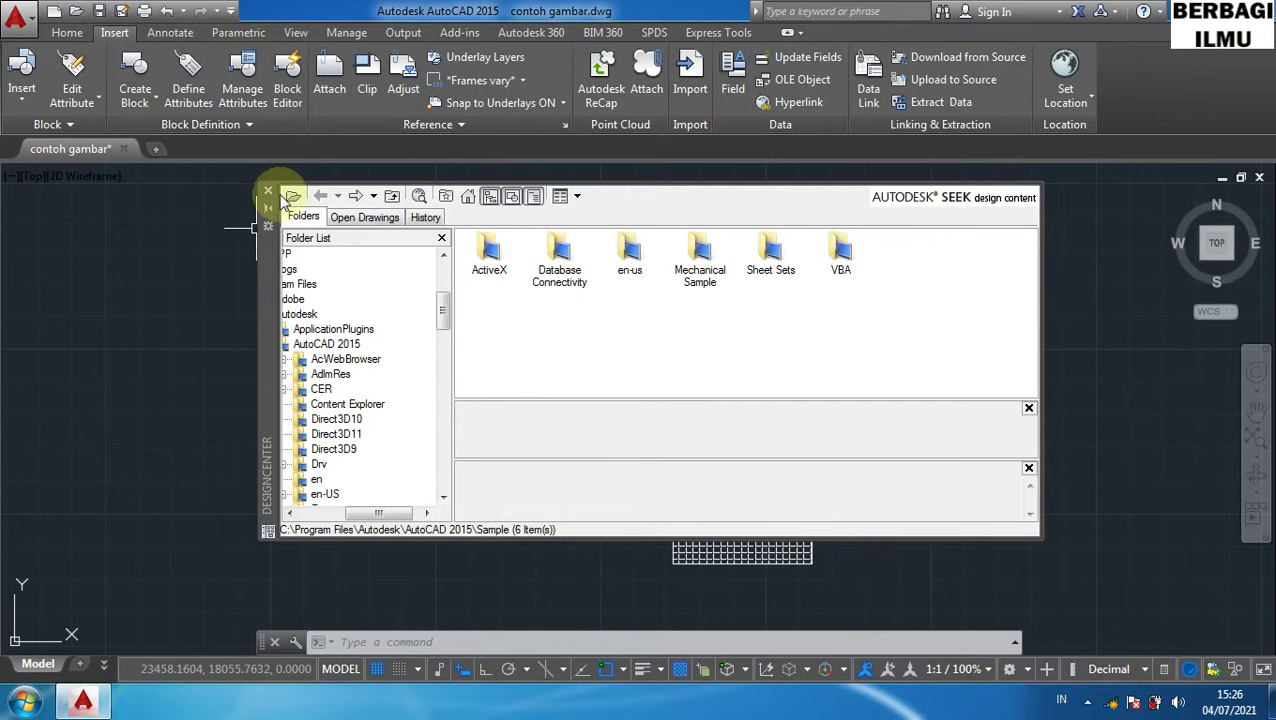
click(268, 190)
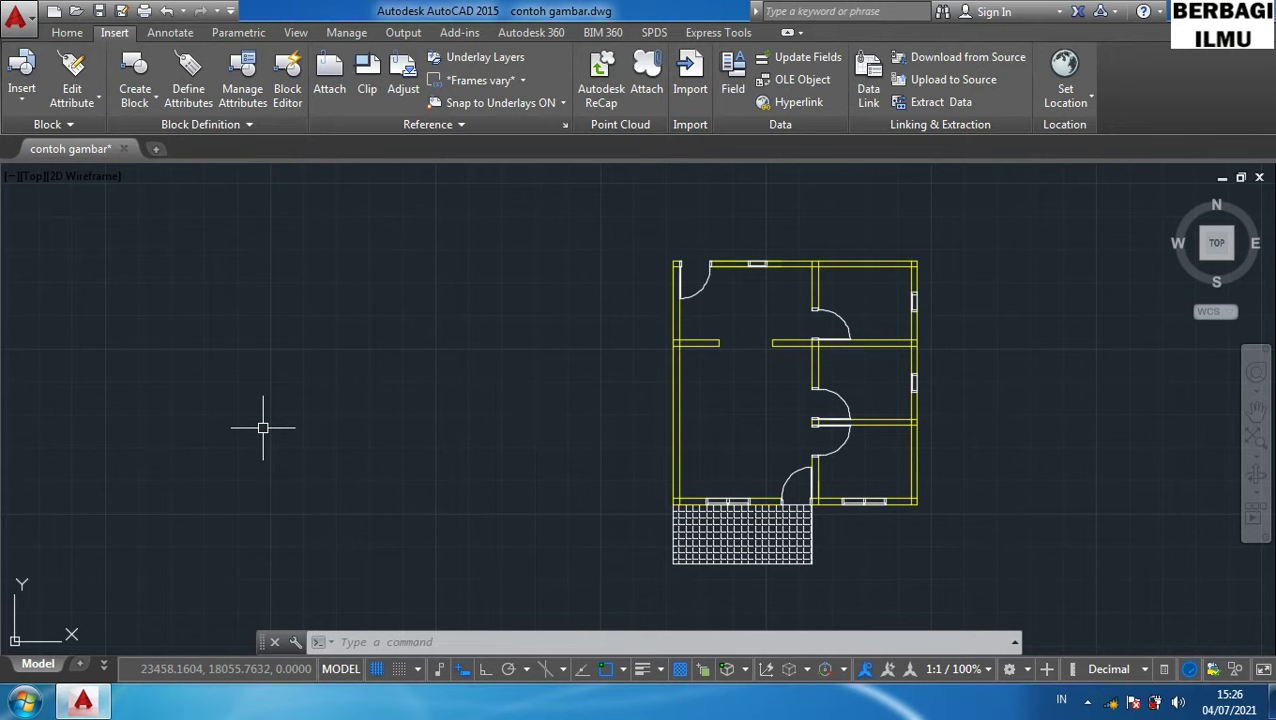
Open DesignCenter with the DCENTER command, showing the Sample folder.
text(dc)
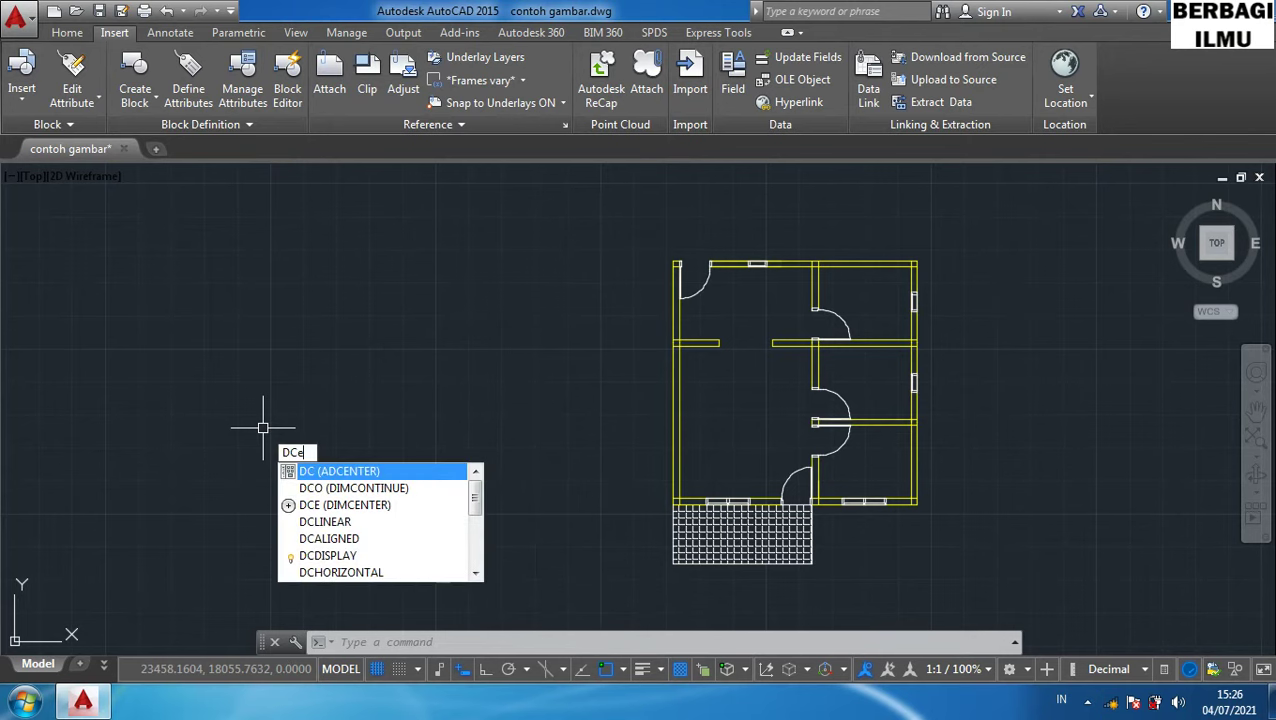
text(e)
key(BackSpace)
text(en)
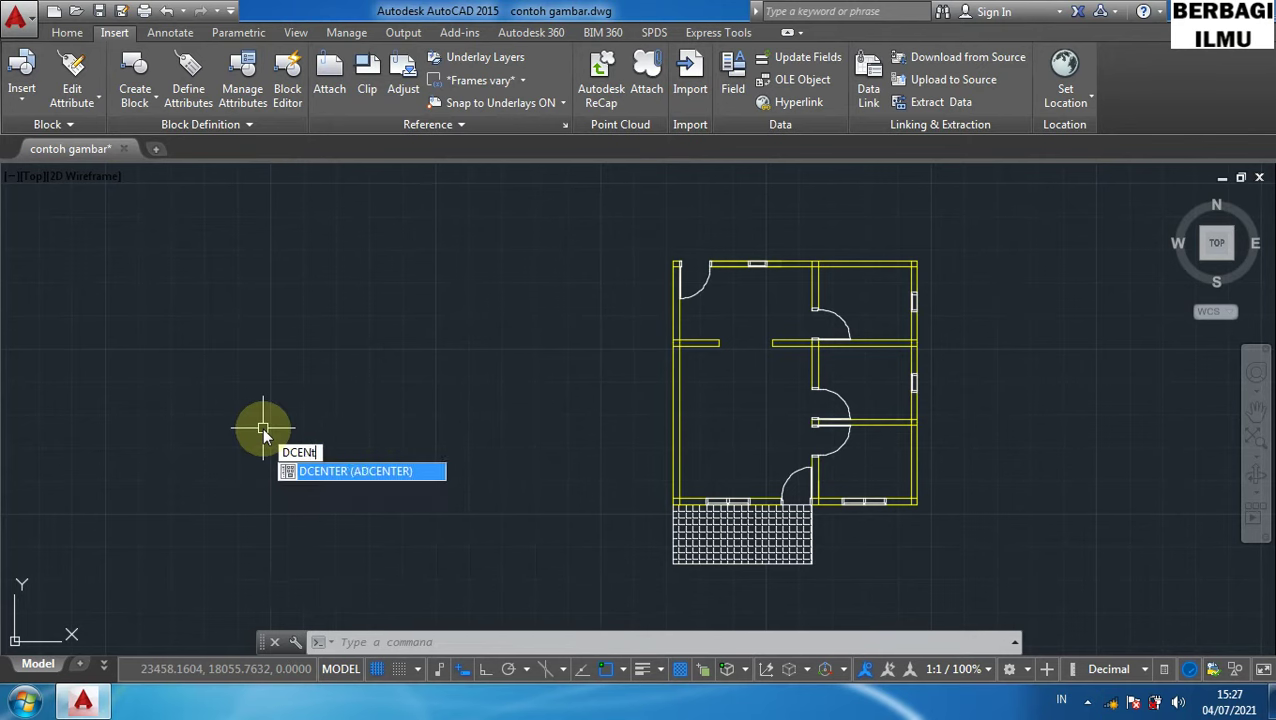
text(ter)
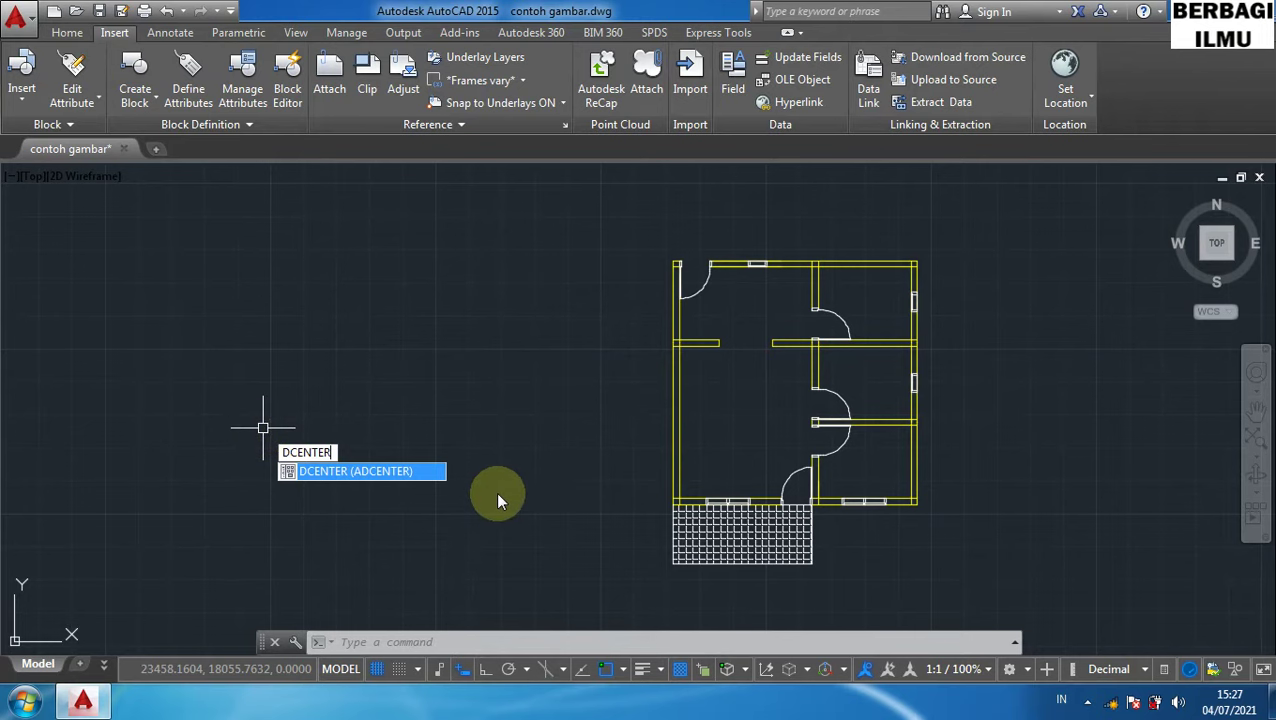
key(Return)
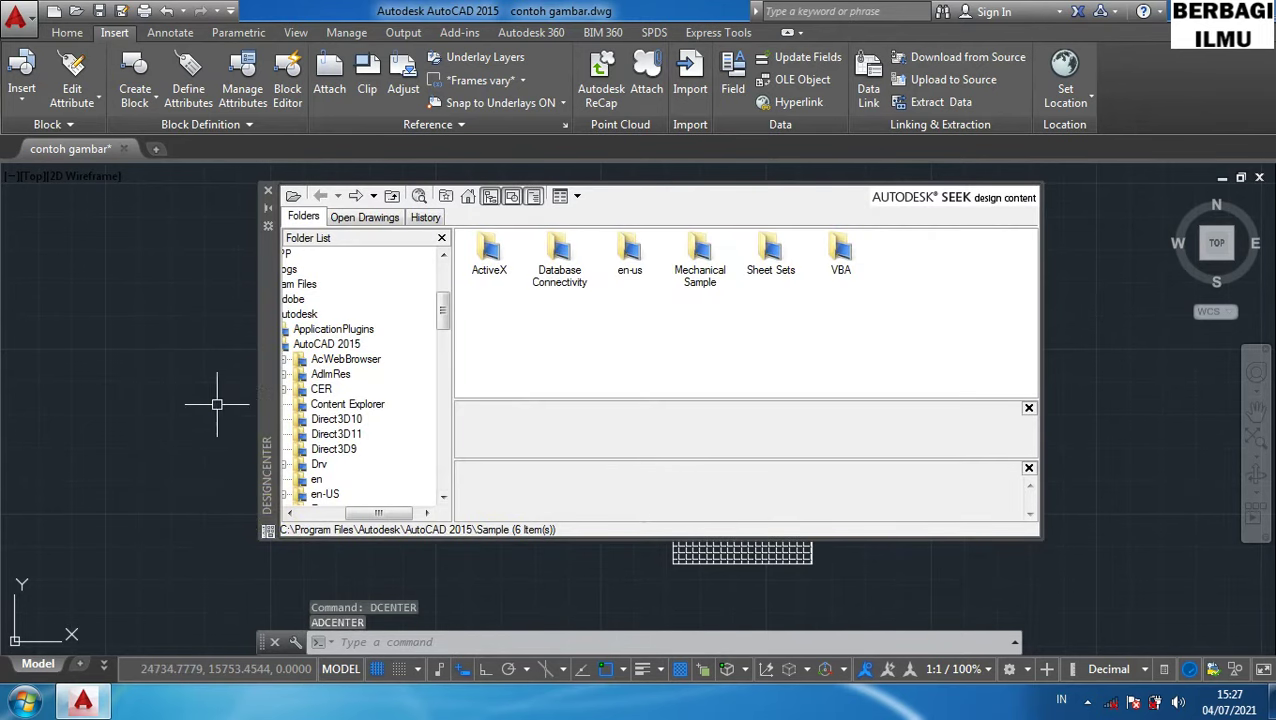
drag(373, 514, 352, 515)
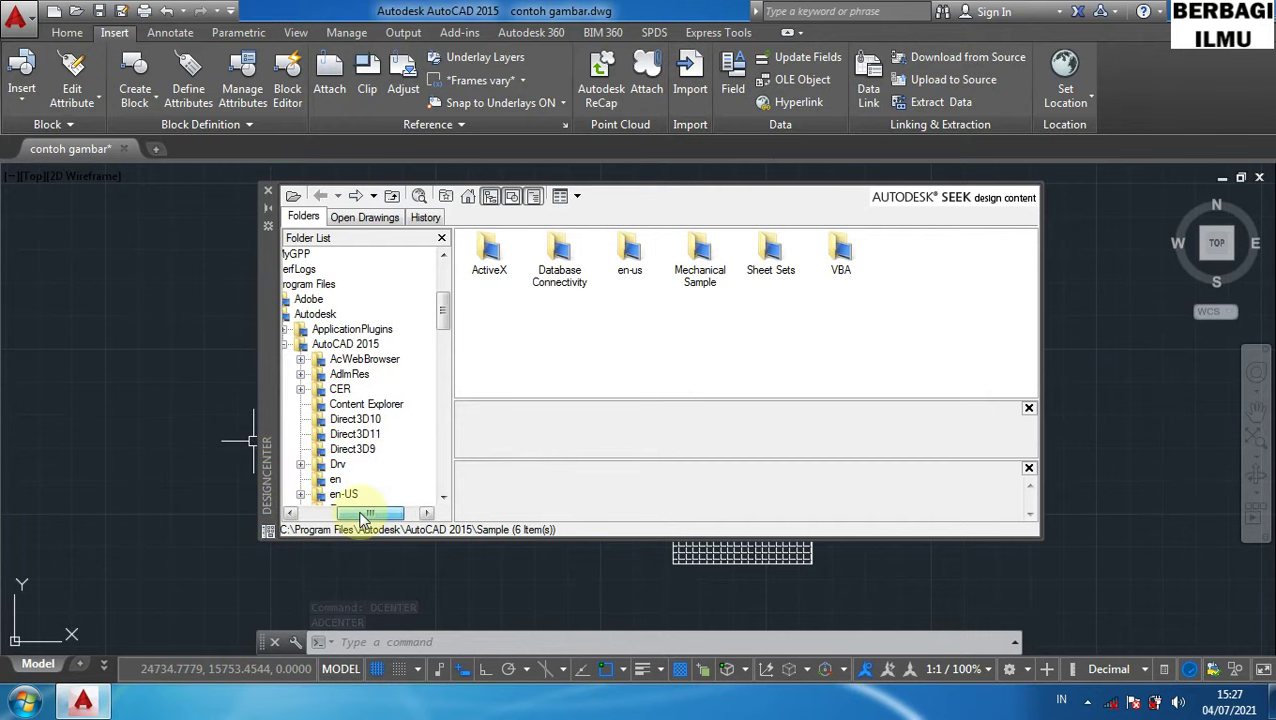
click(368, 345)
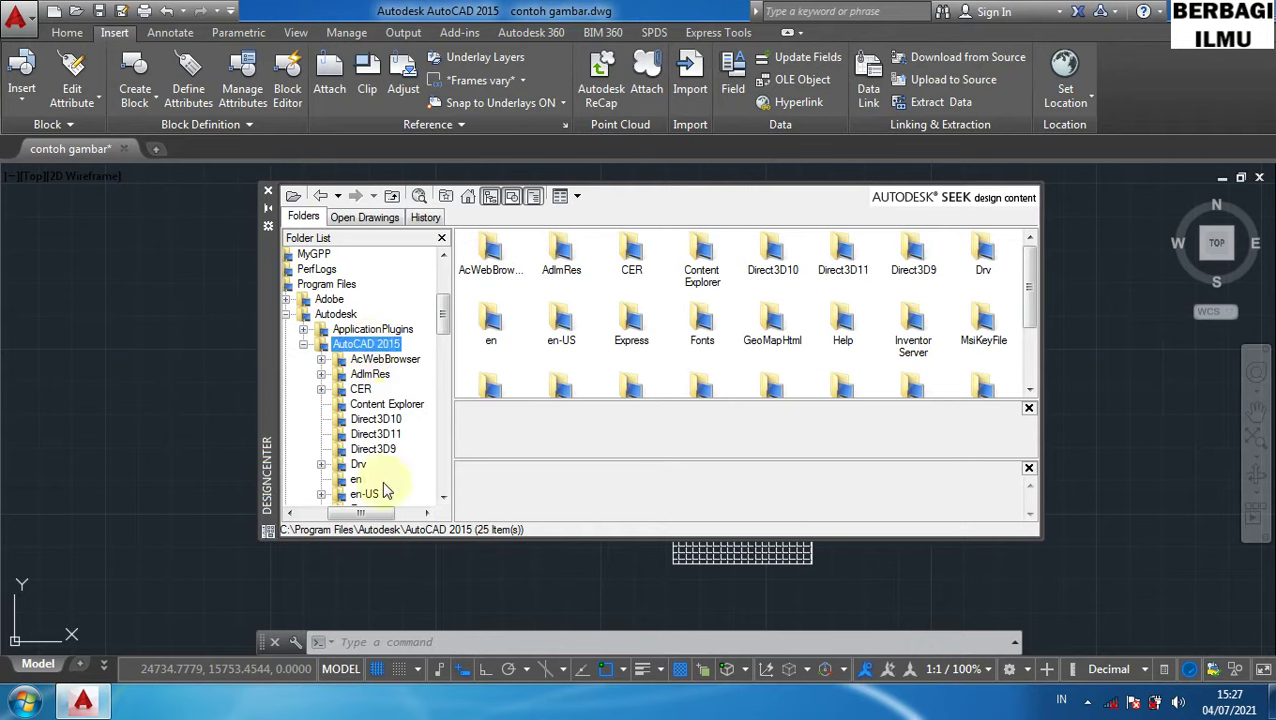
click(320, 196)
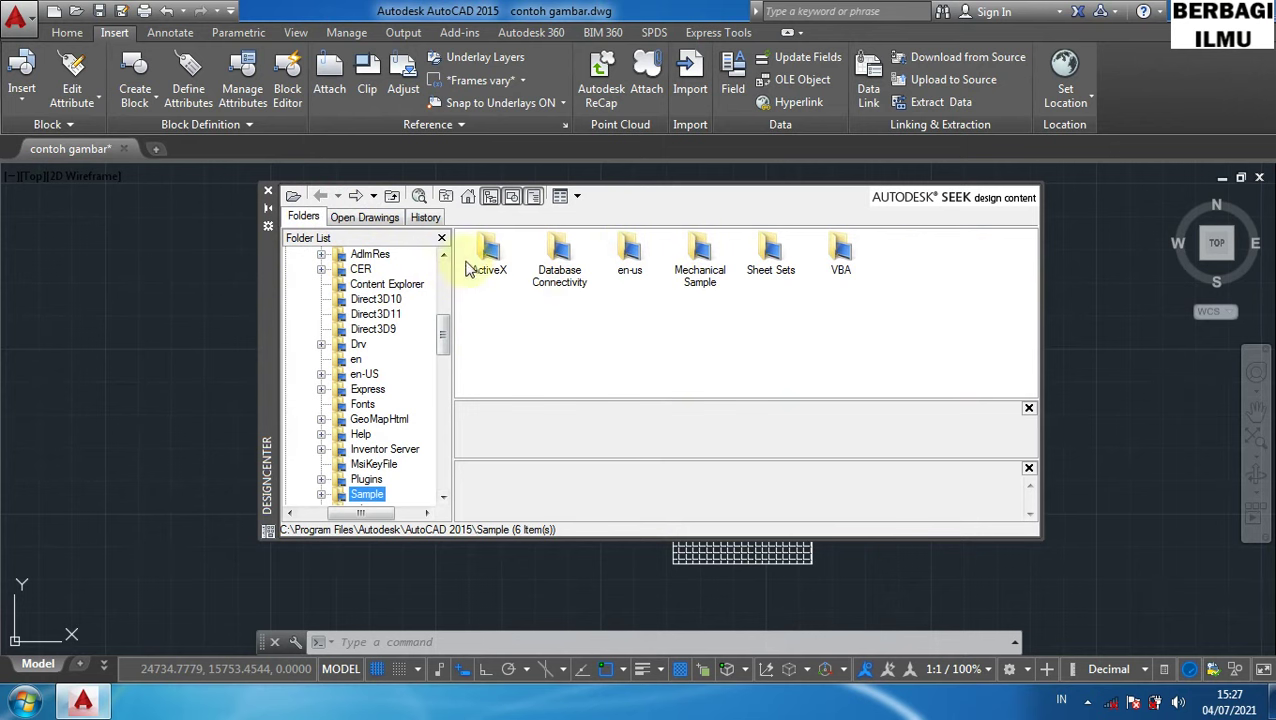
click(306, 218)
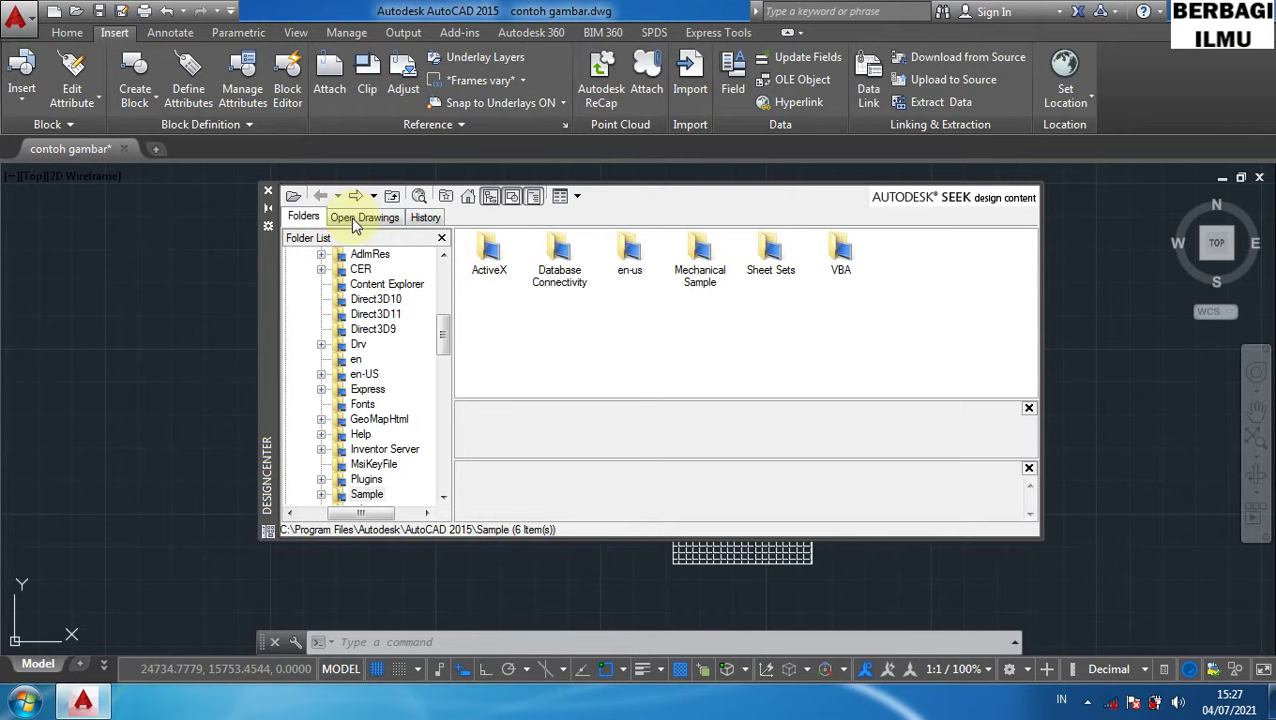
click(354, 218)
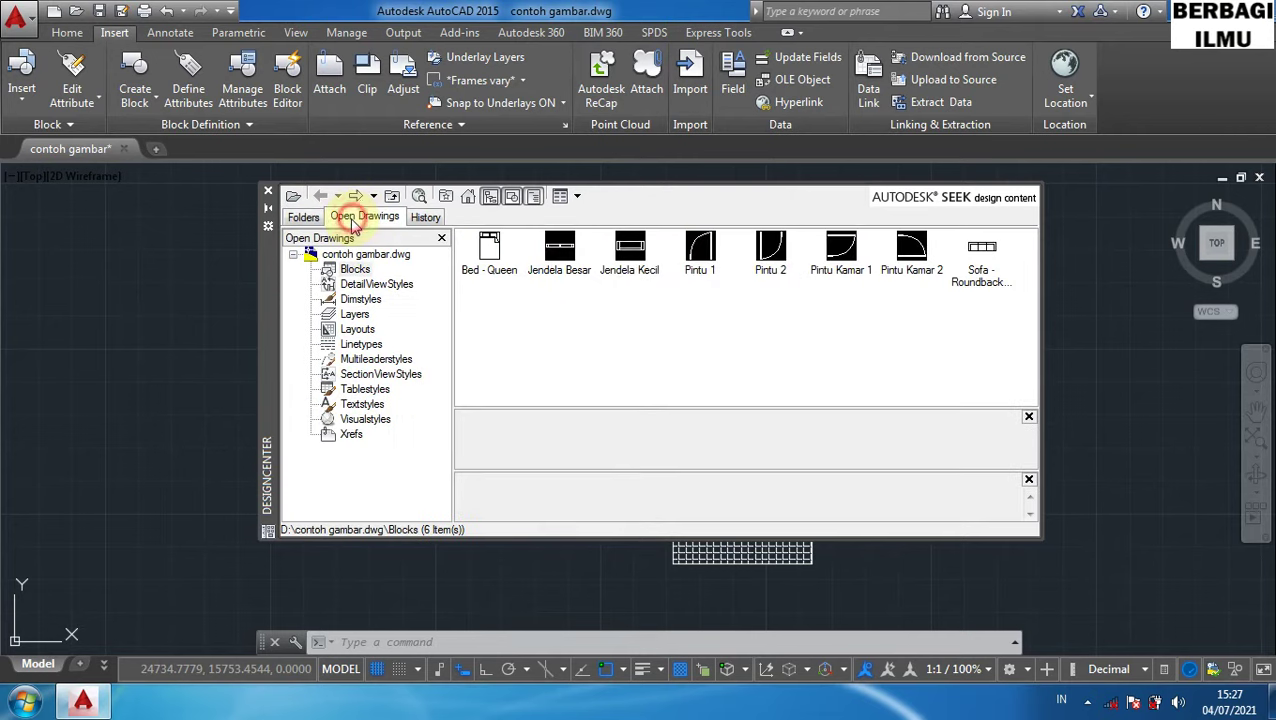
click(358, 271)
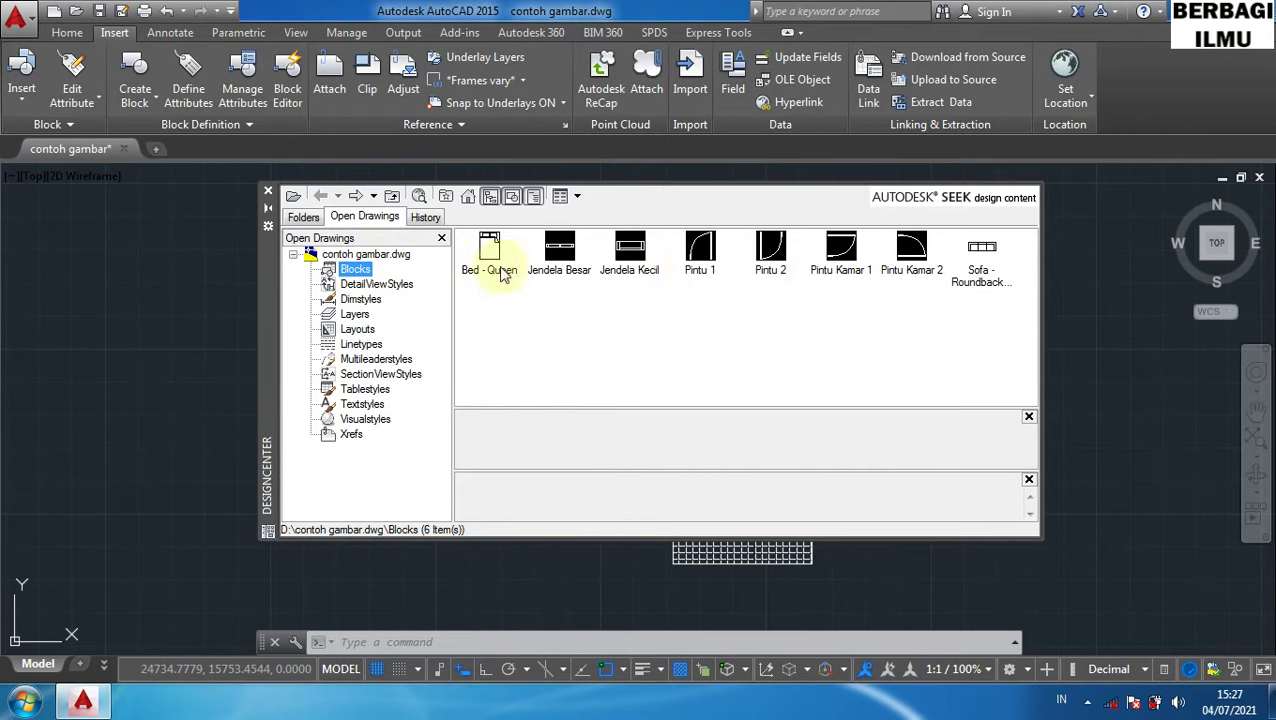
click(428, 218)
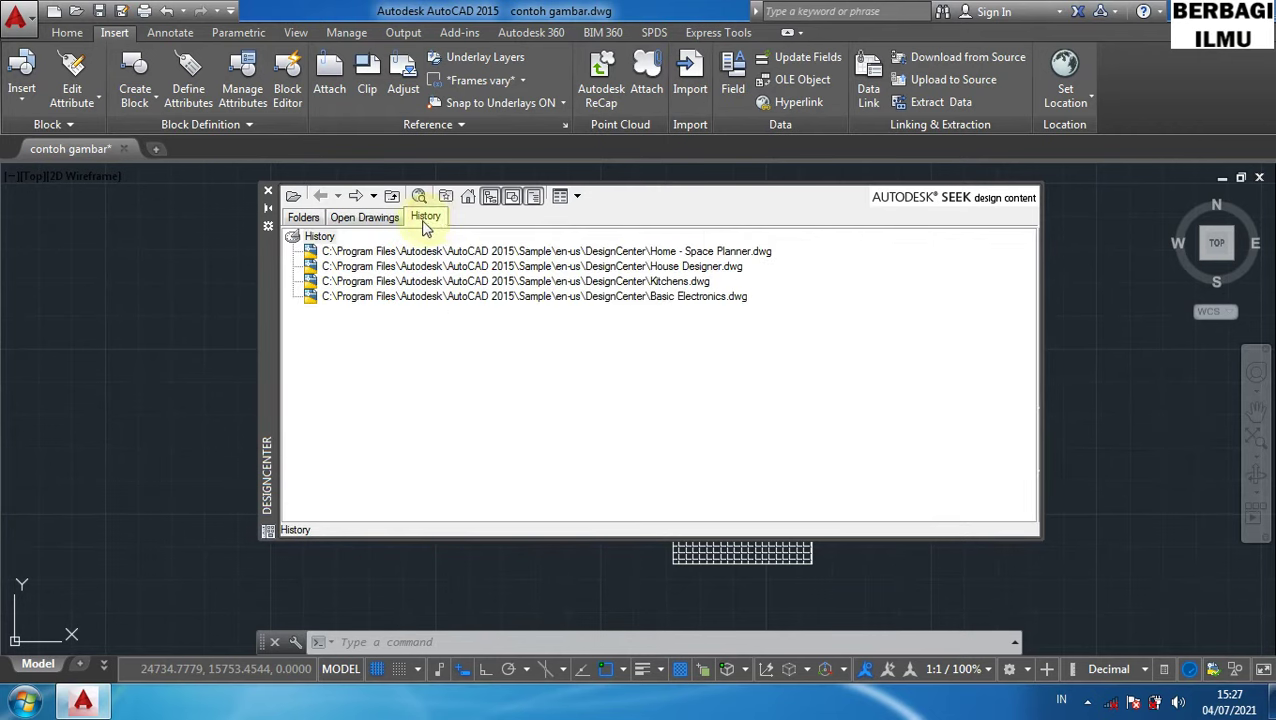
click(340, 218)
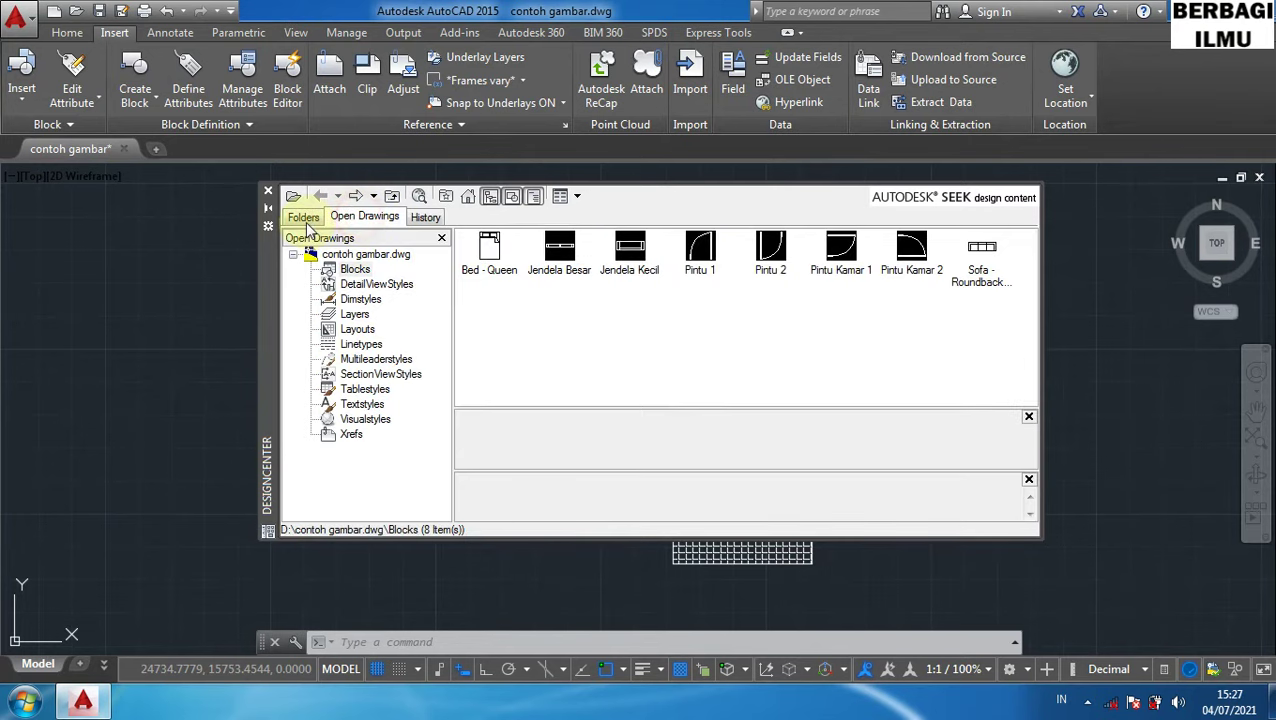
click(304, 218)
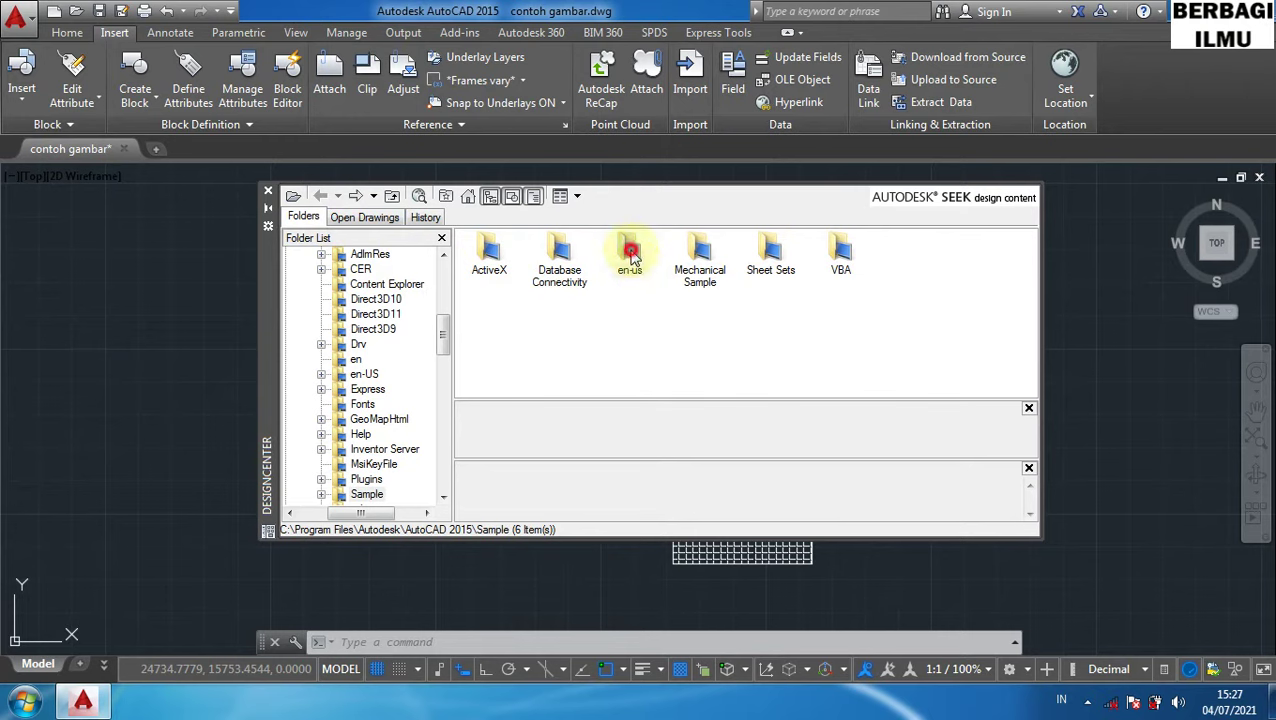
Open the en-us DesignCenter sample drawings folder.
click(631, 255)
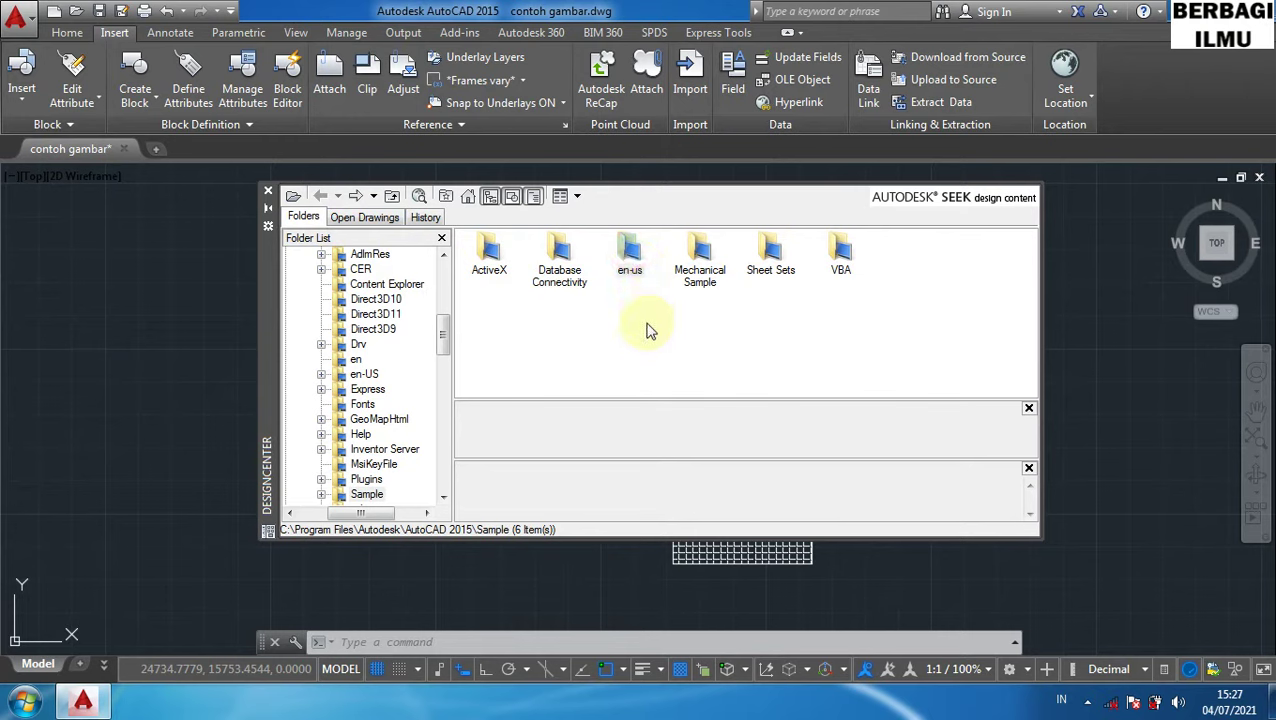
double_click(627, 252)
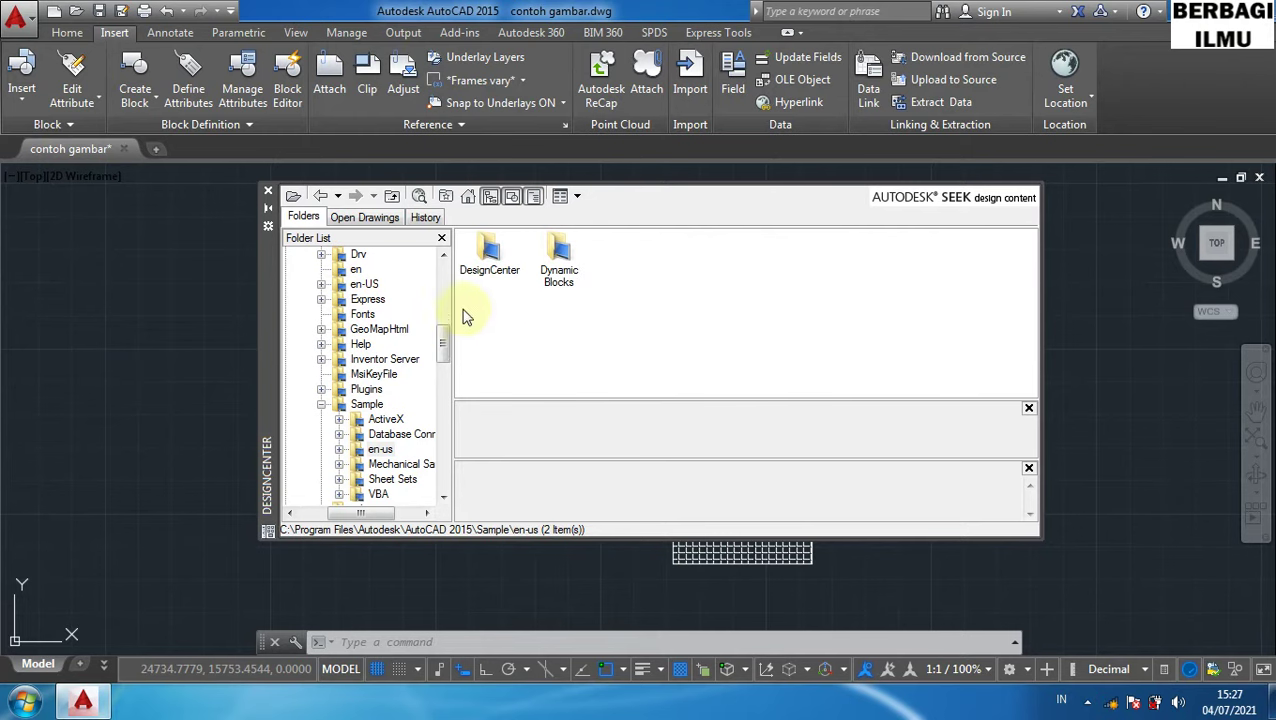
double_click(490, 252)
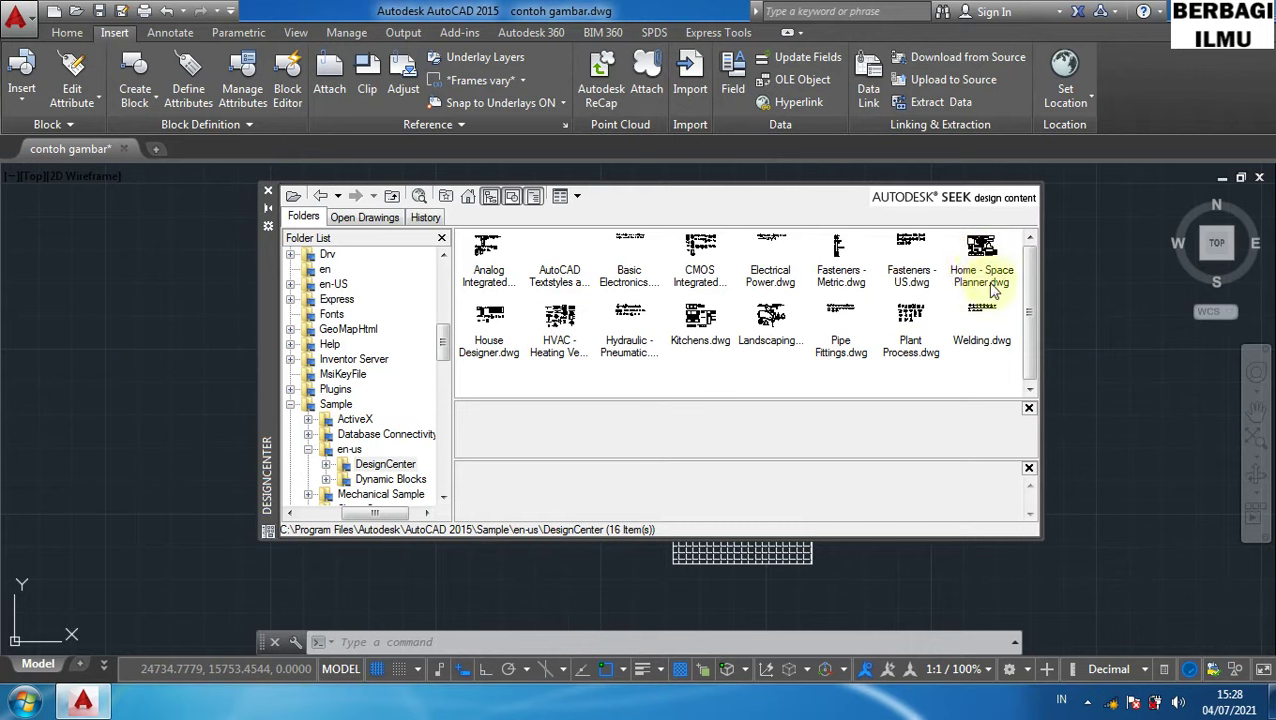
Preview the Home - Space Planner, House Designer and Kitchens drawings, then list Home - Space Planner's blocks.
click(985, 258)
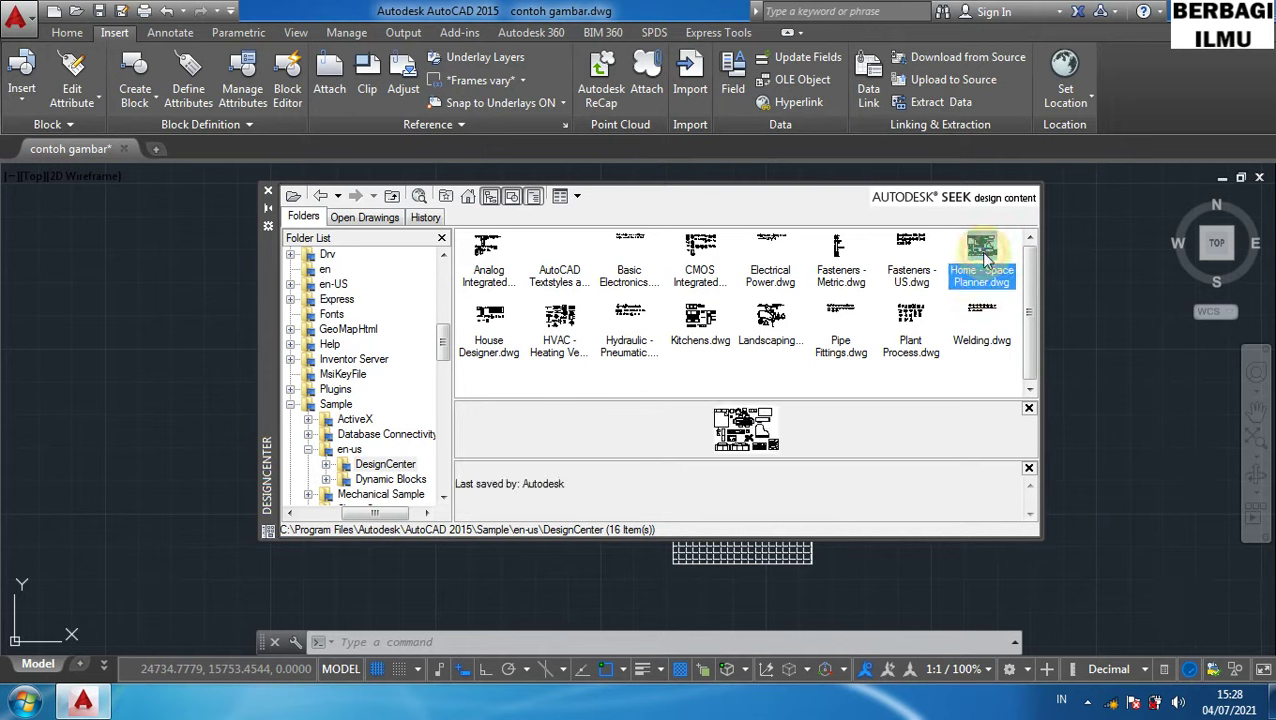
click(487, 322)
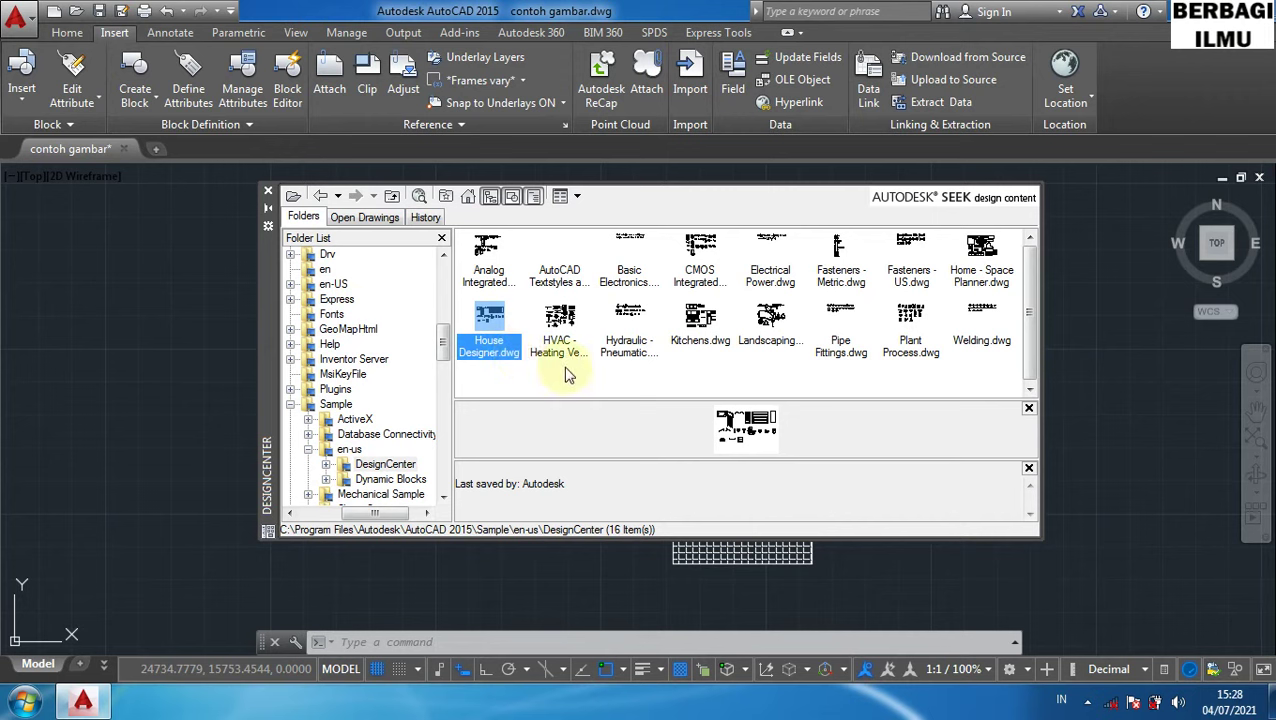
click(700, 318)
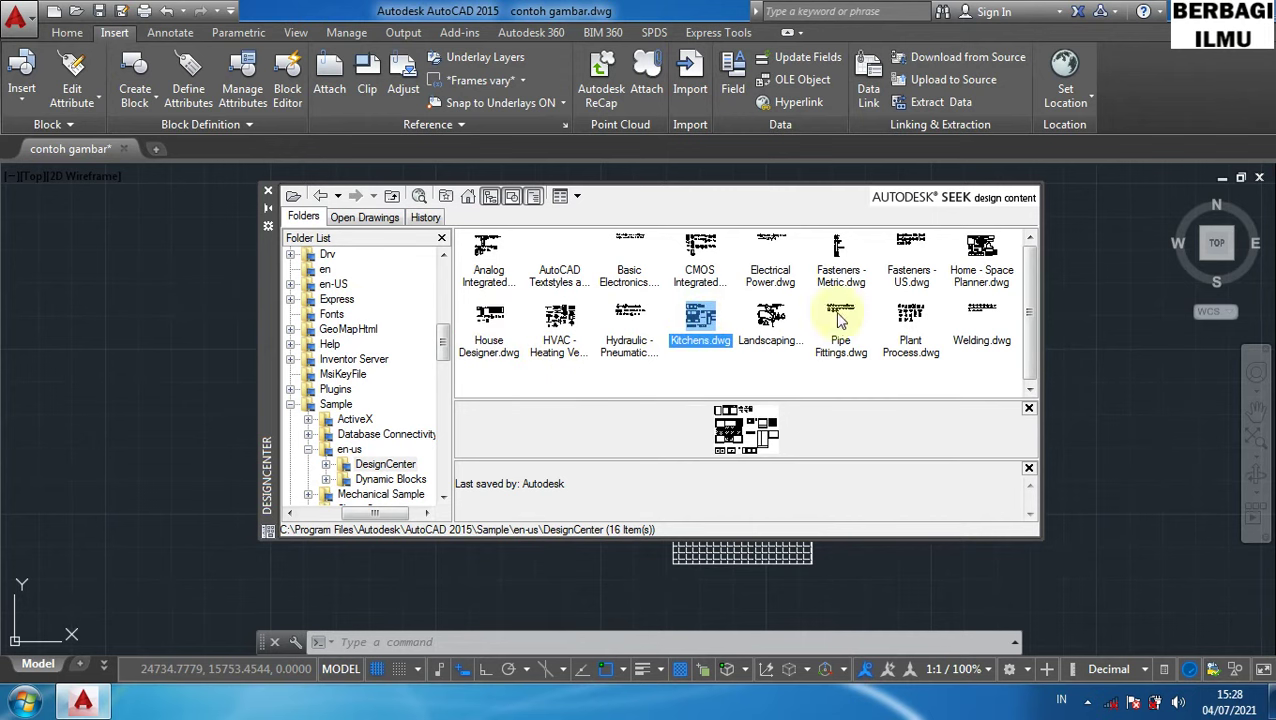
double_click(982, 262)
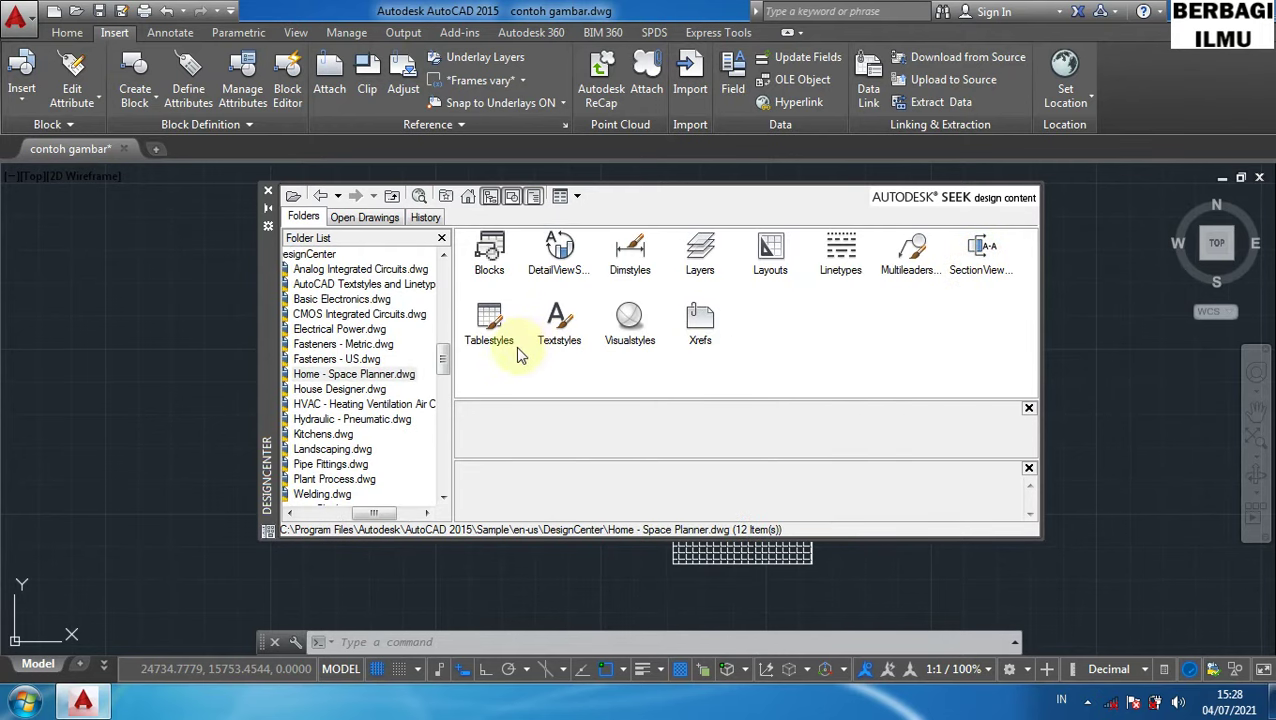
double_click(489, 252)
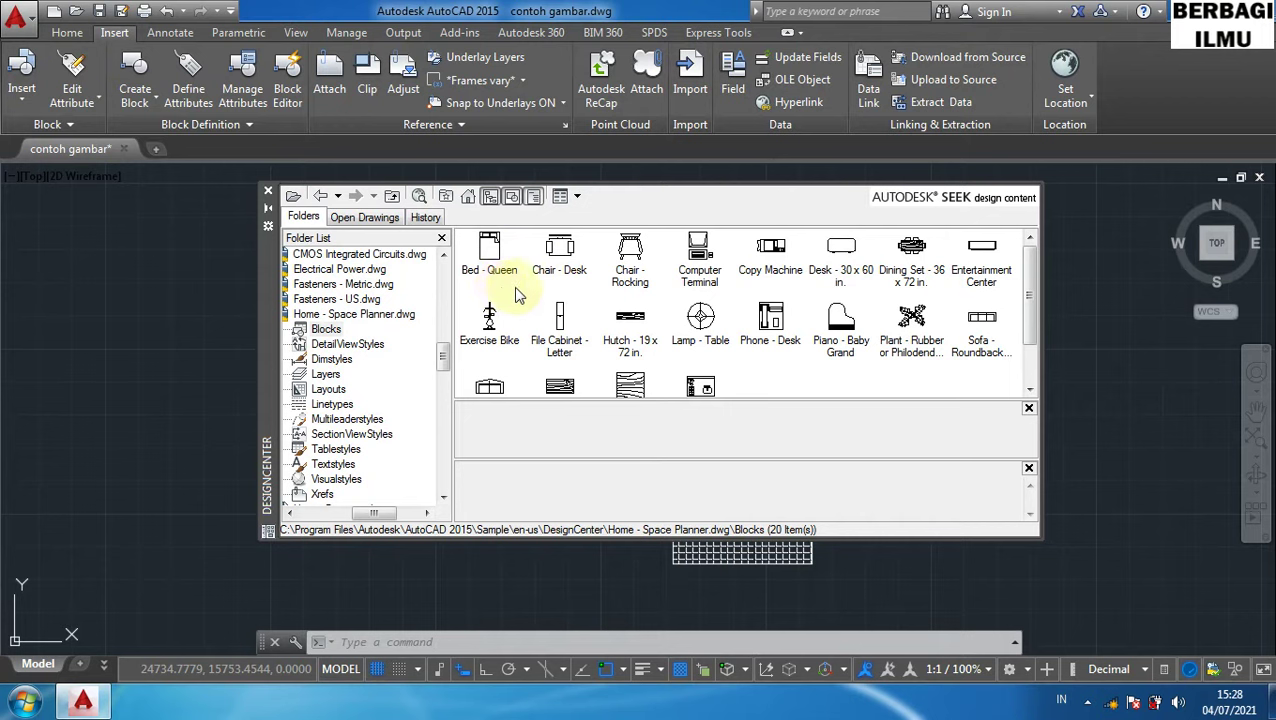
Insert the Bed - Queen block at scale 1, angle 0, right of the plan.
click(489, 250)
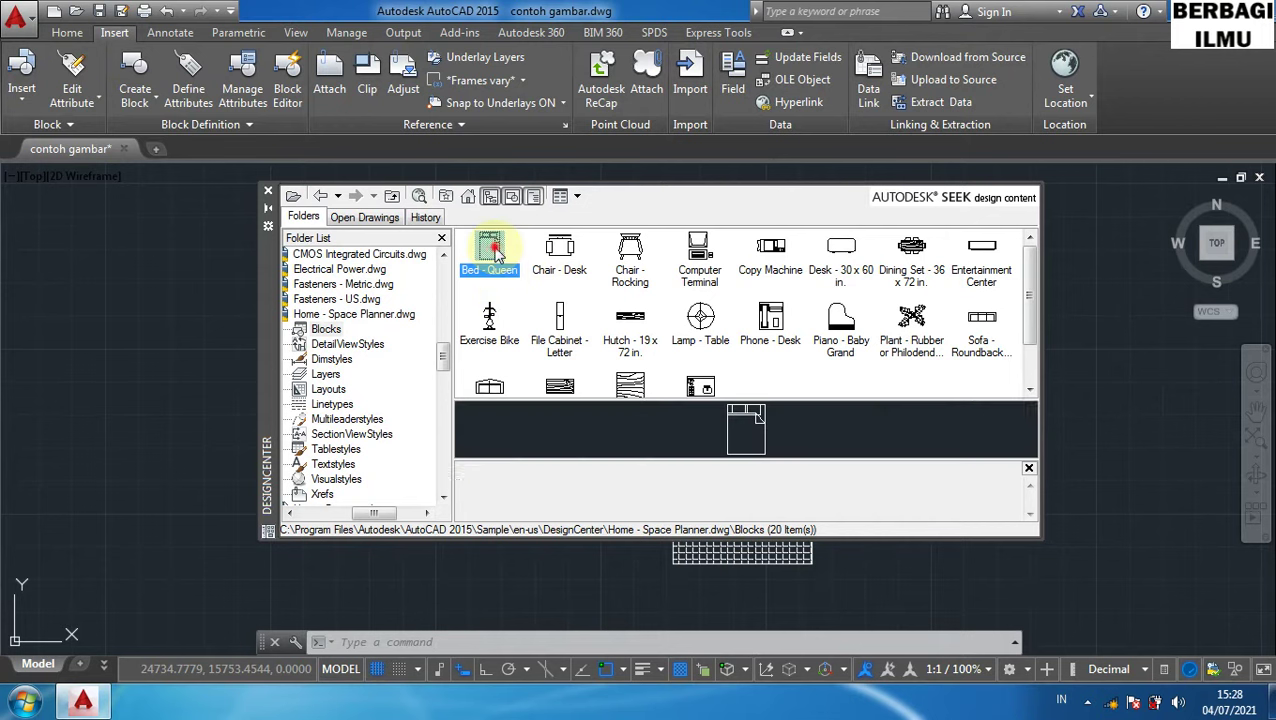
double_click(489, 250)
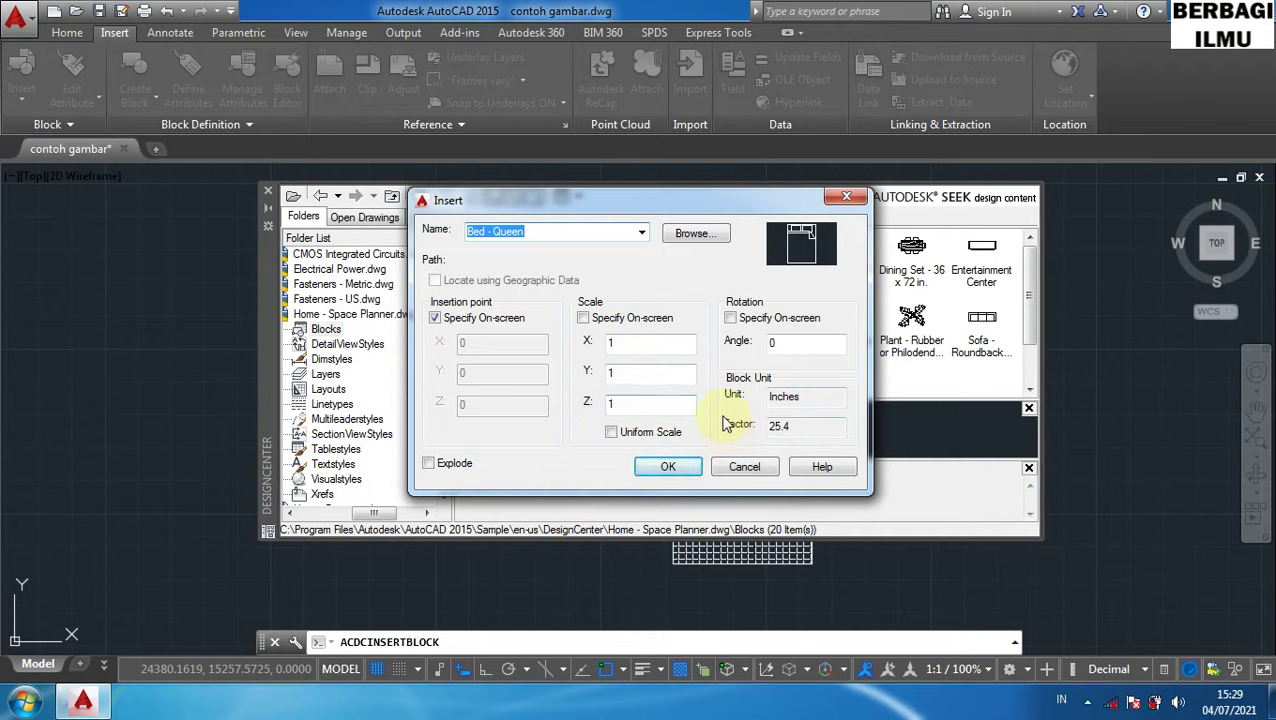
click(668, 468)
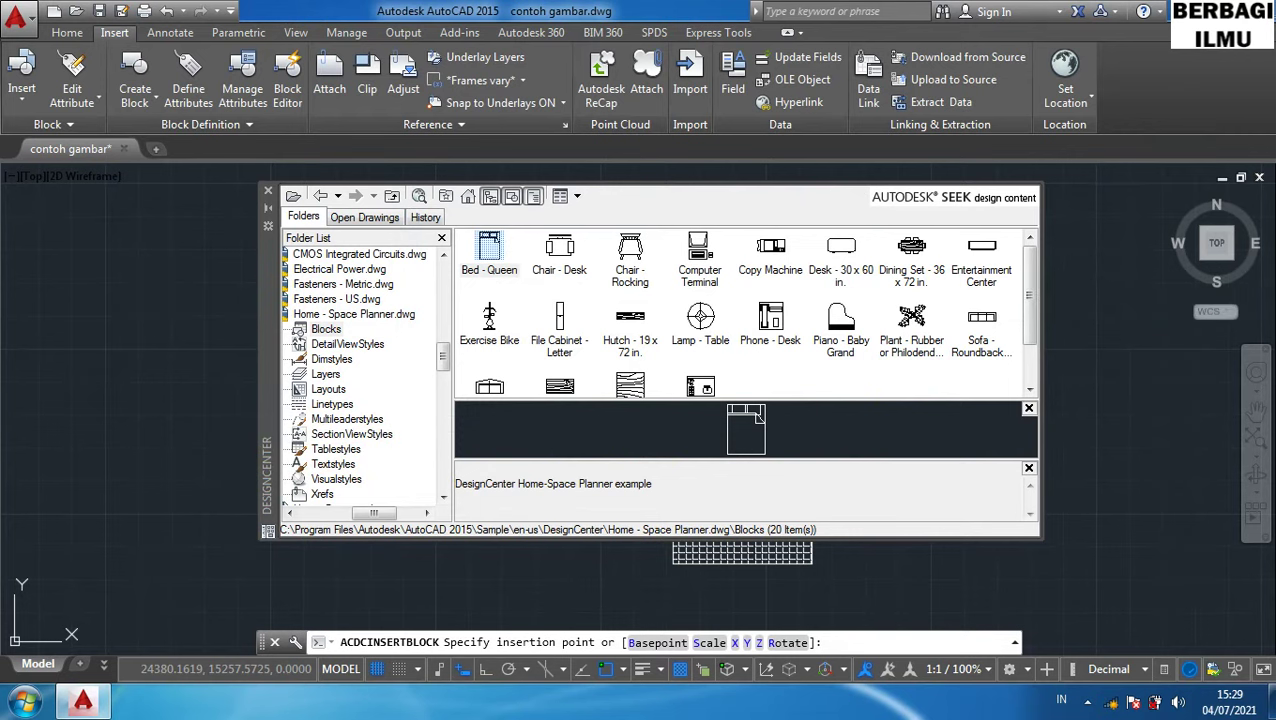
click(1079, 285)
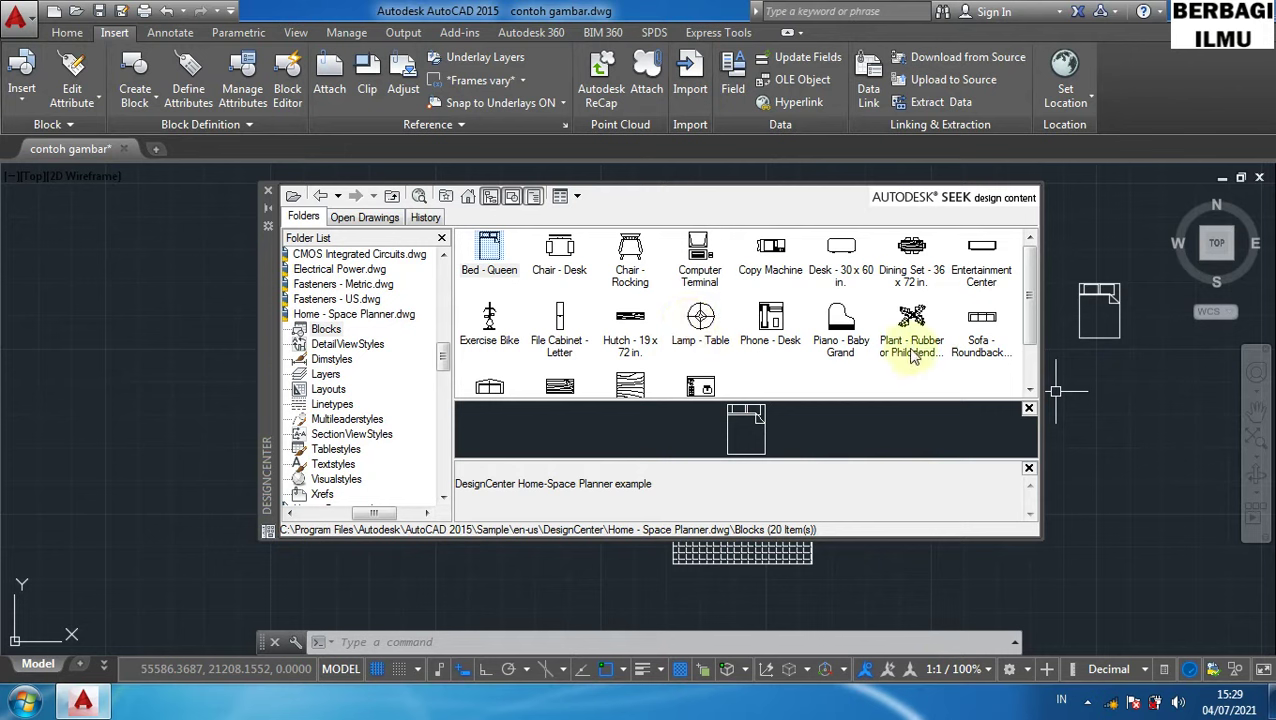
Insert the Sofa - Roundback 7 ft. block just below the bed.
mouse_move(1030, 335)
mouse_down()
mouse_move(1030, 372)
mouse_move(1030, 335)
mouse_up()
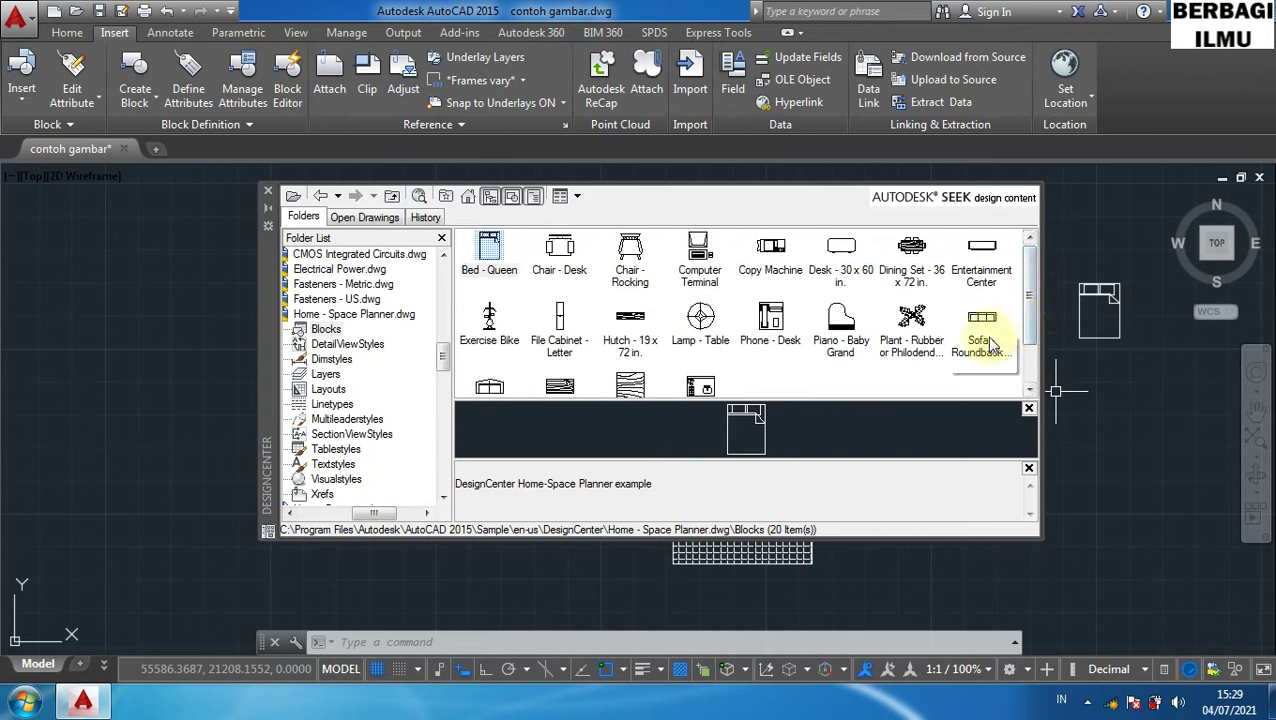
click(985, 335)
double_click(983, 327)
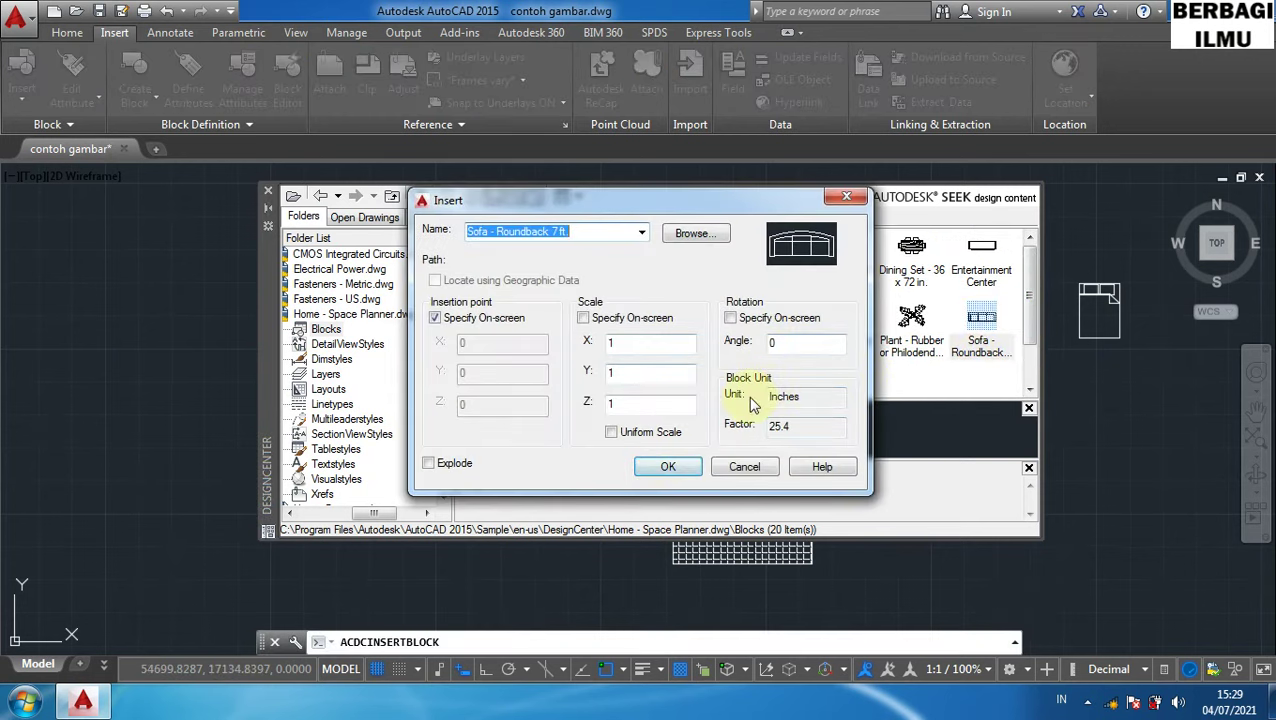
click(668, 467)
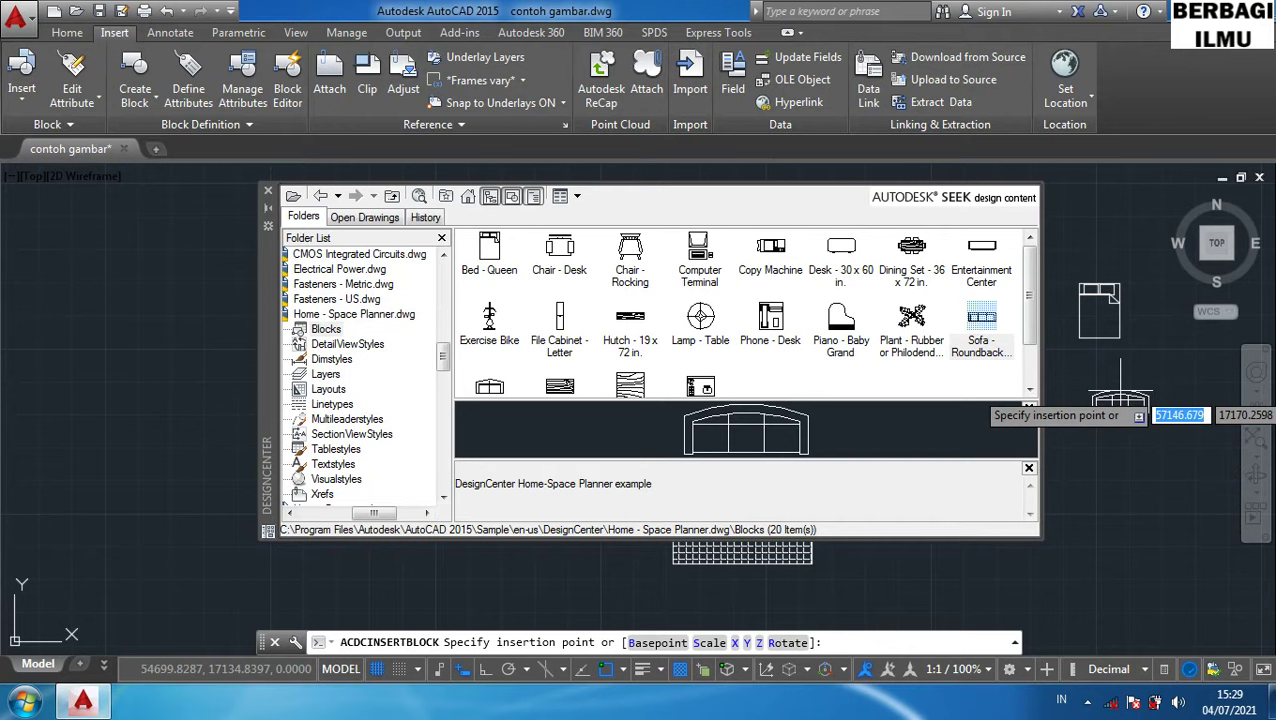
click(1120, 403)
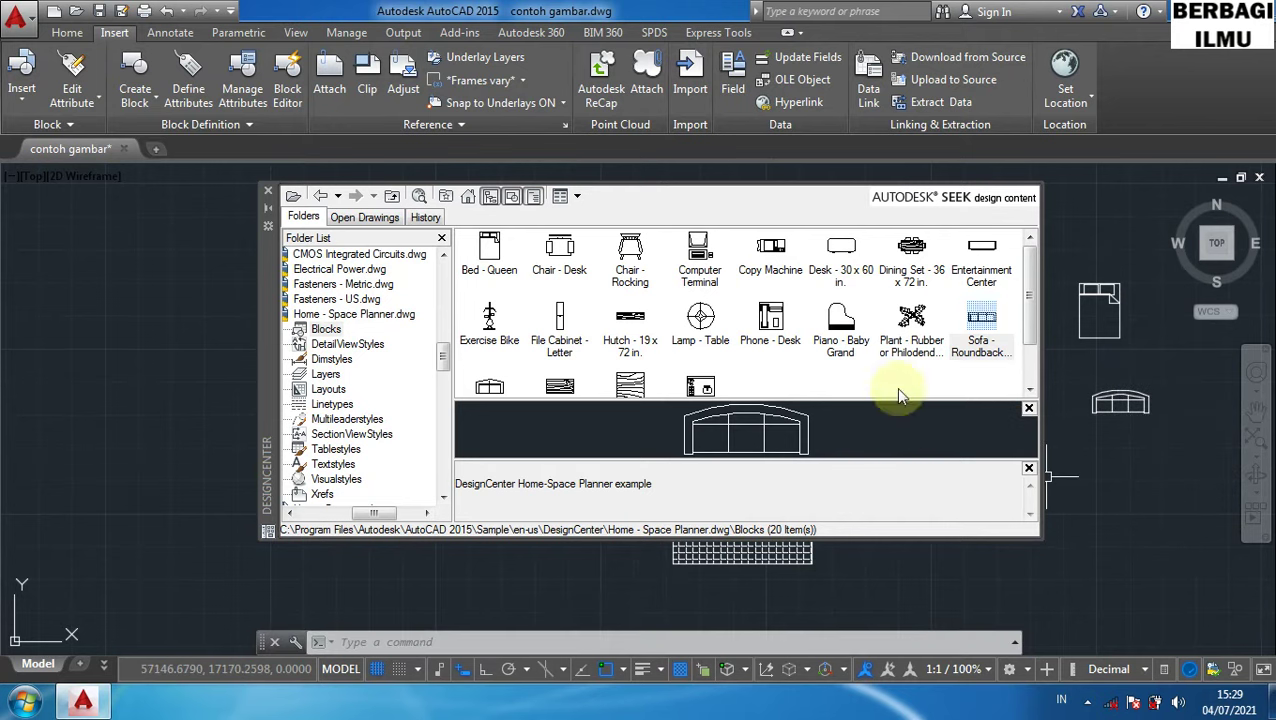
Insert the Dining Set - 36 x 72 in. block below the sofa.
scroll(1035, 355, down, 2)
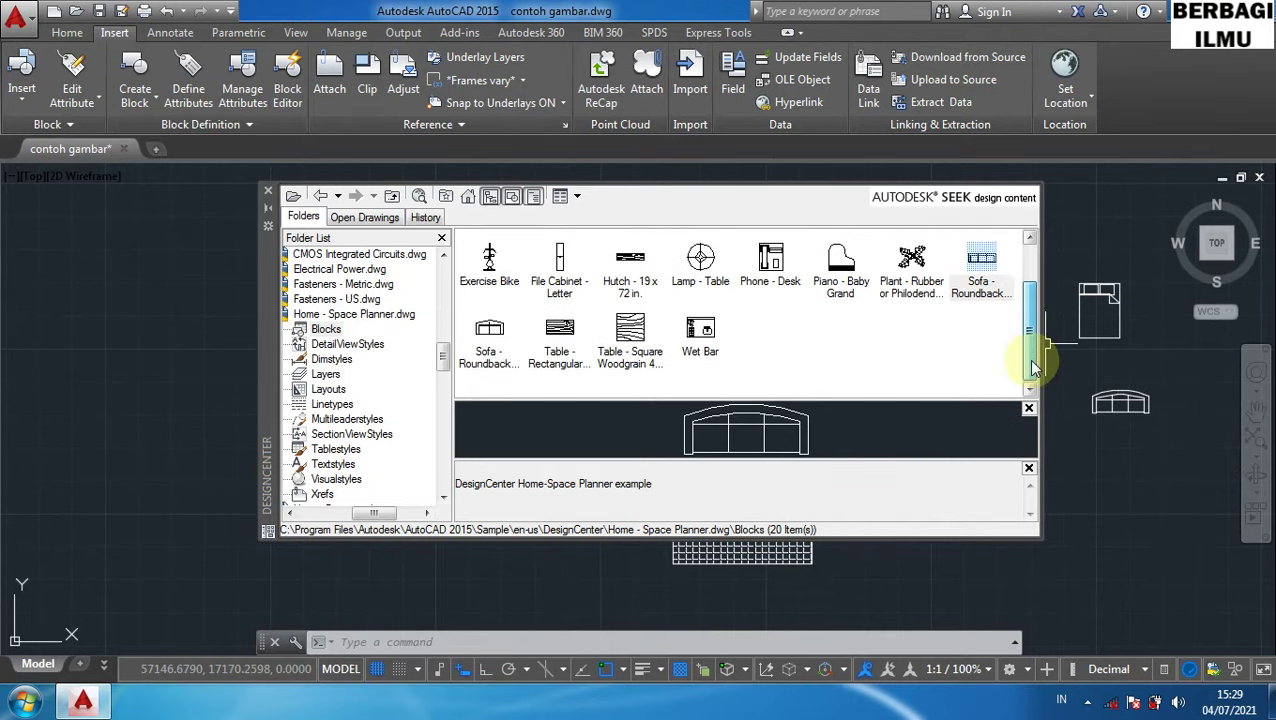
scroll(1035, 368, up, 2)
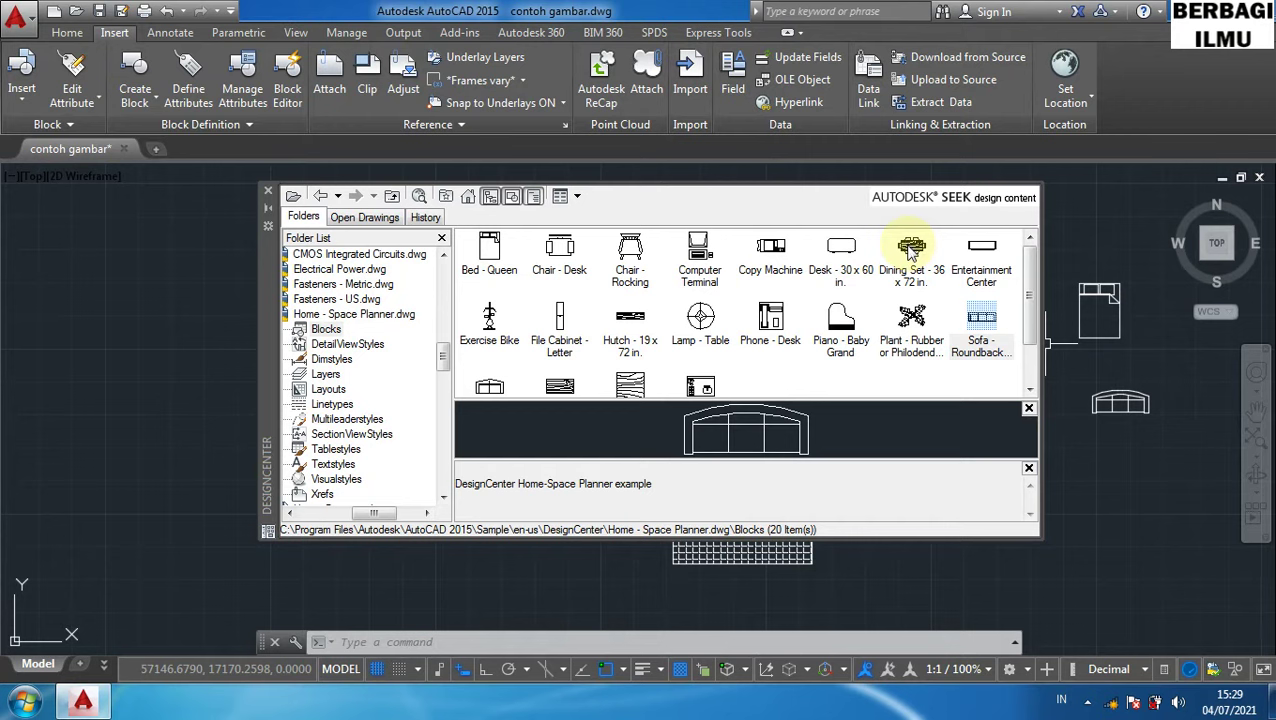
double_click(910, 250)
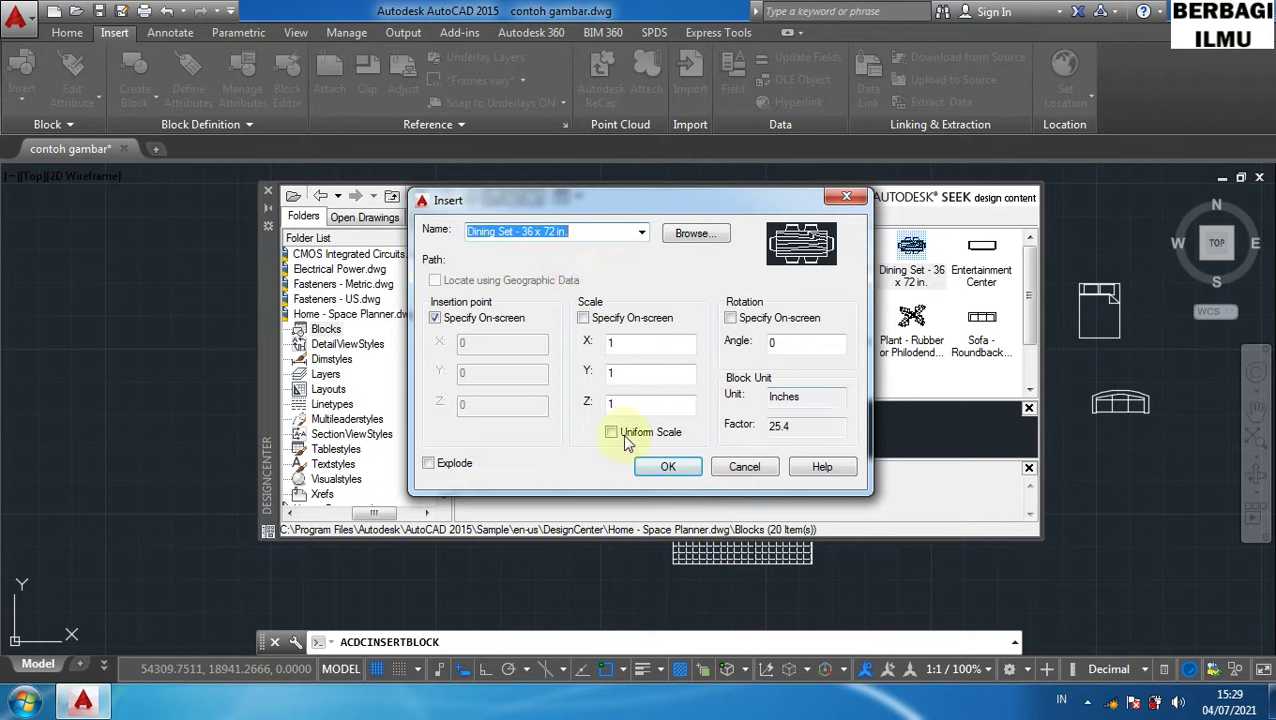
click(665, 469)
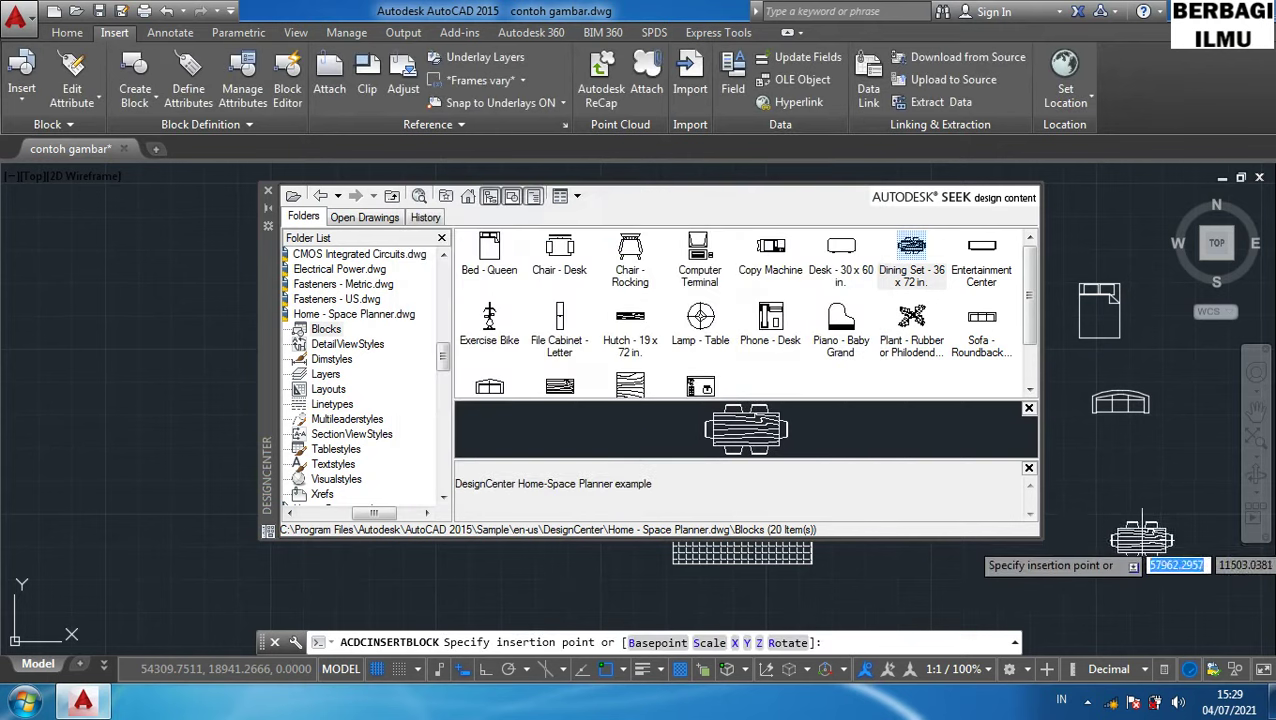
click(1130, 478)
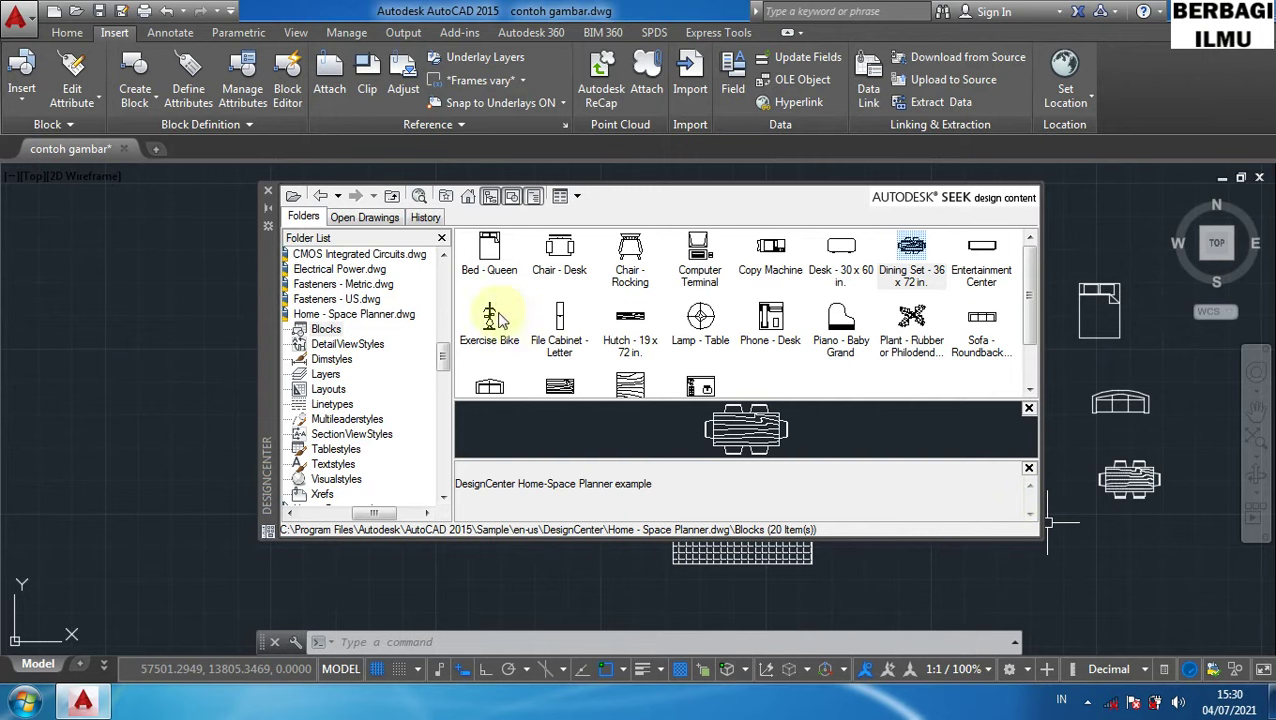
Go back to the sample drawings and list the House Designer.dwg blocks.
click(320, 197)
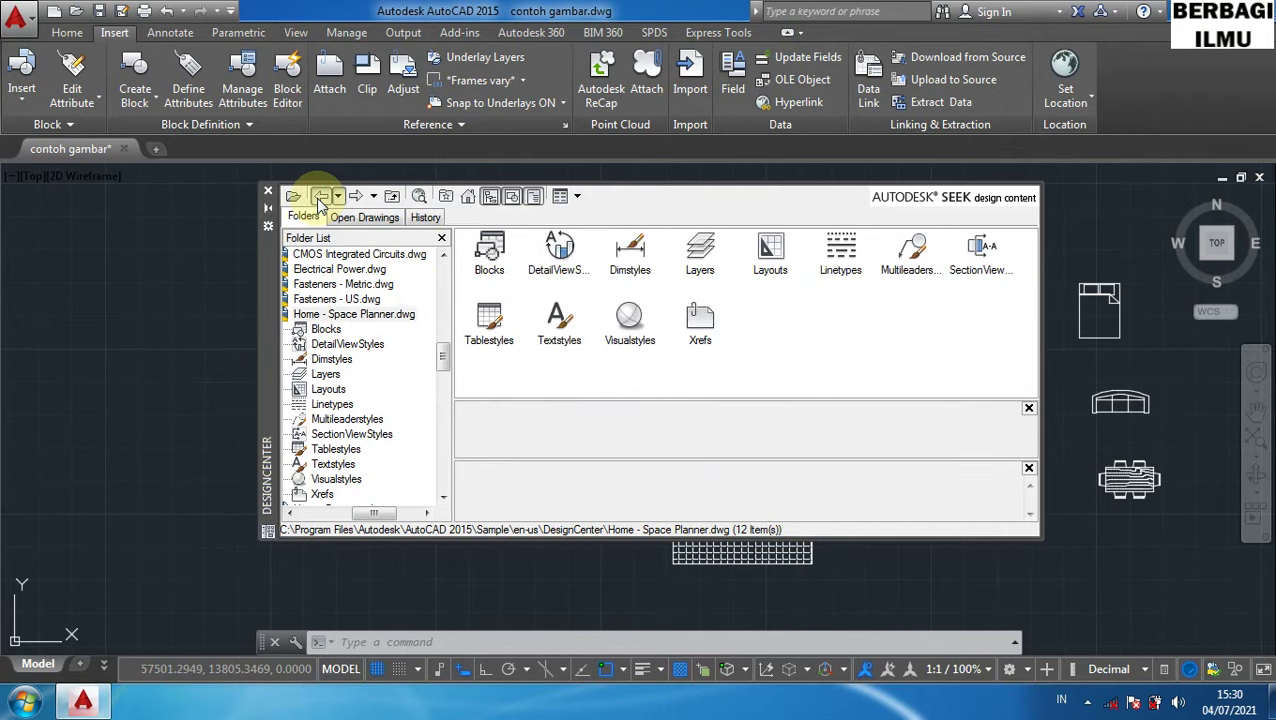
click(320, 197)
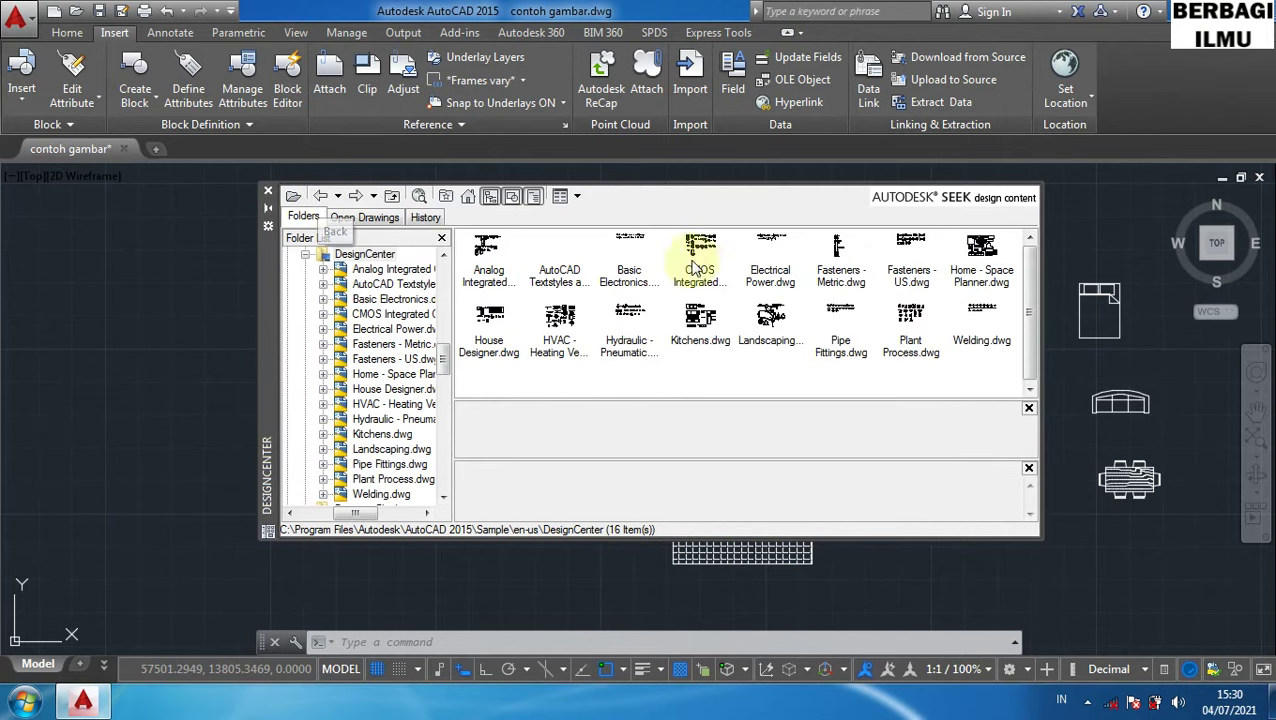
click(982, 252)
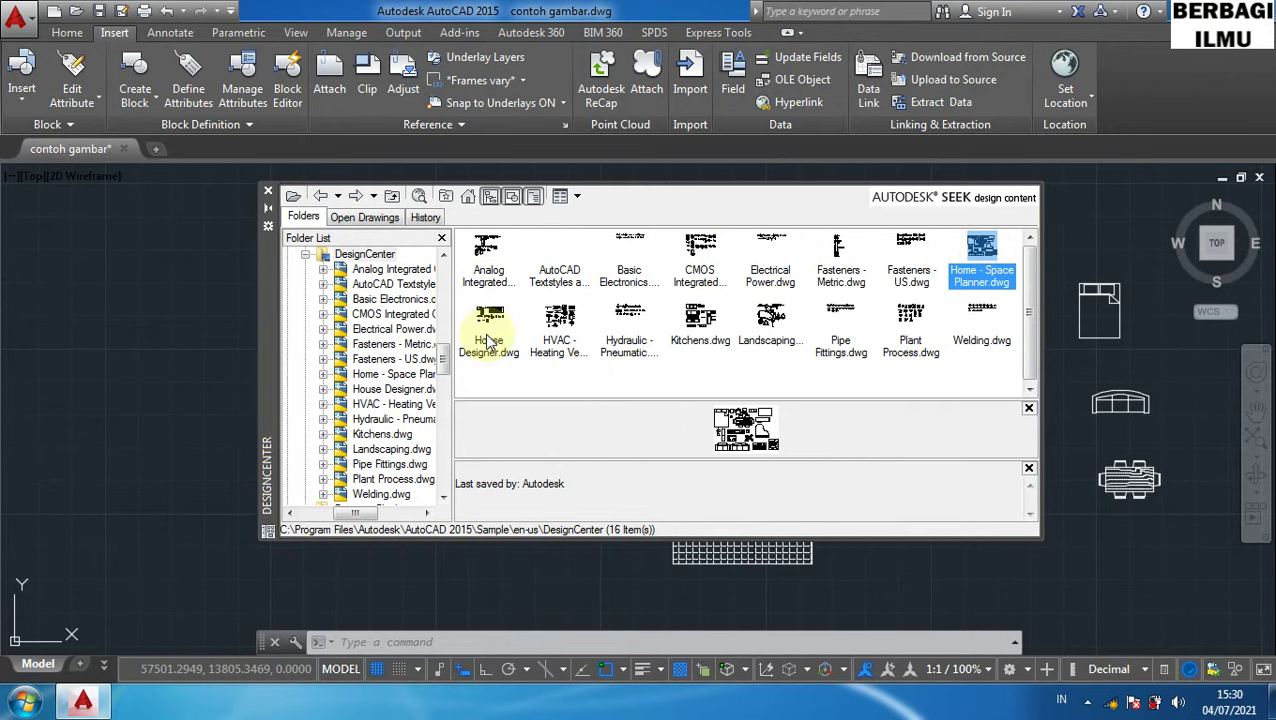
double_click(490, 342)
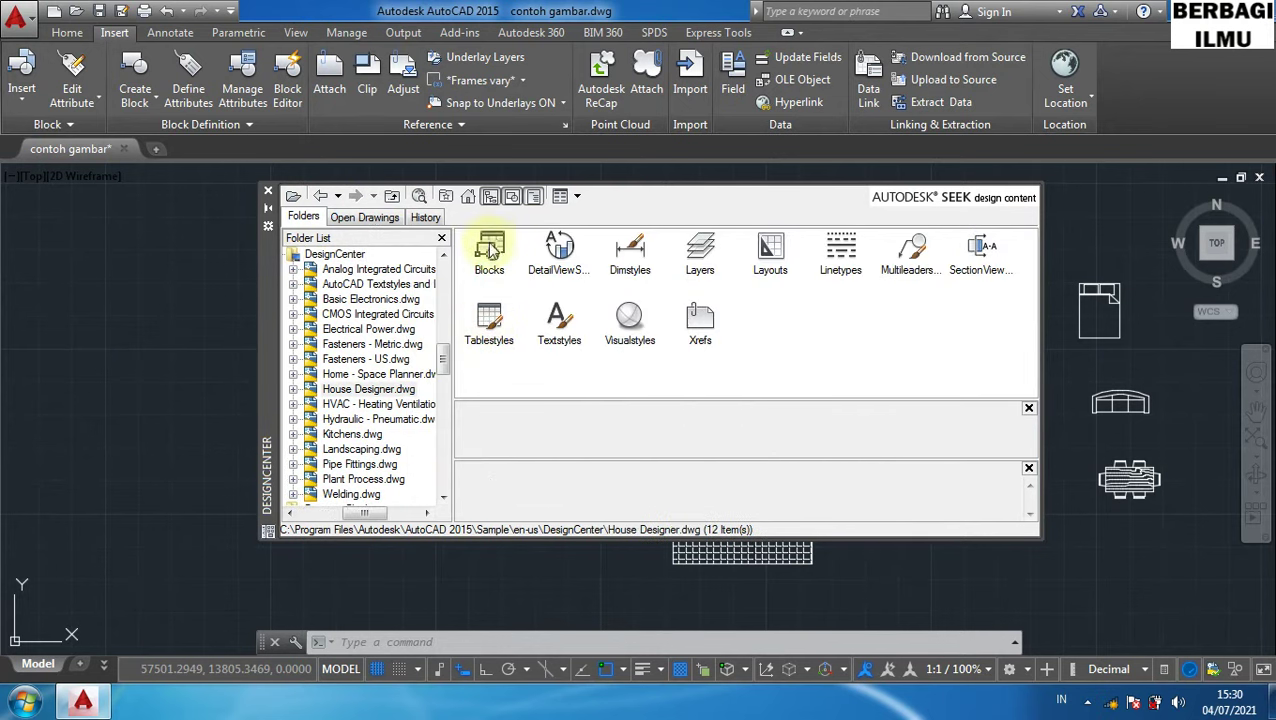
double_click(490, 256)
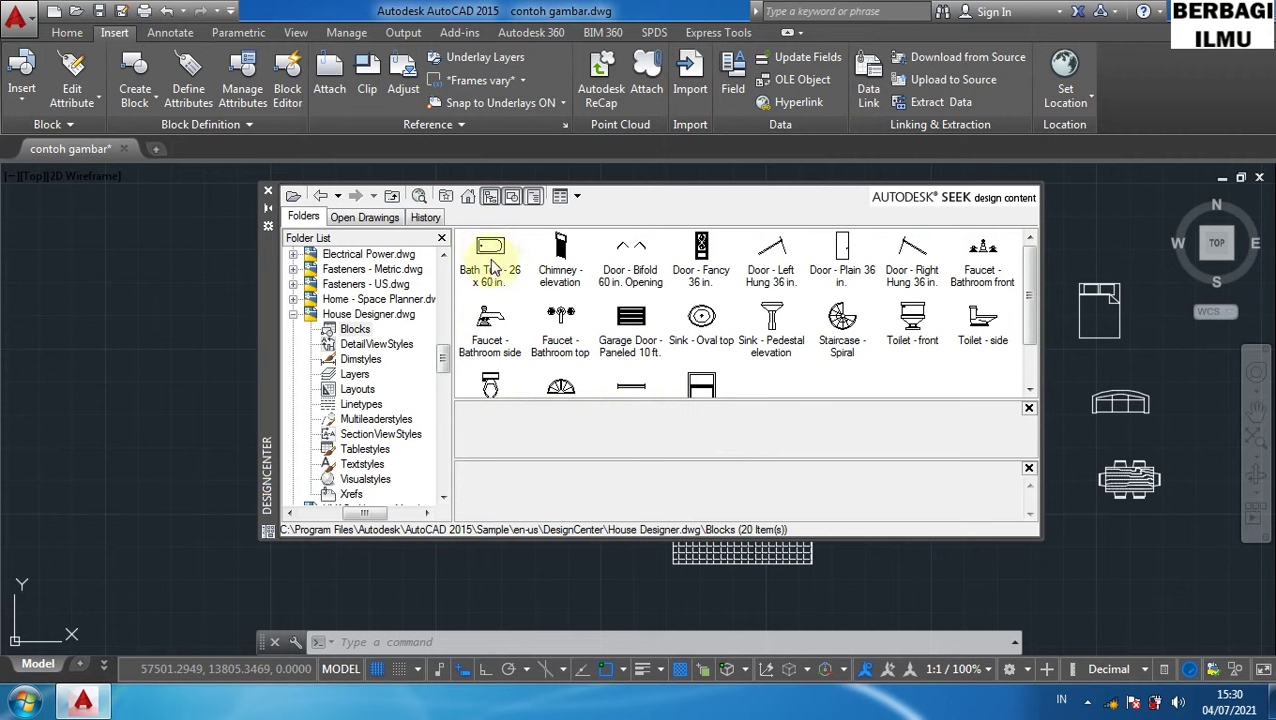
Insert the Bath Tub - 26 x 60 in. block below the dining set.
double_click(490, 256)
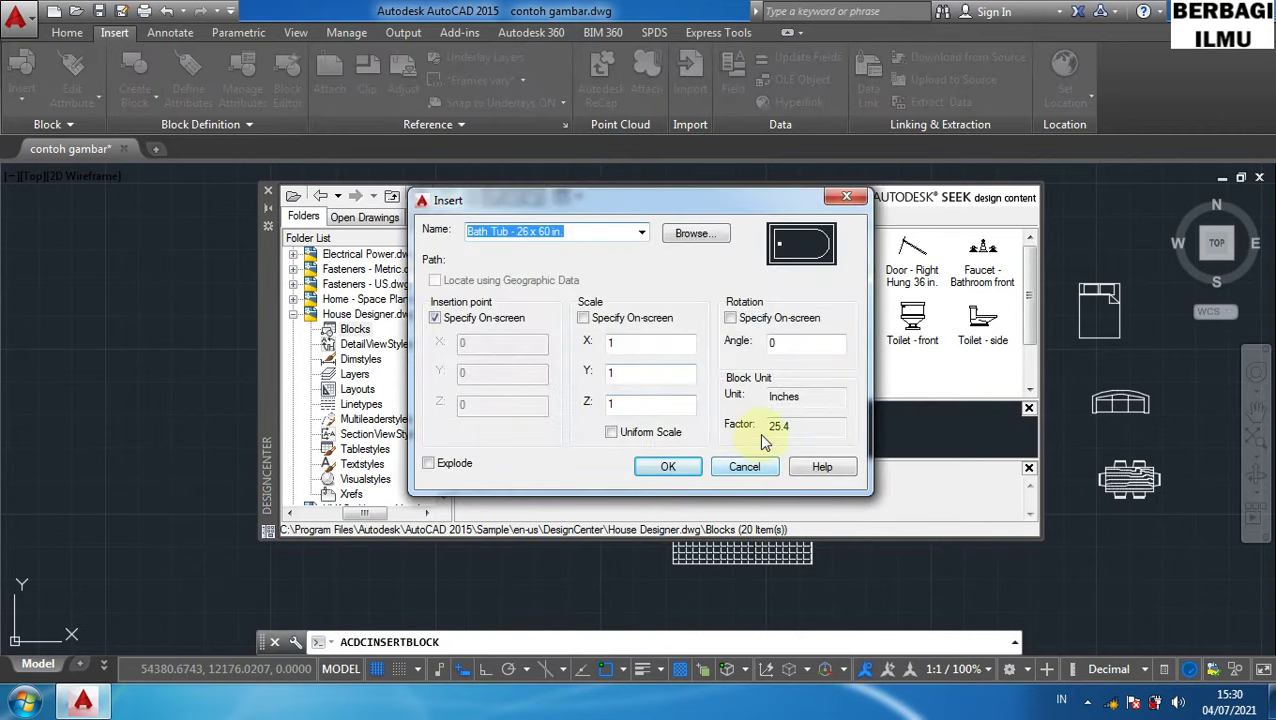
click(678, 469)
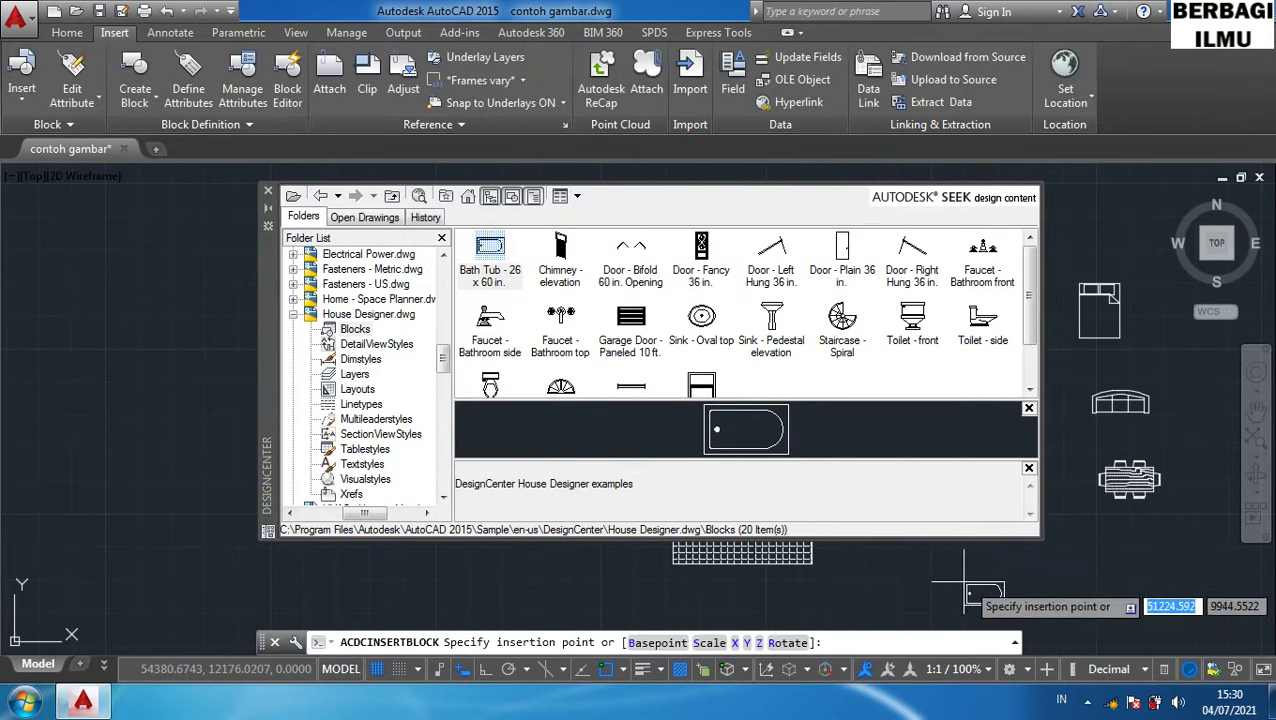
click(1117, 547)
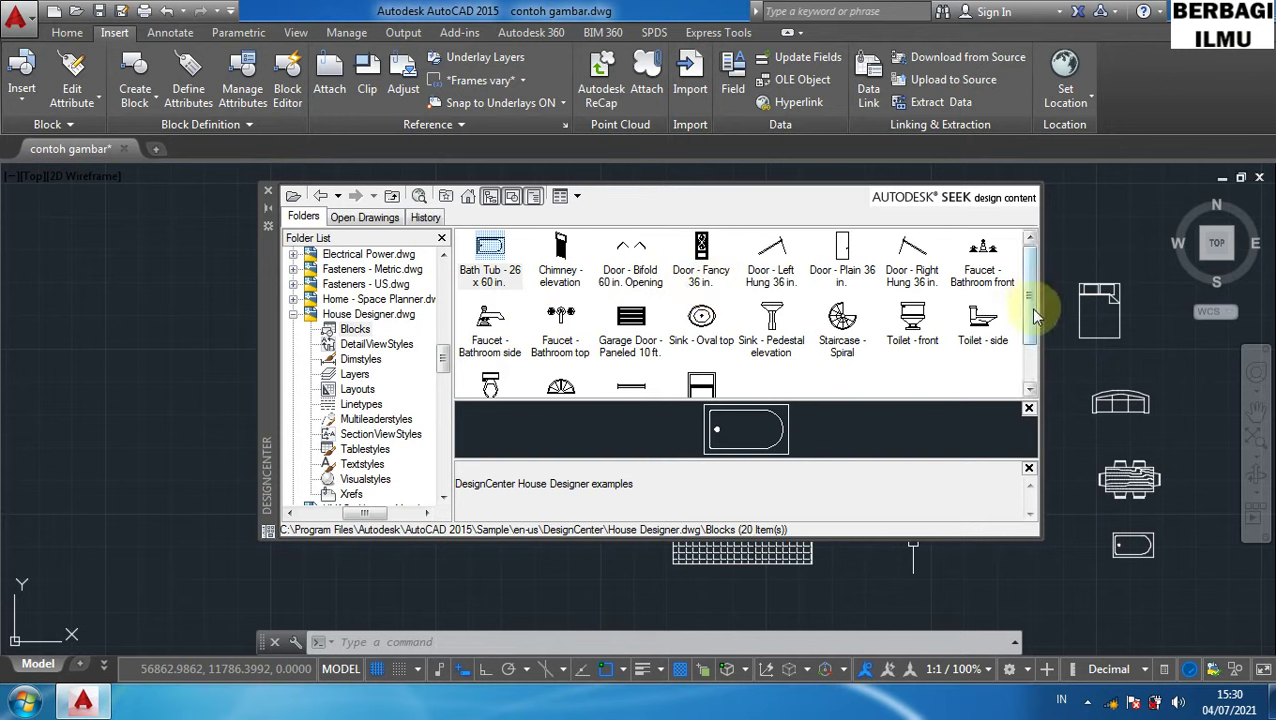
drag(1033, 316, 1036, 345)
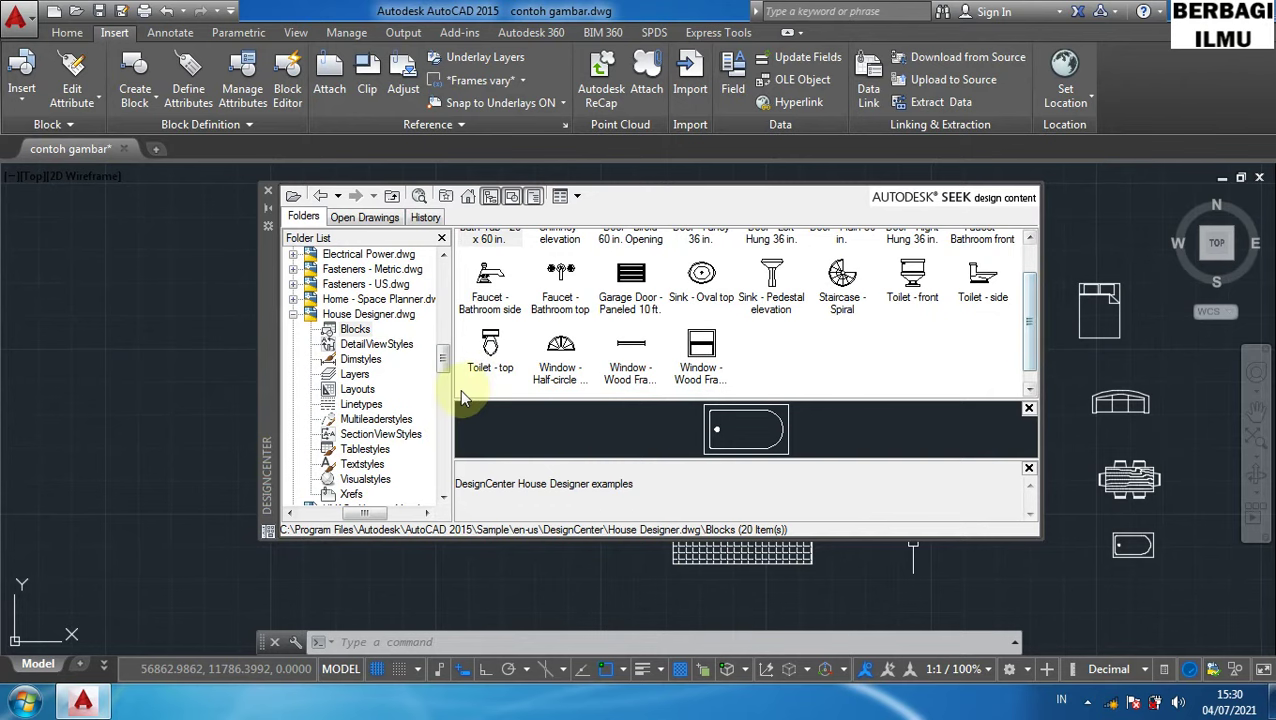
Insert the House Designer Toilet - top block beneath the bath tub.
click(491, 348)
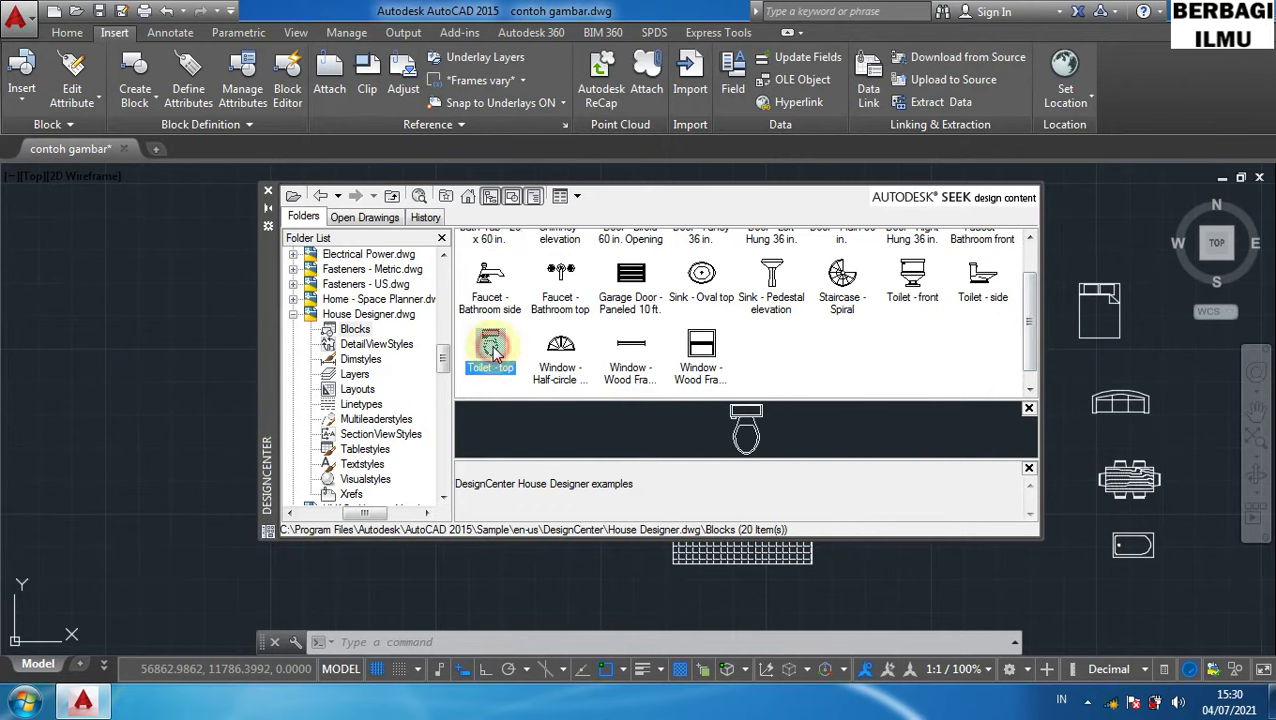
scroll(540, 355, up, 1)
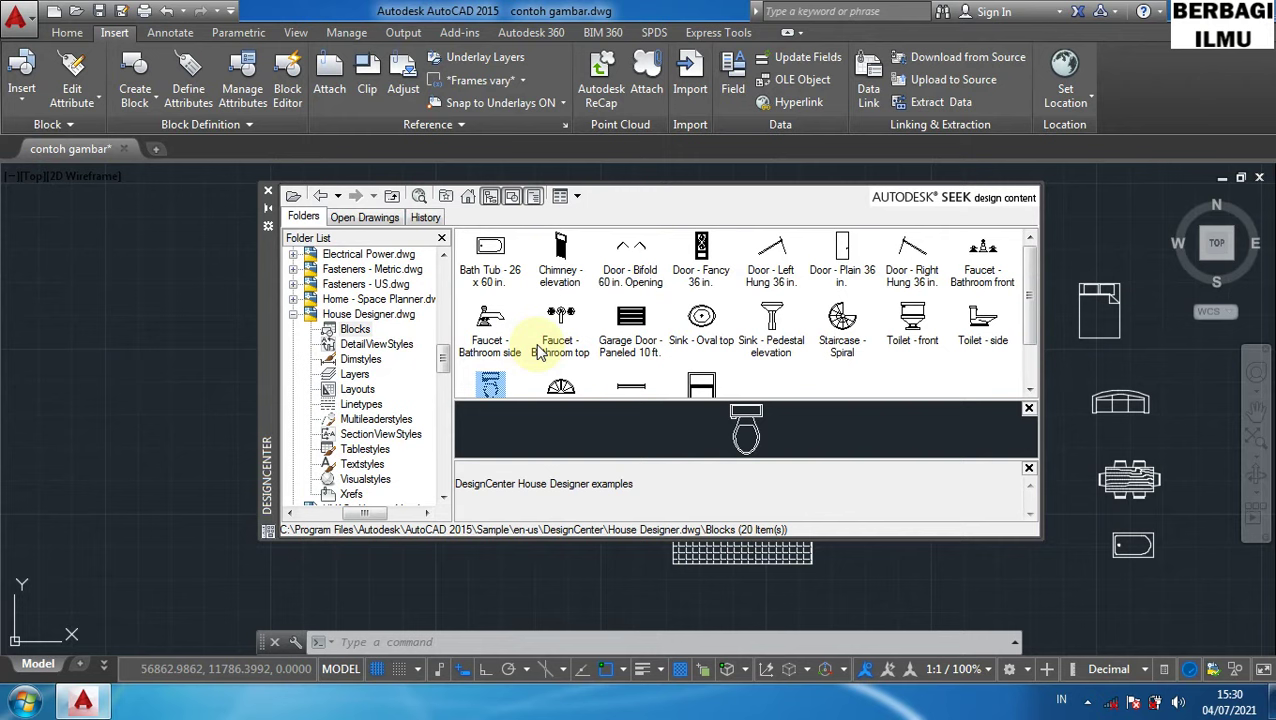
scroll(540, 355, down, 1)
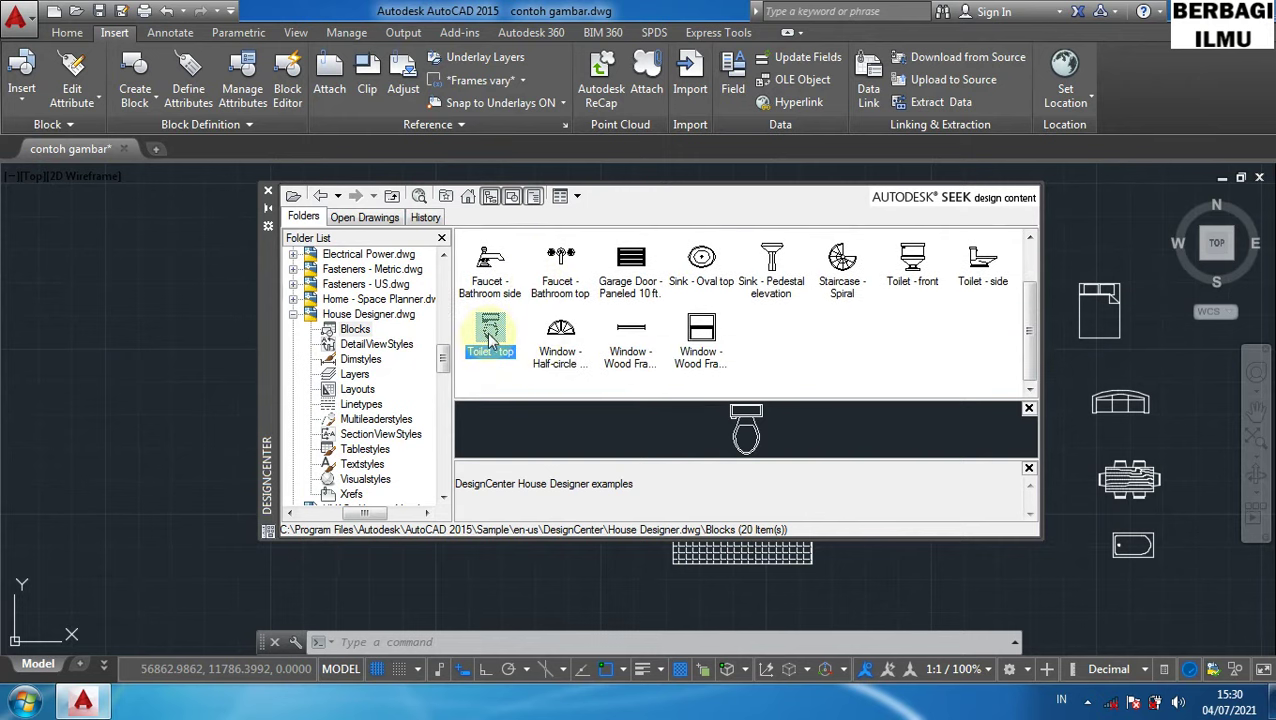
double_click(489, 335)
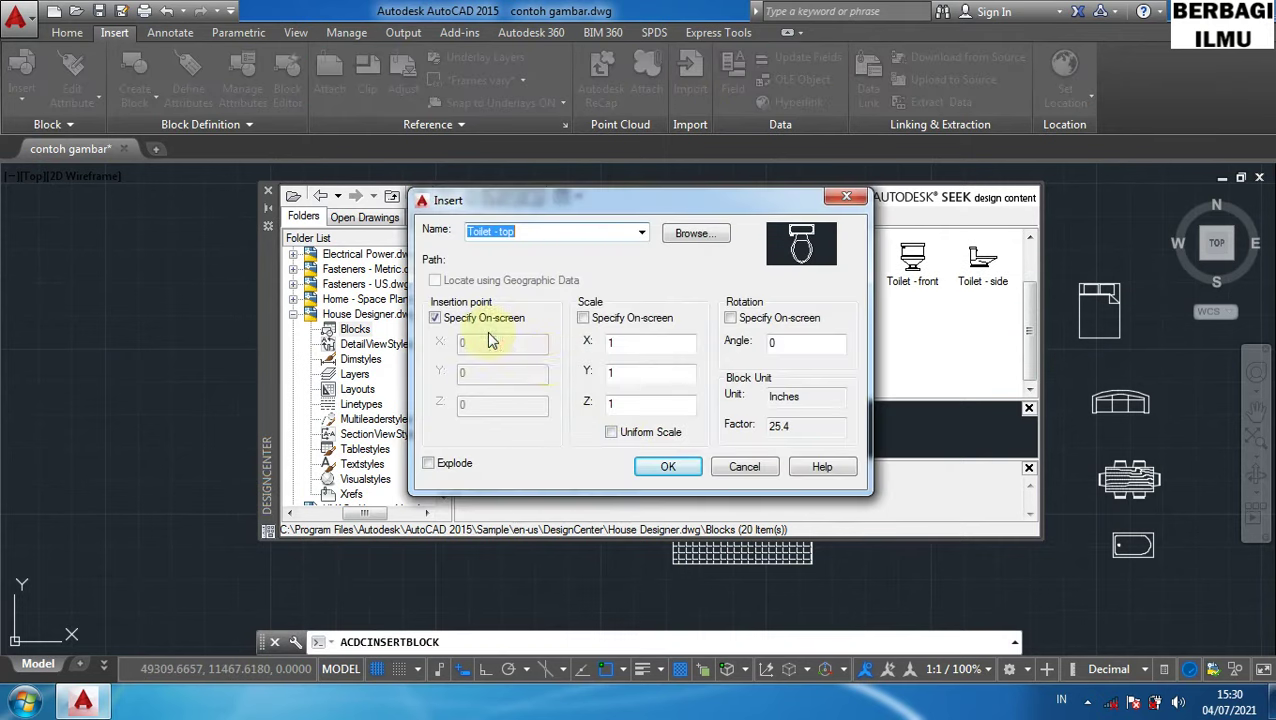
click(672, 470)
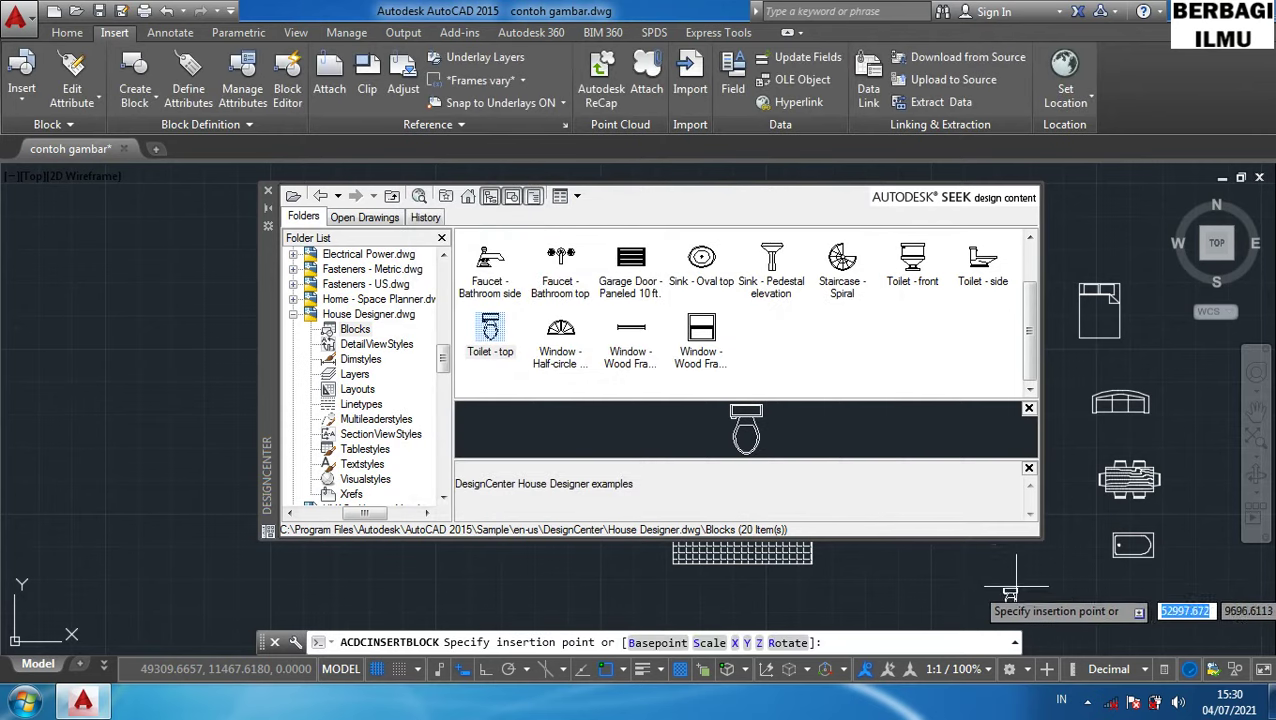
click(1081, 575)
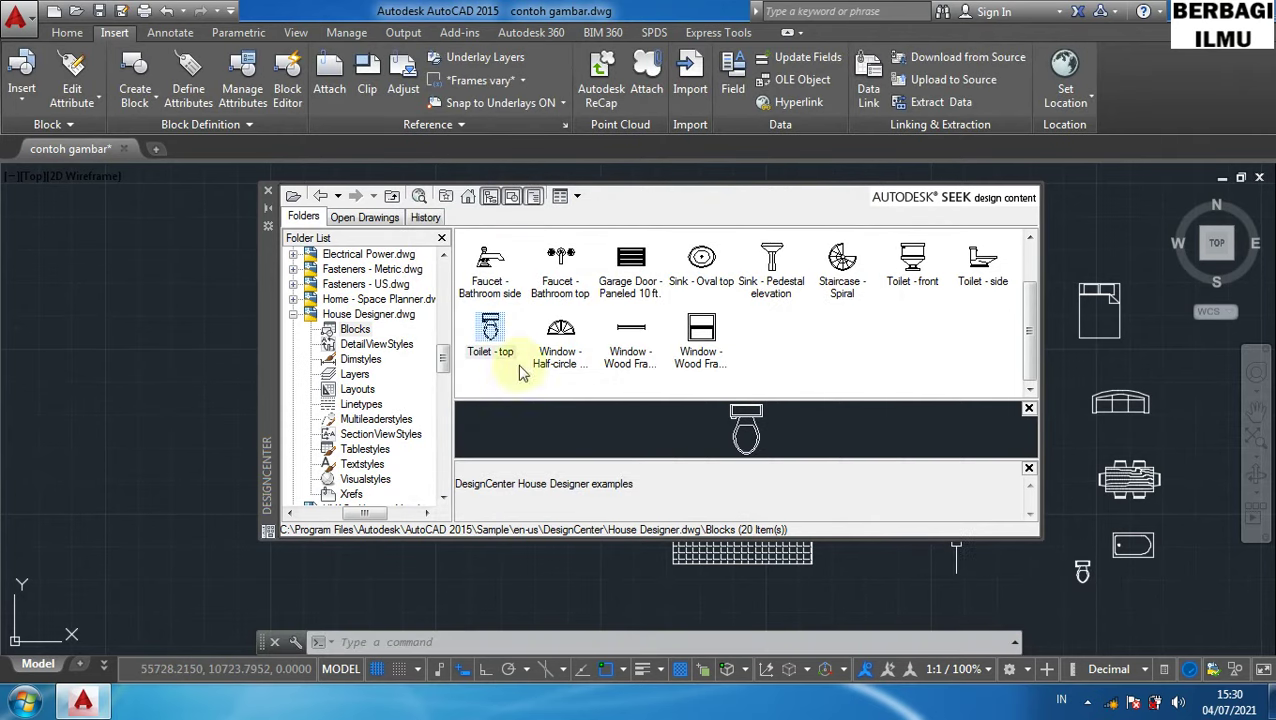
Go back to the sample drawings and list the Kitchens.dwg blocks.
click(320, 200)
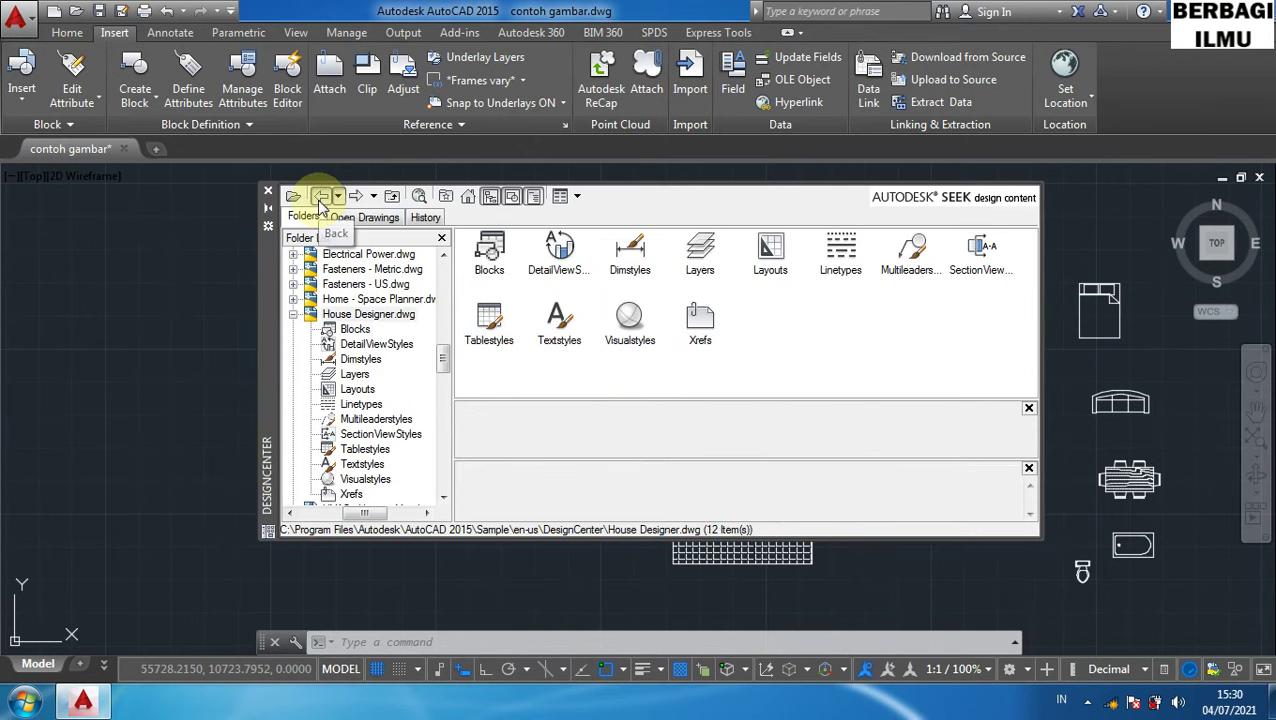
click(320, 200)
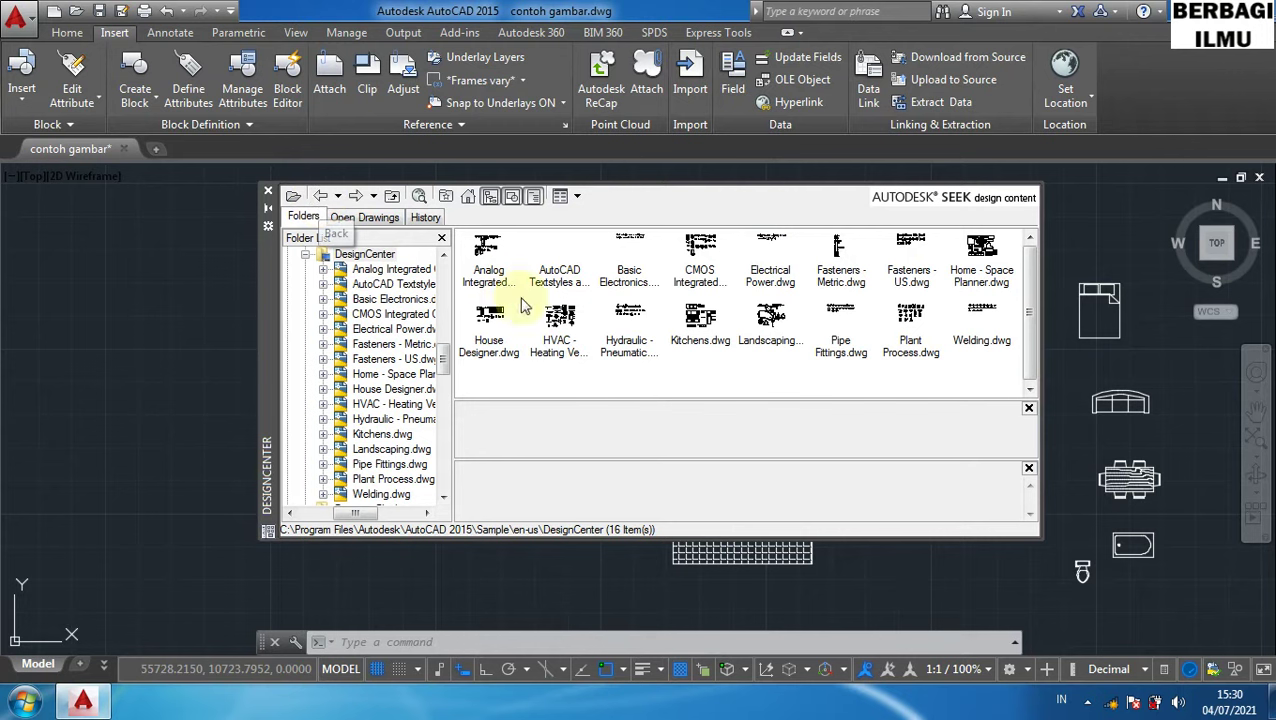
double_click(703, 333)
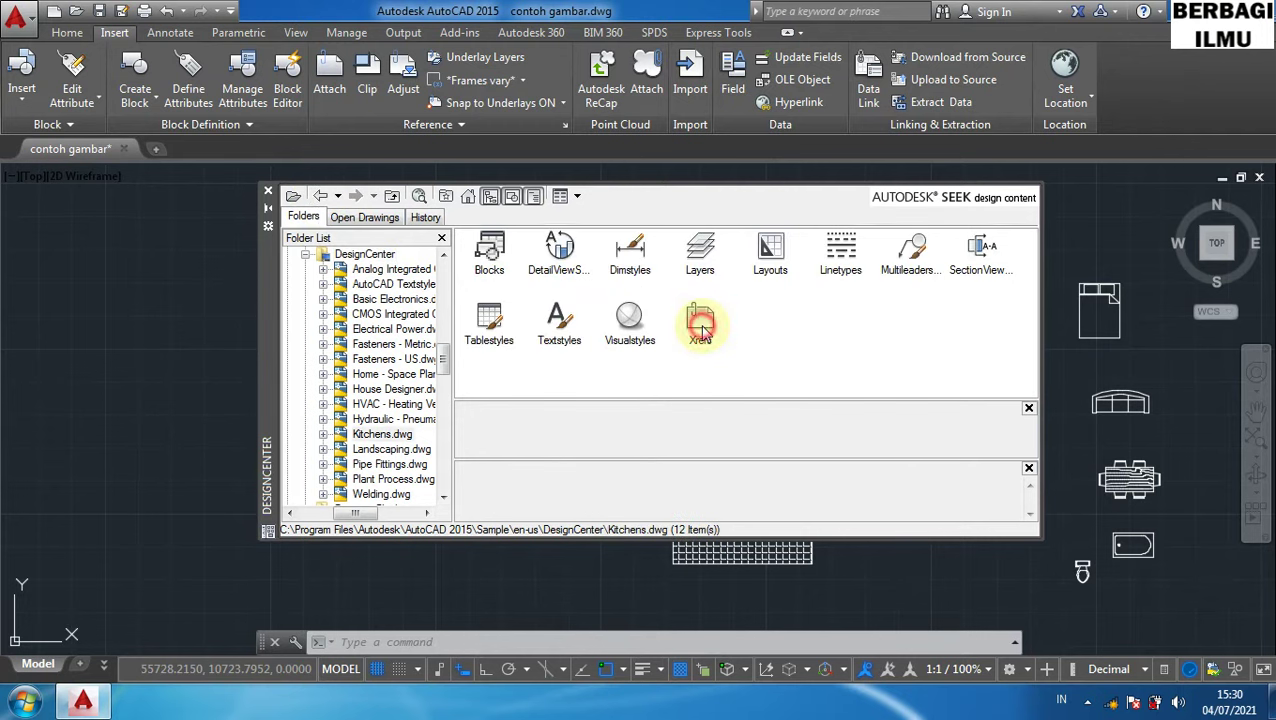
double_click(490, 250)
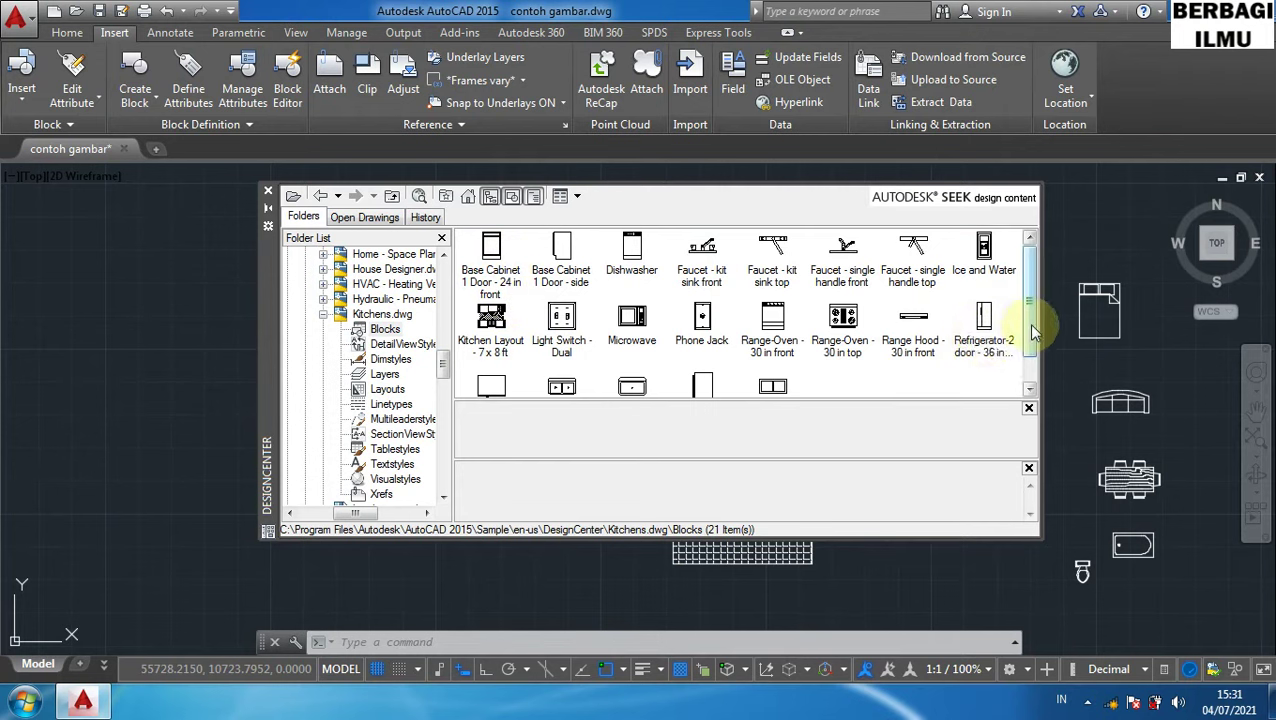
scroll(1031, 343, down, 1)
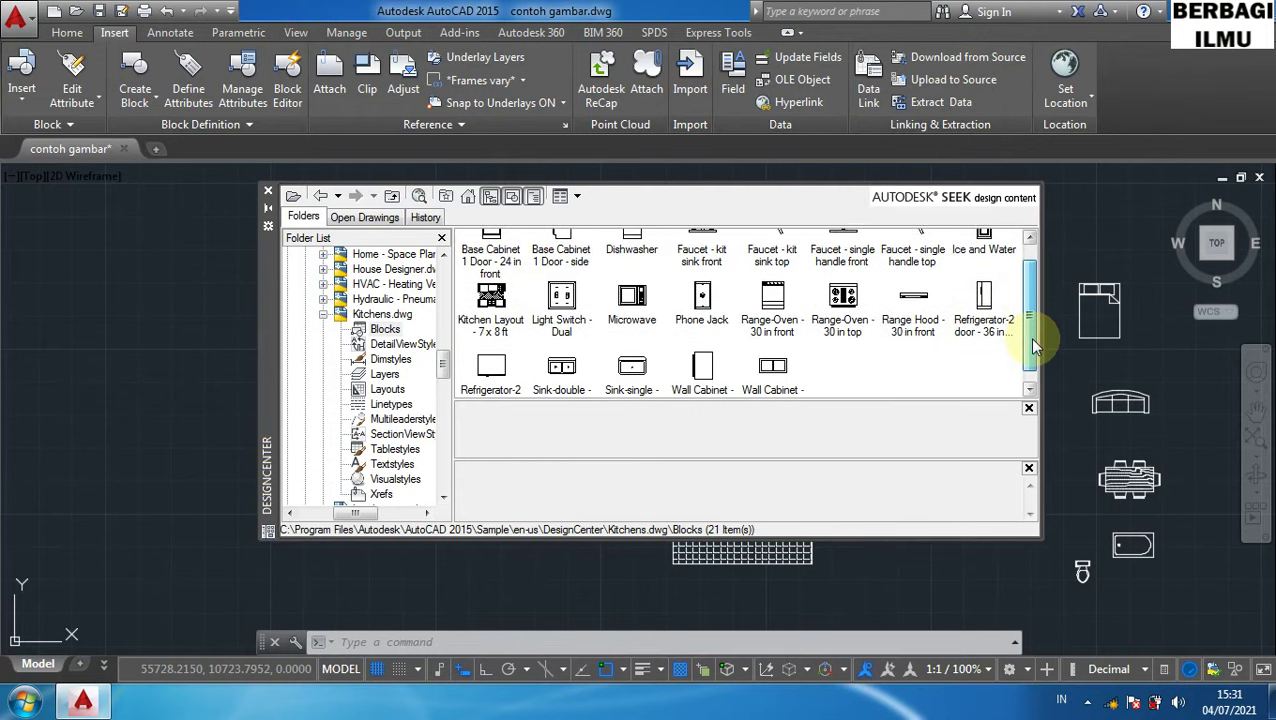
mouse_move(1033, 340)
mouse_down()
mouse_move(1033, 368)
mouse_move(1033, 326)
mouse_up()
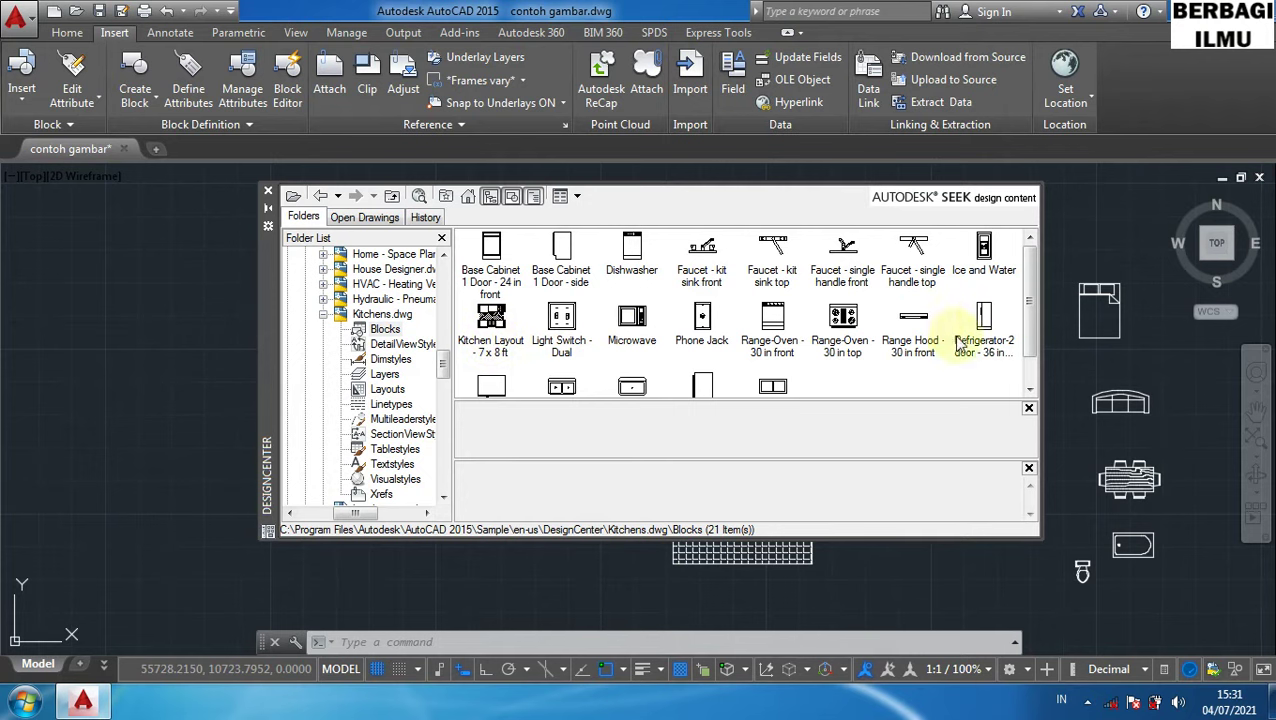
Insert the Refrigerator-2 door - 36 in front block below the toilet.
double_click(986, 318)
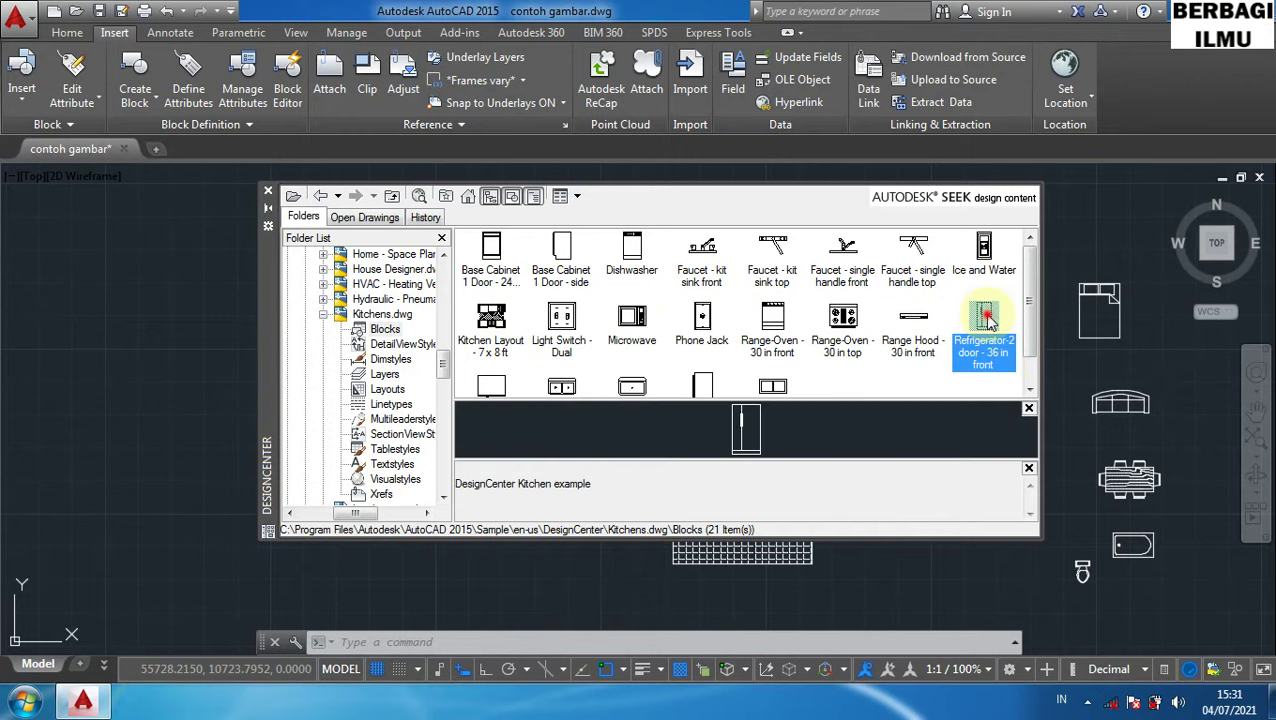
click(695, 468)
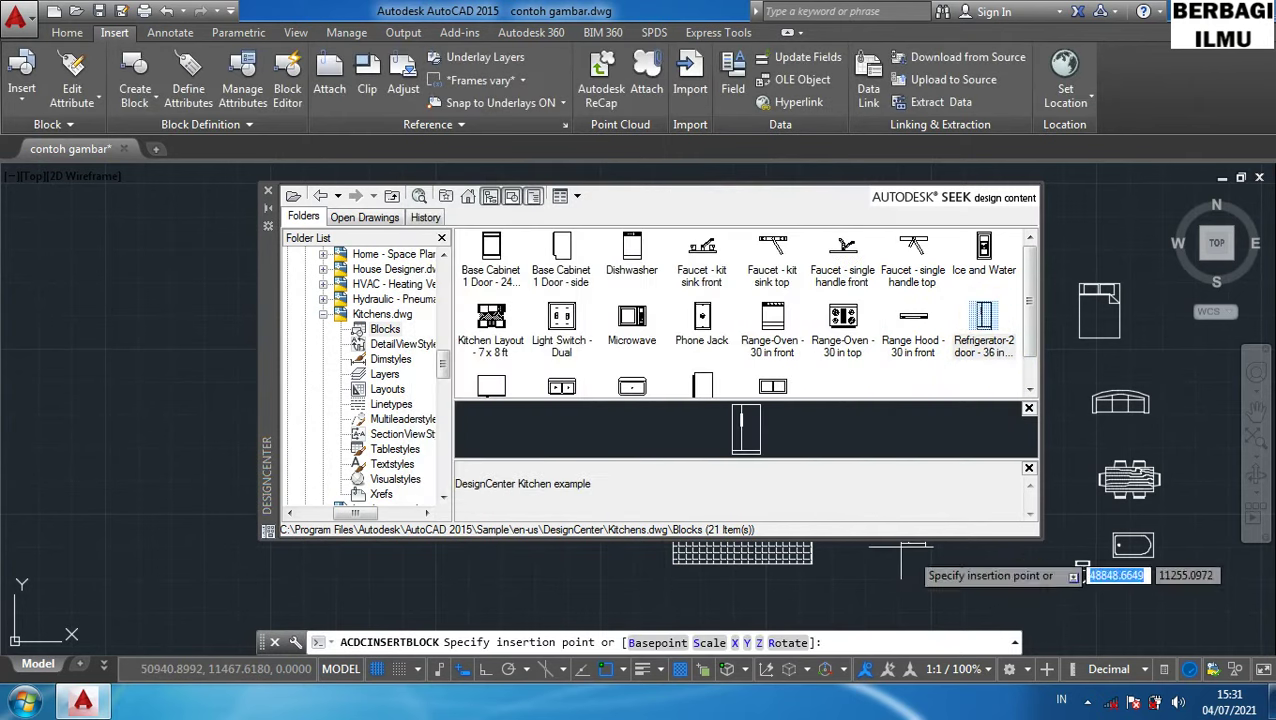
click(1137, 596)
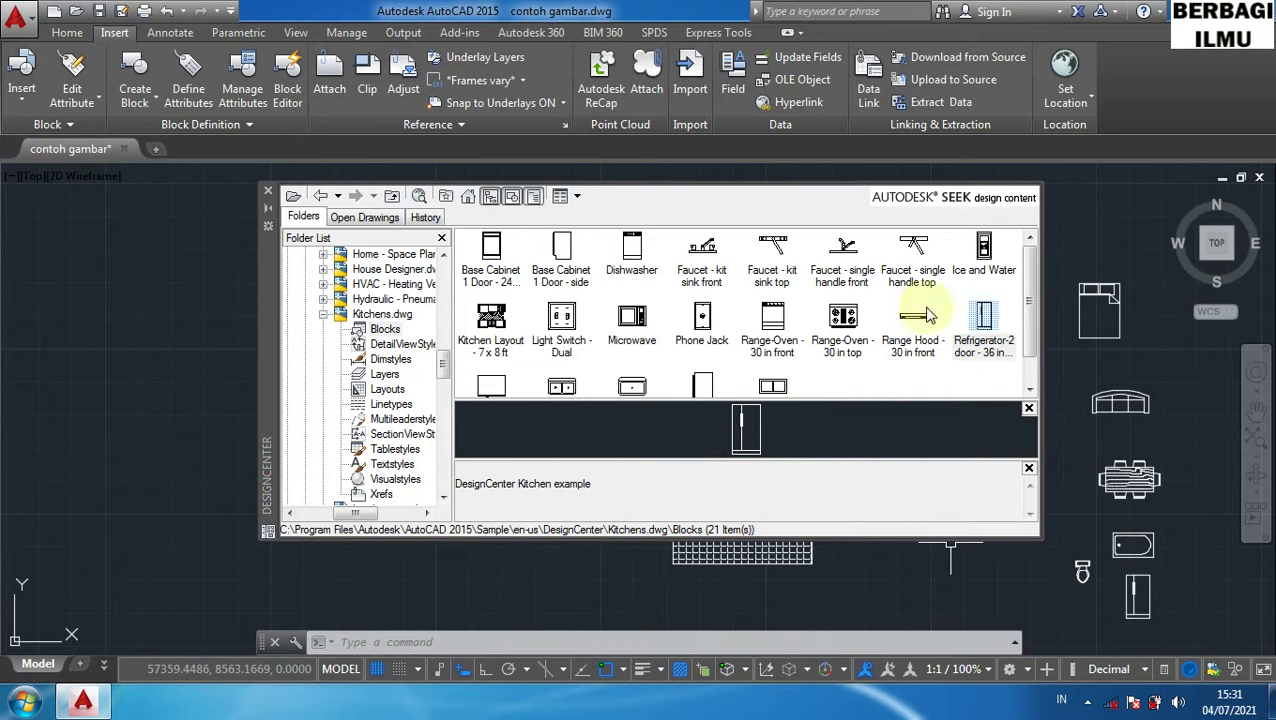
click(321, 197)
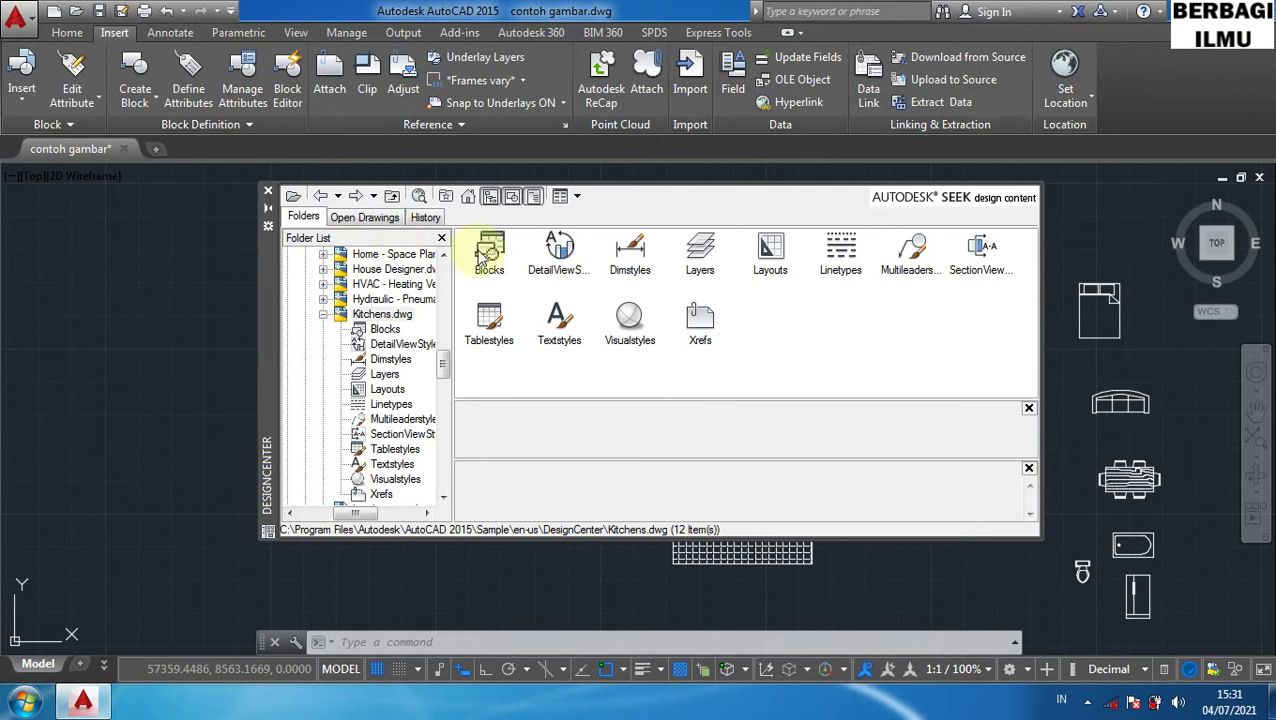
Close DesignCenter and frame the floor plan beside its six inserted furniture blocks.
click(269, 192)
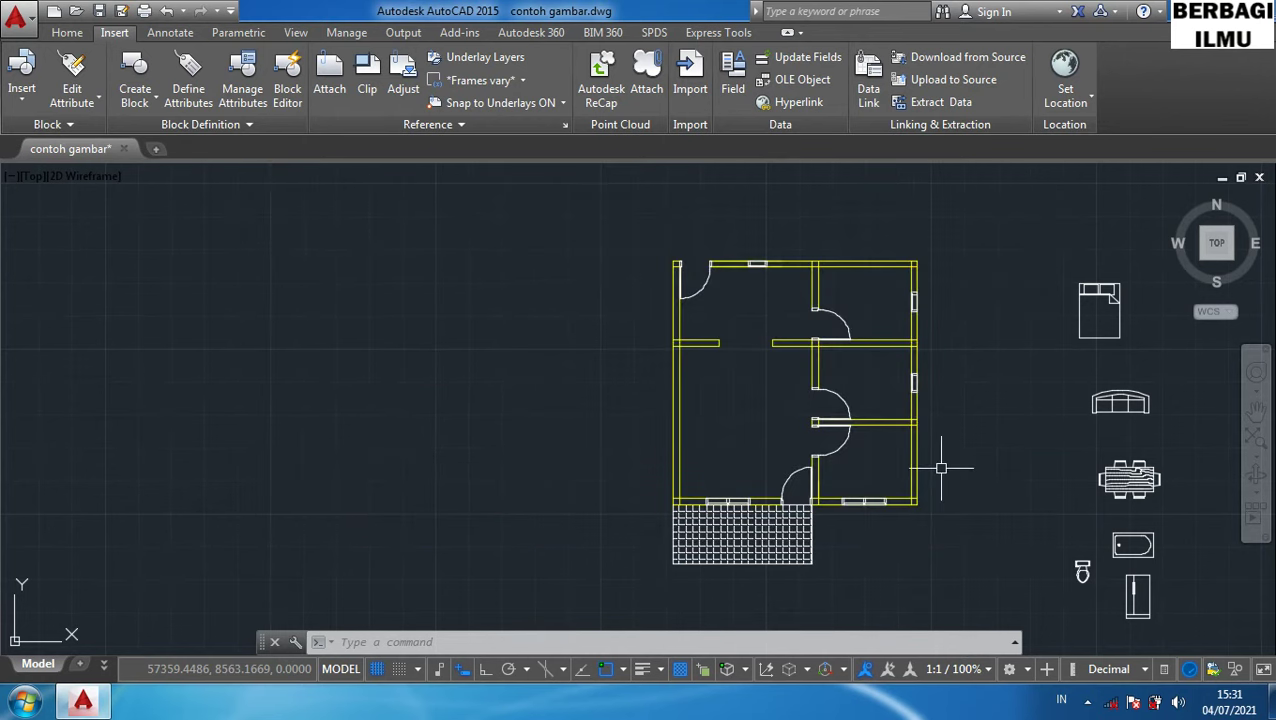
middle_drag(940, 467, 812, 442)
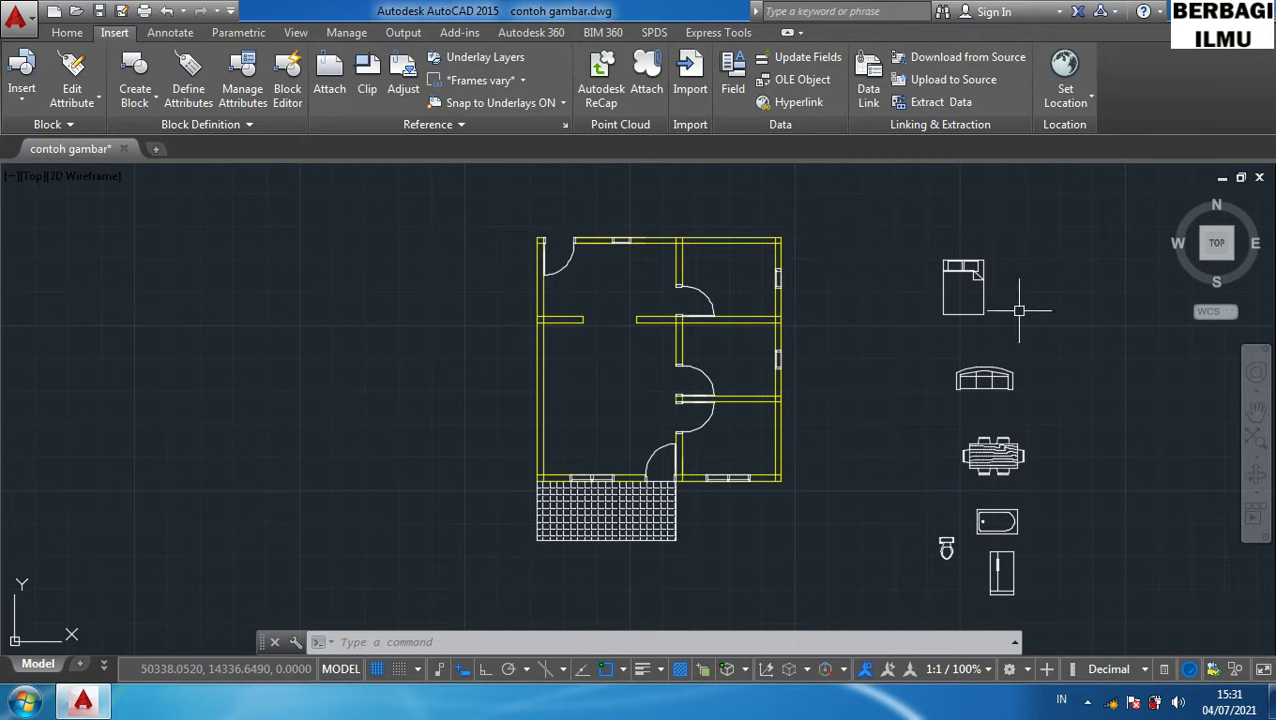
scroll(1010, 290, up, 3)
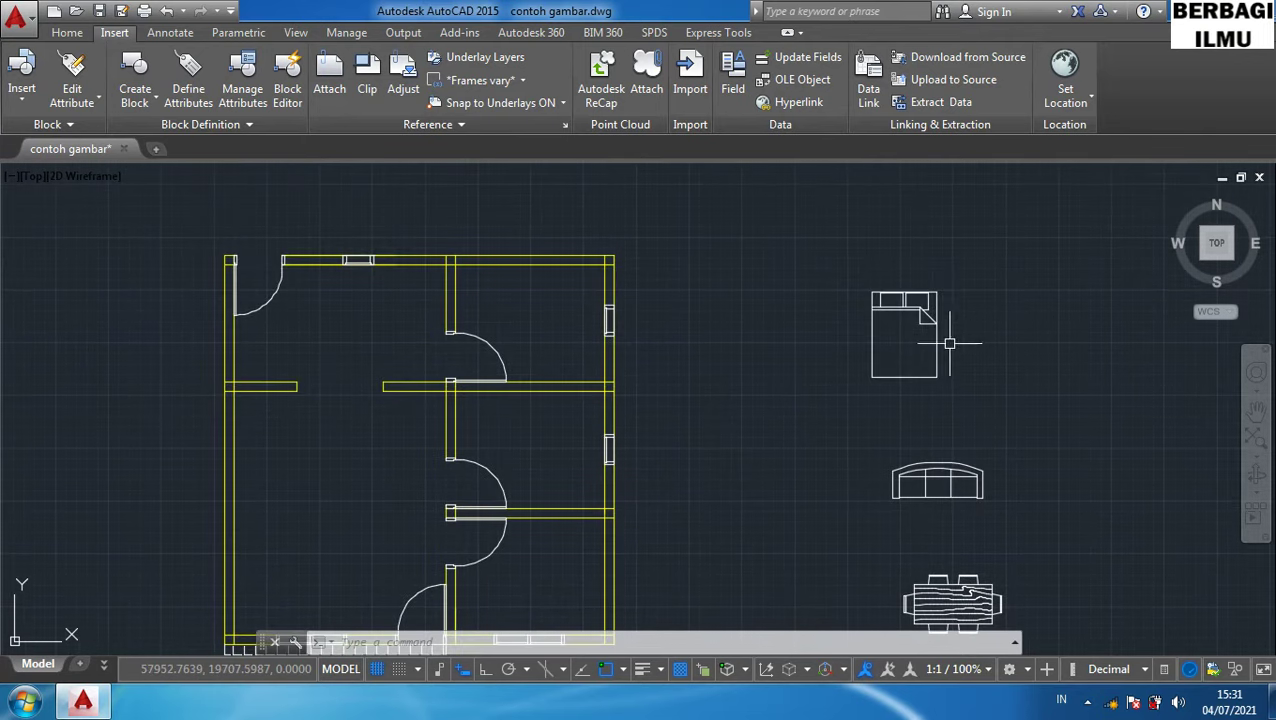
scroll(1000, 270, down, 2)
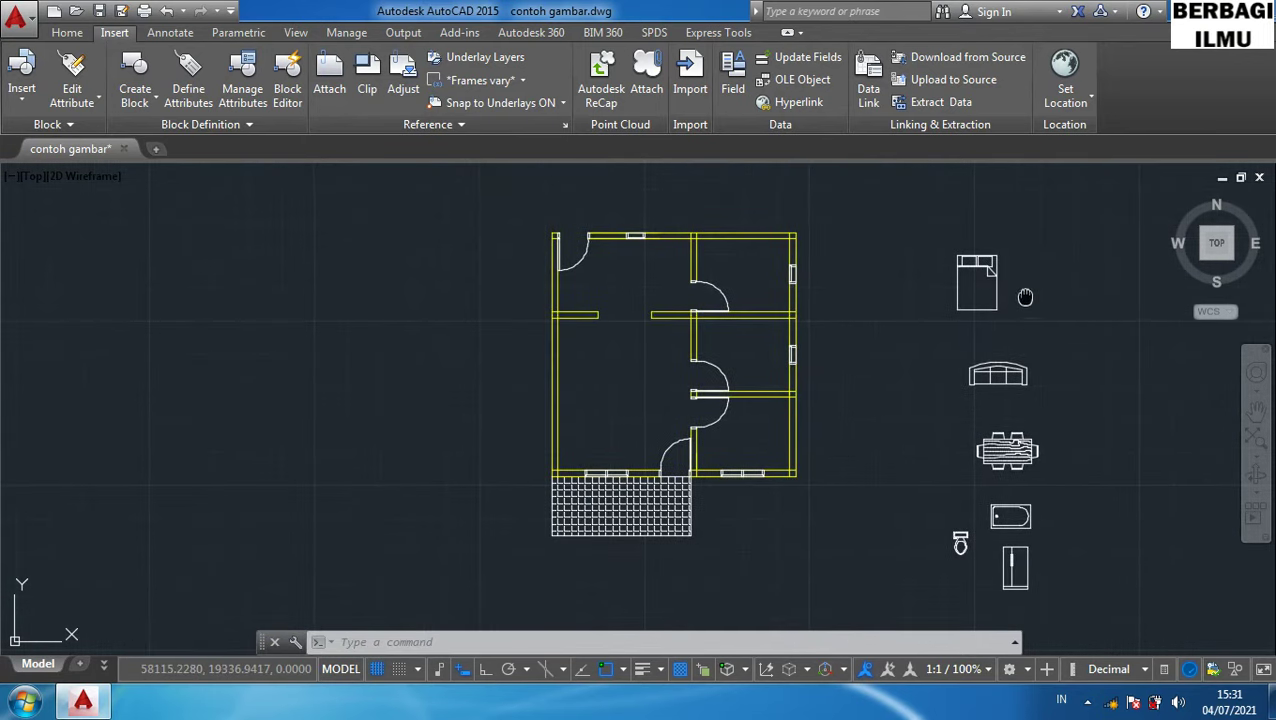
middle_drag(1025, 297, 1021, 336)
scroll(995, 362, up, 3)
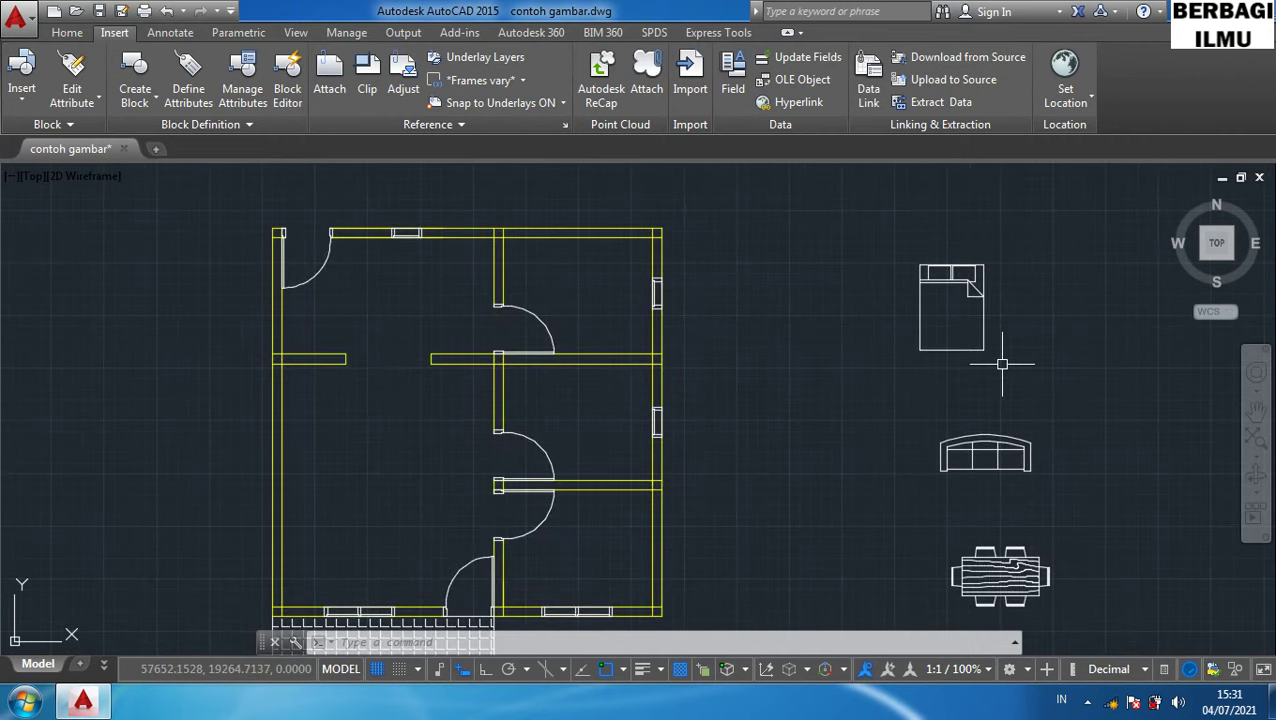
middle_drag(1054, 380, 1075, 341)
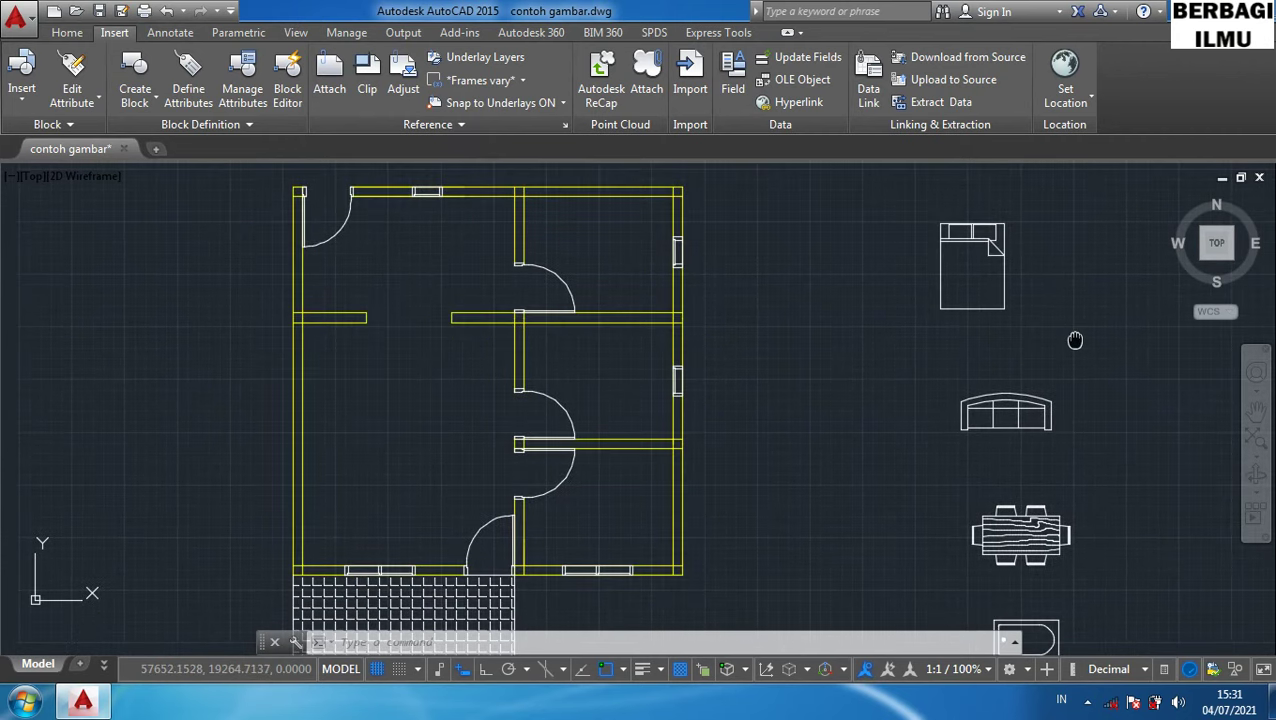
middle_drag(1075, 341, 1074, 357)
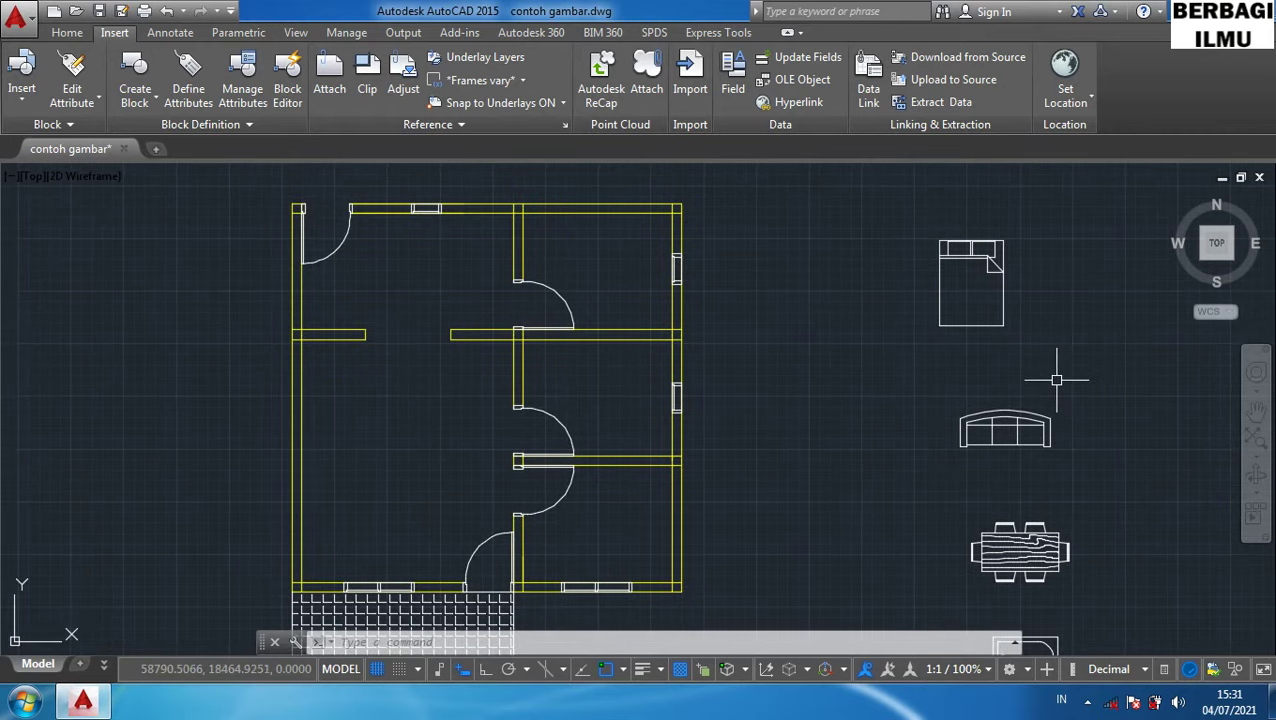
Copy the queen bed into the right-hand middle room, its top-right corner at the upper wall corner.
click(1038, 356)
click(889, 220)
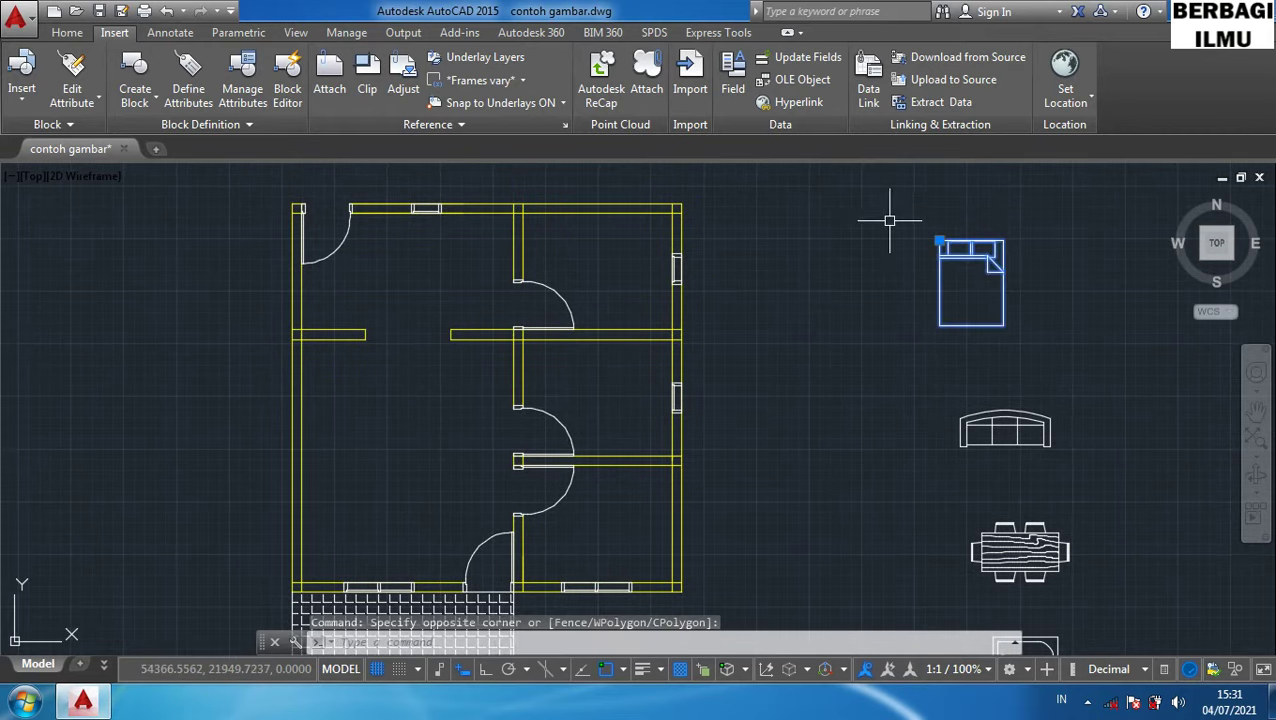
text(co)
key(Return)
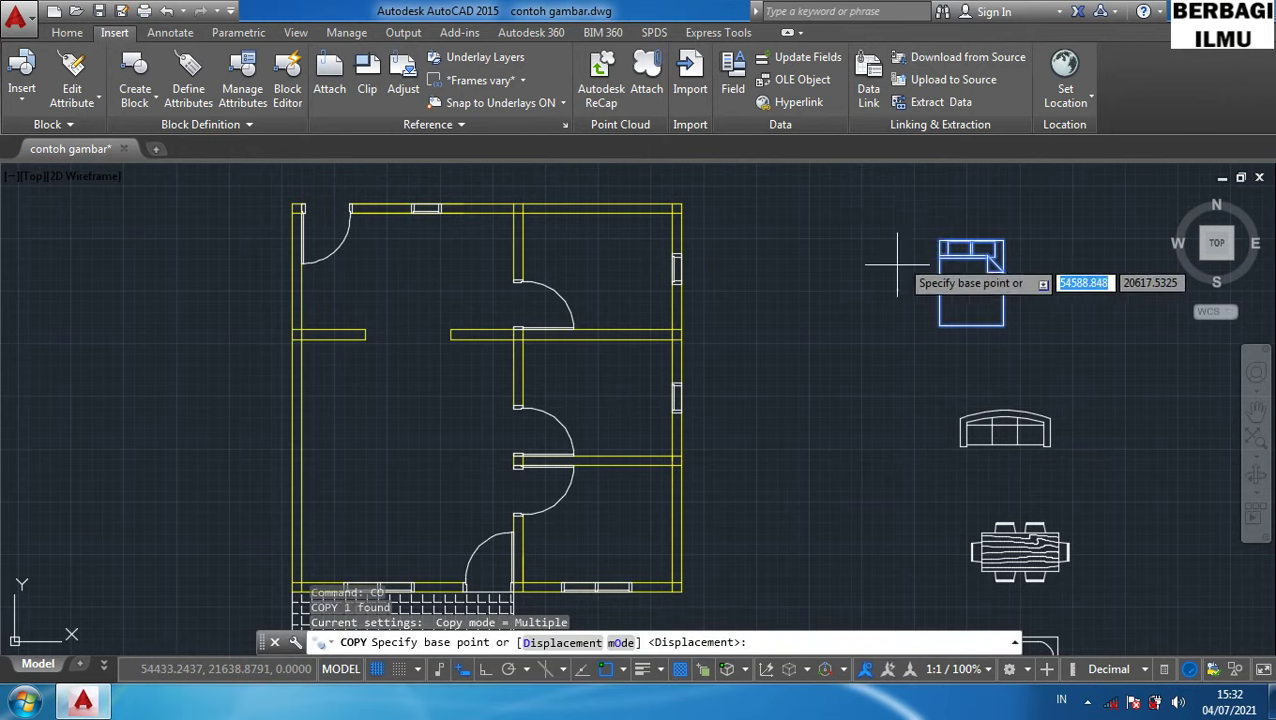
click(1003, 240)
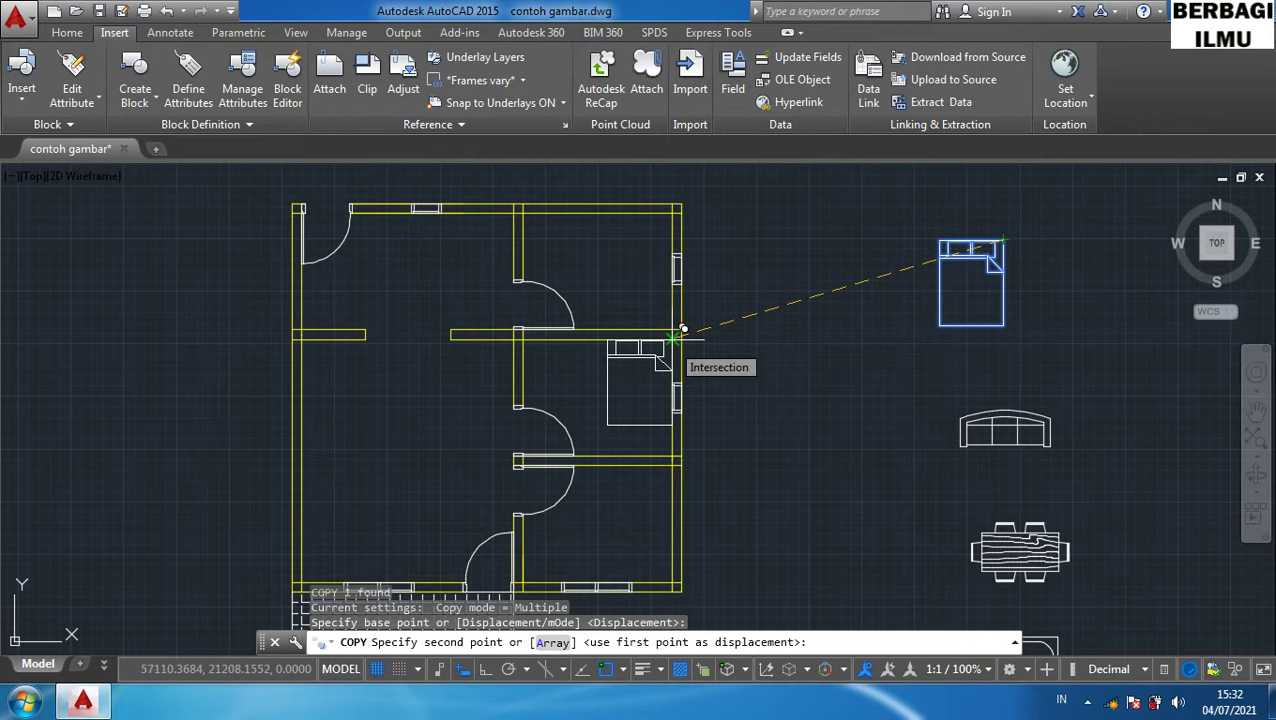
click(683, 330)
key(Escape)
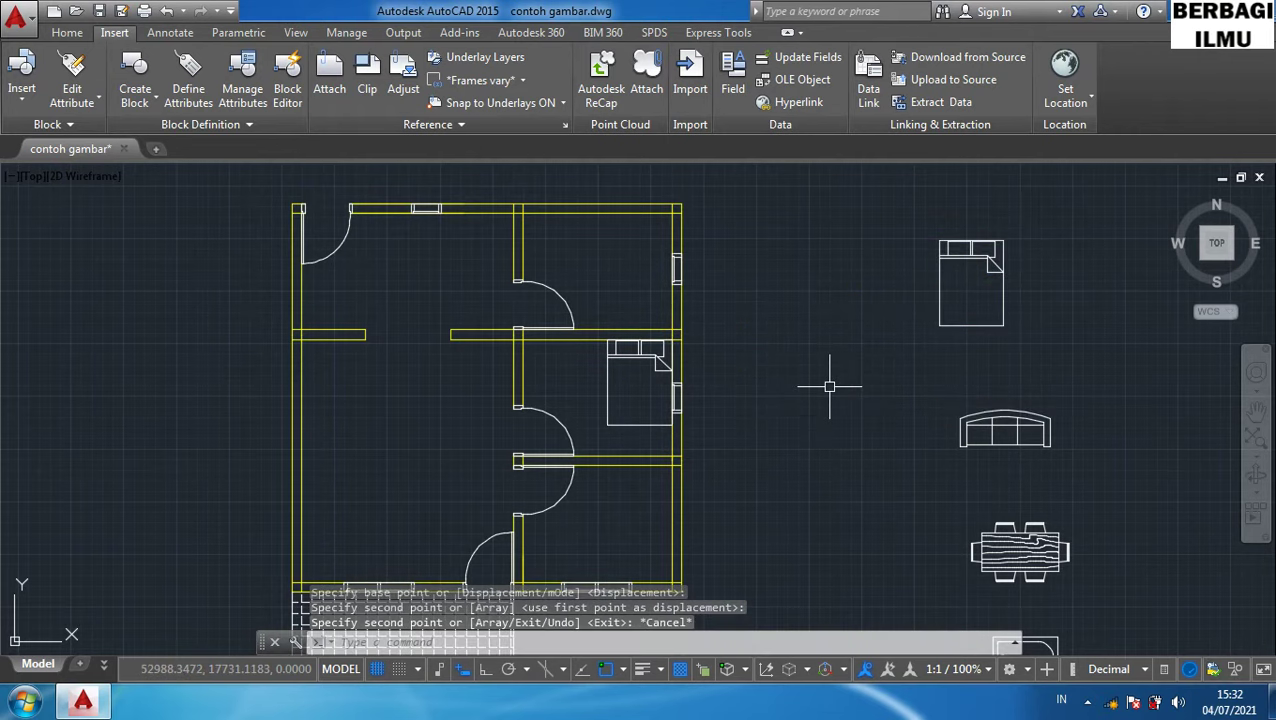
Reselect the bed block and start a second copy with CO.
mouse_move(1021, 381)
middle_down()
mouse_move(1050, 325)
mouse_move(1038, 383)
middle_up()
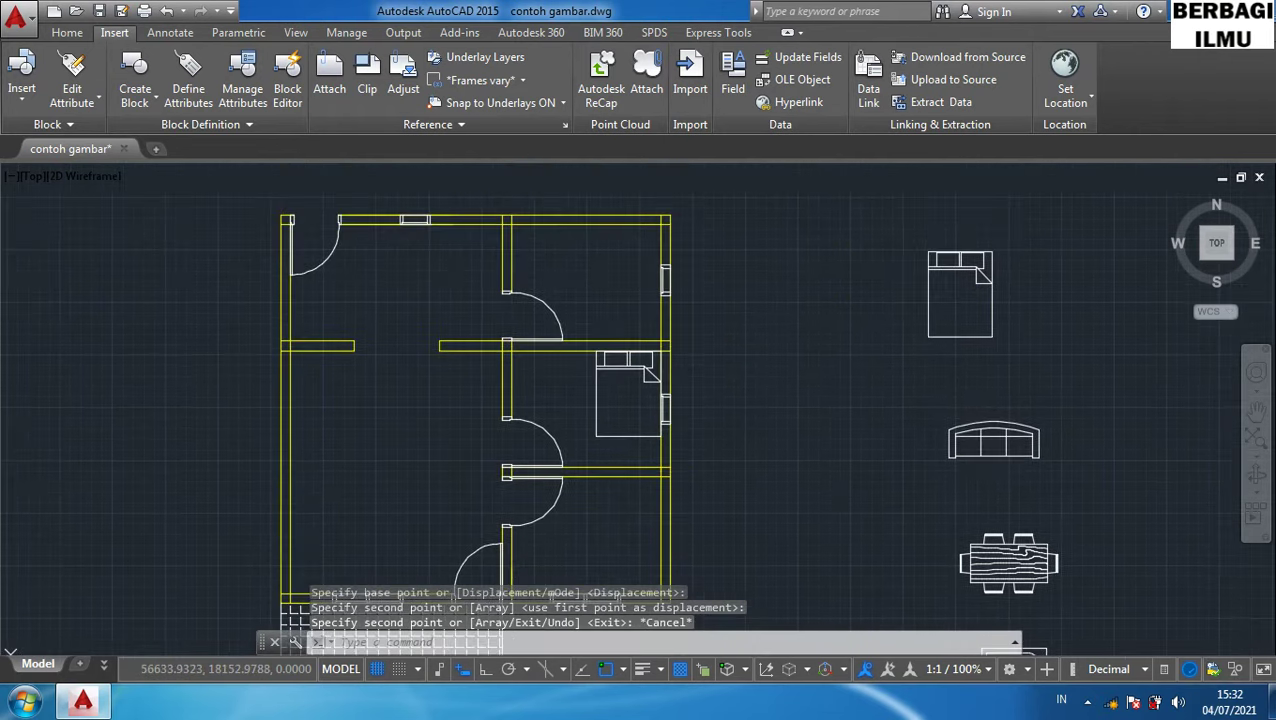
click(1035, 373)
click(904, 231)
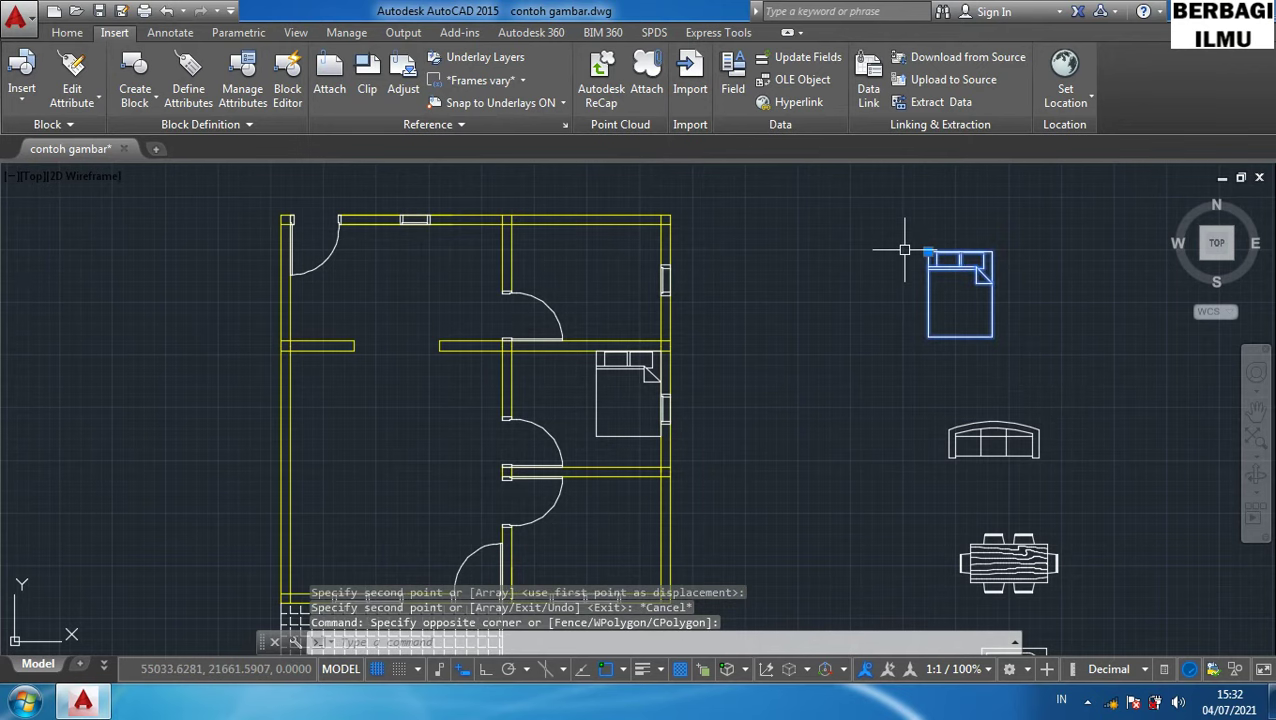
text(co)
key(Return)
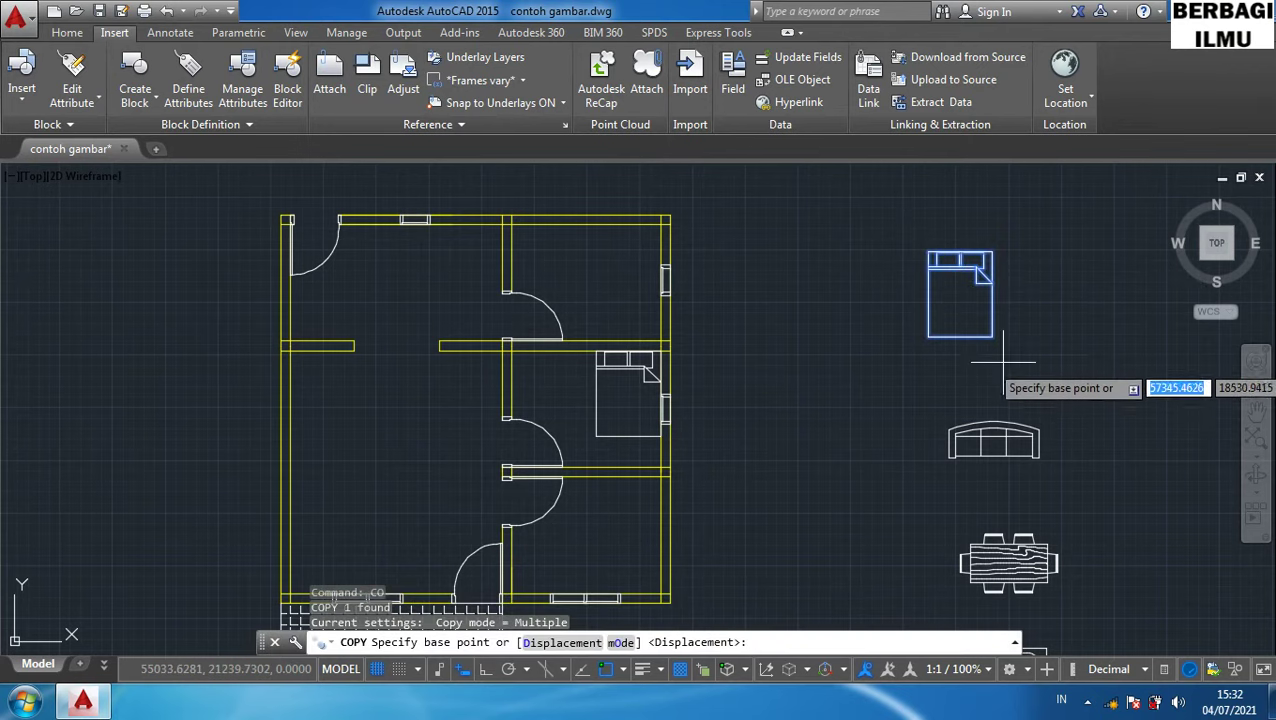
Abandon the pending copy and rotate the bed 270° about its lower-left corner.
click(992, 336)
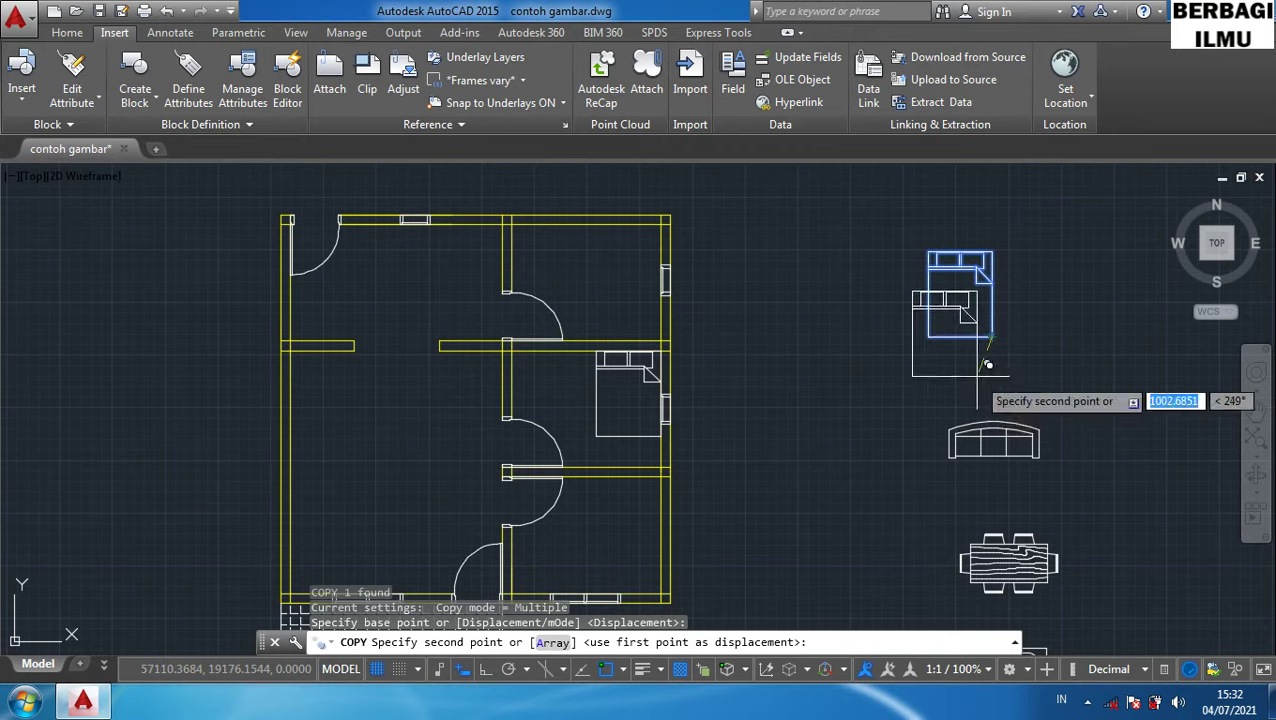
key(Escape)
click(1008, 352)
click(875, 237)
text(RO)
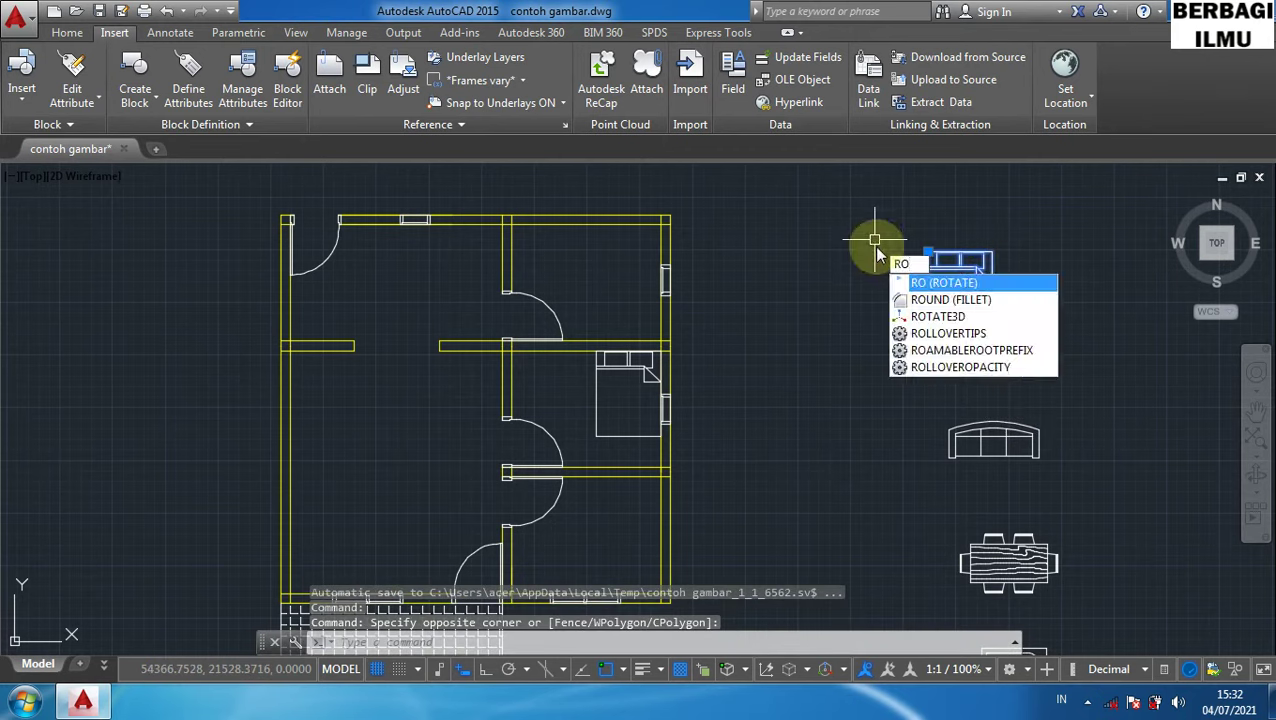
key(Return)
click(930, 336)
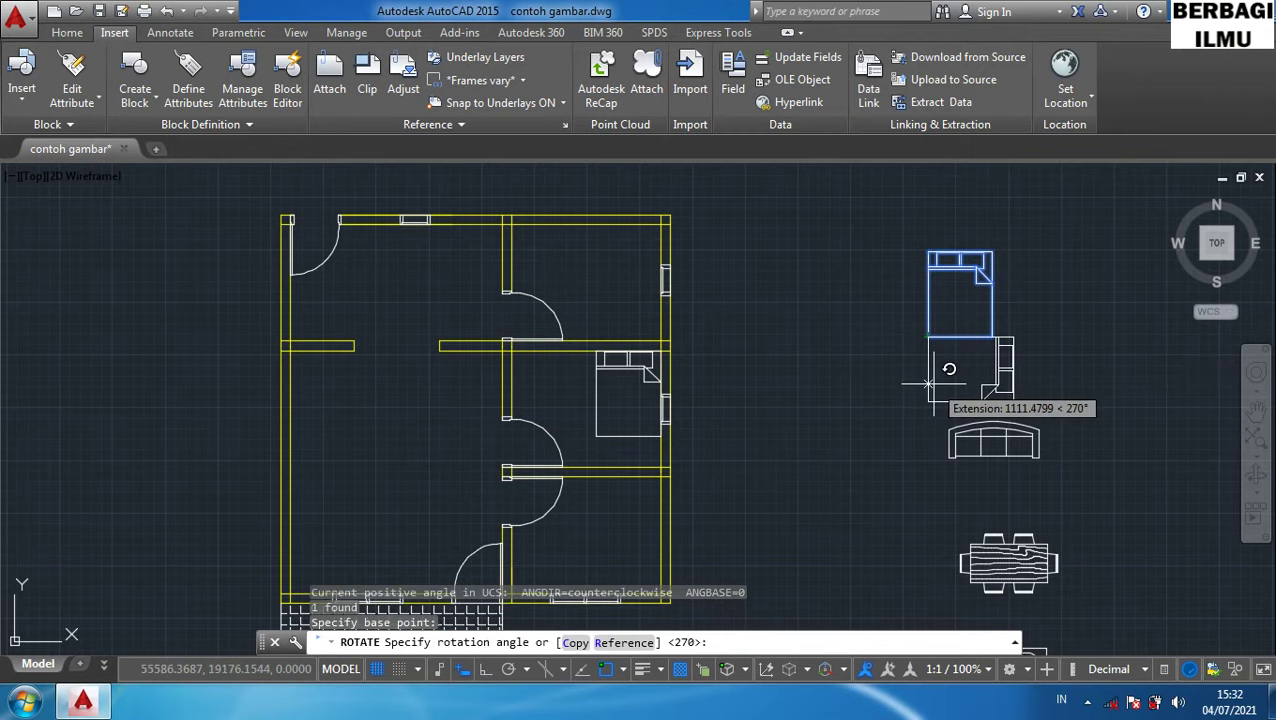
click(930, 383)
Copy the rotated bed into the lower right bedroom against its bottom wall corner.
middle_drag(1065, 402, 1053, 362)
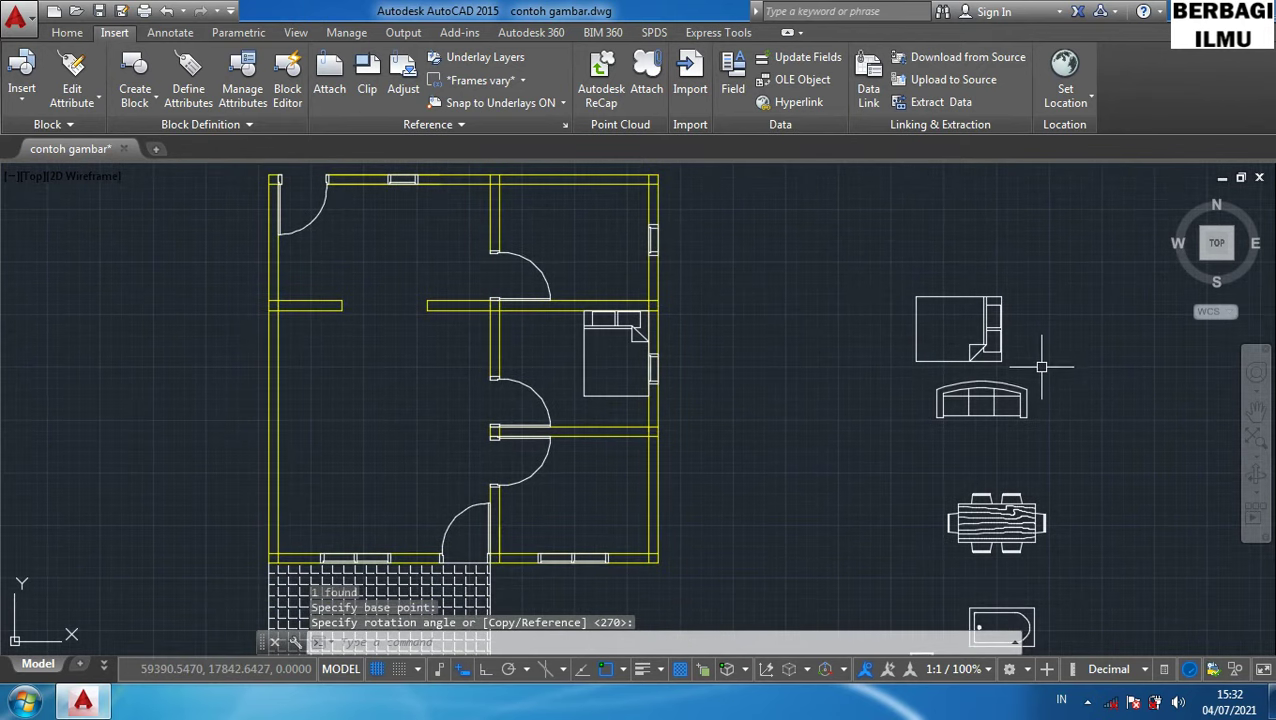
click(1010, 343)
click(880, 271)
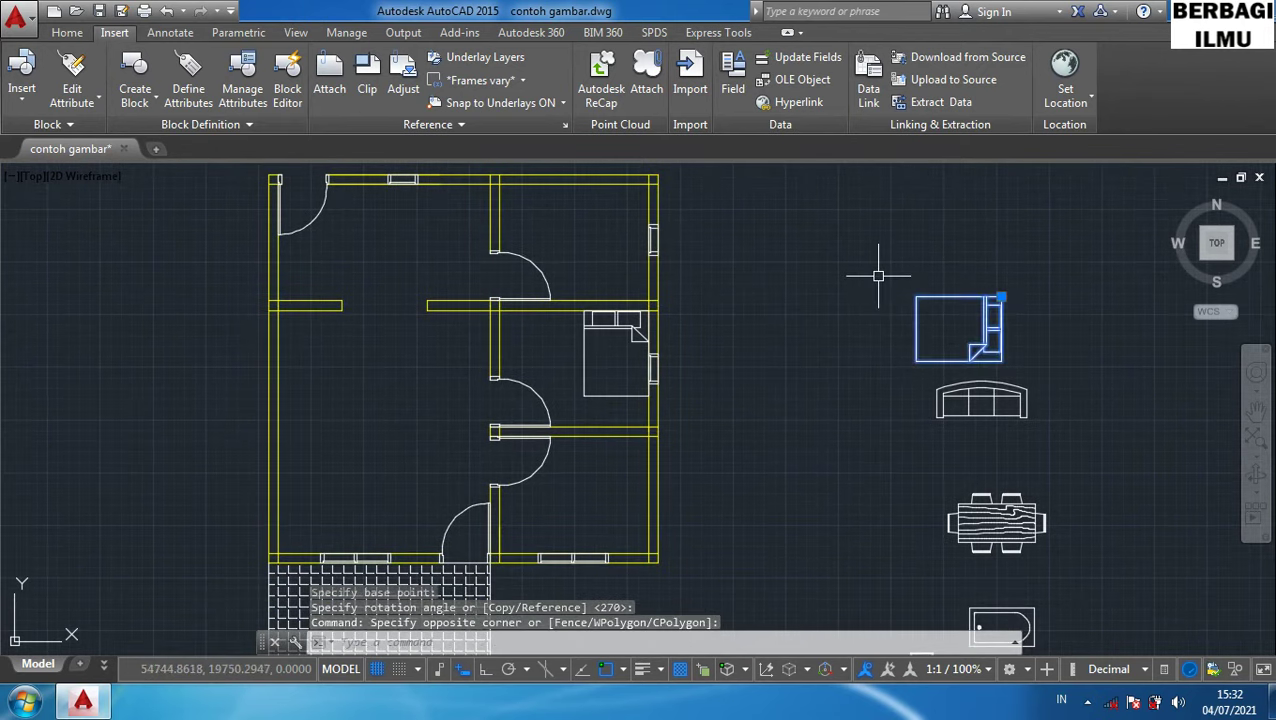
text(co)
key(Return)
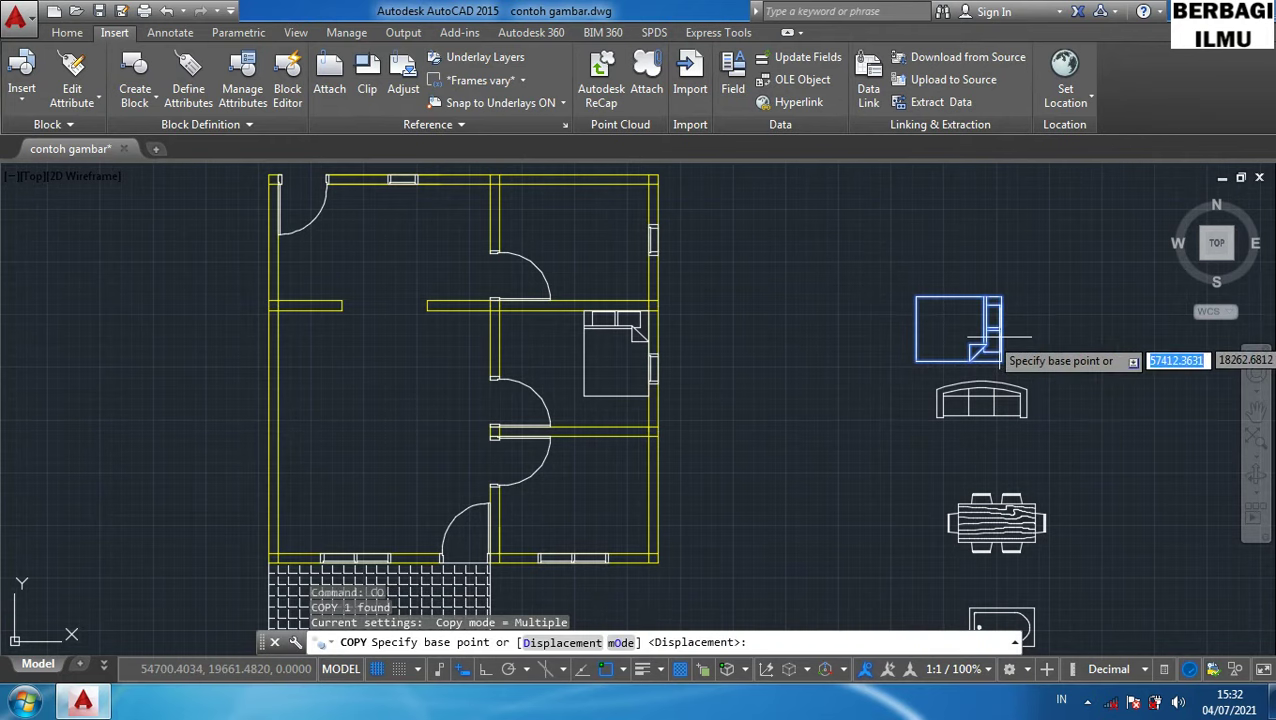
click(1000, 360)
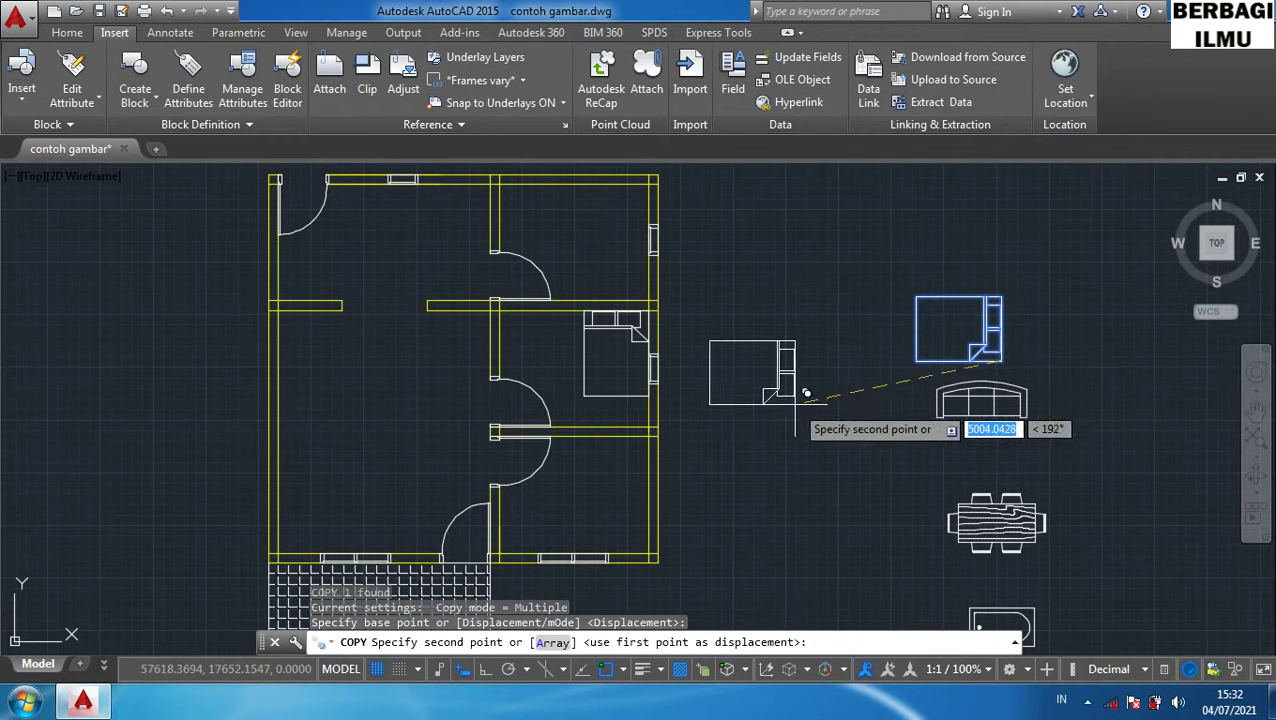
middle_drag(672, 473, 702, 384)
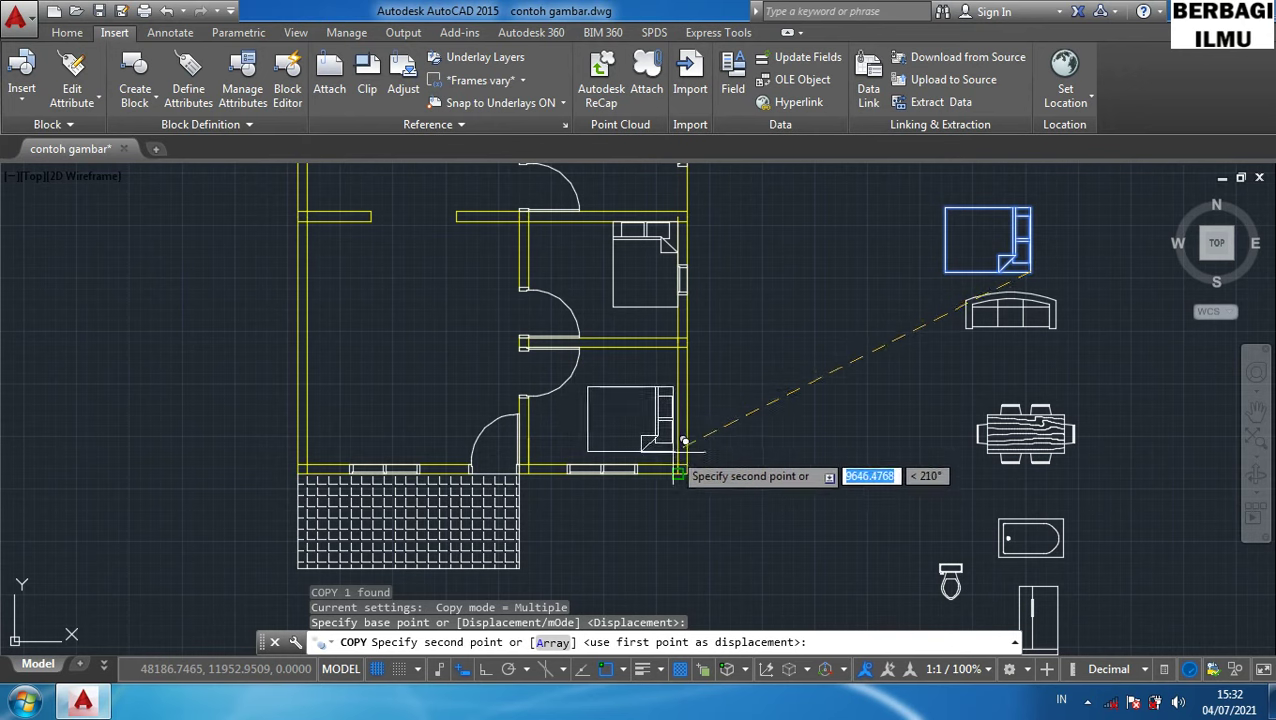
click(688, 453)
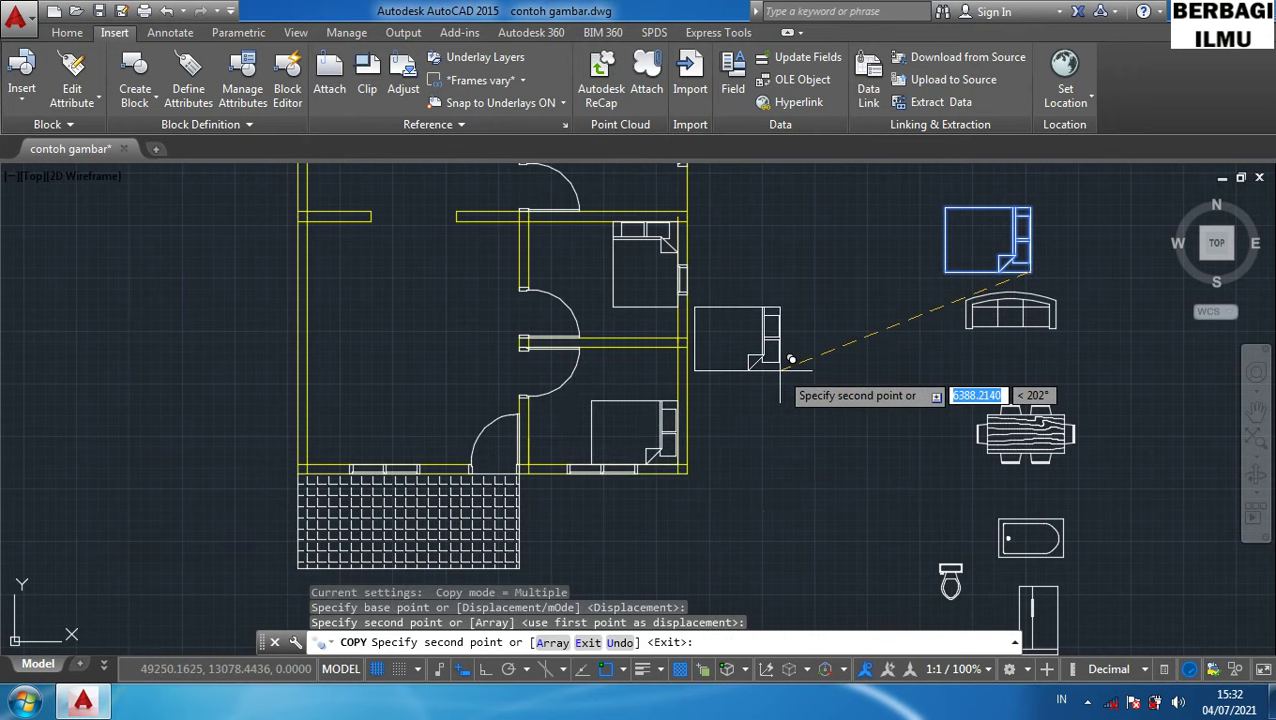
key(Escape)
mouse_move(783, 373)
middle_down()
mouse_move(896, 366)
mouse_move(863, 423)
mouse_move(843, 362)
mouse_move(900, 496)
mouse_move(879, 392)
mouse_move(993, 373)
mouse_move(1015, 443)
middle_up()
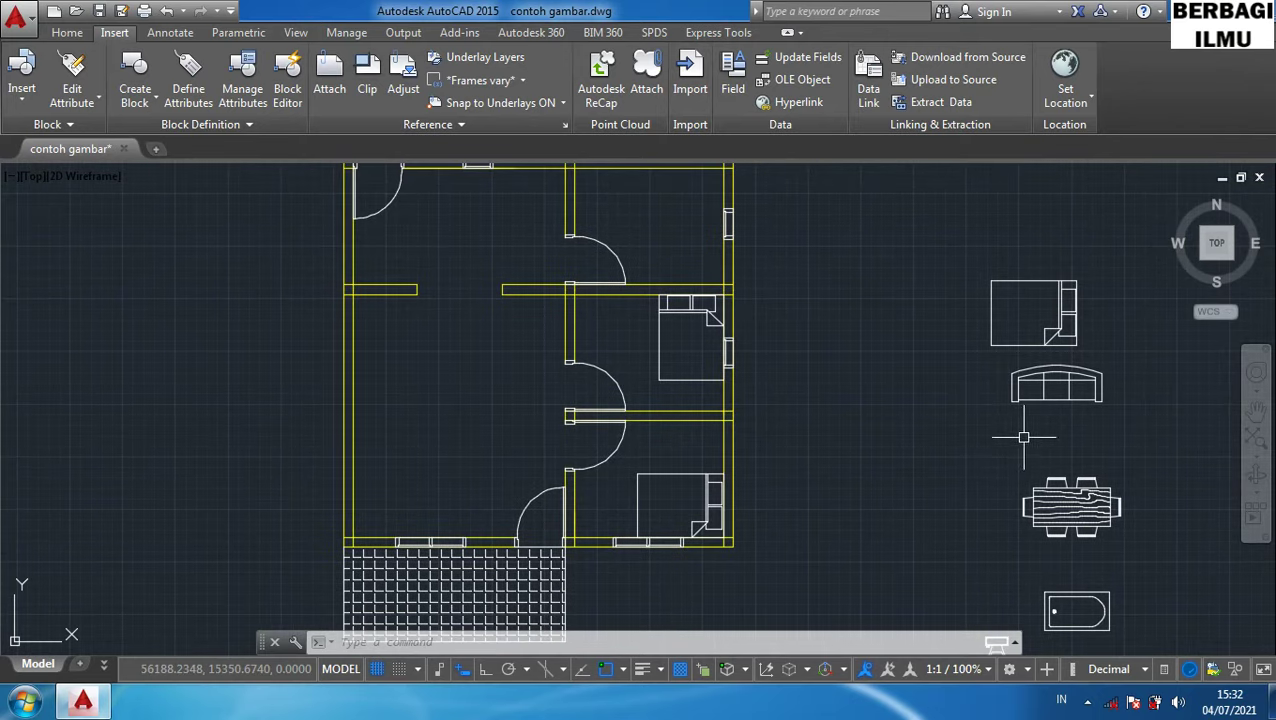
Copy the sofa block to a spot left of the original.
click(1127, 428)
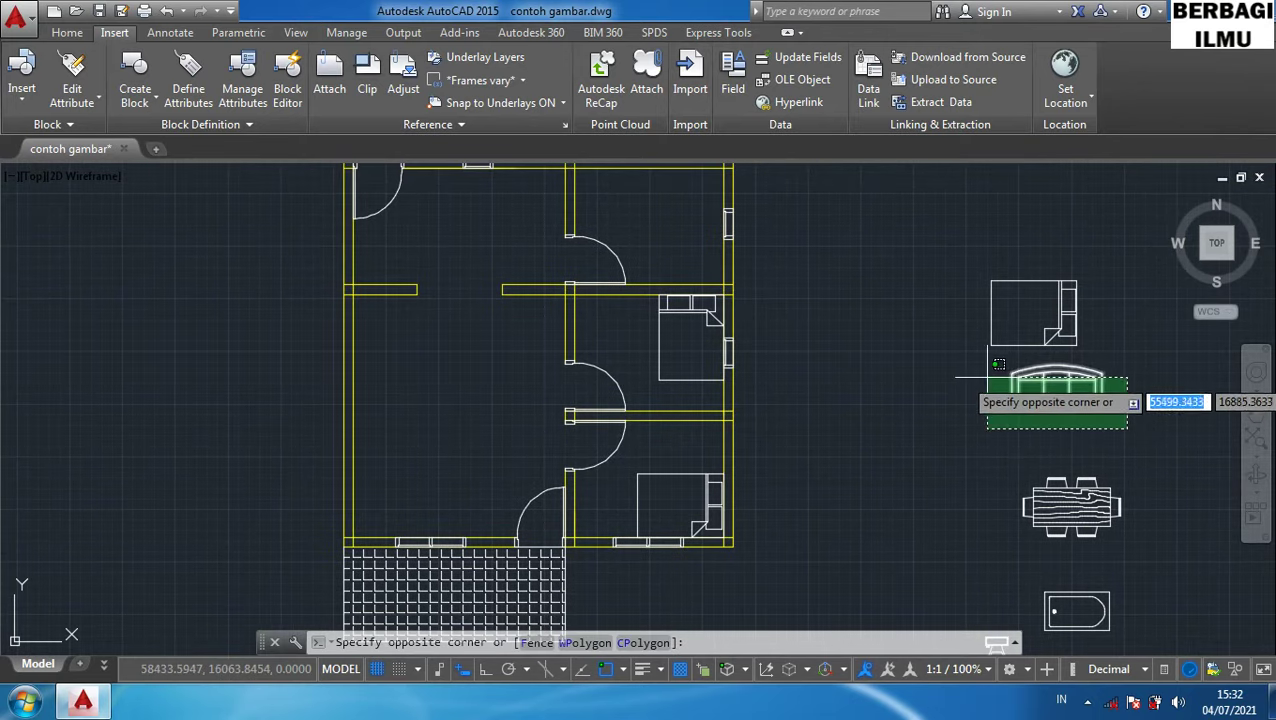
click(969, 364)
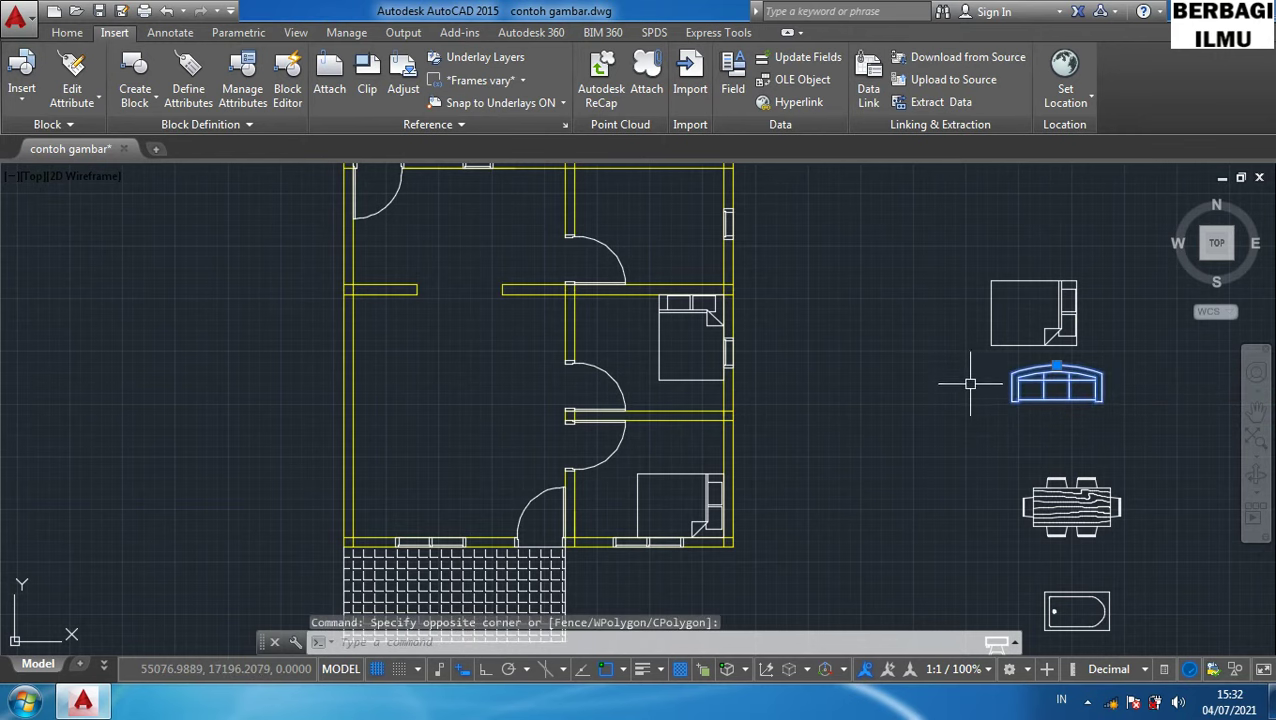
text(co)
key(Return)
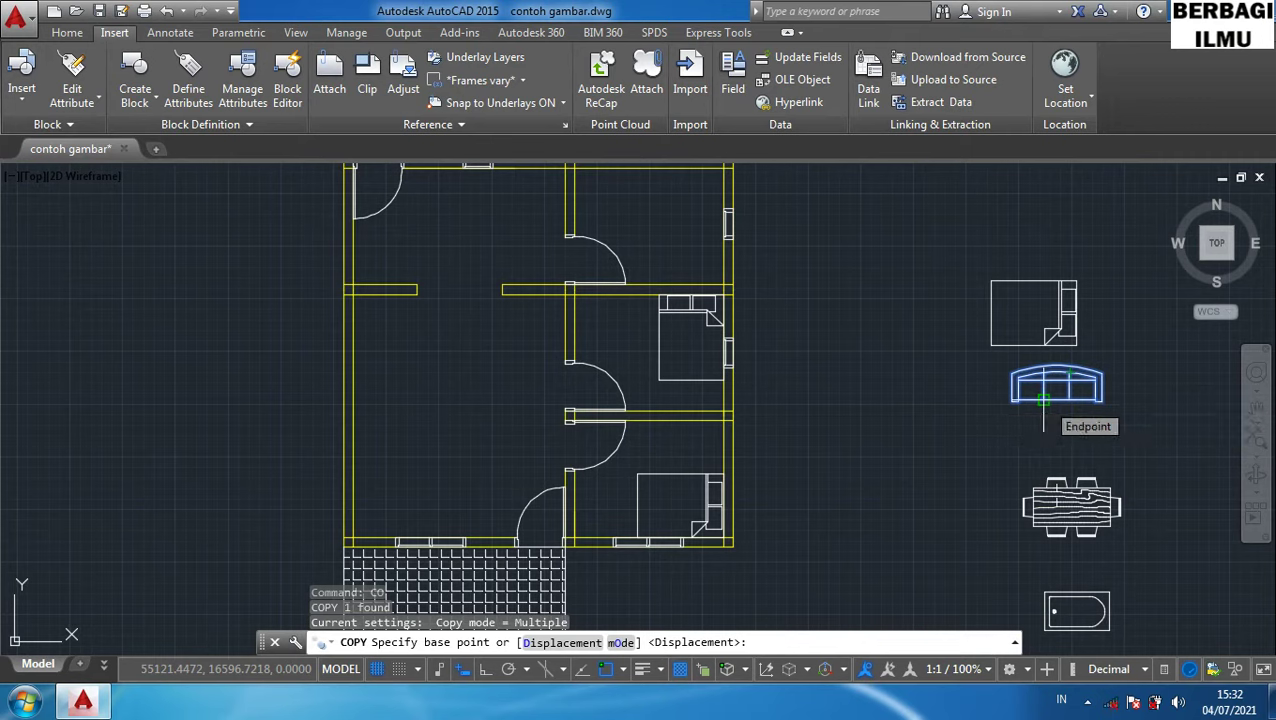
click(1043, 400)
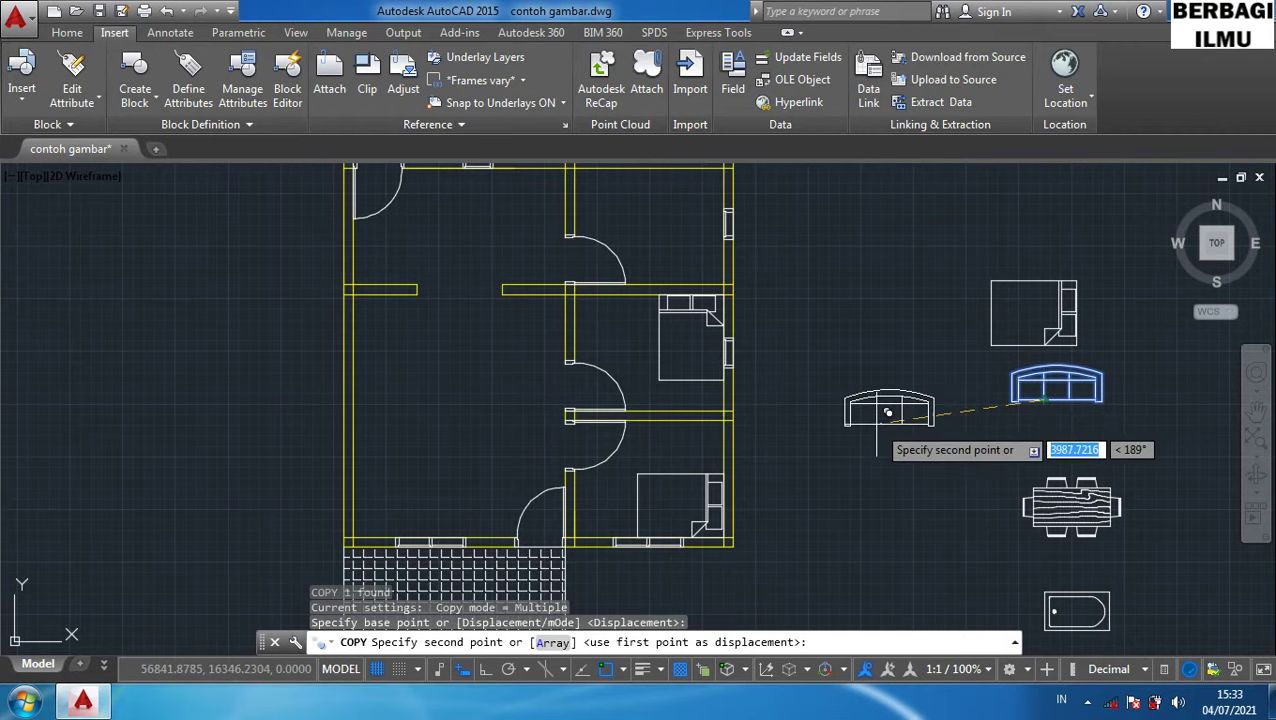
click(846, 422)
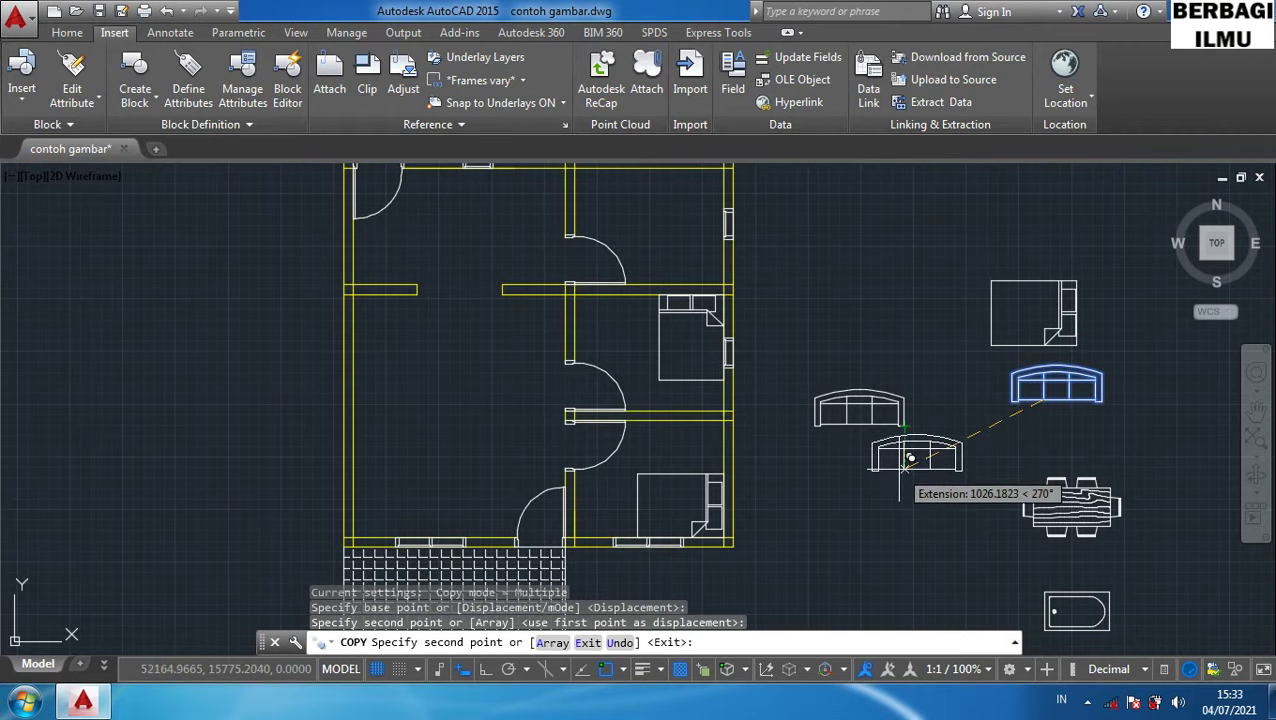
key(Escape)
Rotate the sofa copy 270° so it stands upright.
click(928, 452)
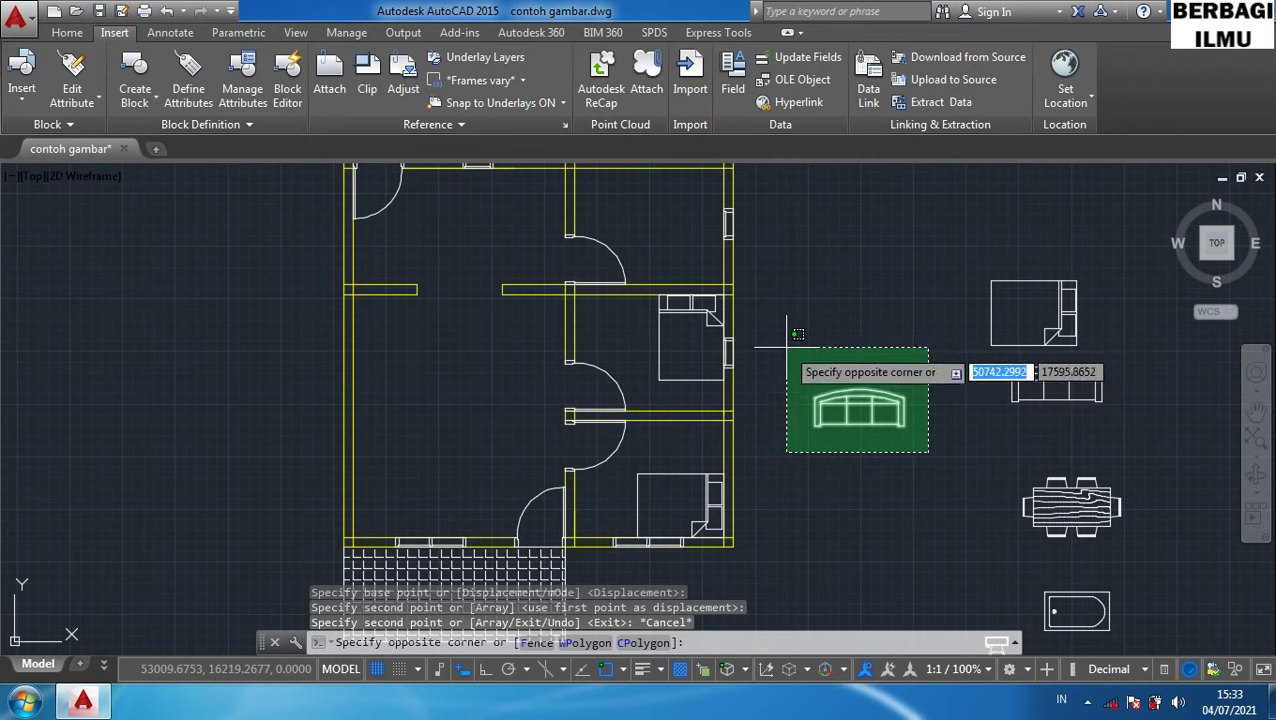
click(812, 358)
text(ro)
key(Return)
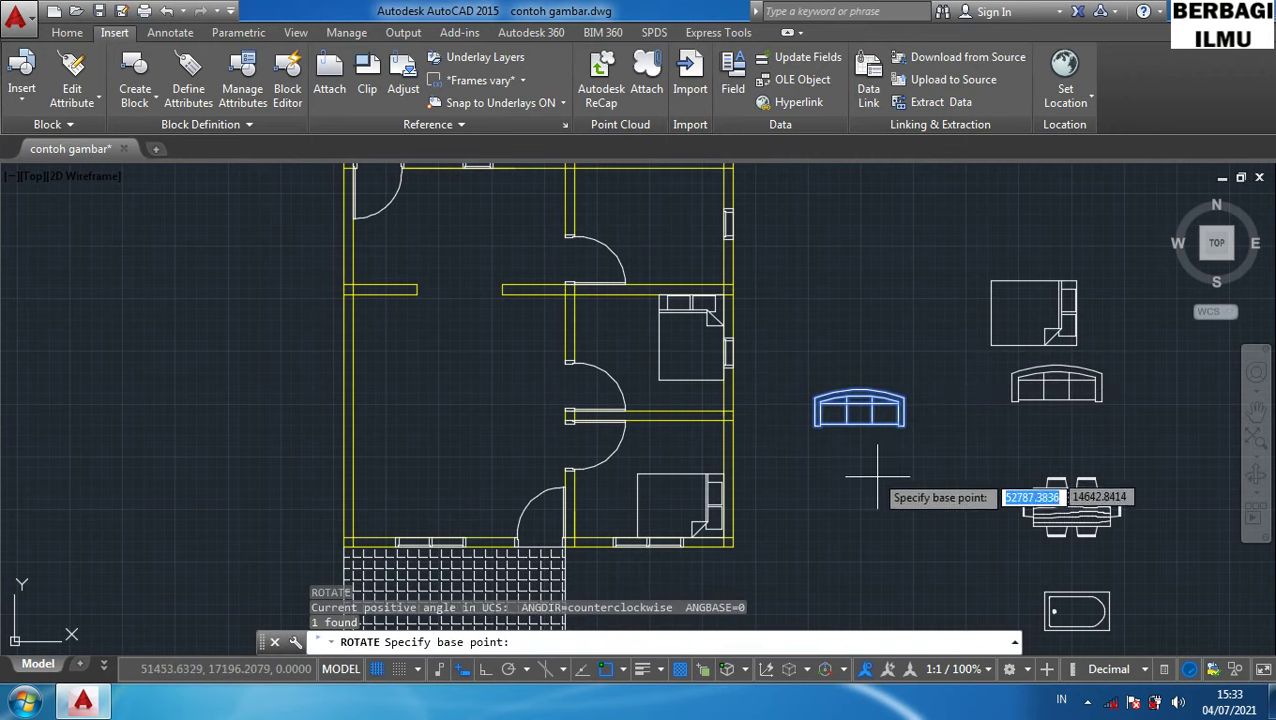
click(904, 426)
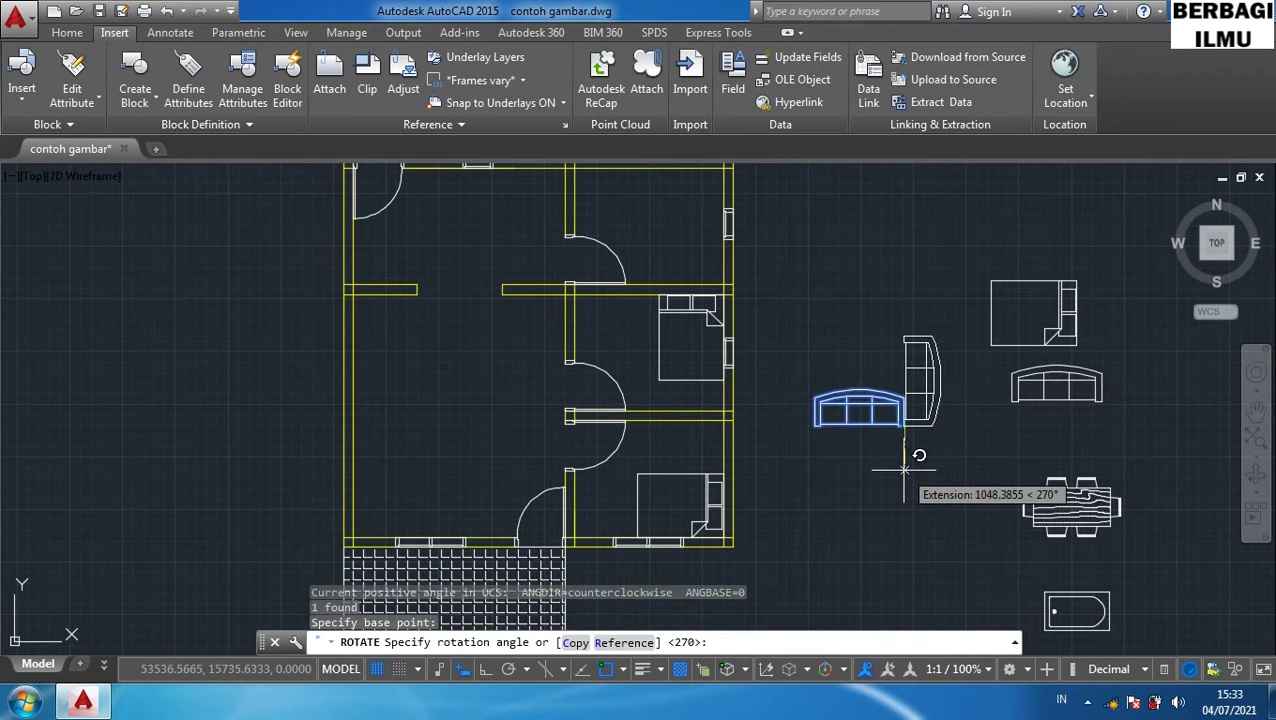
click(904, 334)
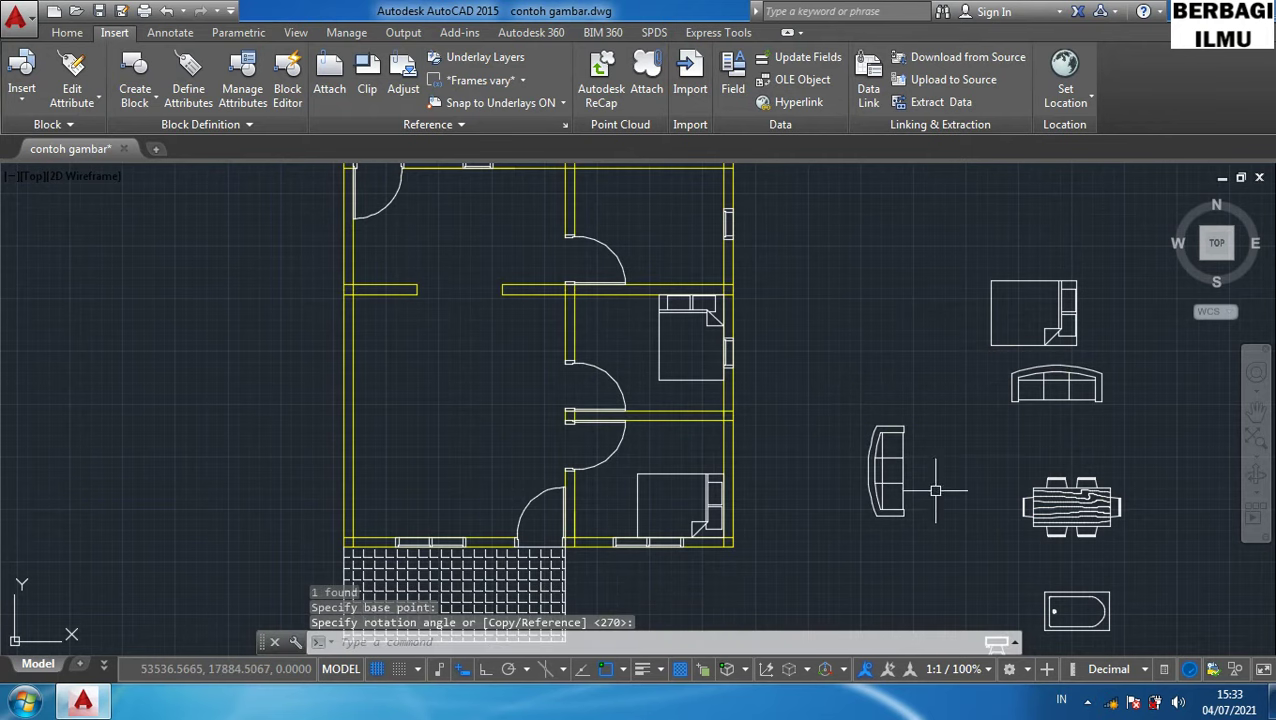
Move the upright sofa against the living room's left wall.
click(942, 528)
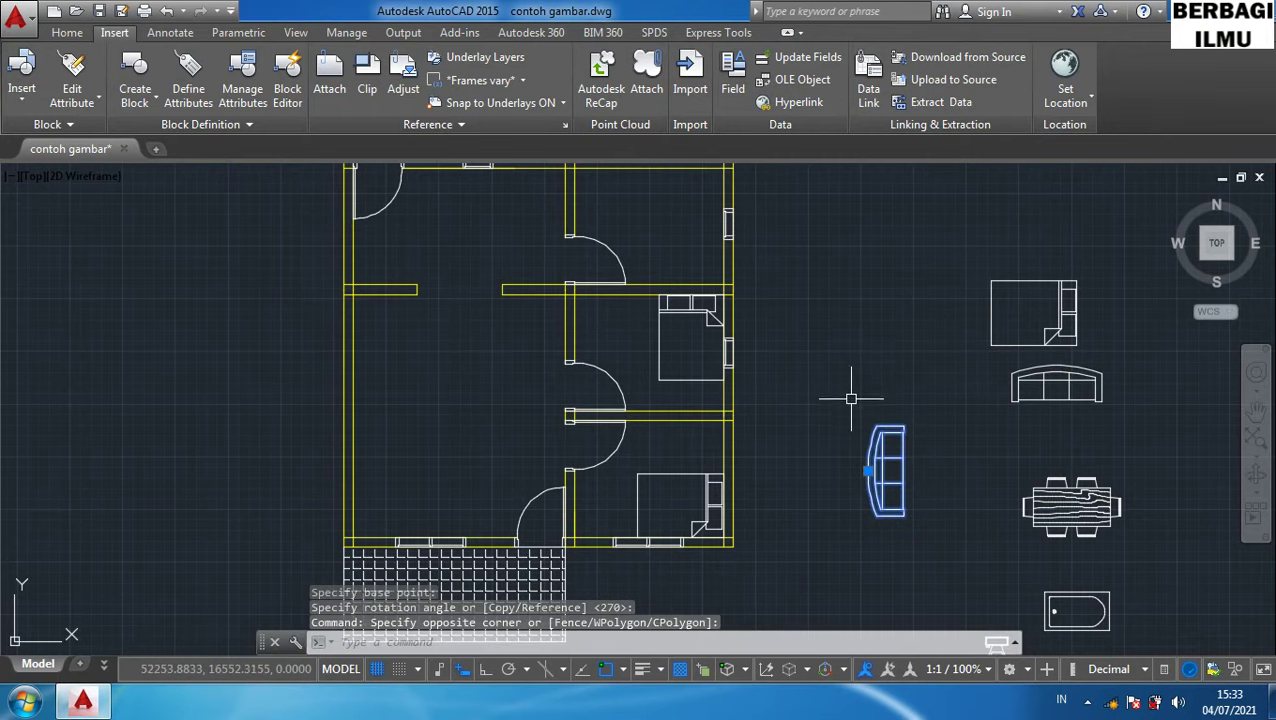
text(m)
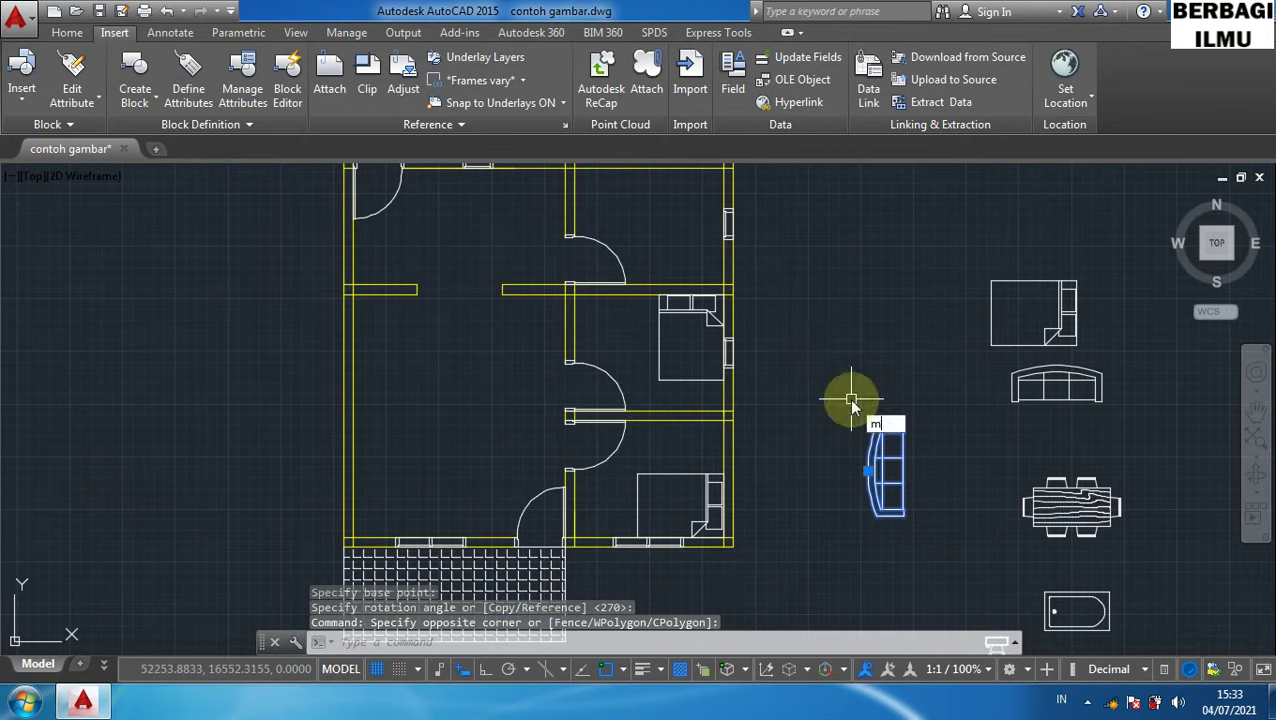
key(Return)
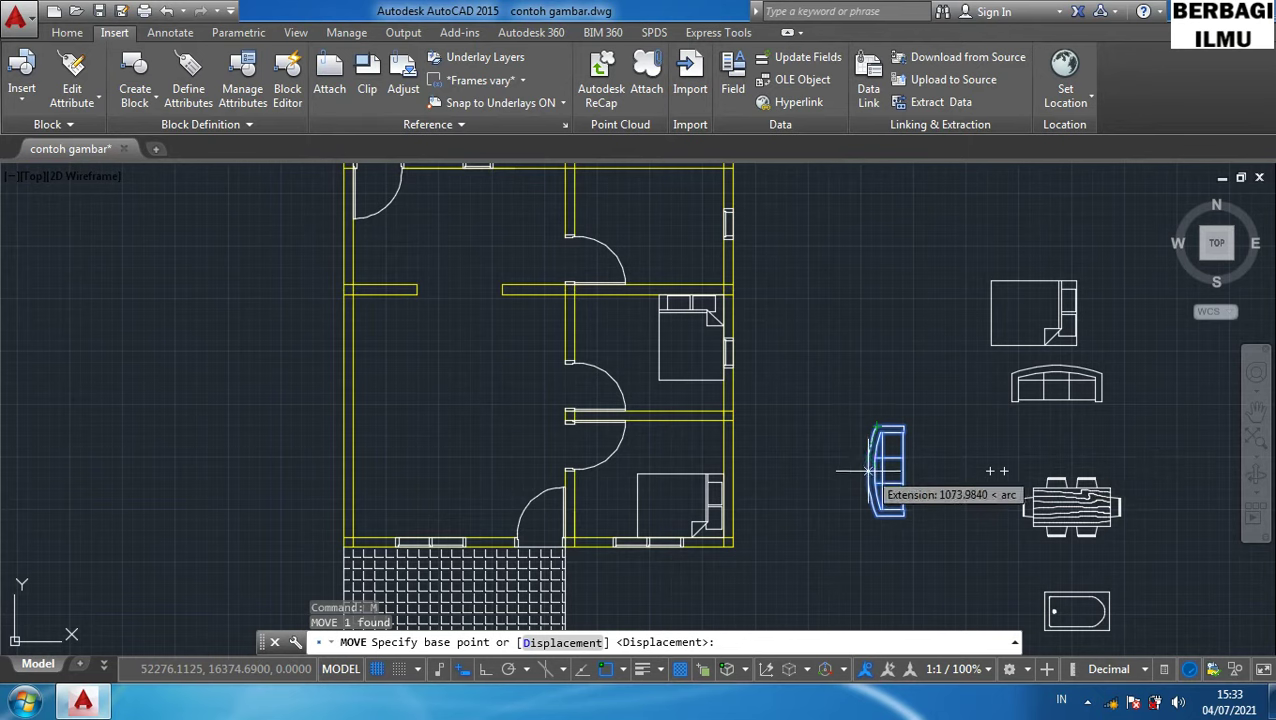
click(868, 470)
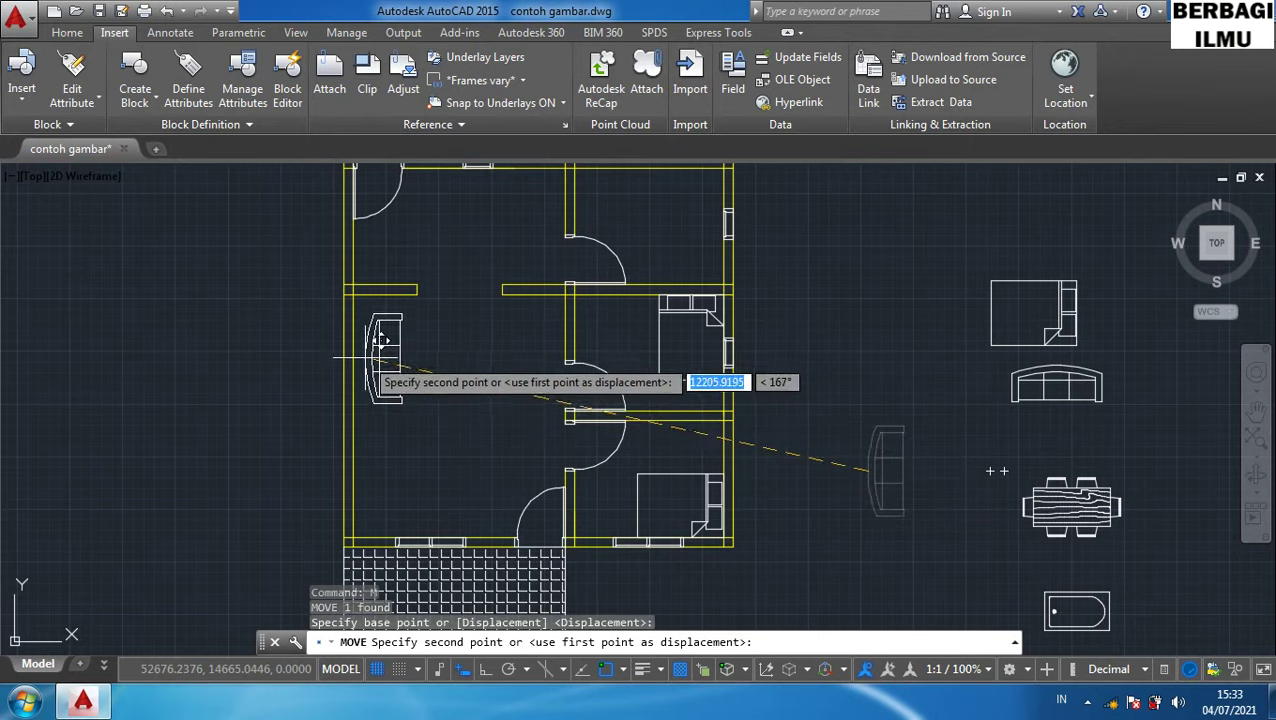
scroll(378, 330, up, 4)
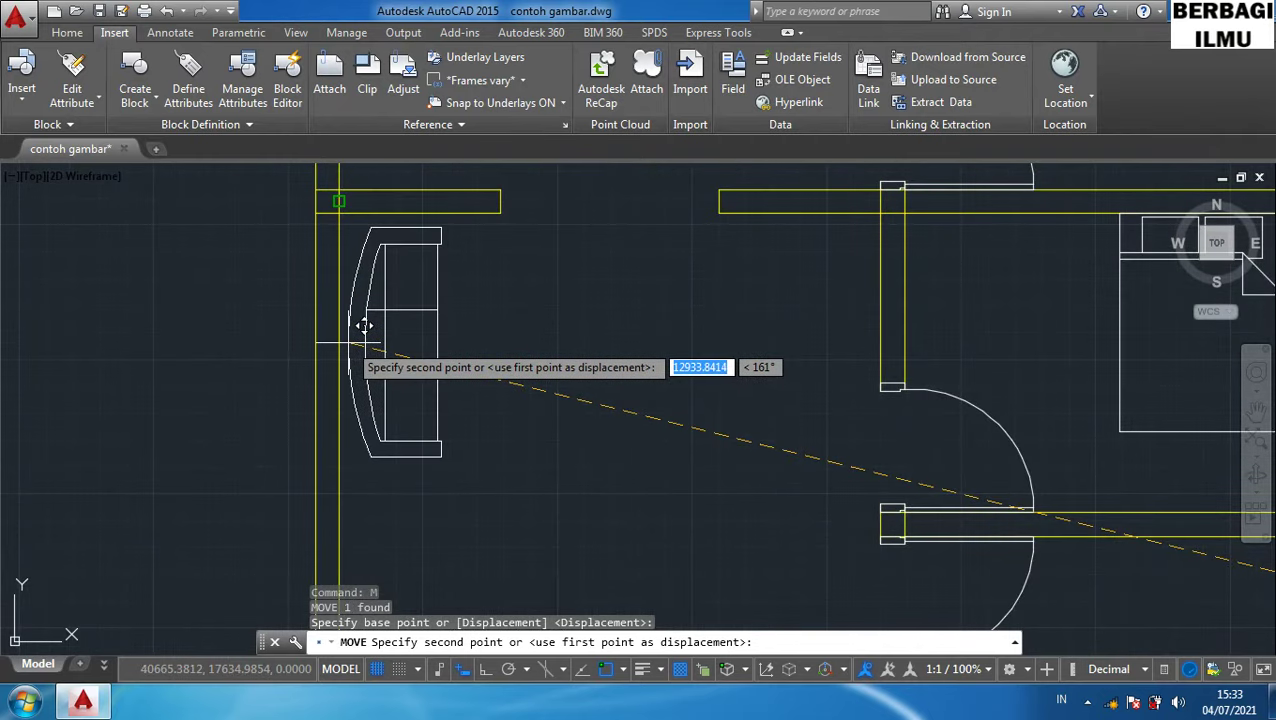
scroll(362, 350, up, 2)
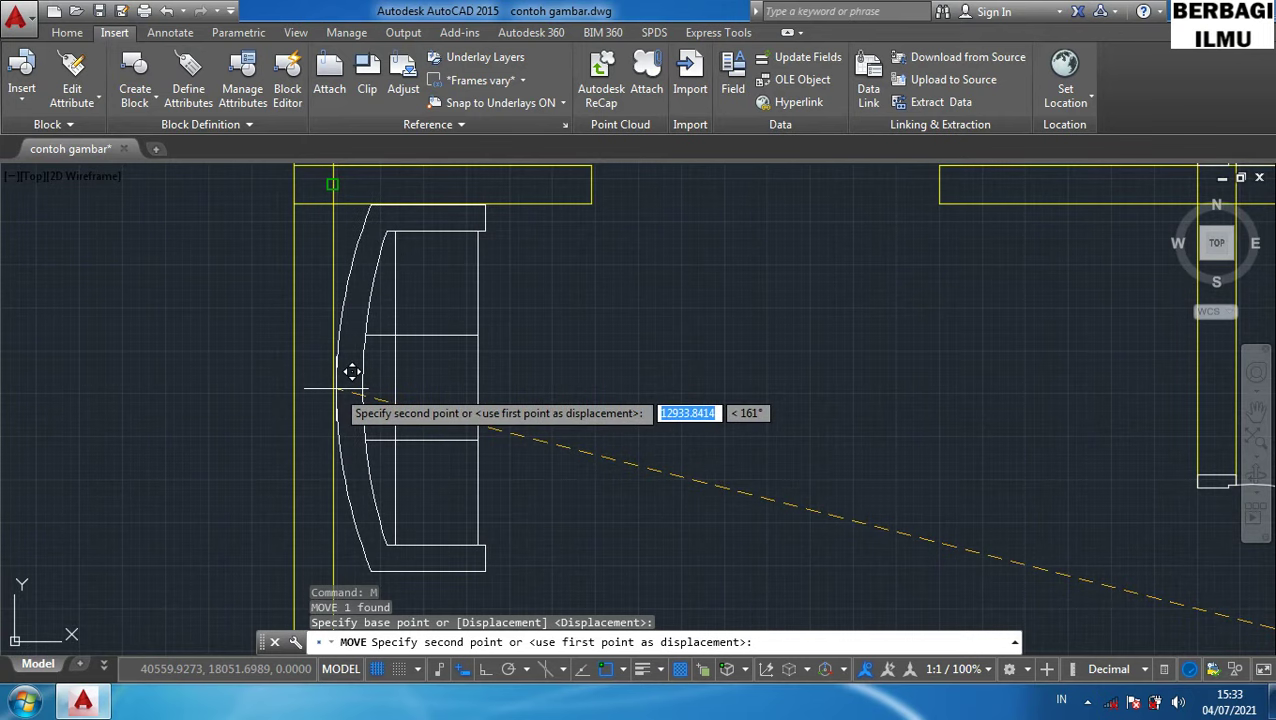
click(336, 388)
Undo the sofa's move and rotation, then redo the rotation to keep it upright.
key(ctrl+z)
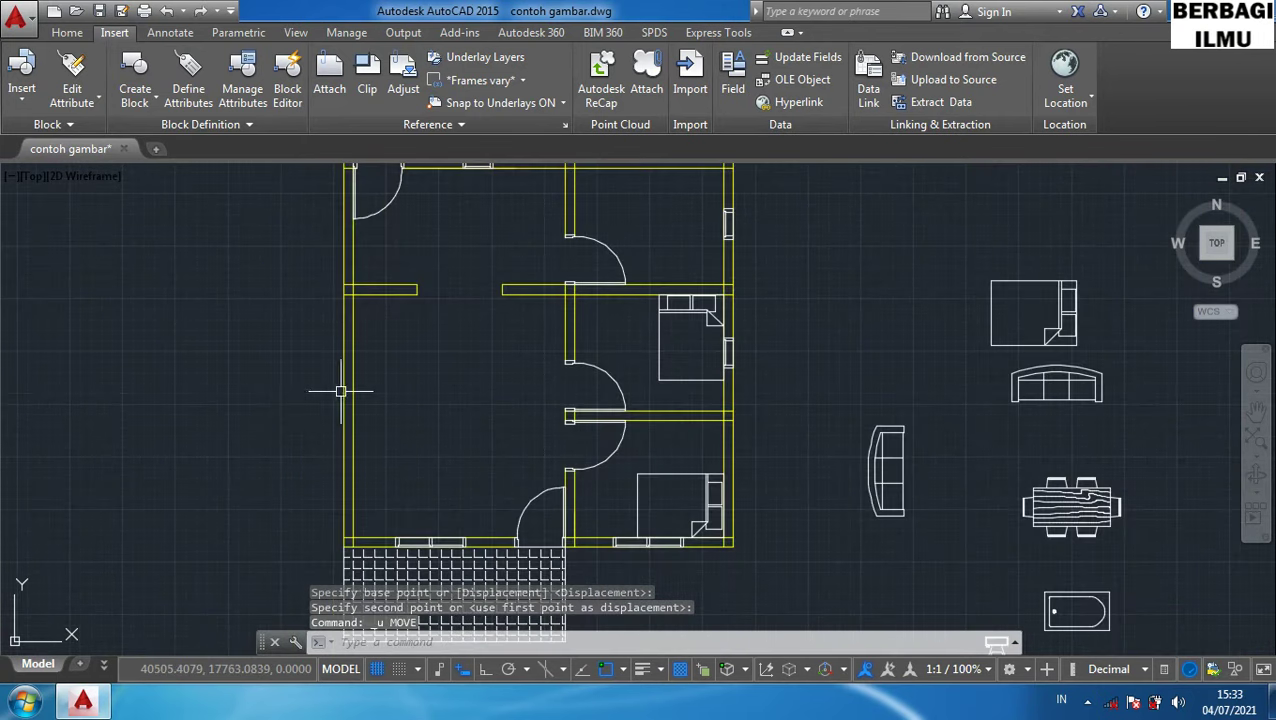
key(ctrl+z)
key(ctrl+z)
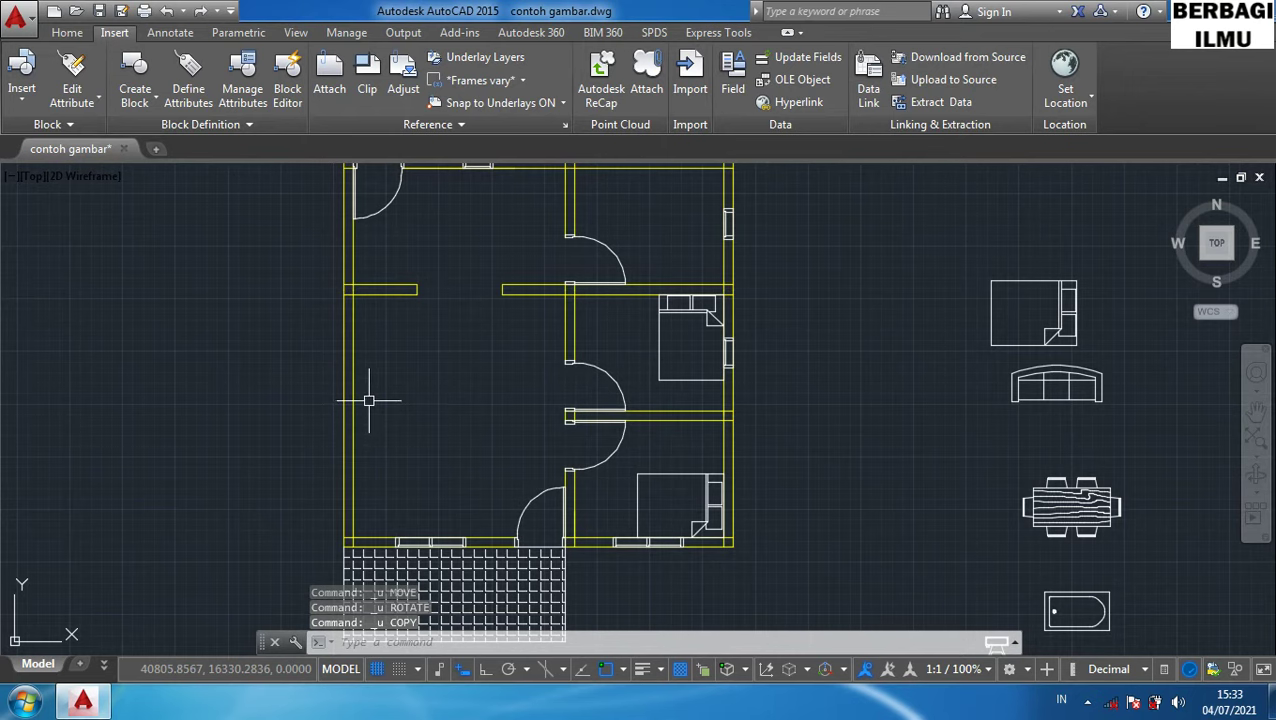
key(ctrl+y)
key(ctrl+y)
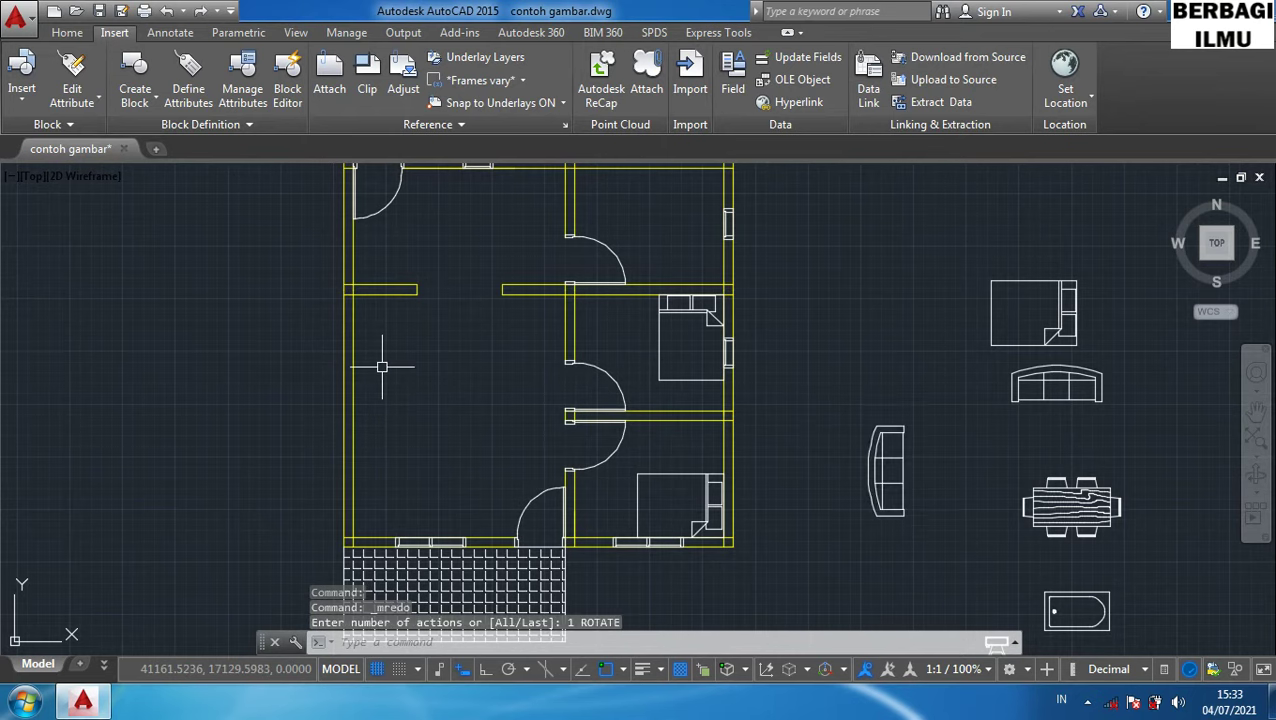
scroll(476, 455, down, 2)
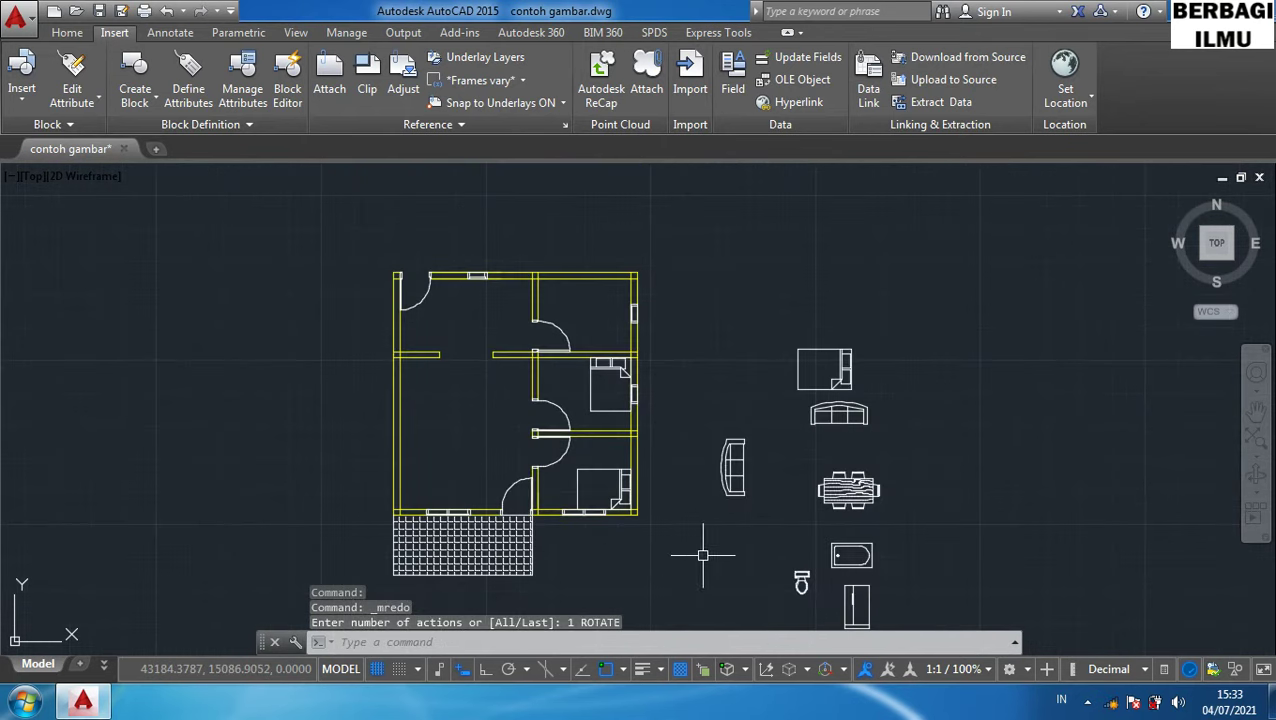
Move the upright sofa into the large left living room.
click(772, 508)
click(680, 404)
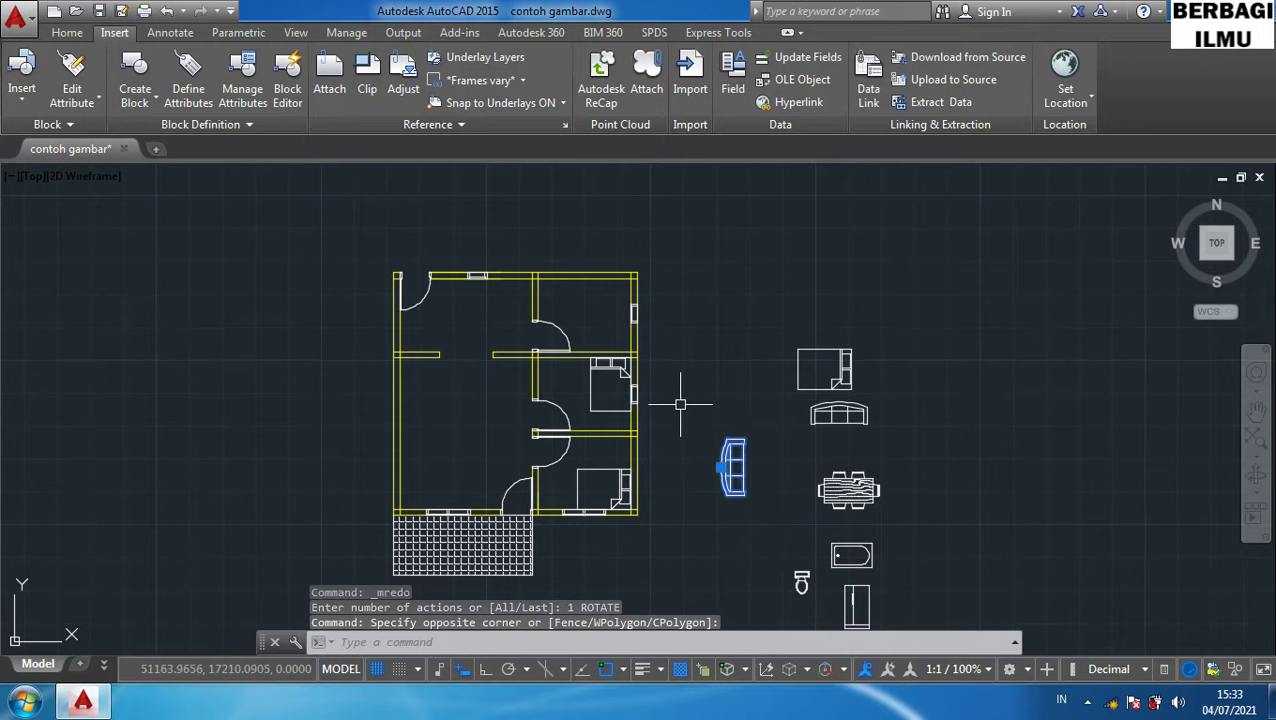
text(m)
key(Return)
scroll(722, 494, up, 4)
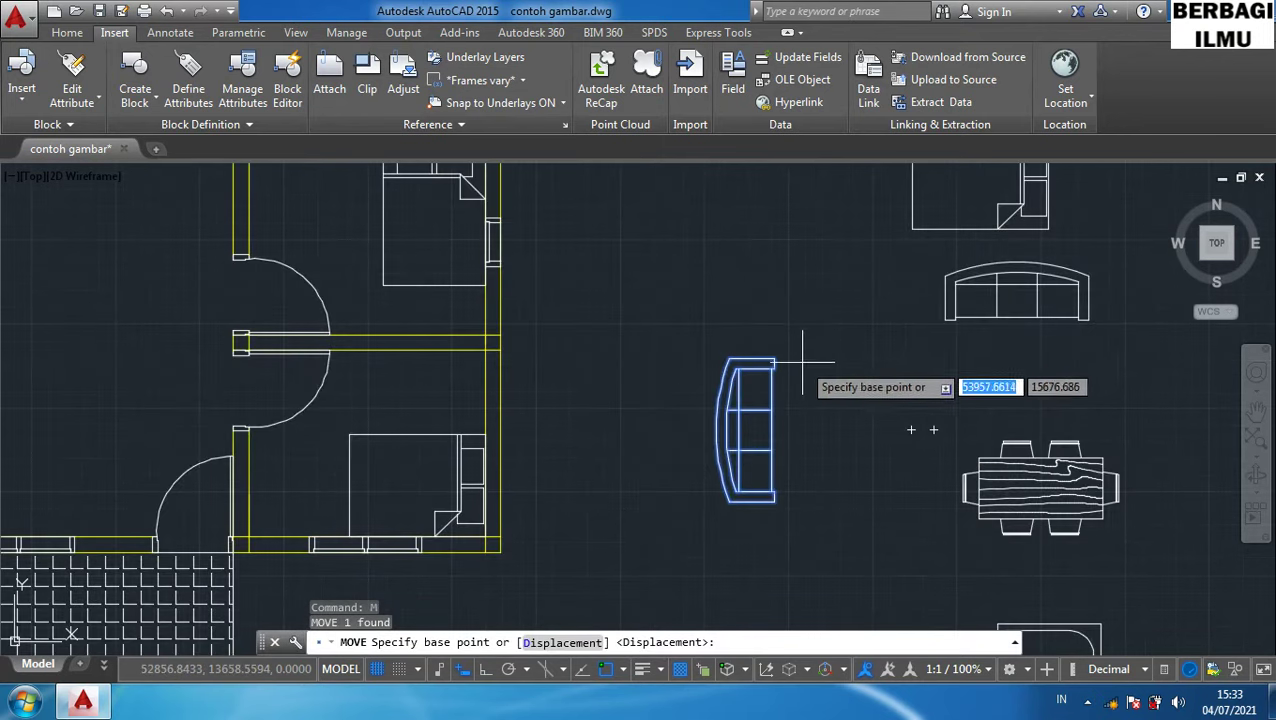
click(776, 358)
middle_drag(336, 276, 817, 475)
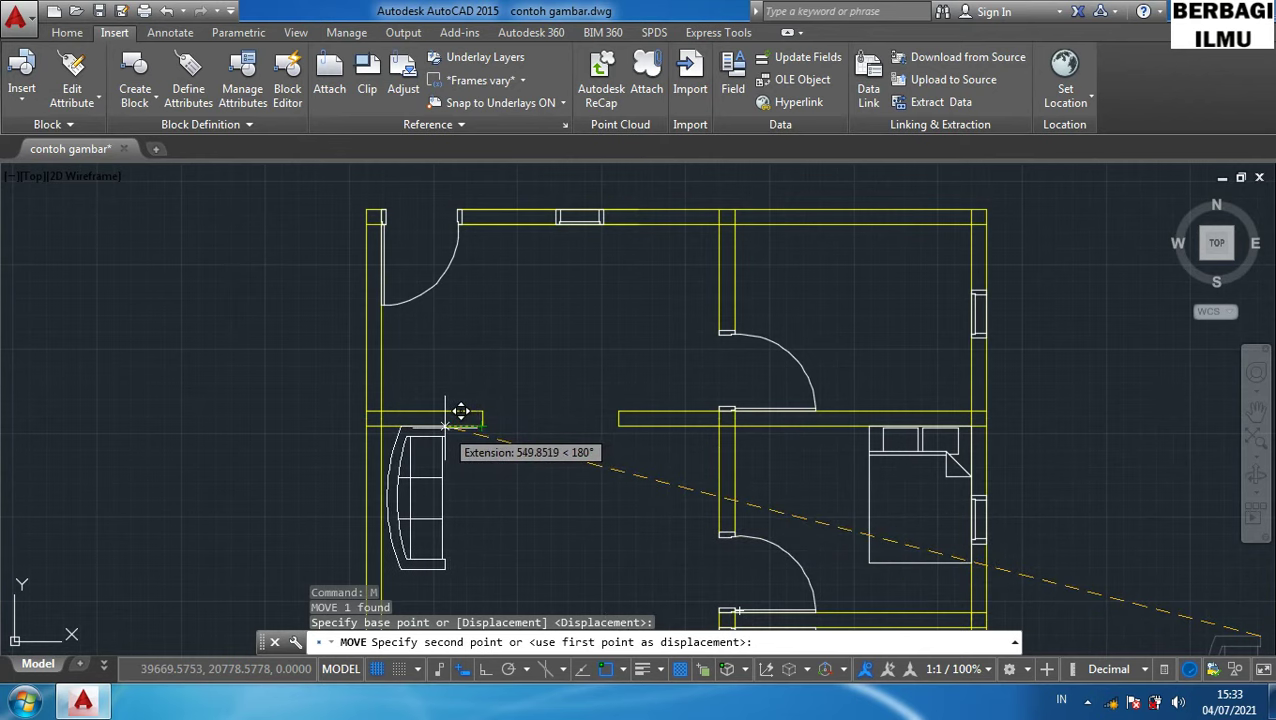
click(447, 426)
Shift the sofa lower along the living room's west wall.
middle_drag(478, 464, 665, 392)
scroll(665, 392, down, 2)
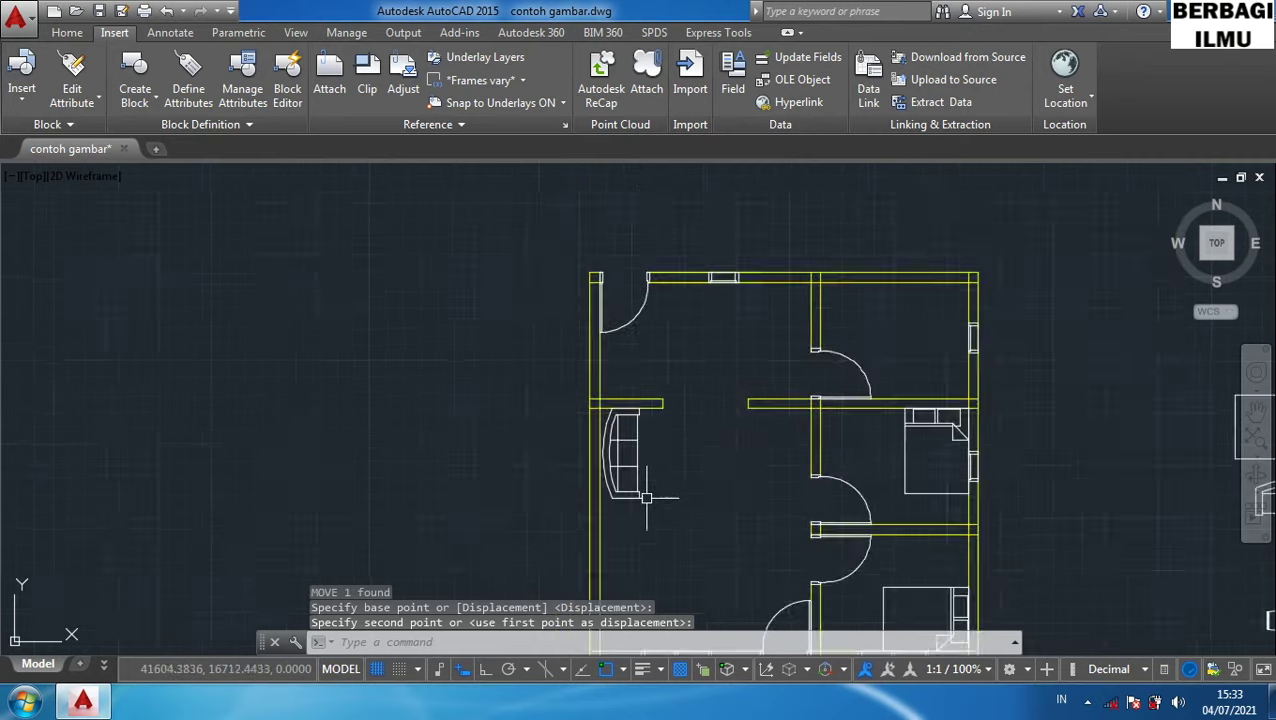
scroll(670, 420, down, 2)
scroll(680, 470, up, 4)
scroll(686, 488, down, 2)
middle_drag(686, 488, 746, 408)
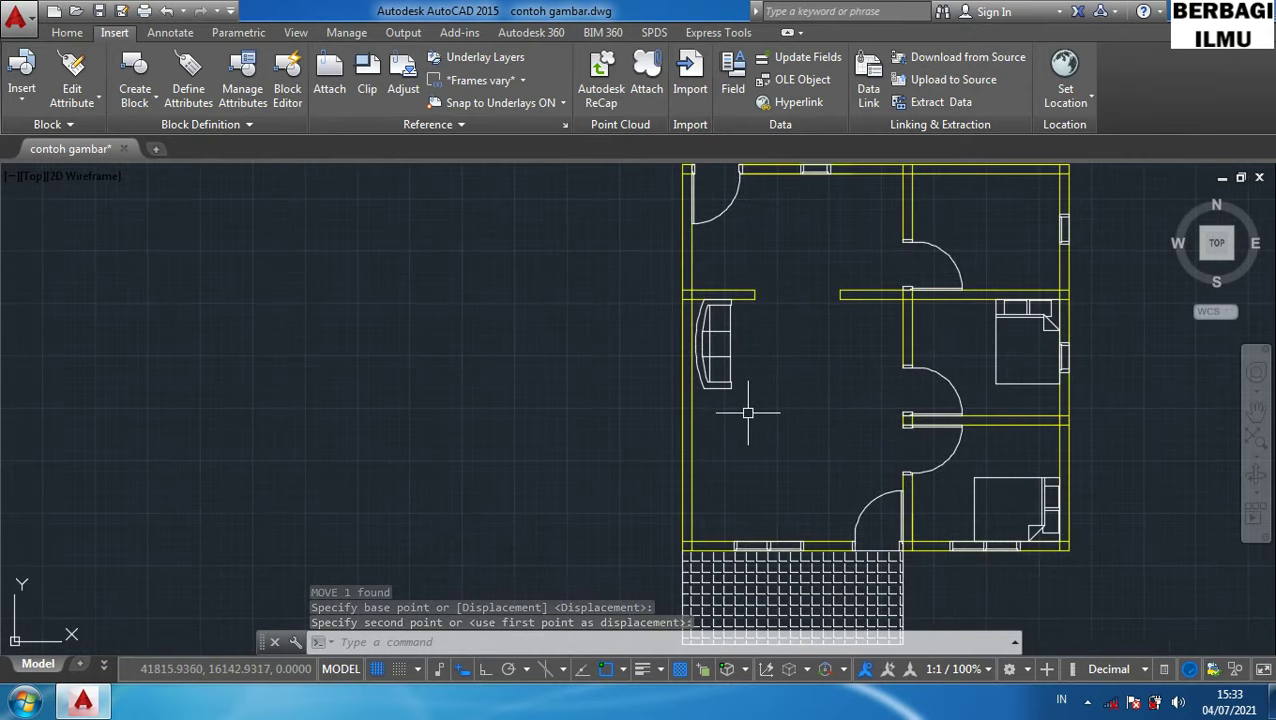
click(740, 305)
click(705, 390)
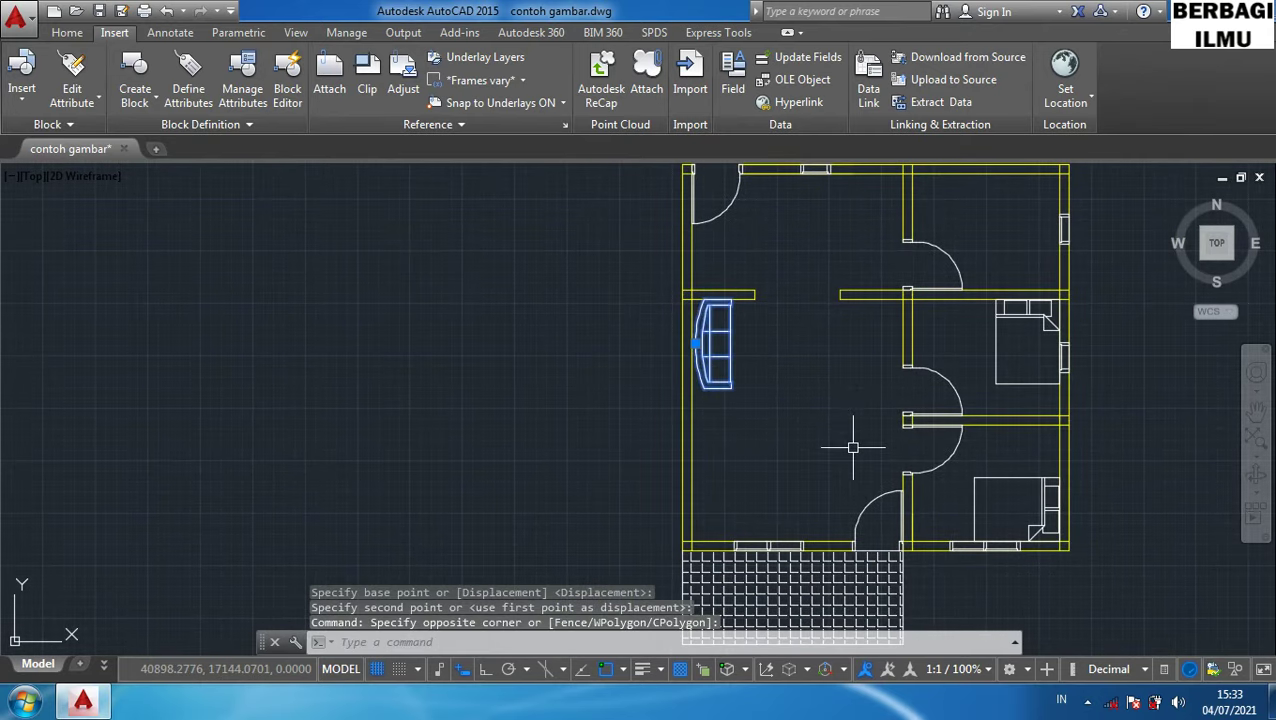
text(m)
key(Return)
click(830, 360)
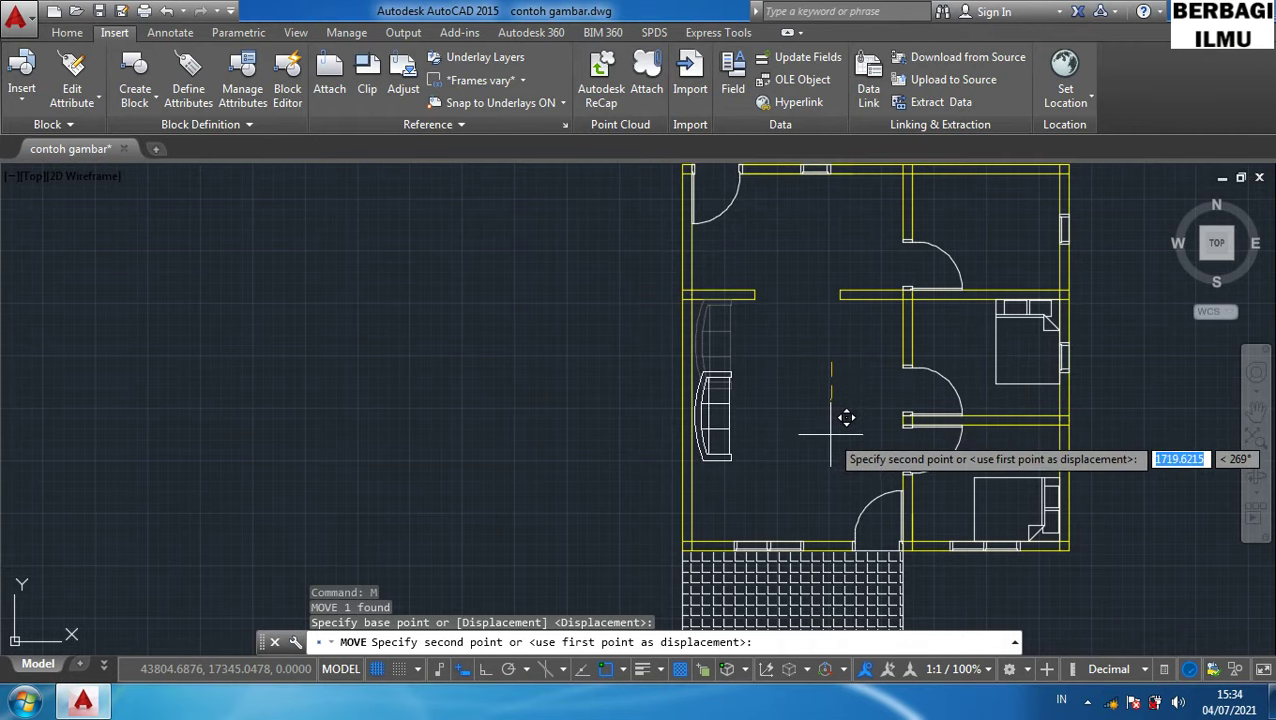
click(846, 417)
scroll(760, 430, up, 2)
scroll(760, 440, down, 2)
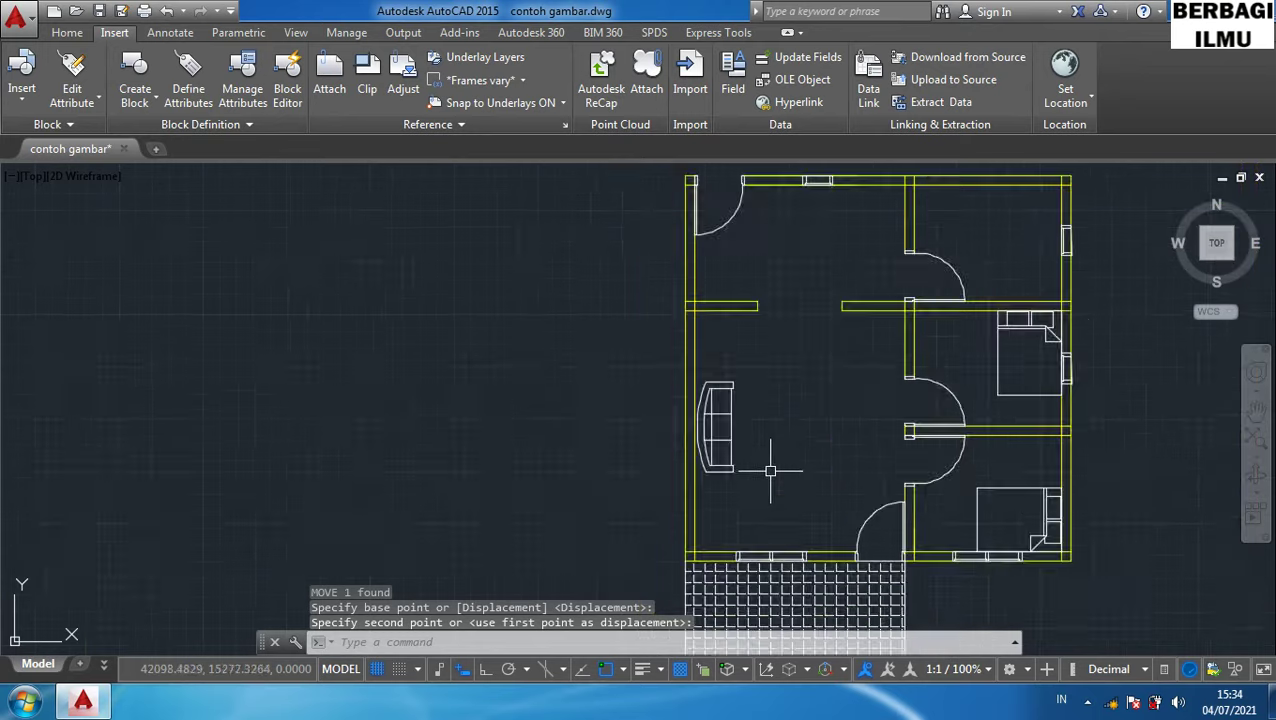
scroll(786, 478, down, 3)
scroll(1026, 528, up, 2)
scroll(1074, 532, up, 1)
middle_drag(1074, 532, 1106, 564)
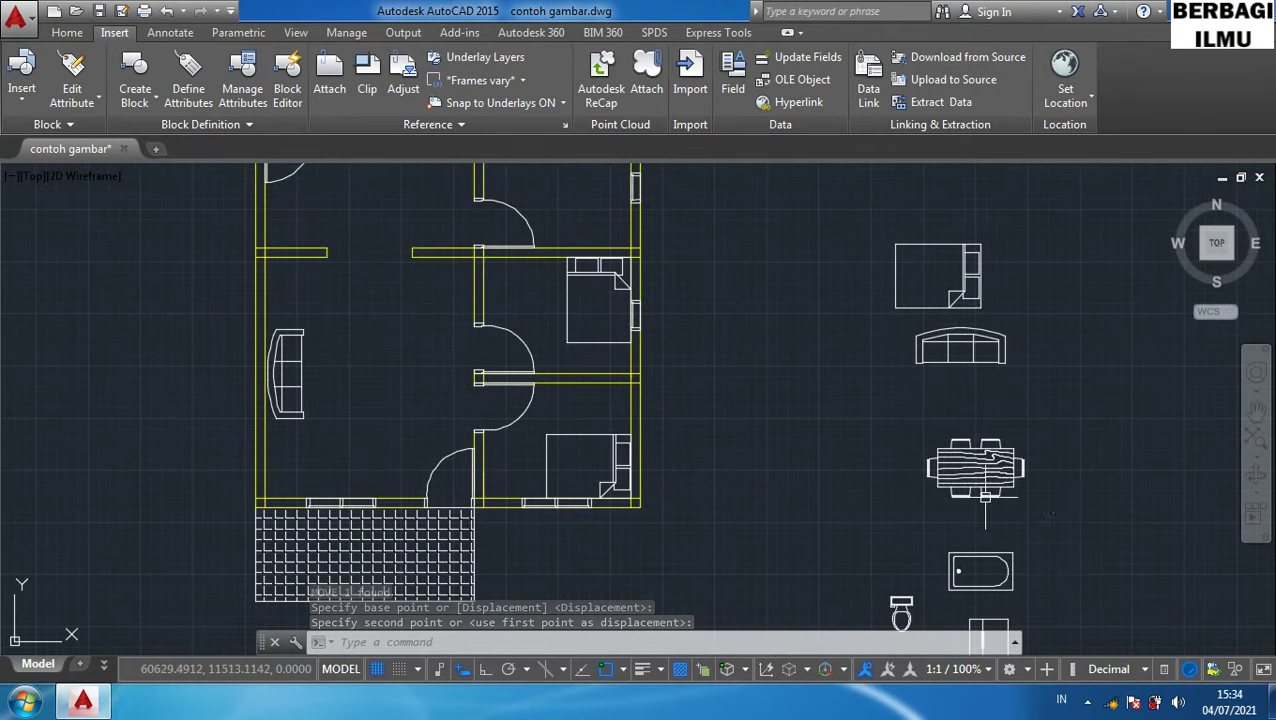
Copy the dining table set into the upper-left room near its top wall, keeping the original.
click(1058, 522)
click(832, 380)
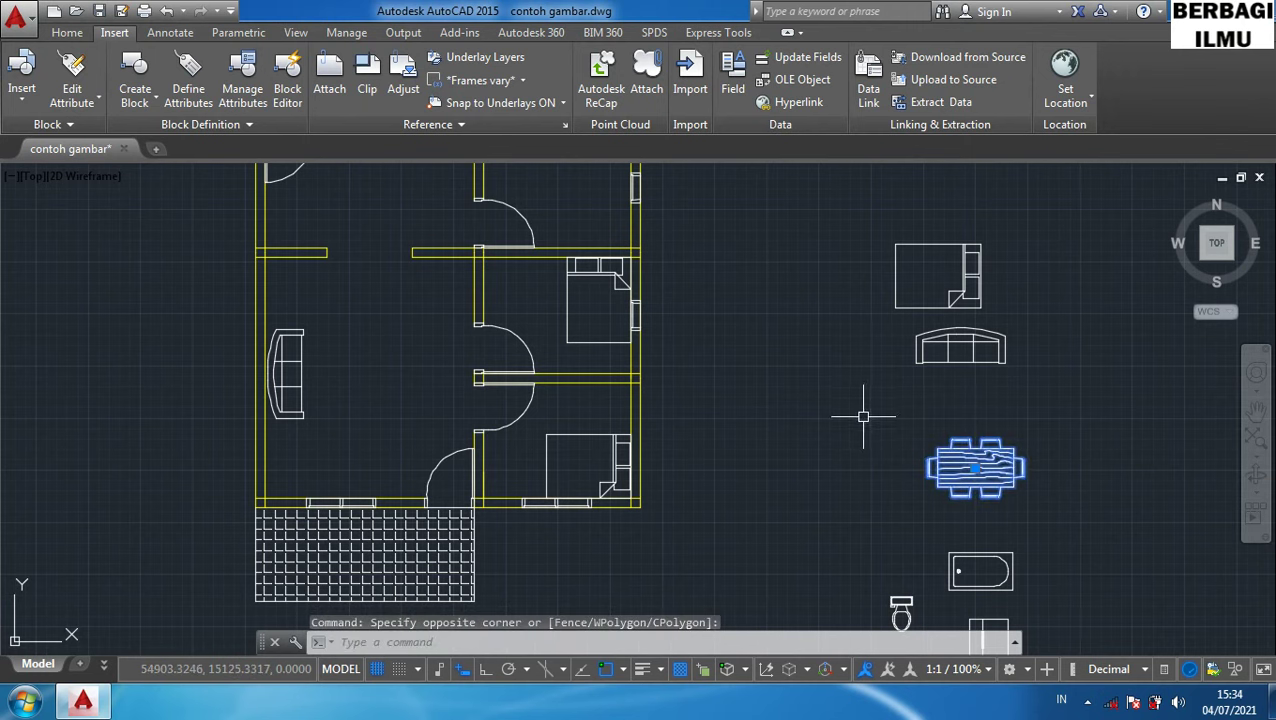
text(c)
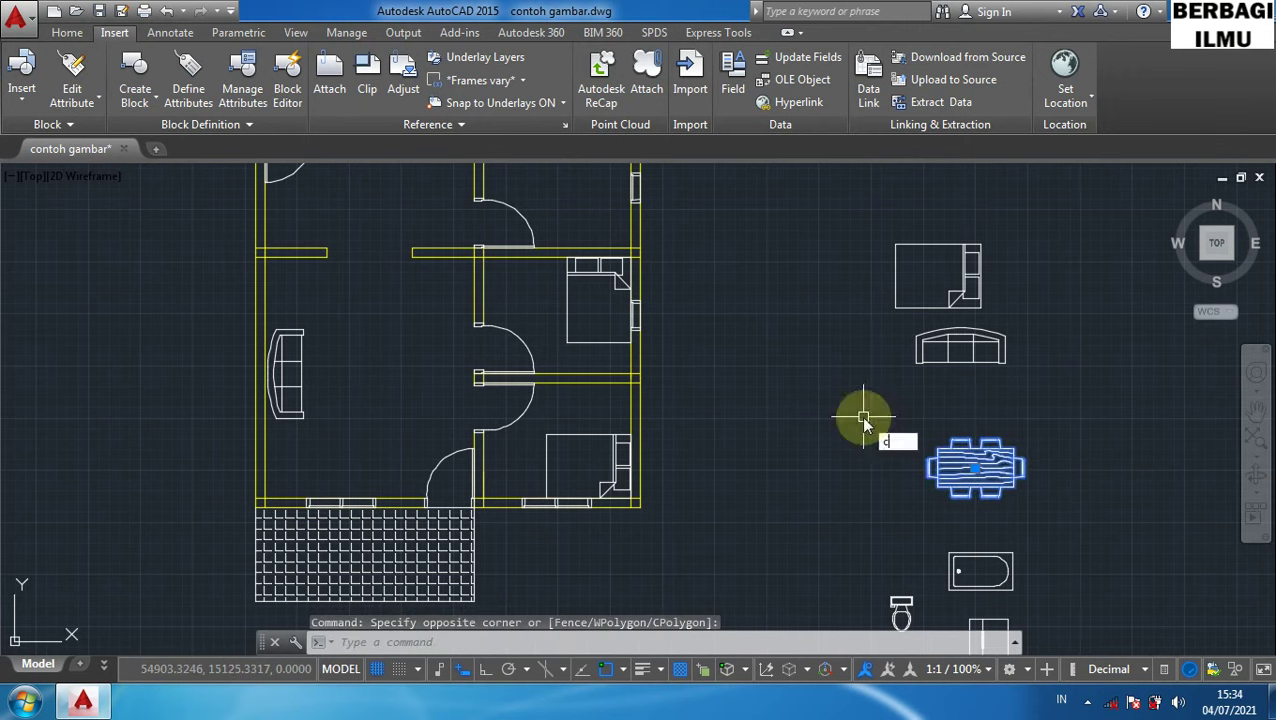
key(Return)
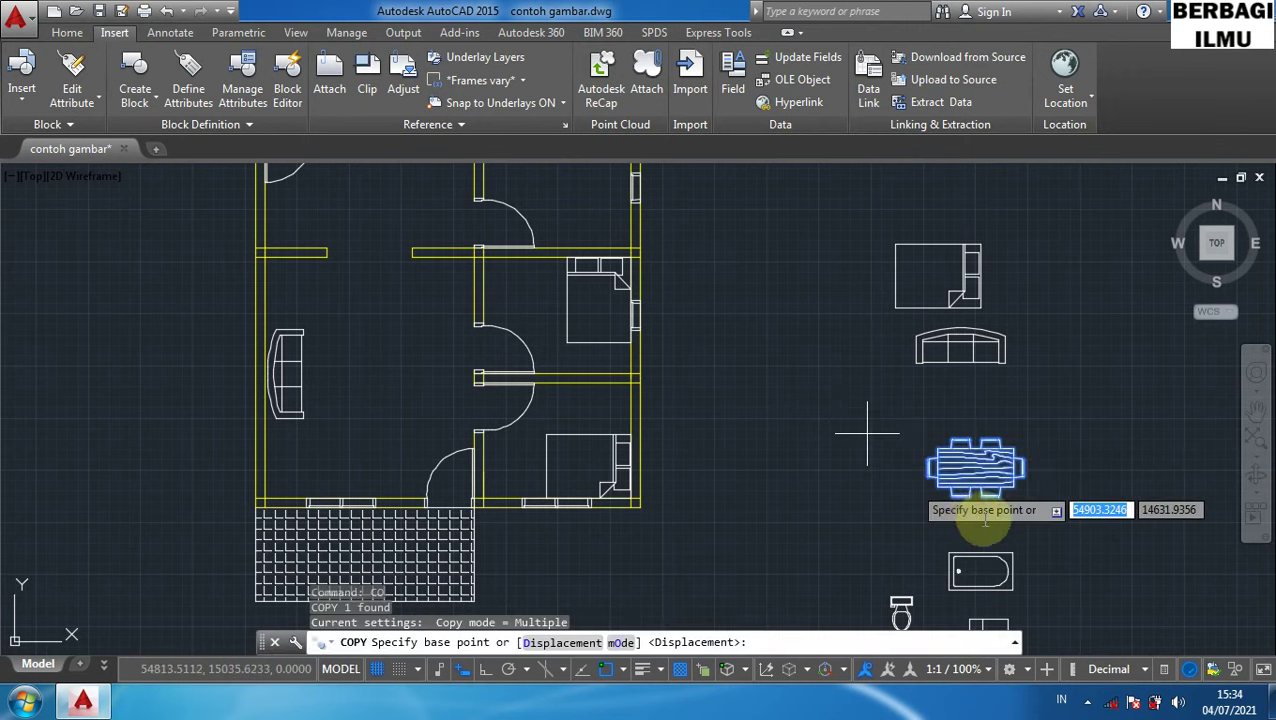
click(955, 460)
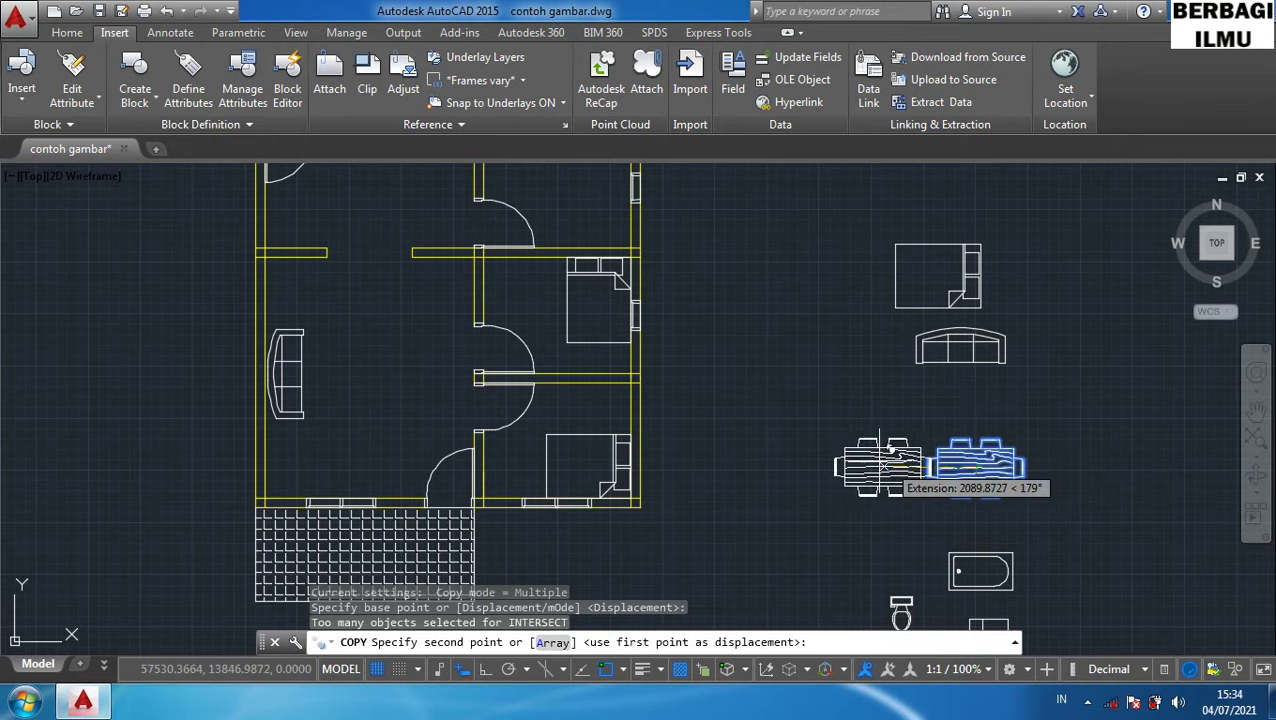
middle_drag(811, 431, 1129, 560)
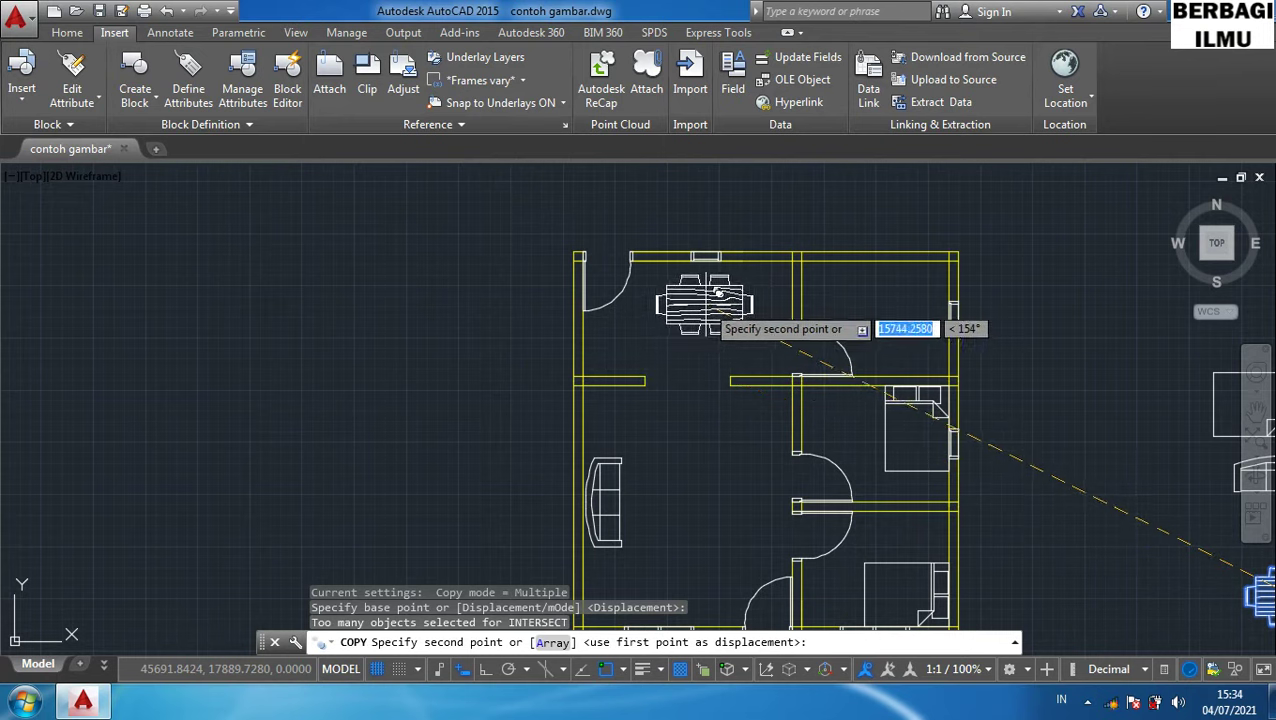
click(716, 291)
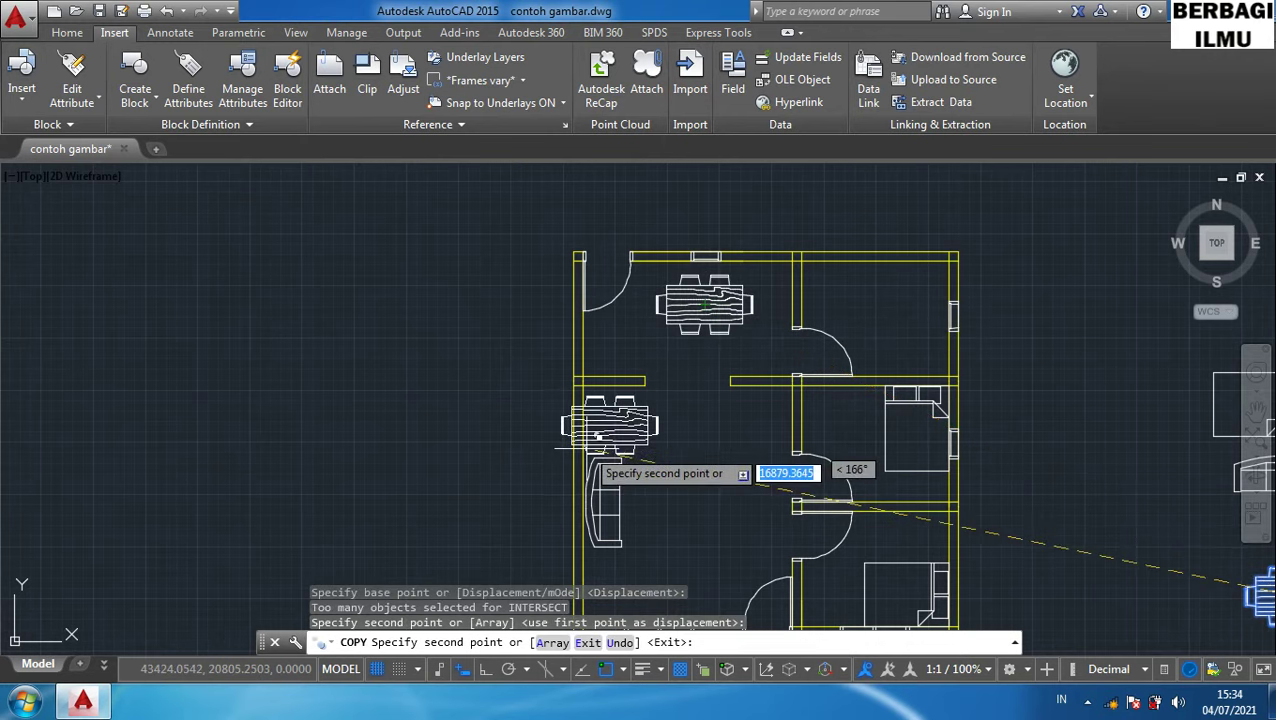
key(Escape)
Copy the wardrobe cabinet to just outside the house, left of the dining room, and reselect it.
scroll(604, 441, down, 3)
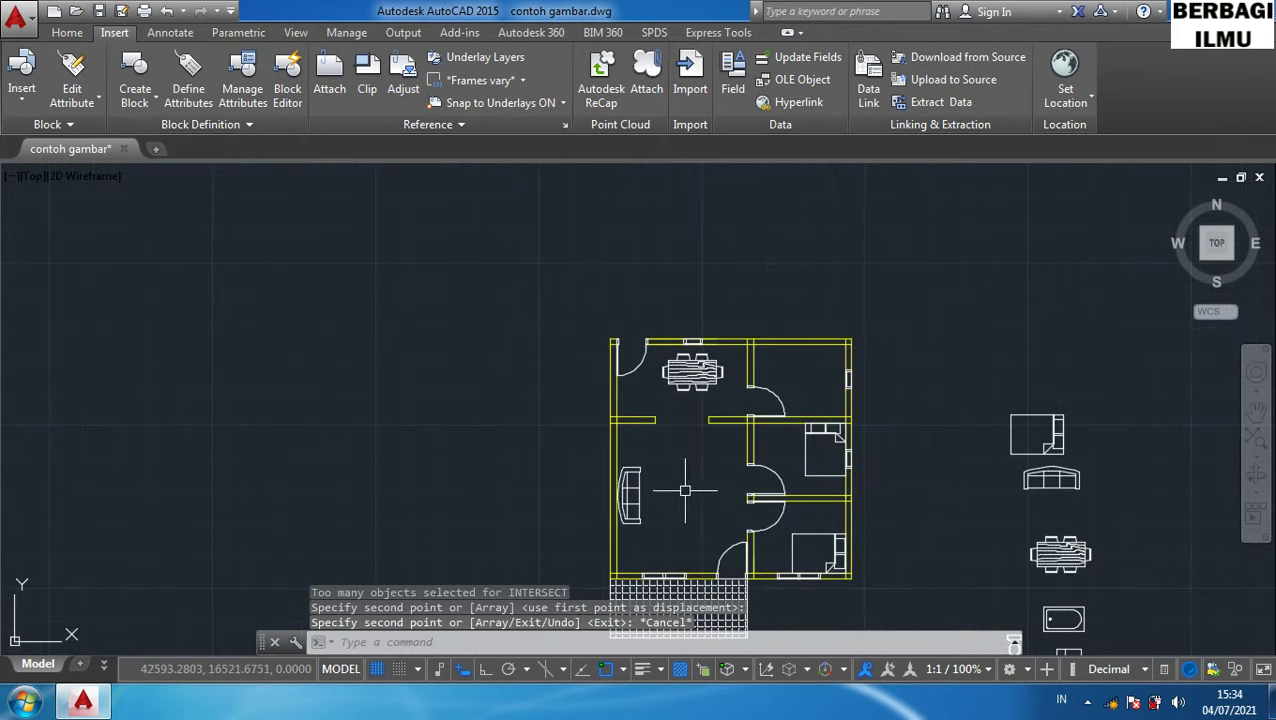
scroll(609, 386, down, 1)
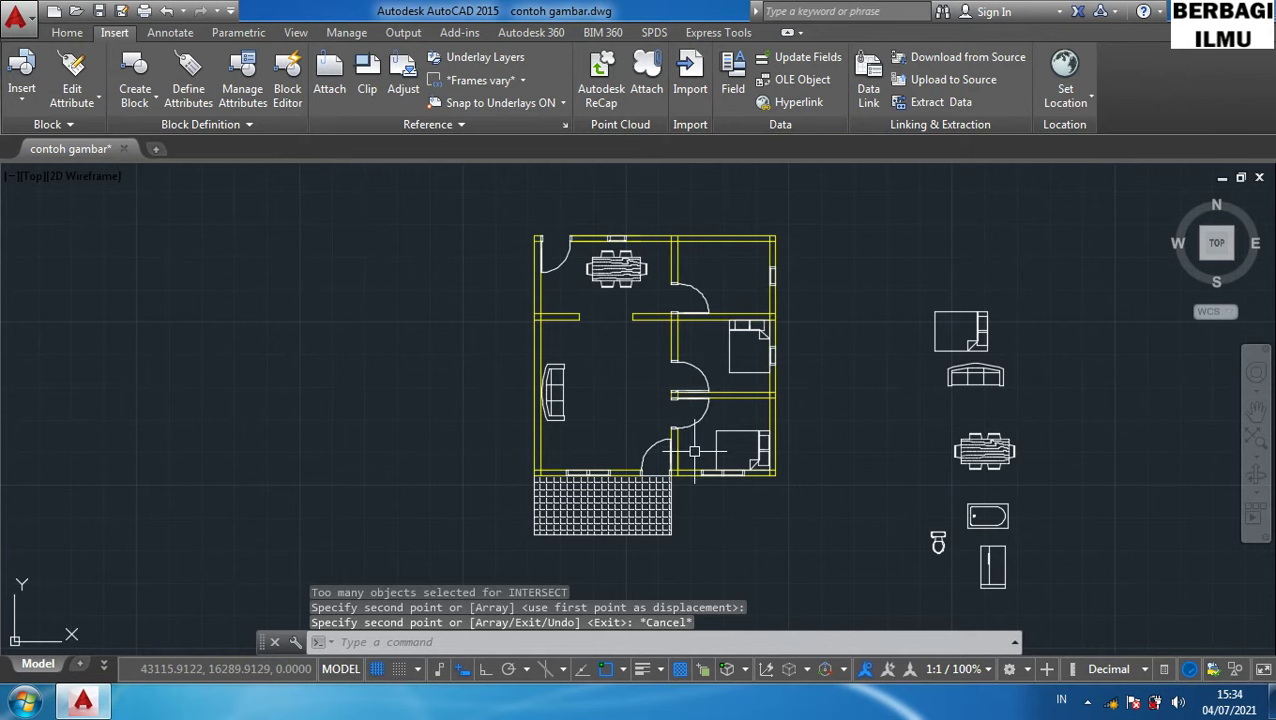
scroll(930, 540, up, 1)
scroll(975, 542, up, 1)
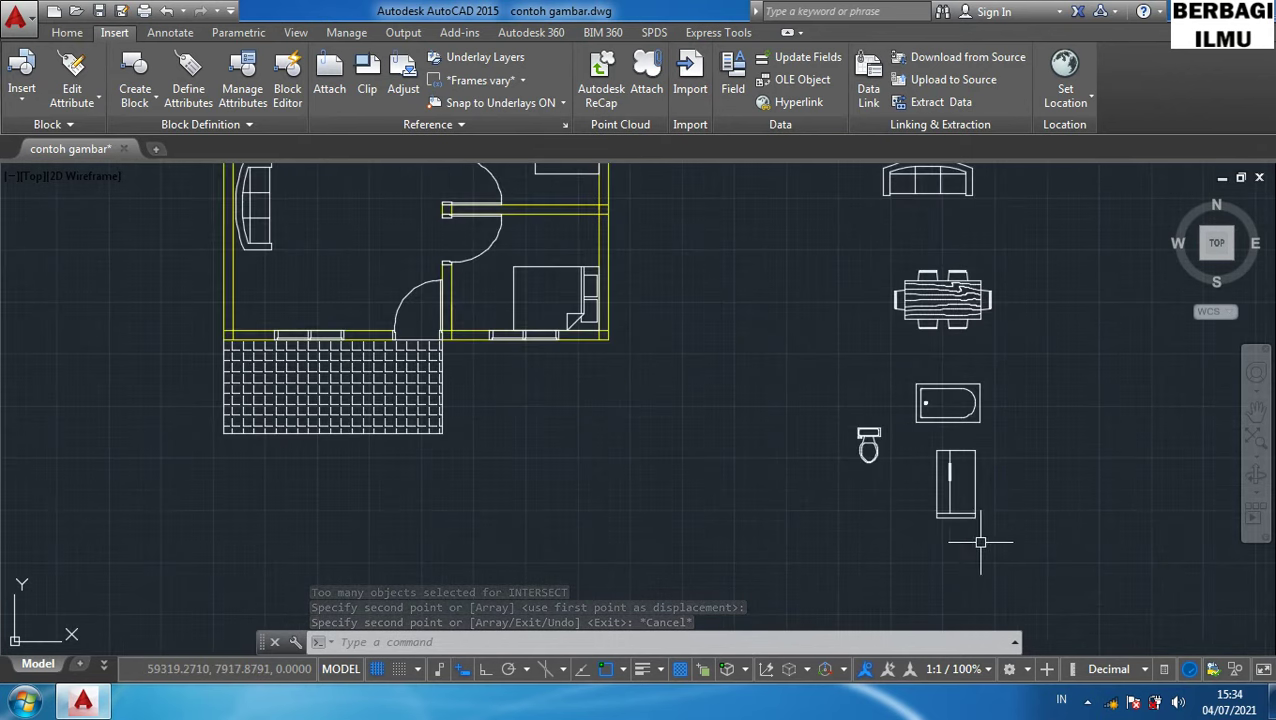
click(1011, 554)
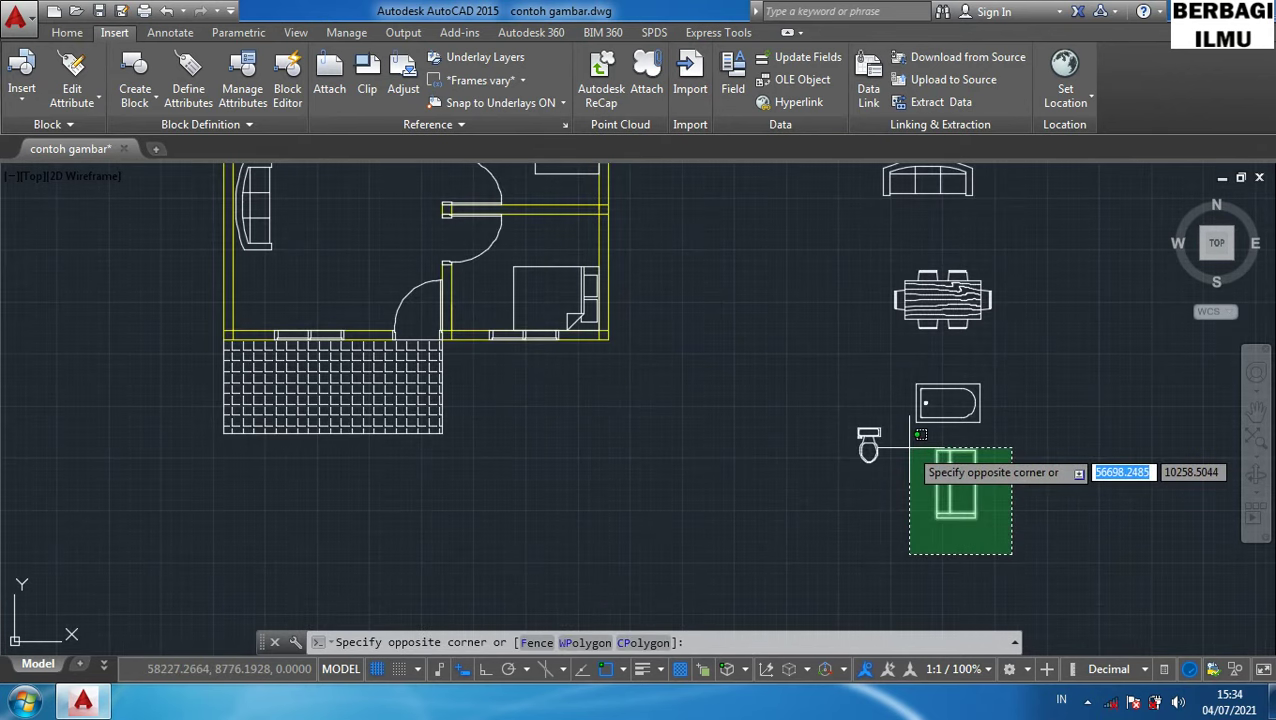
click(910, 448)
text(co)
key(Return)
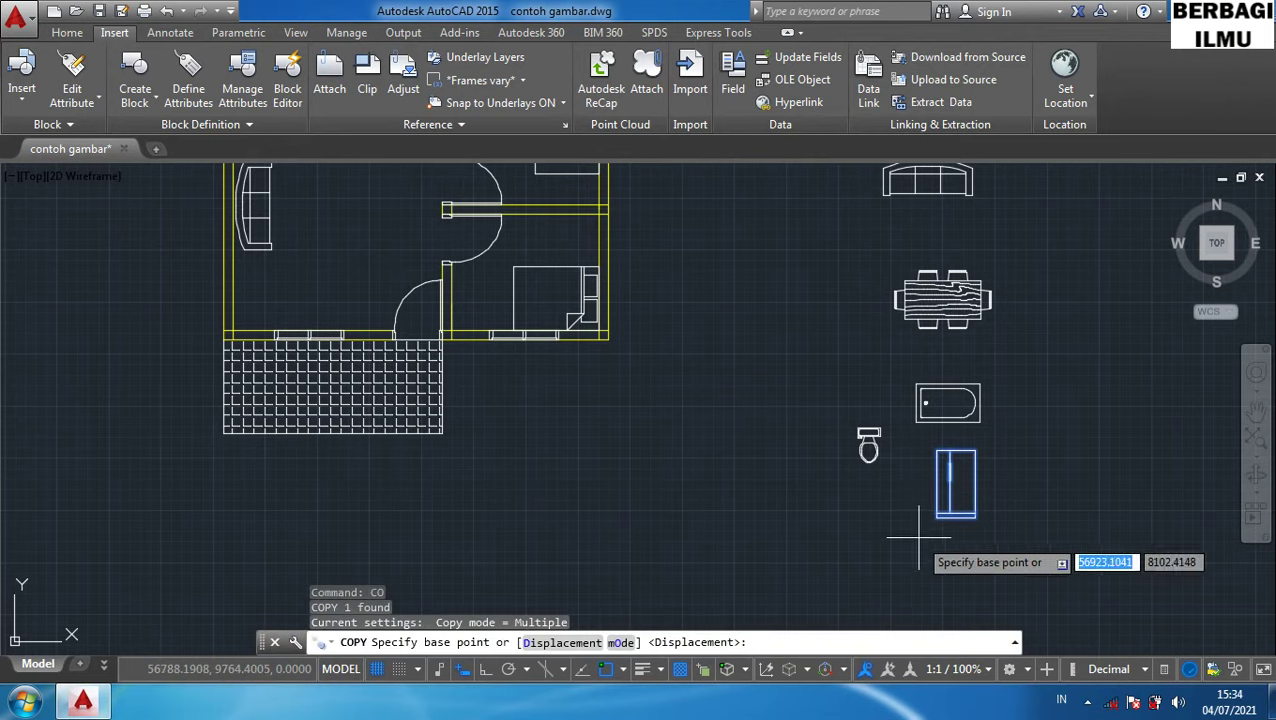
scroll(684, 364, down, 2)
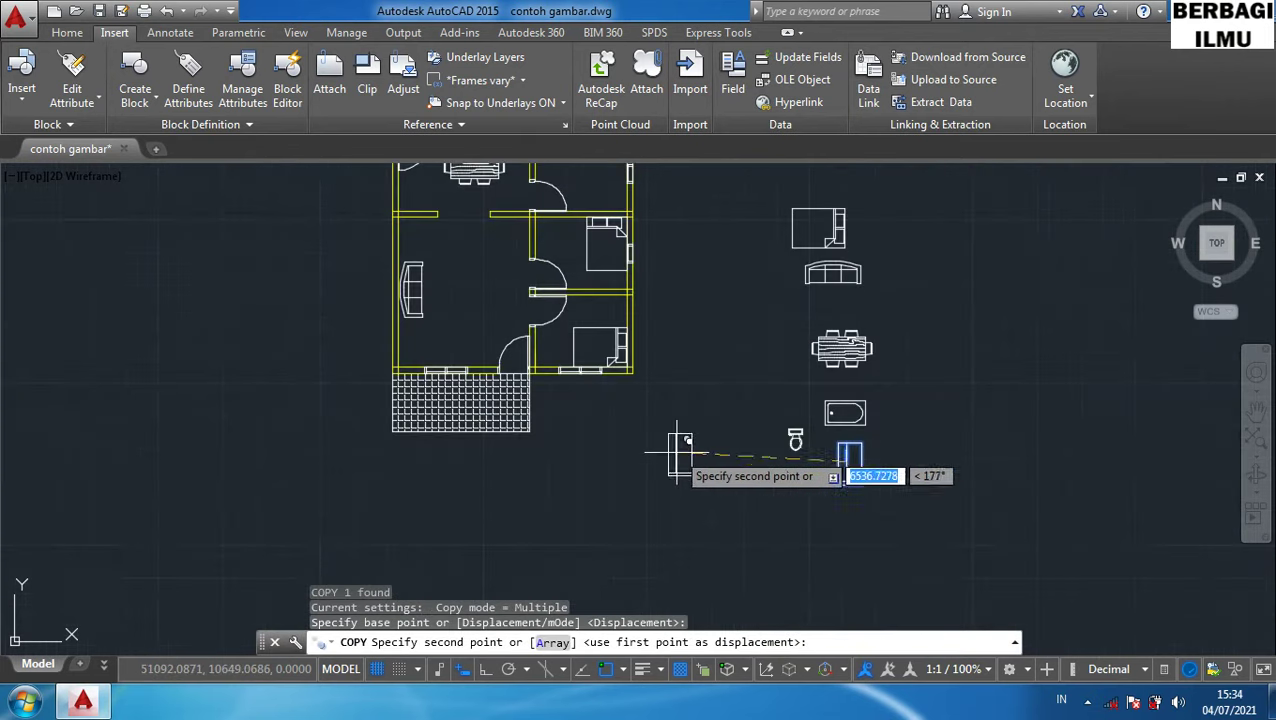
scroll(860, 535, down, 2)
scroll(729, 365, up, 3)
middle_drag(729, 365, 930, 625)
scroll(800, 500, up, 2)
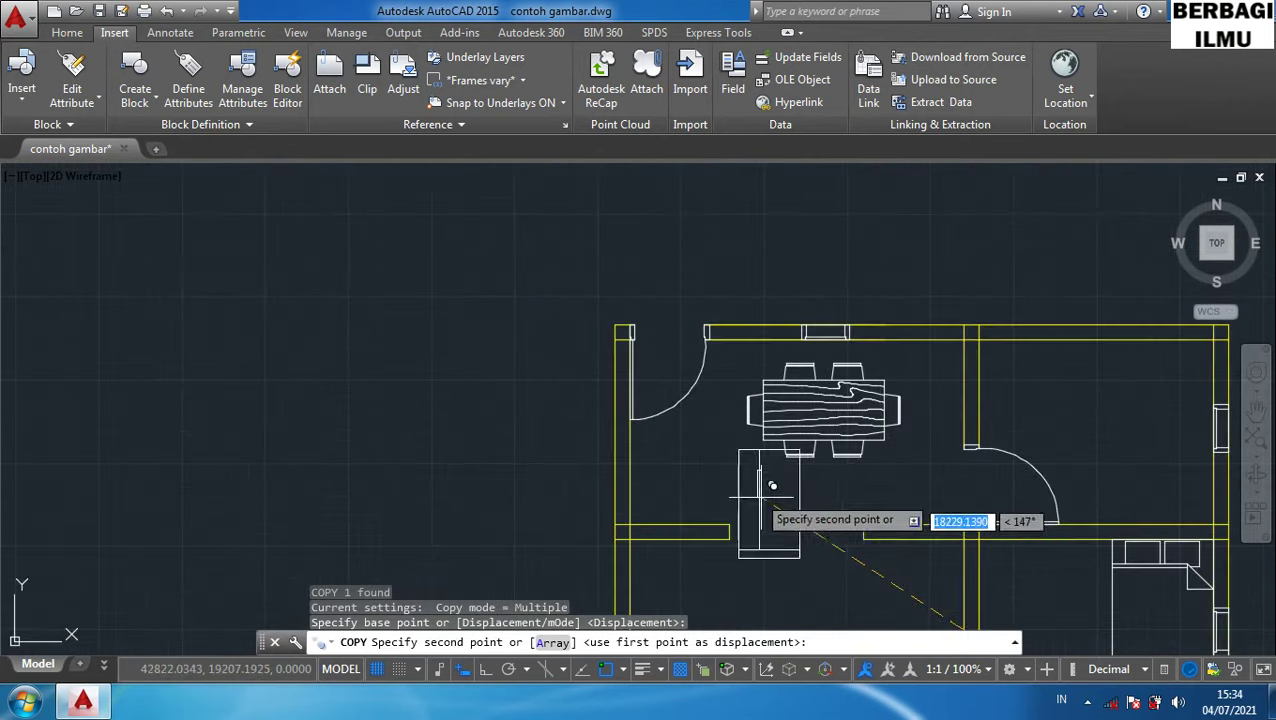
scroll(760, 420, down, 1)
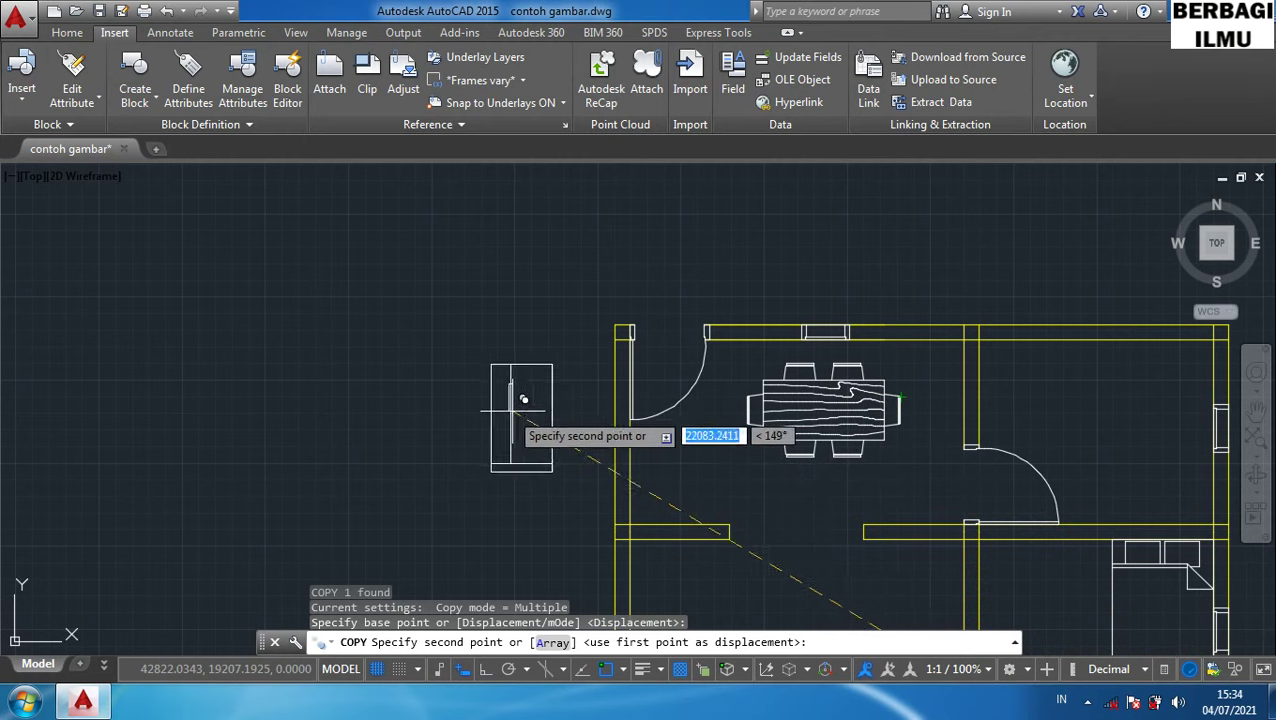
click(406, 395)
key(Escape)
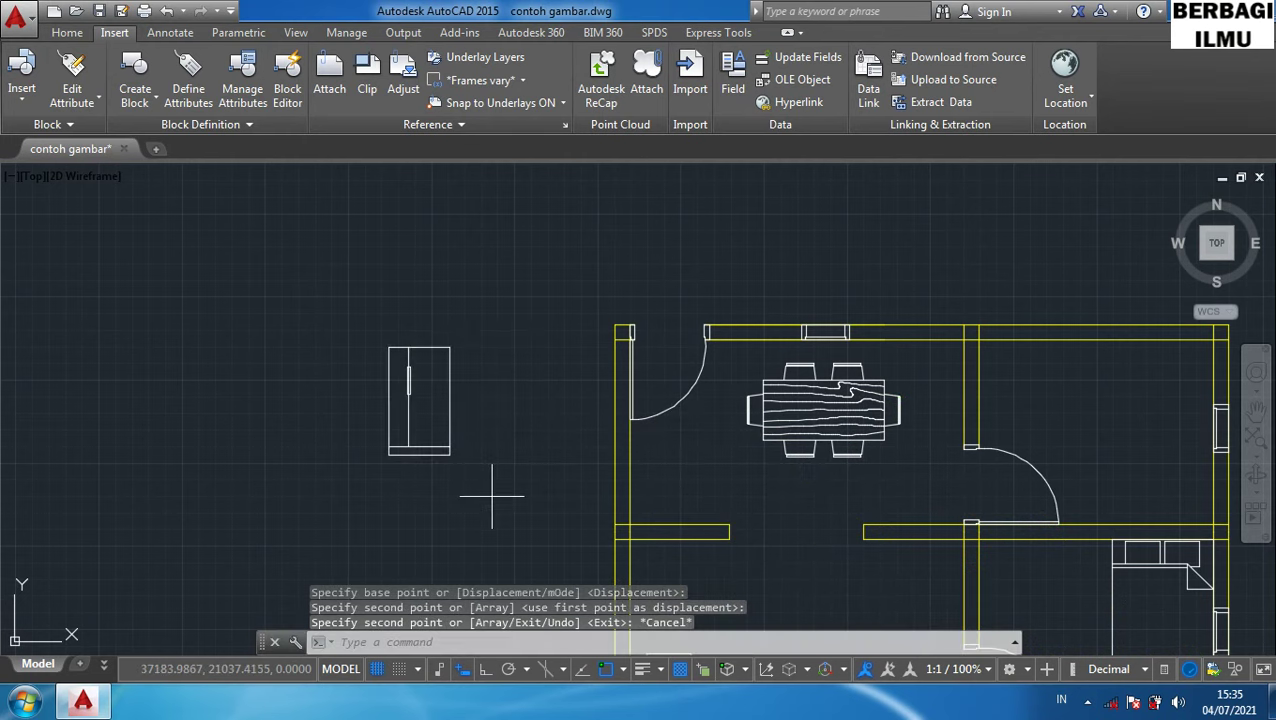
click(488, 500)
click(326, 338)
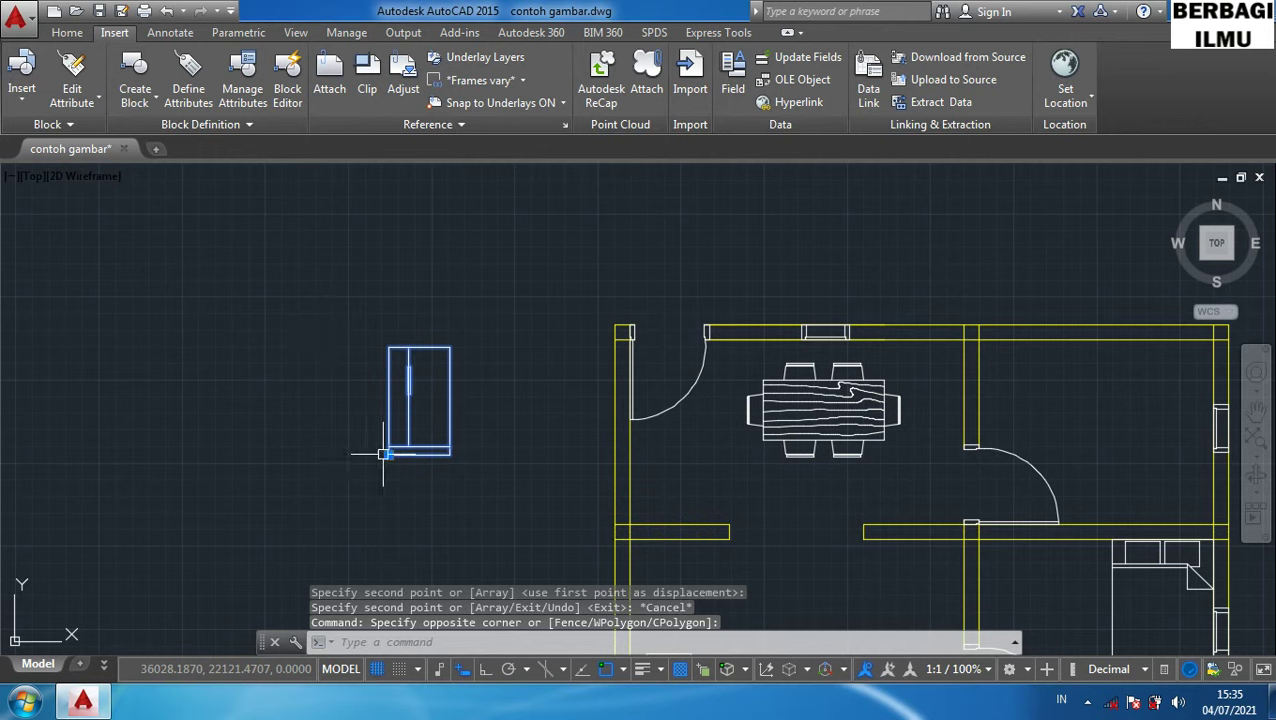
Scale the wardrobe copy down to 0.8 of its size.
text(sc)
key(Return)
click(505, 514)
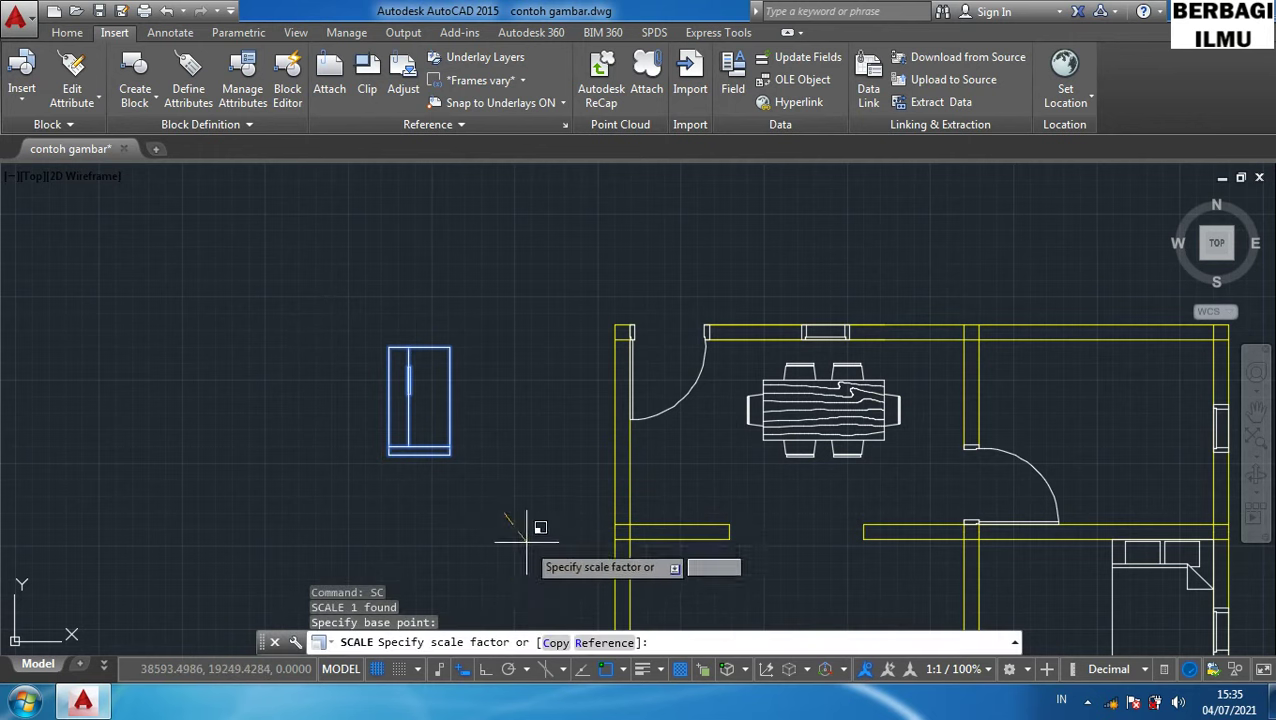
click(530, 545)
text(.8)
key(Return)
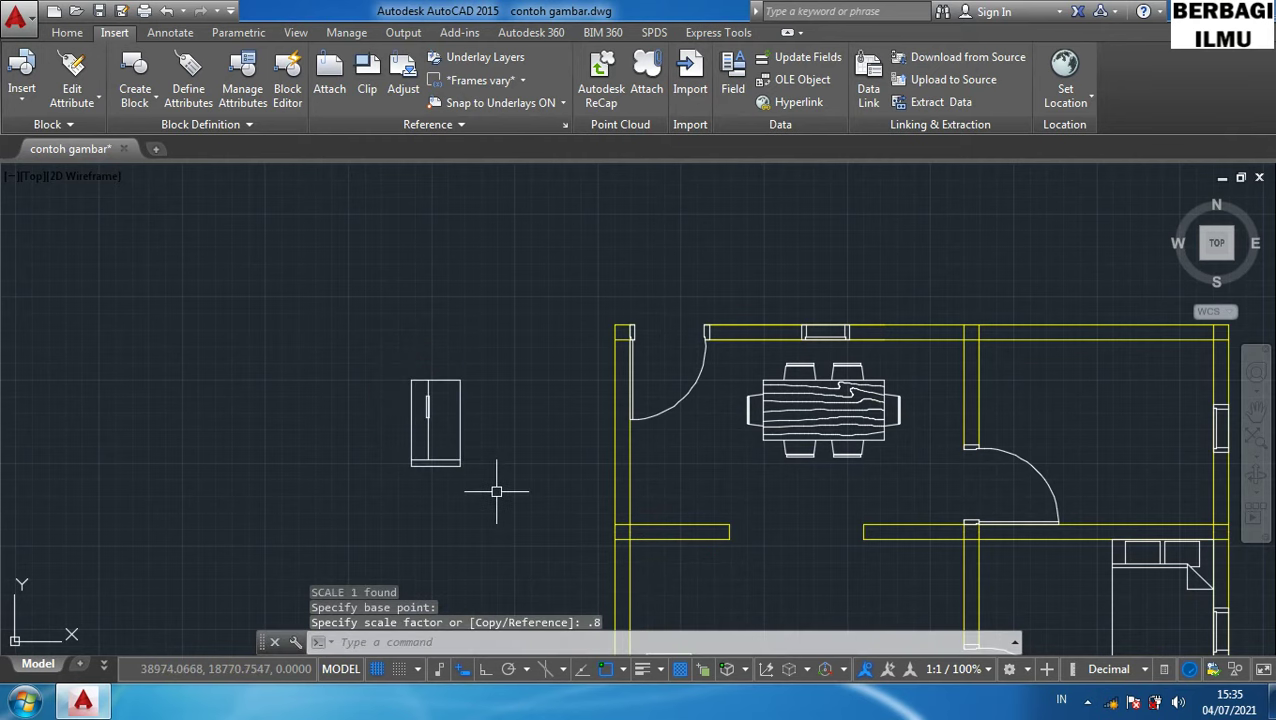
Move the resized cabinet to sit beside the floor plan.
click(550, 508)
click(345, 306)
click(378, 348)
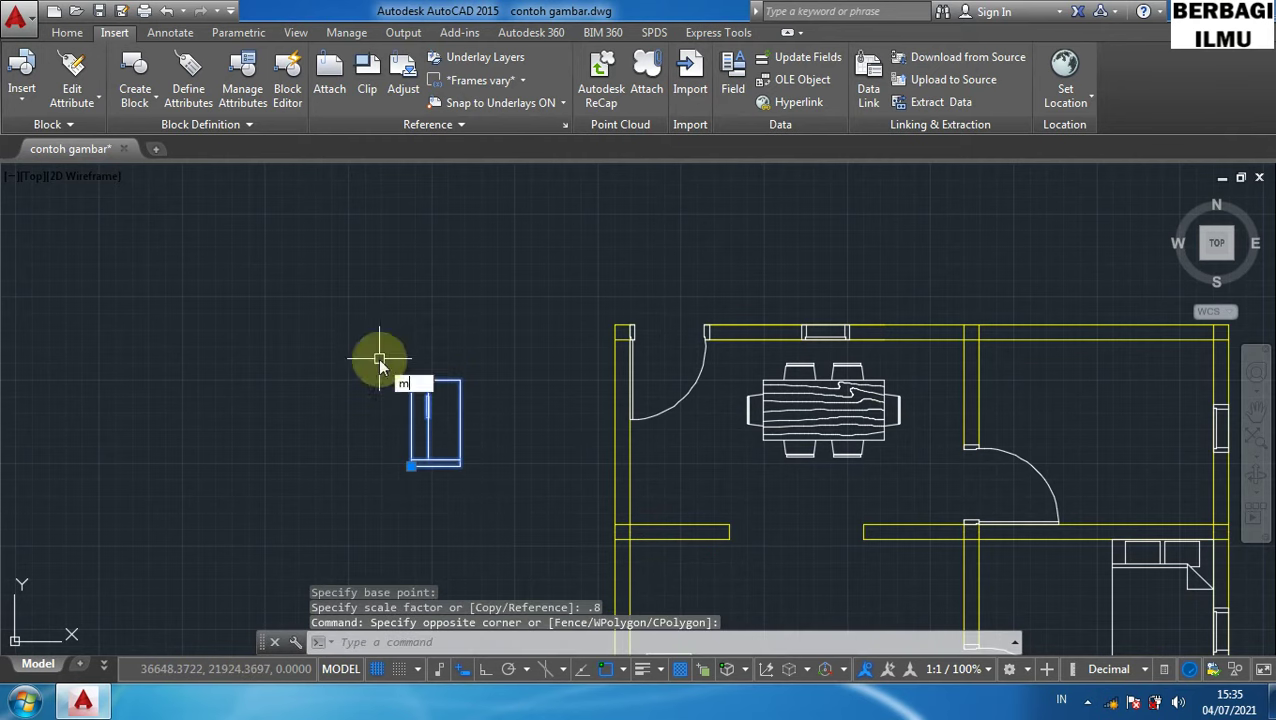
text(m)
key(Return)
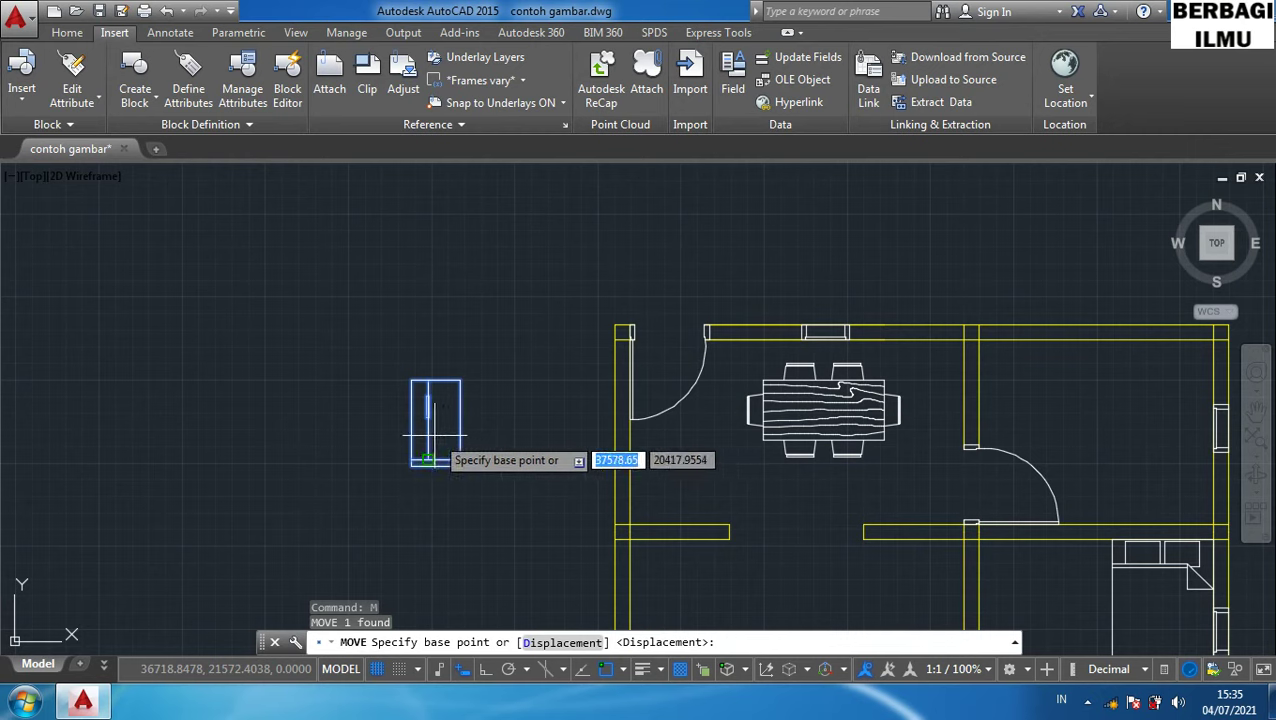
click(428, 461)
click(458, 488)
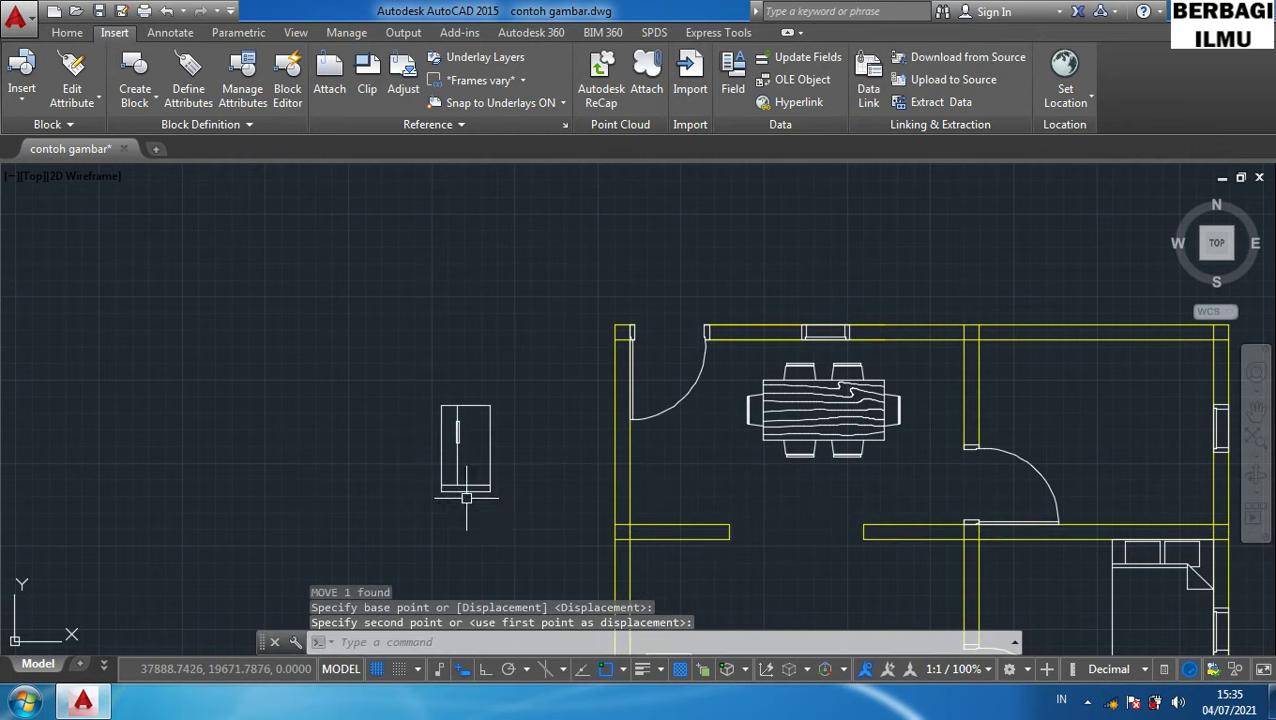
Move the cabinet into the dining room against its left wall, just above the wall stub.
click(525, 525)
click(341, 398)
text(m)
key(Return)
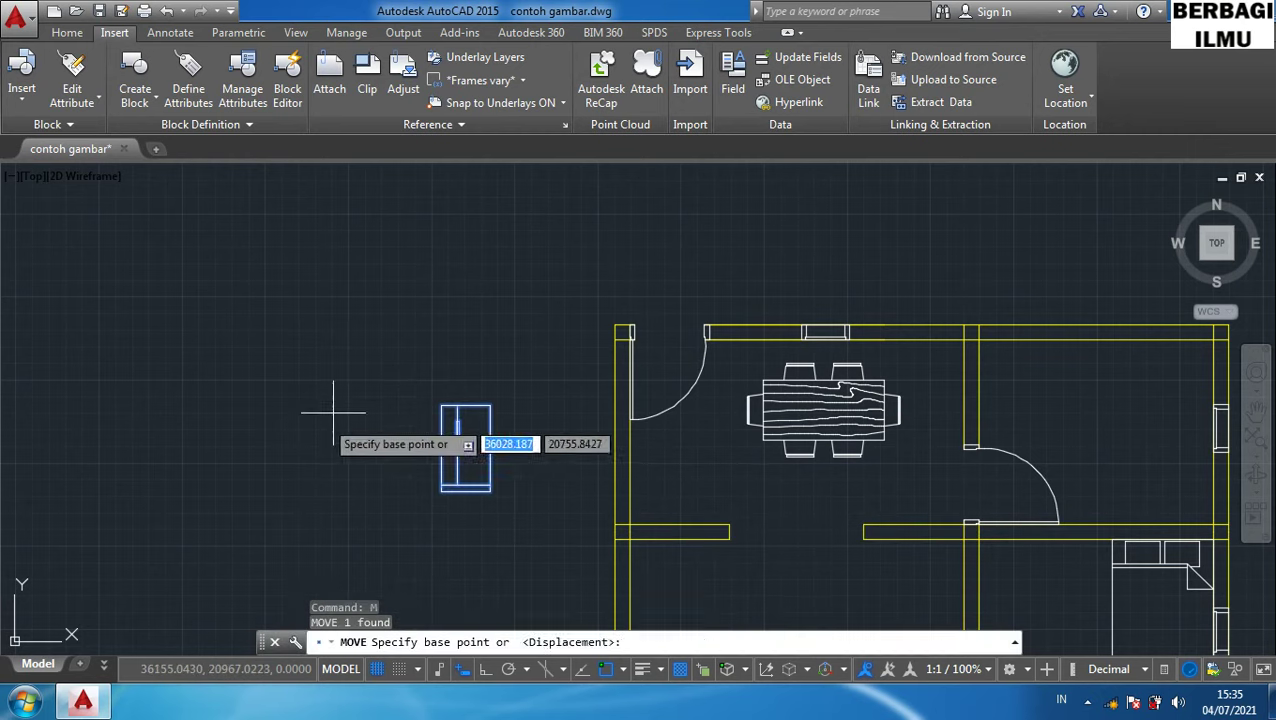
click(446, 491)
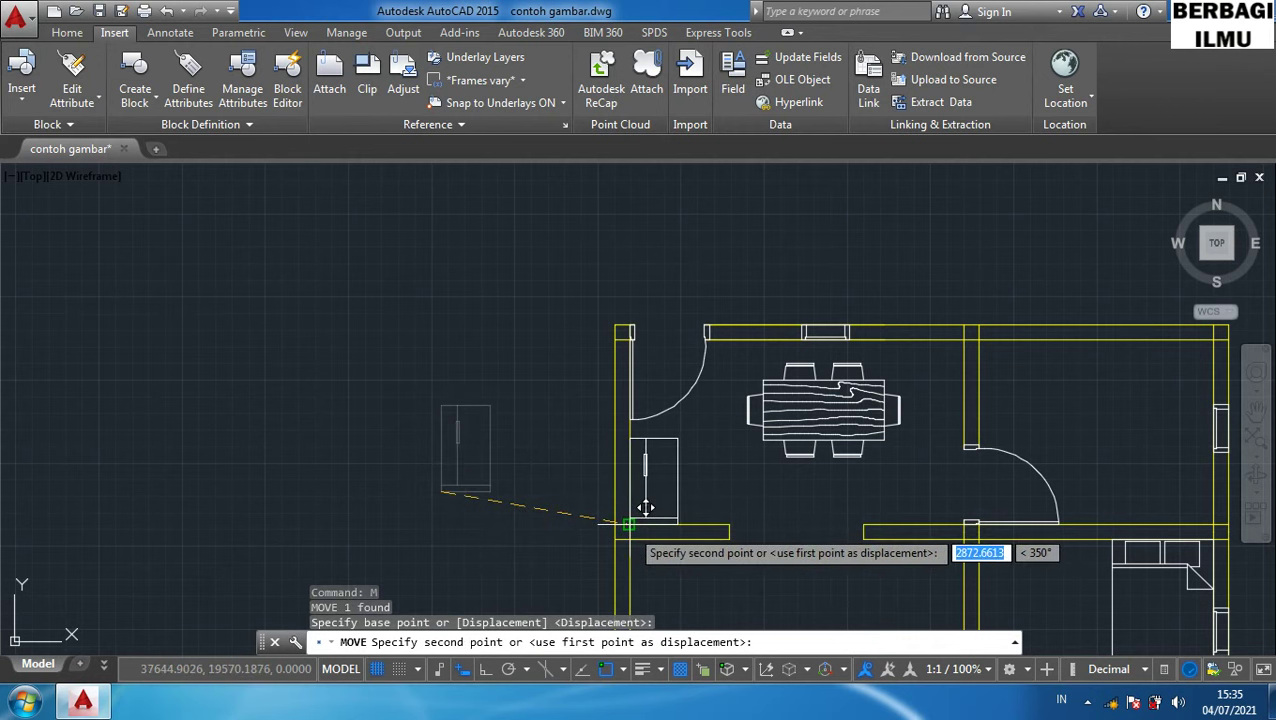
scroll(637, 508, up, 6)
click(614, 517)
scroll(500, 526, down, 6)
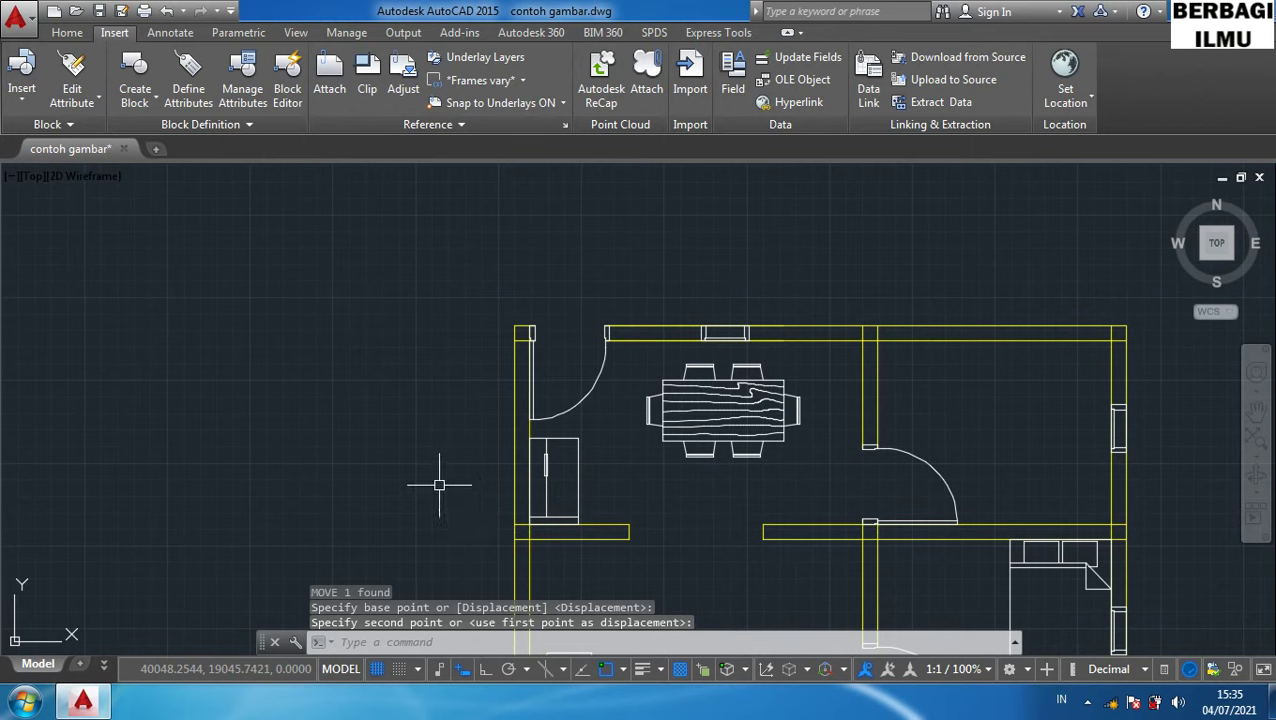
click(581, 496)
Move the cabinet out of the room to a spot above the floor plan.
text(m)
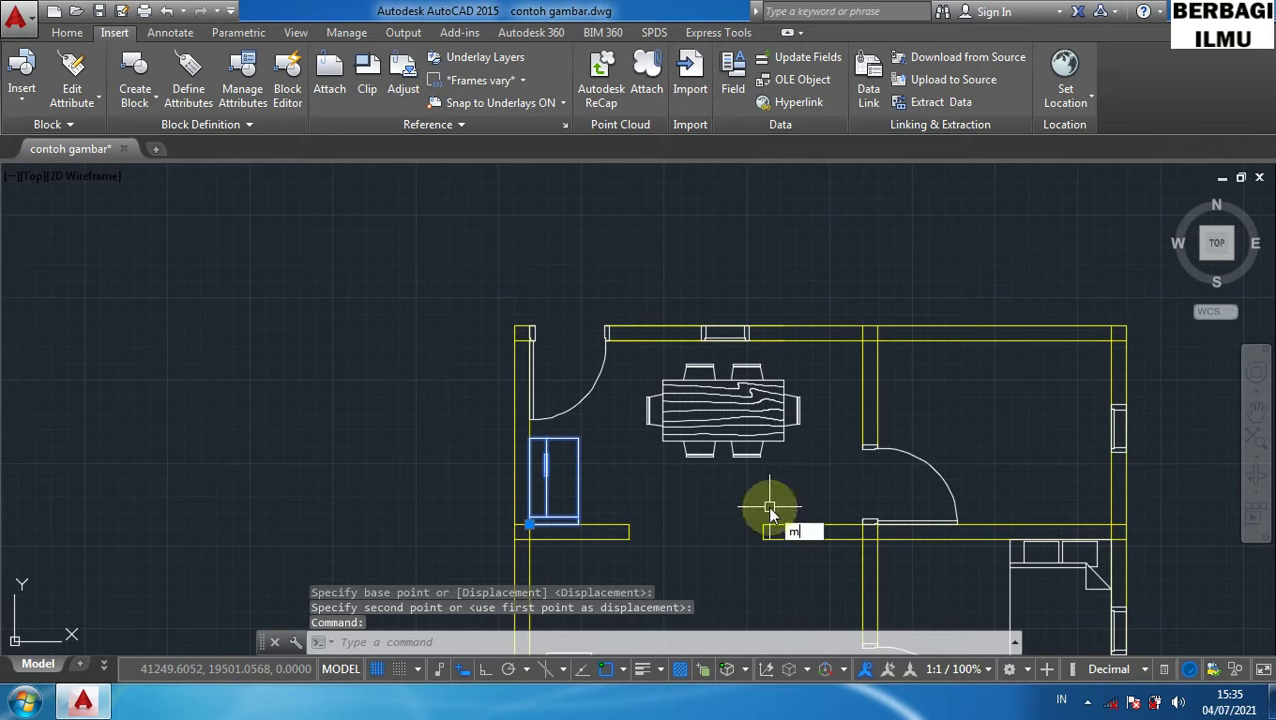
key(Return)
click(530, 520)
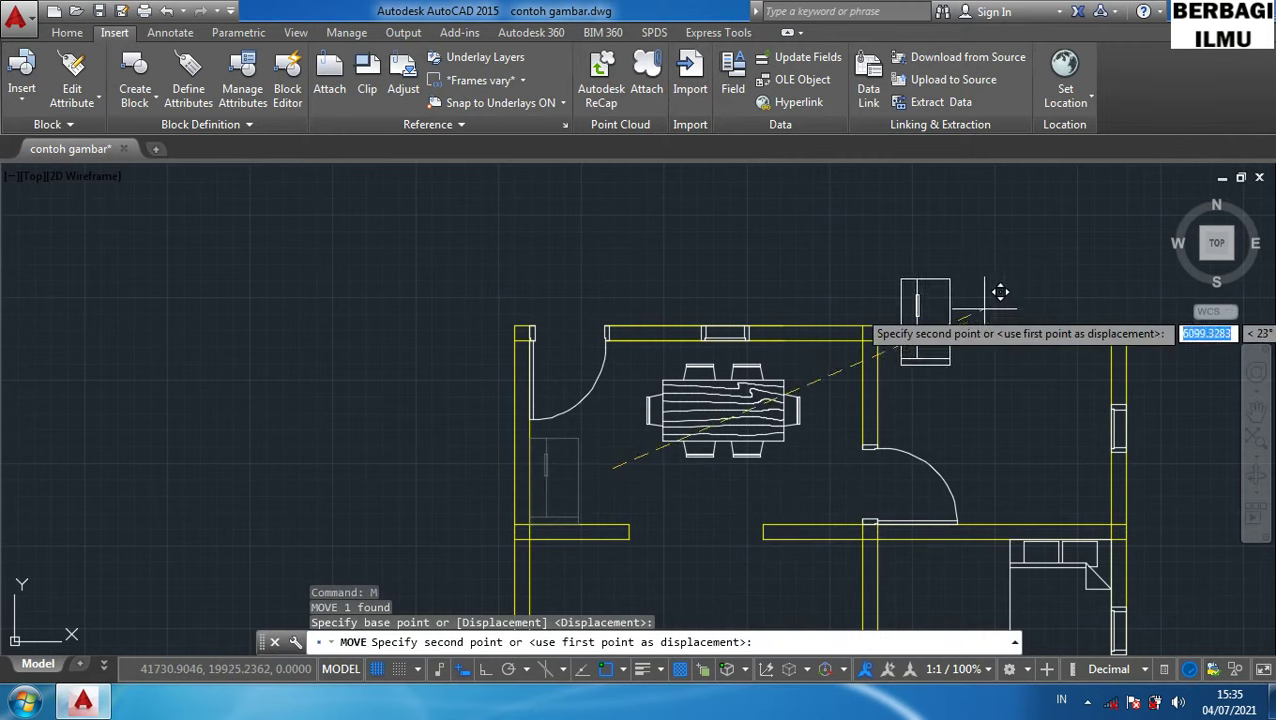
click(882, 297)
key(Escape)
Shift the dining table a little further left.
click(860, 445)
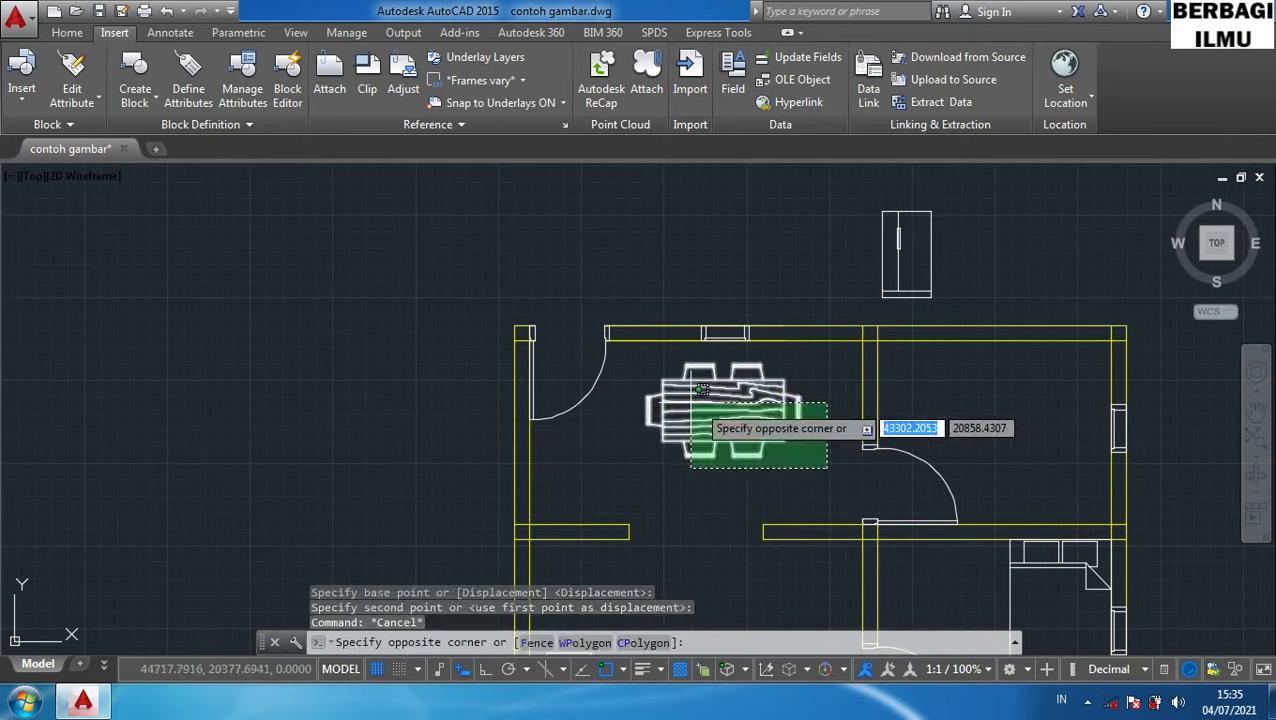
click(661, 393)
text(m)
key(Return)
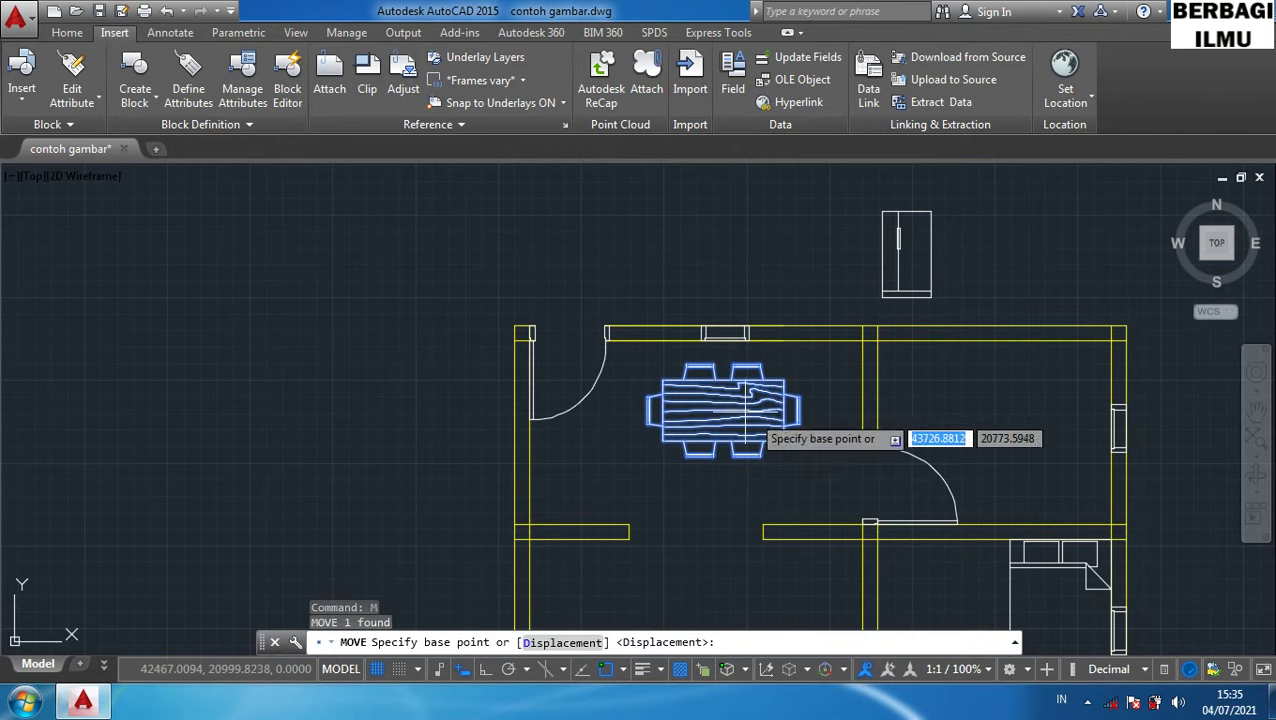
click(746, 411)
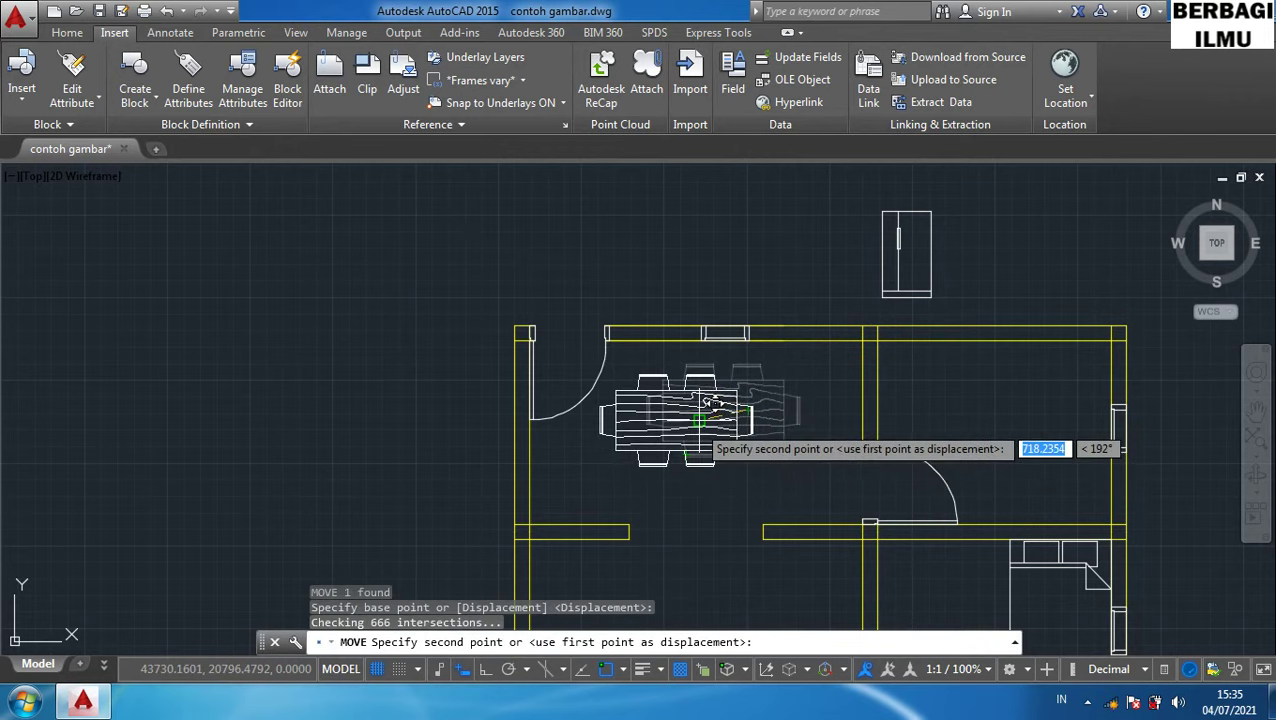
click(700, 405)
Move the cabinet into the dining room's upper-right corner beside the inner wall.
click(965, 204)
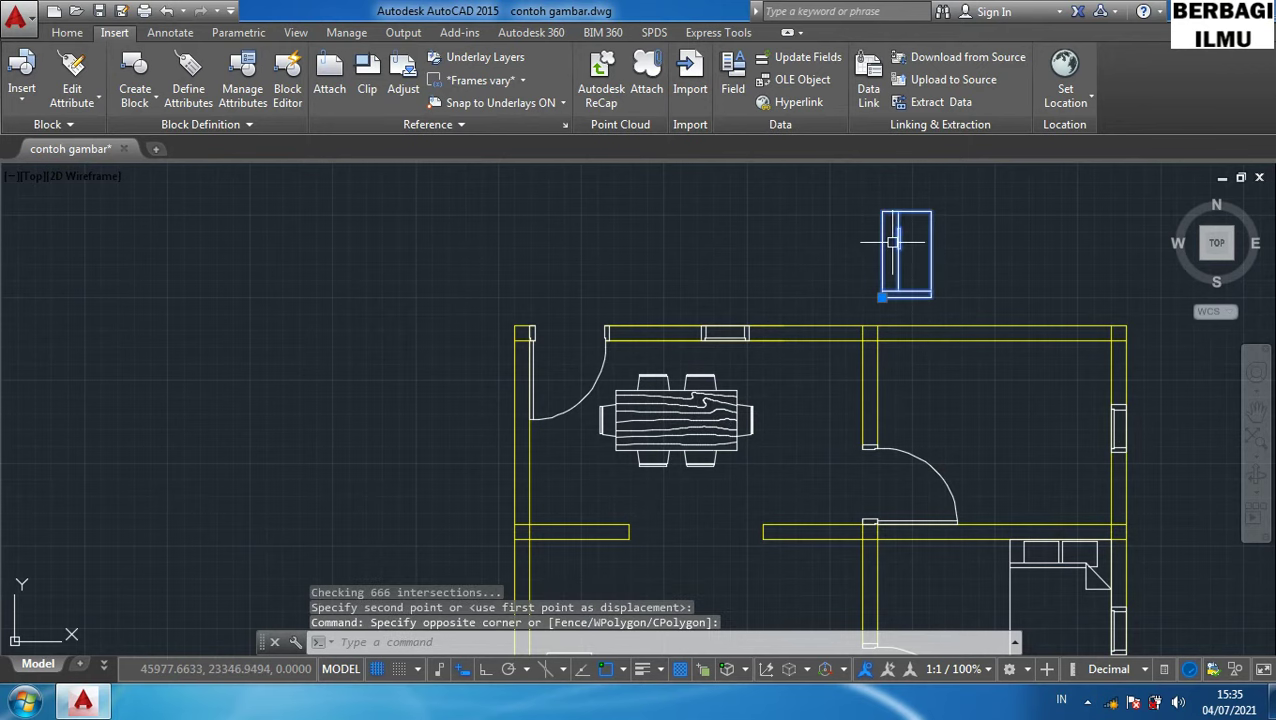
text(m)
key(Return)
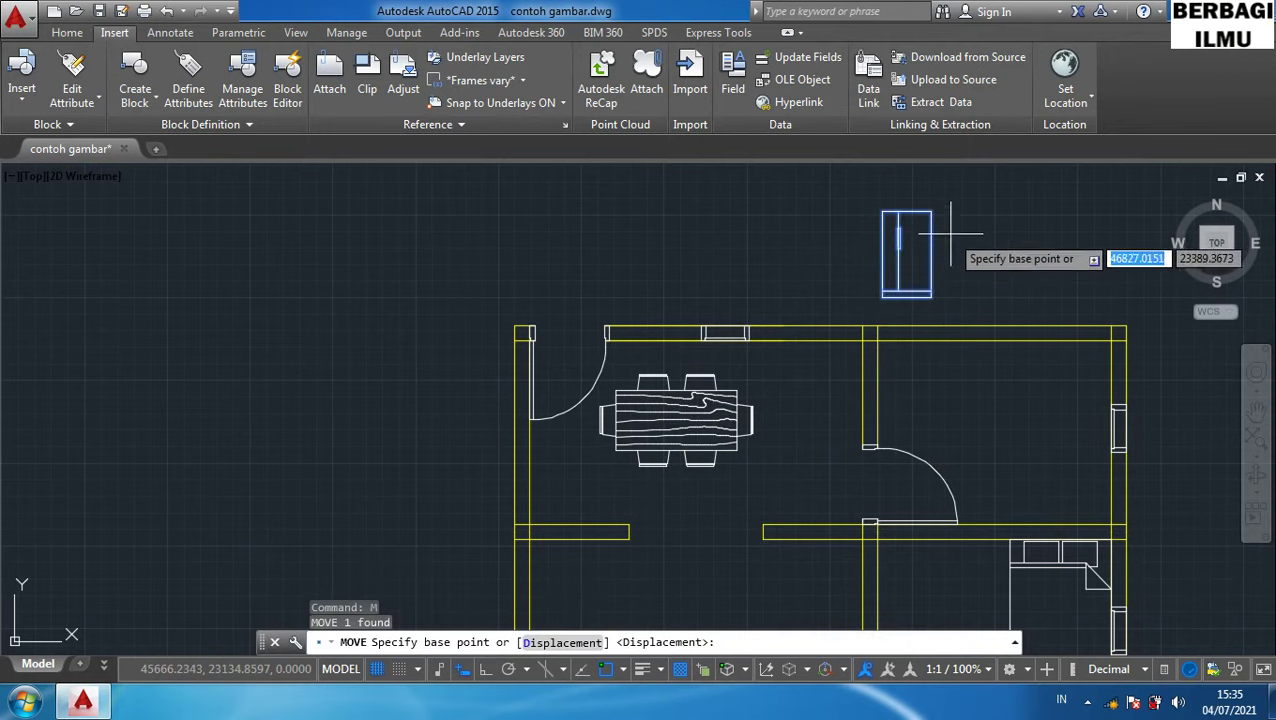
click(931, 212)
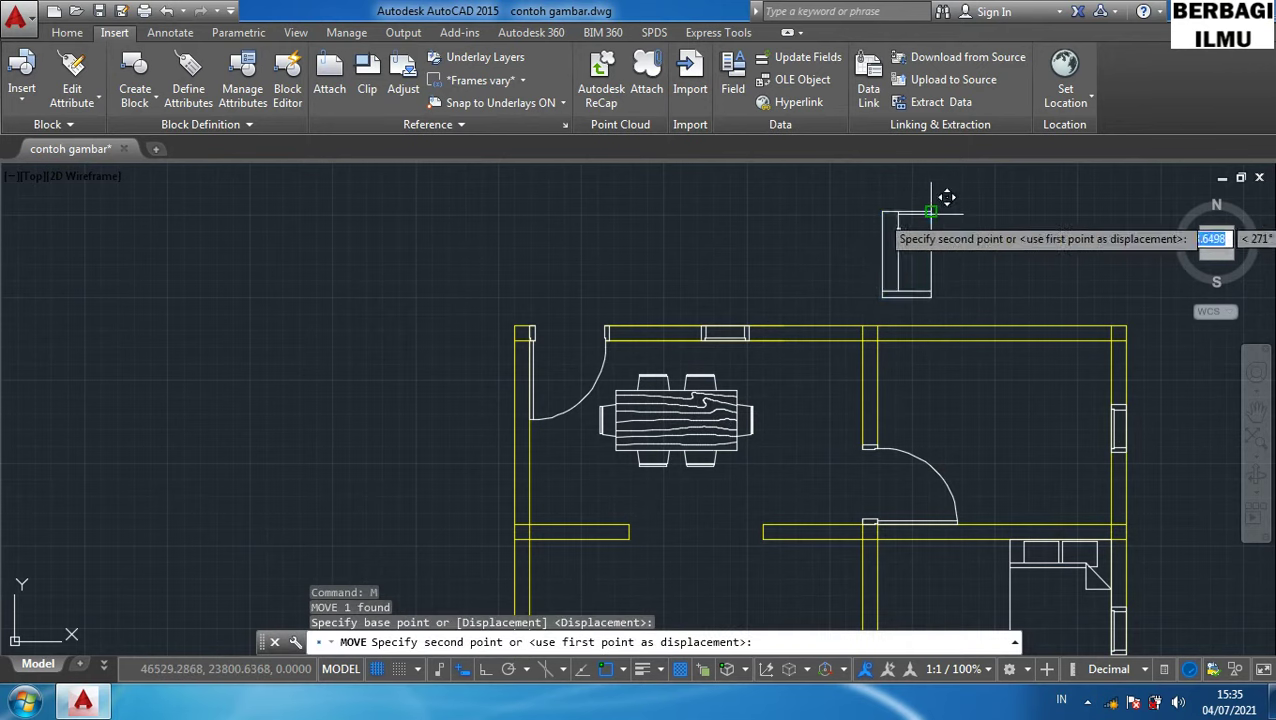
click(862, 340)
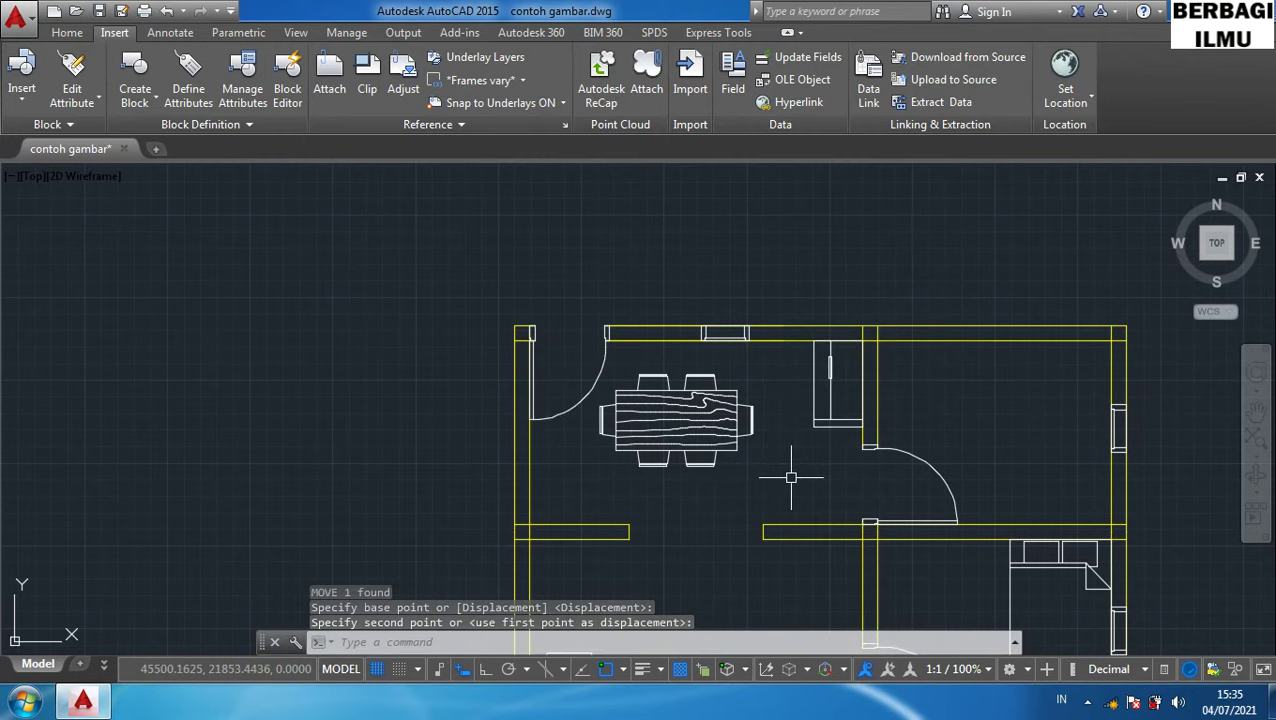
scroll(791, 478, down, 3)
Copy the toilet block to a spot beside the house's right wall.
scroll(797, 365, up, 2)
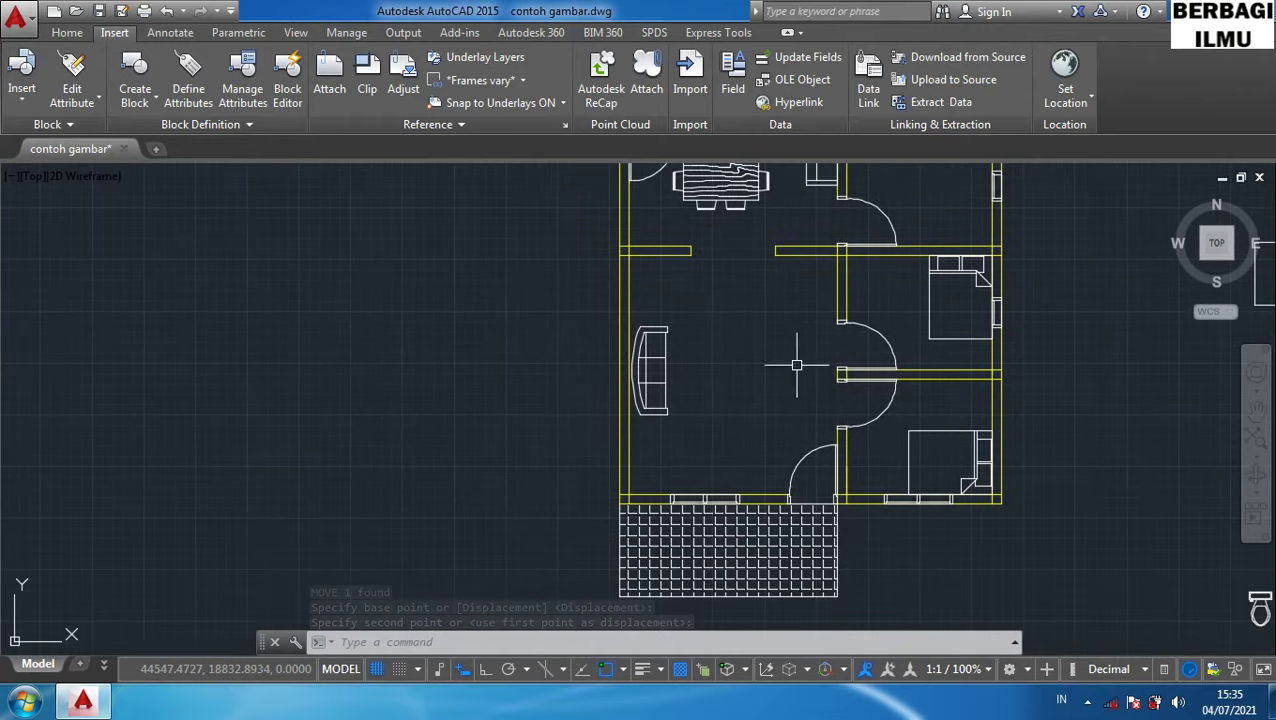
scroll(797, 365, down, 2)
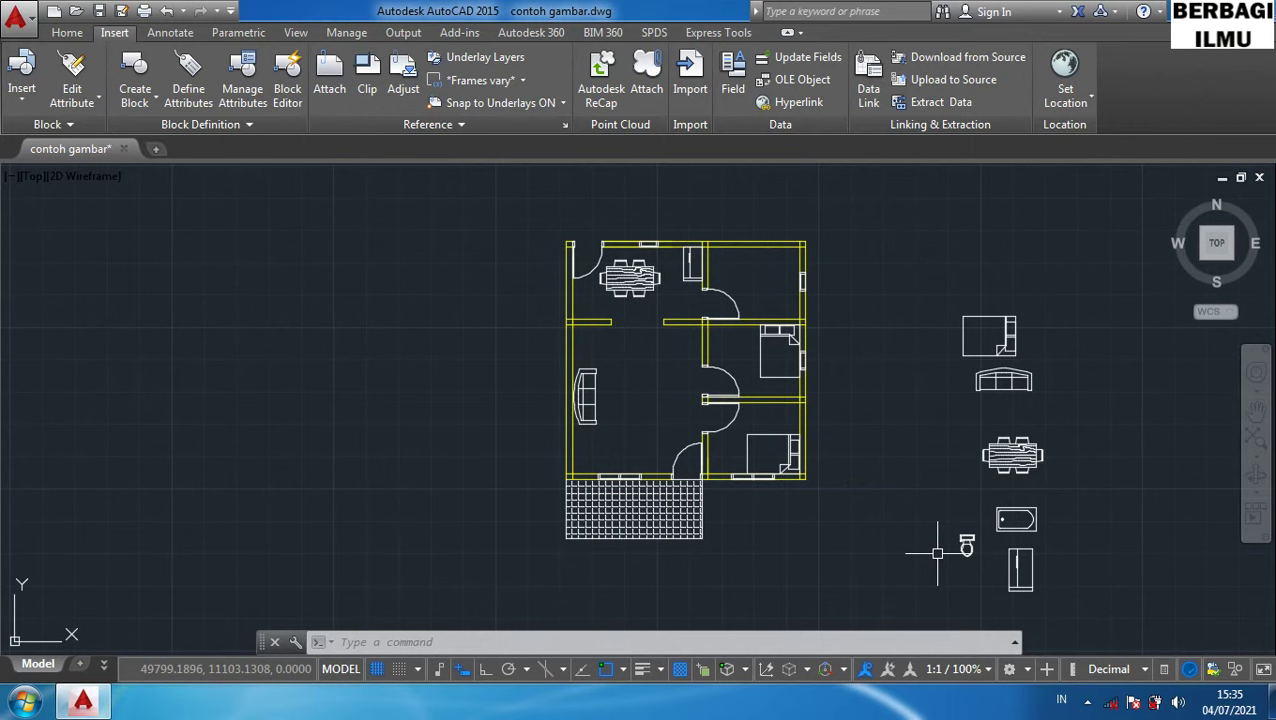
scroll(997, 592, up, 4)
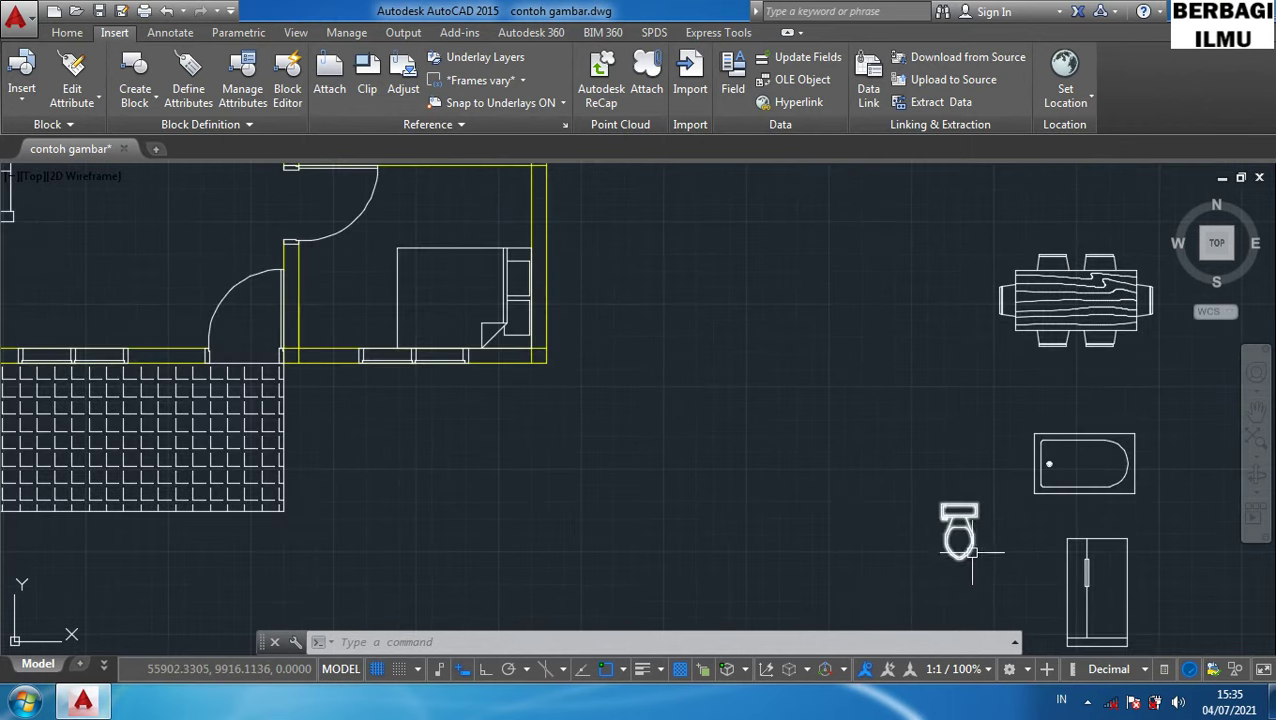
scroll(984, 576, down, 2)
click(968, 545)
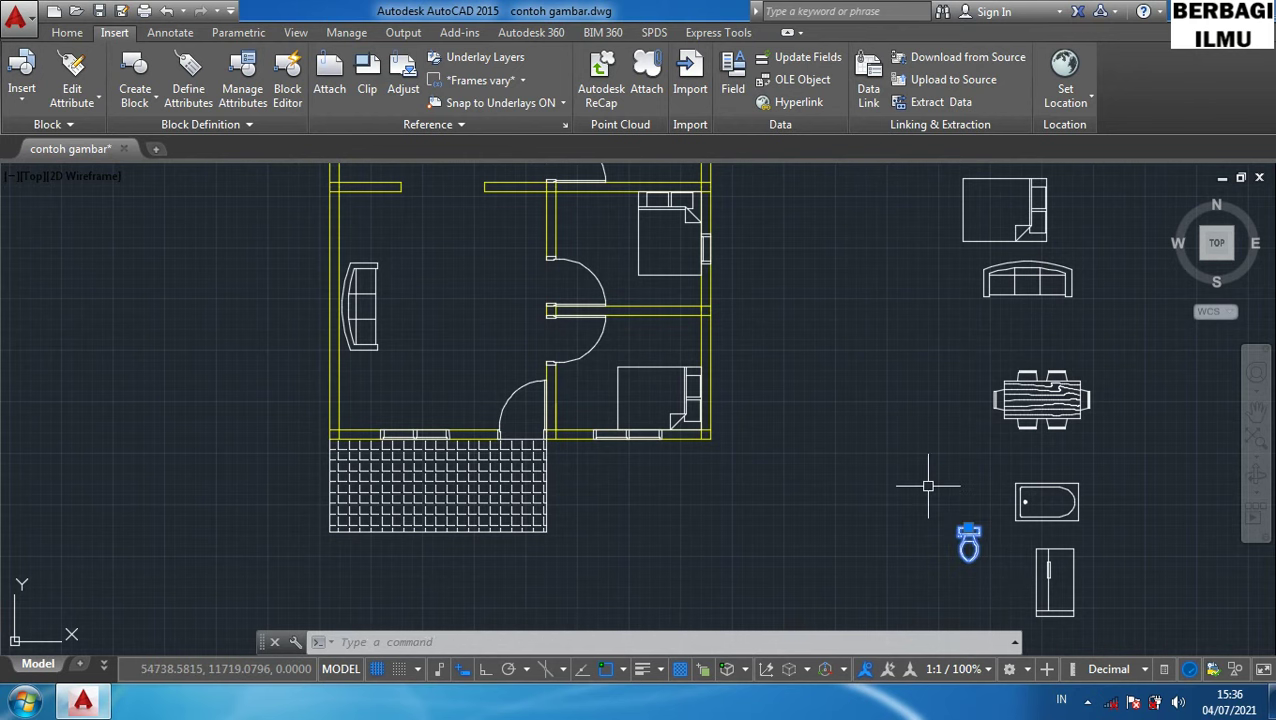
click(928, 487)
click(926, 407)
text(co)
key(Return)
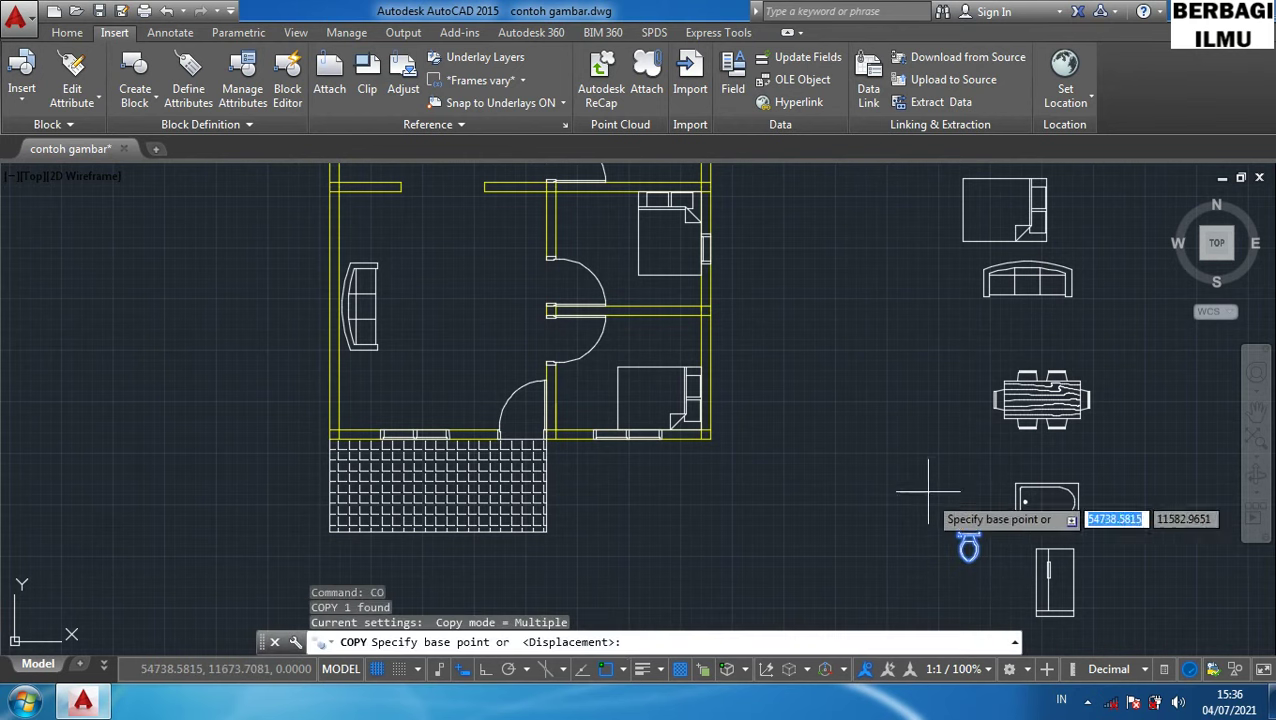
click(968, 545)
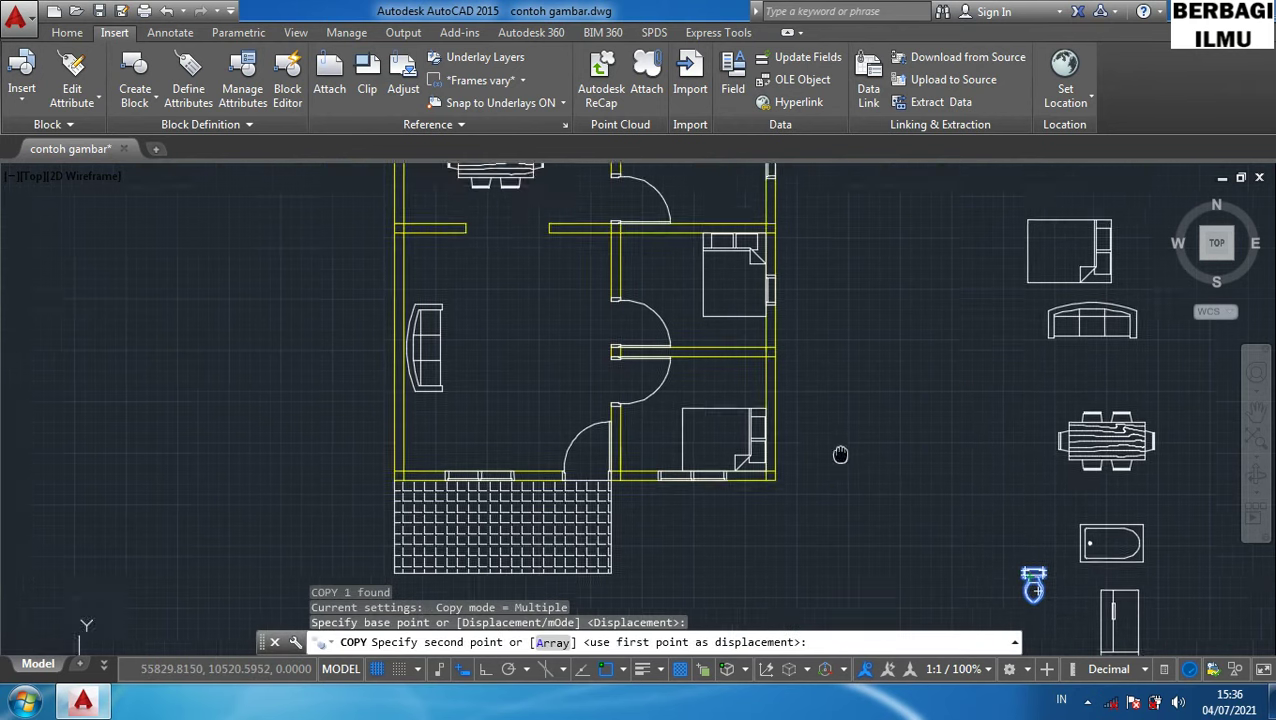
scroll(900, 420, up, 2)
scroll(904, 329, up, 2)
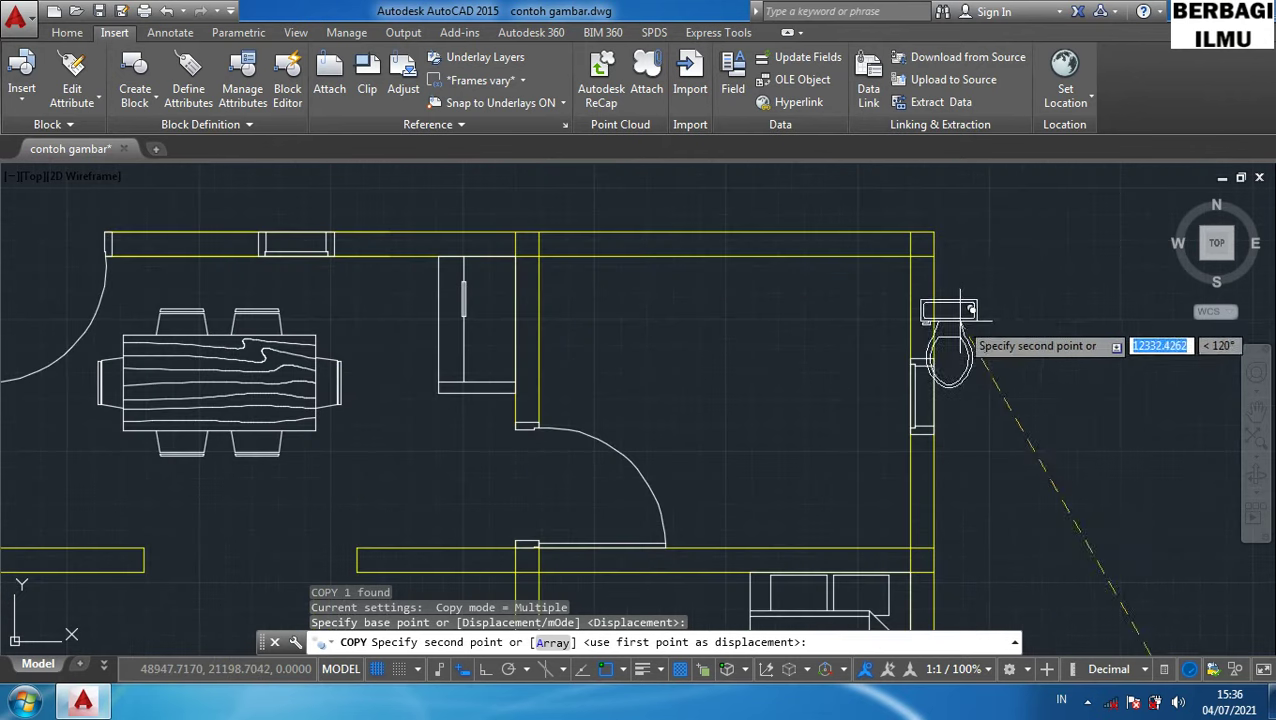
click(1030, 292)
key(Escape)
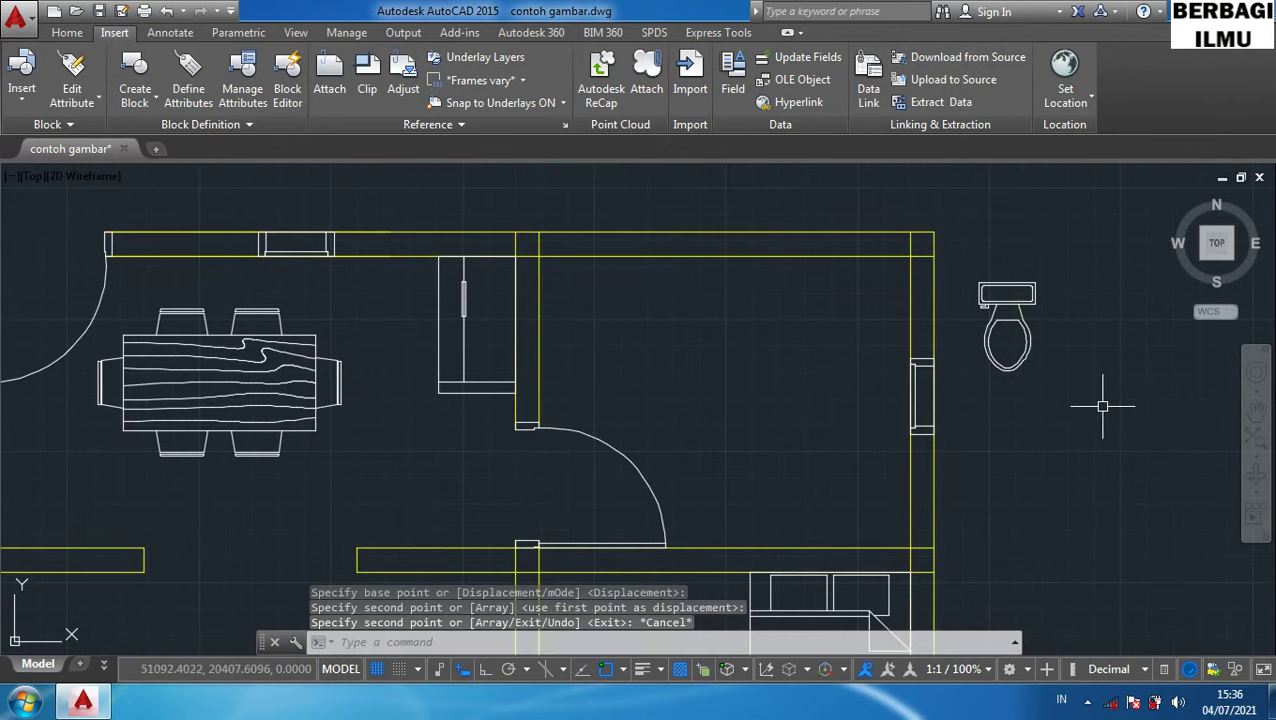
Move the toilet copy into the small room's upper-right corner against the top wall.
click(1135, 400)
click(978, 256)
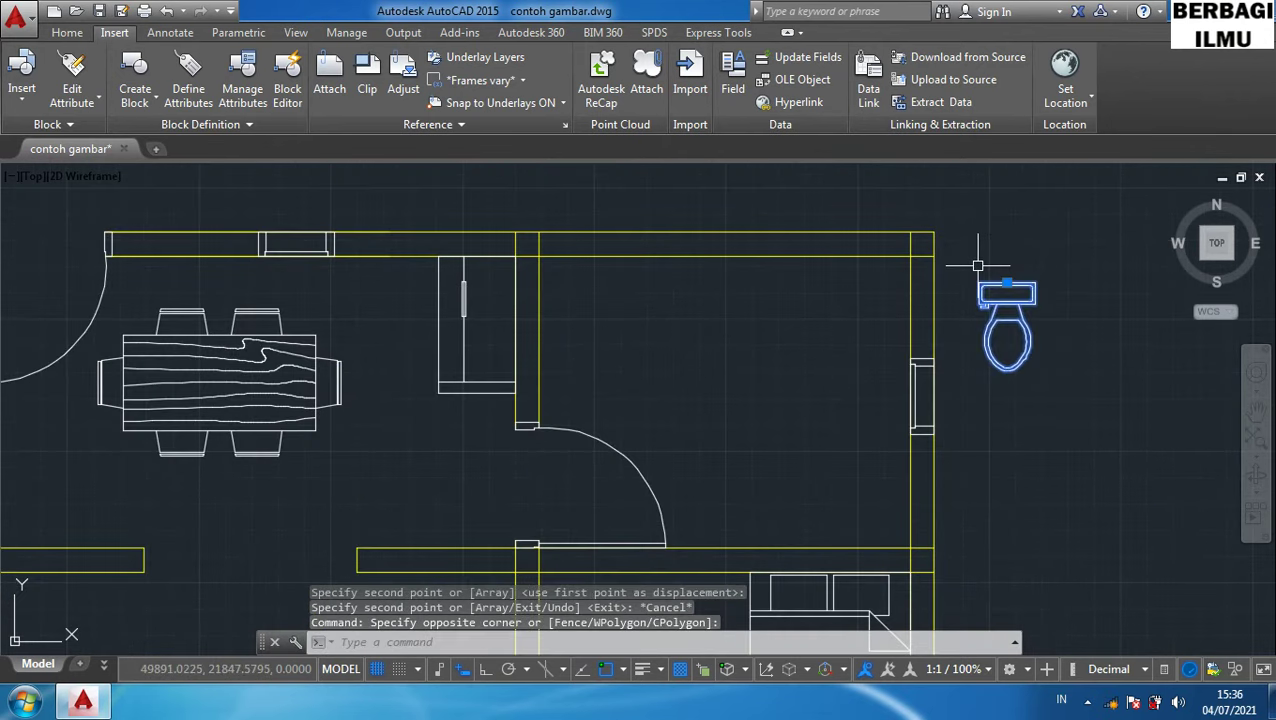
text(m)
key(Return)
click(1036, 284)
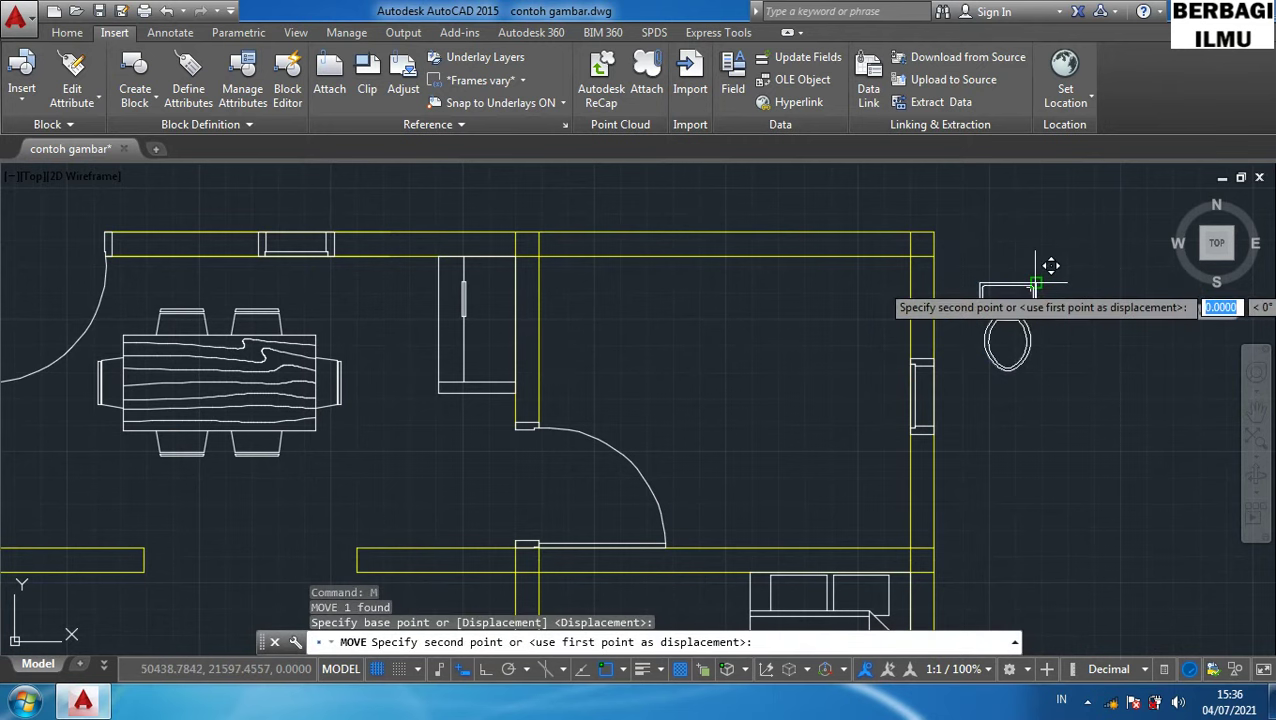
click(910, 258)
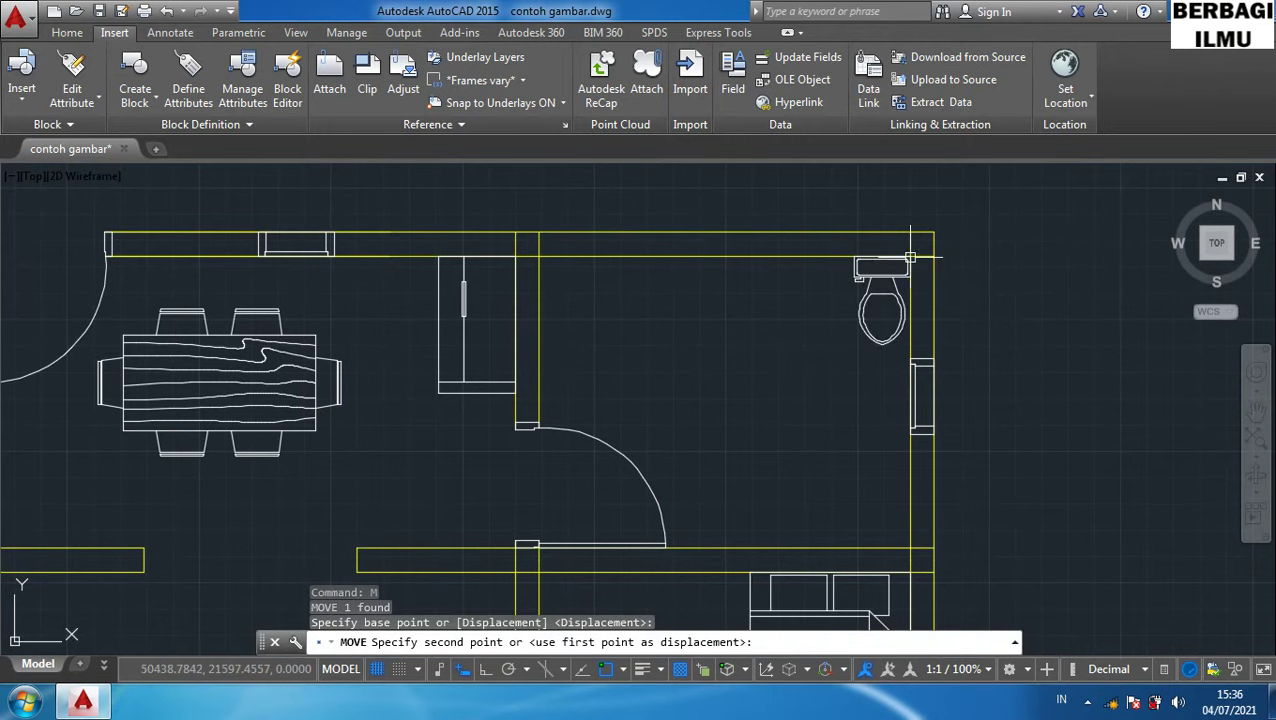
Copy the bathtub against the bathroom's lower wall below the toilet, then recentre the plan.
scroll(1095, 430, down, 2)
mouse_move(1077, 541)
middle_down()
mouse_move(962, 405)
mouse_move(870, 410)
mouse_move(784, 381)
middle_up()
scroll(962, 405, down, 2)
middle_drag(1035, 495, 846, 417)
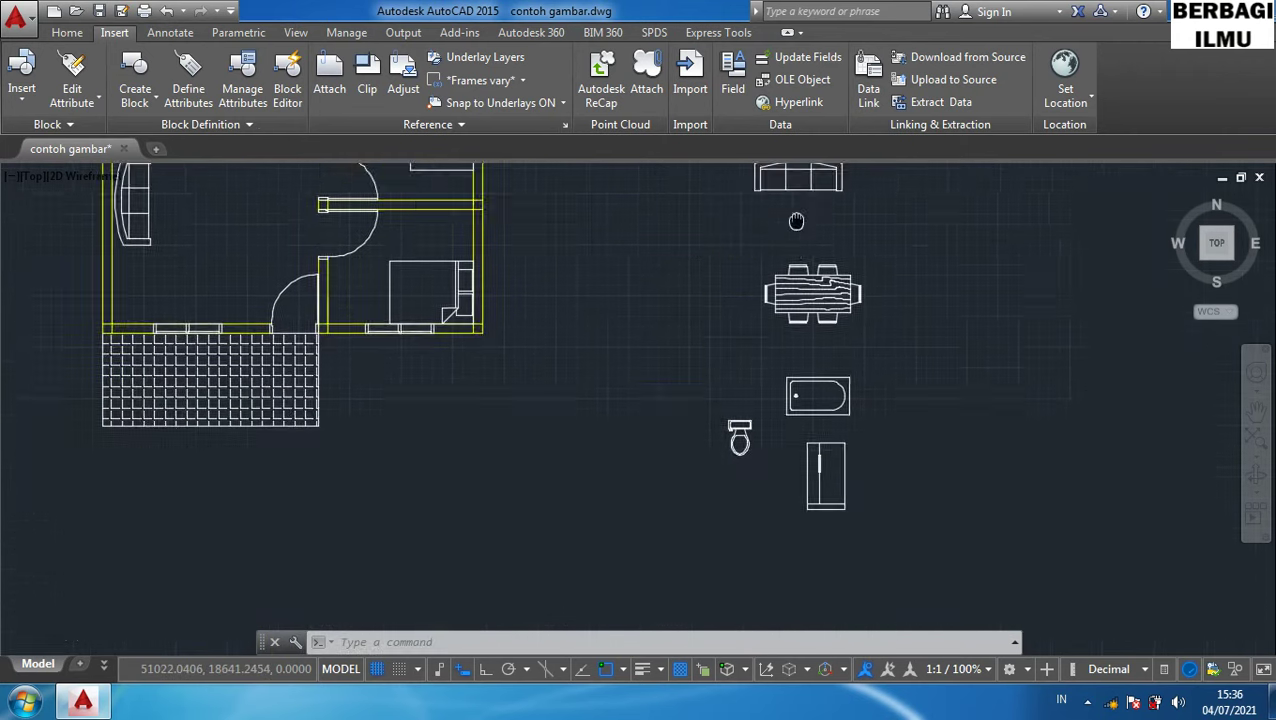
click(855, 349)
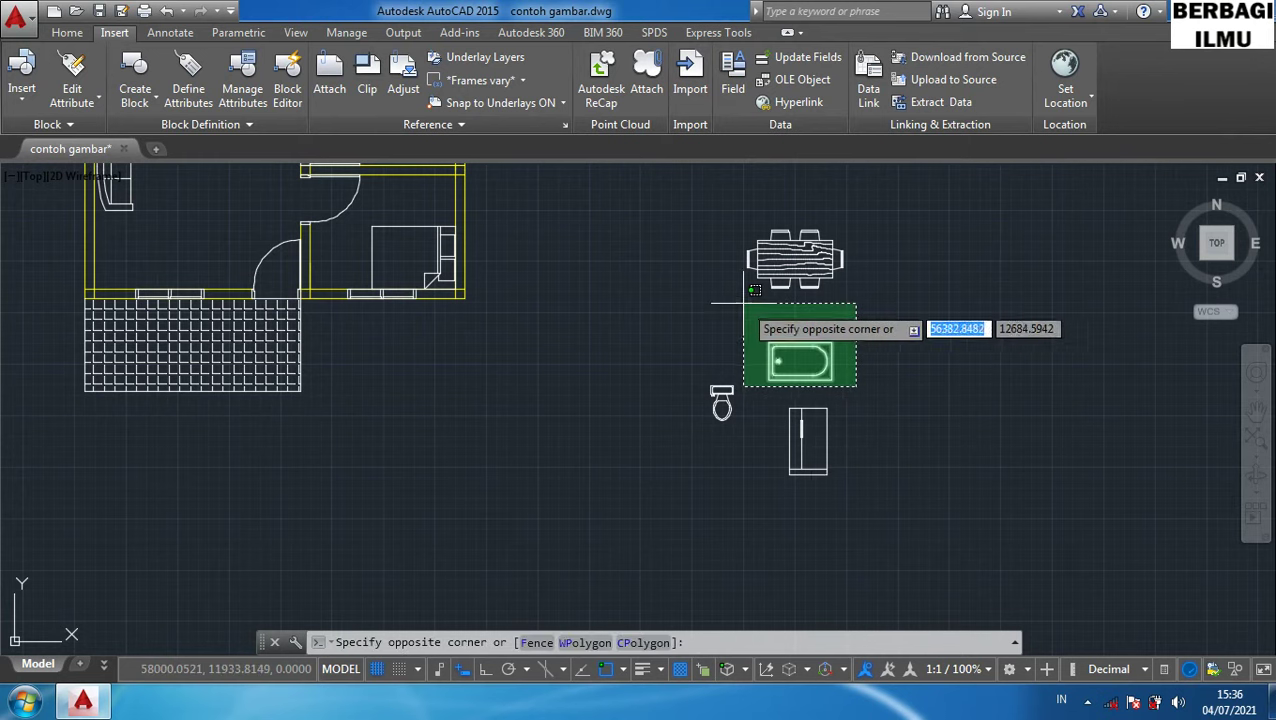
click(747, 308)
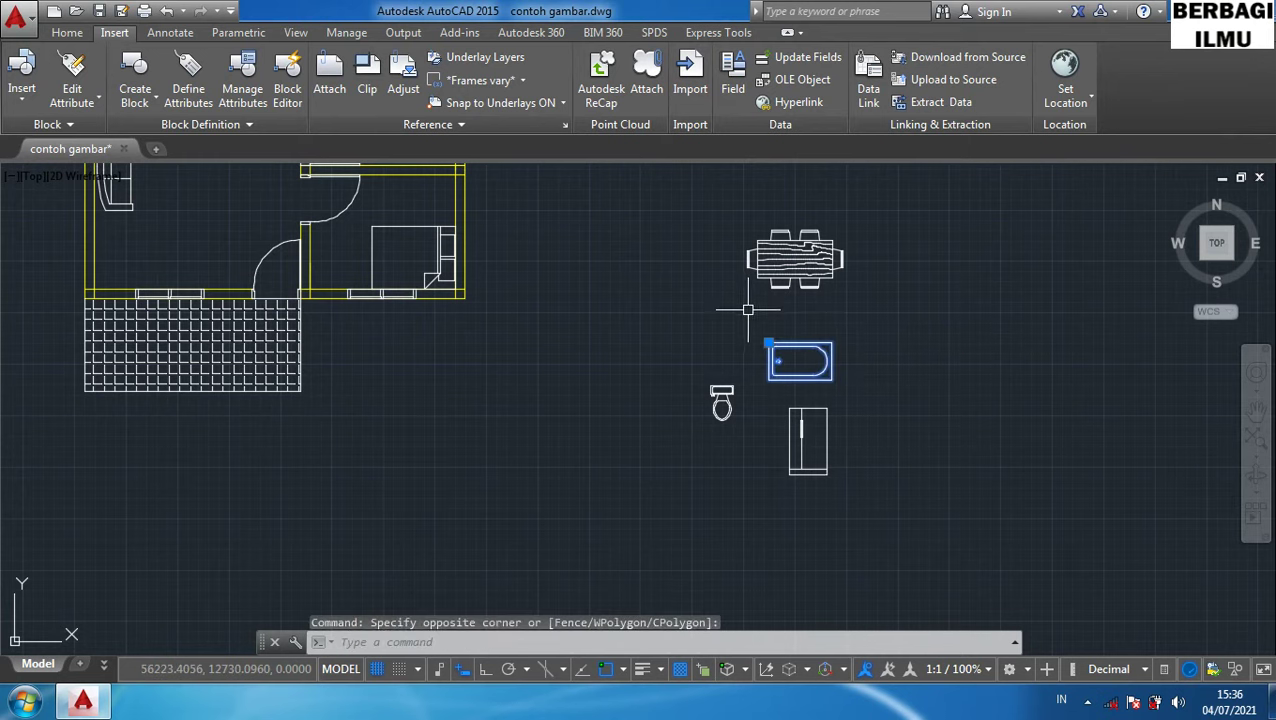
text(co)
key(Return)
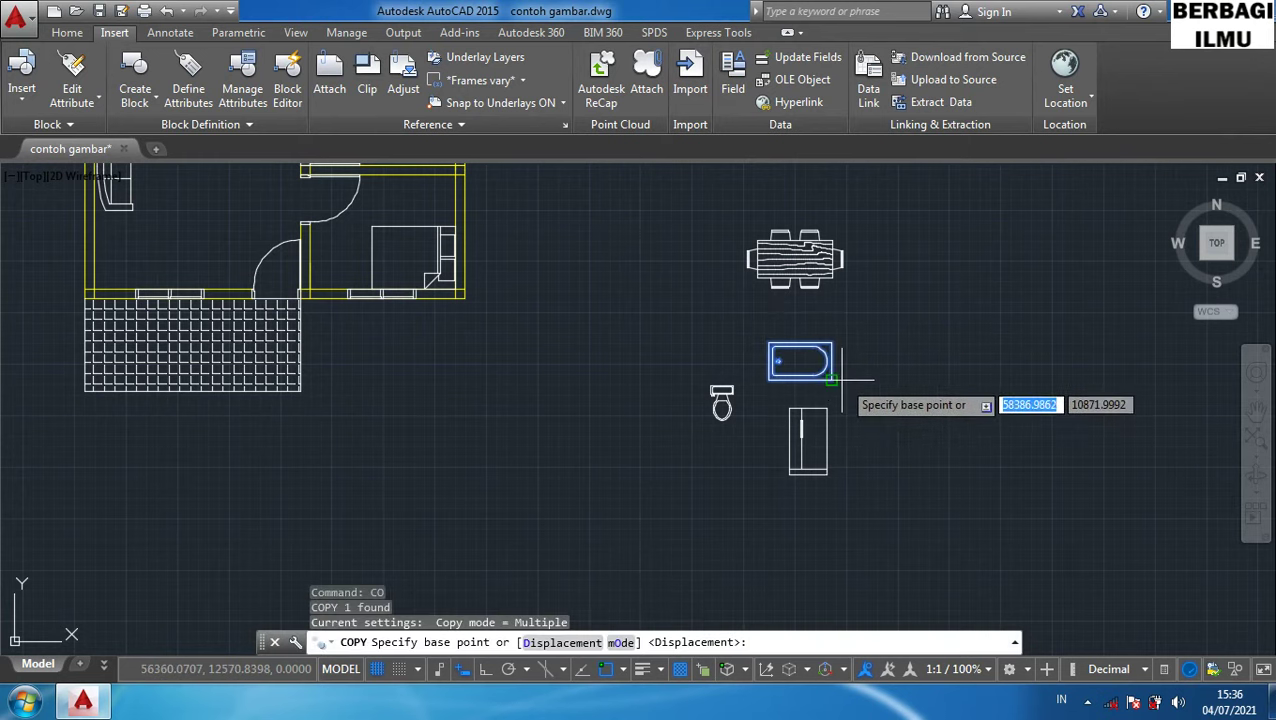
click(841, 378)
scroll(900, 380, down, 3)
scroll(872, 318, up, 1)
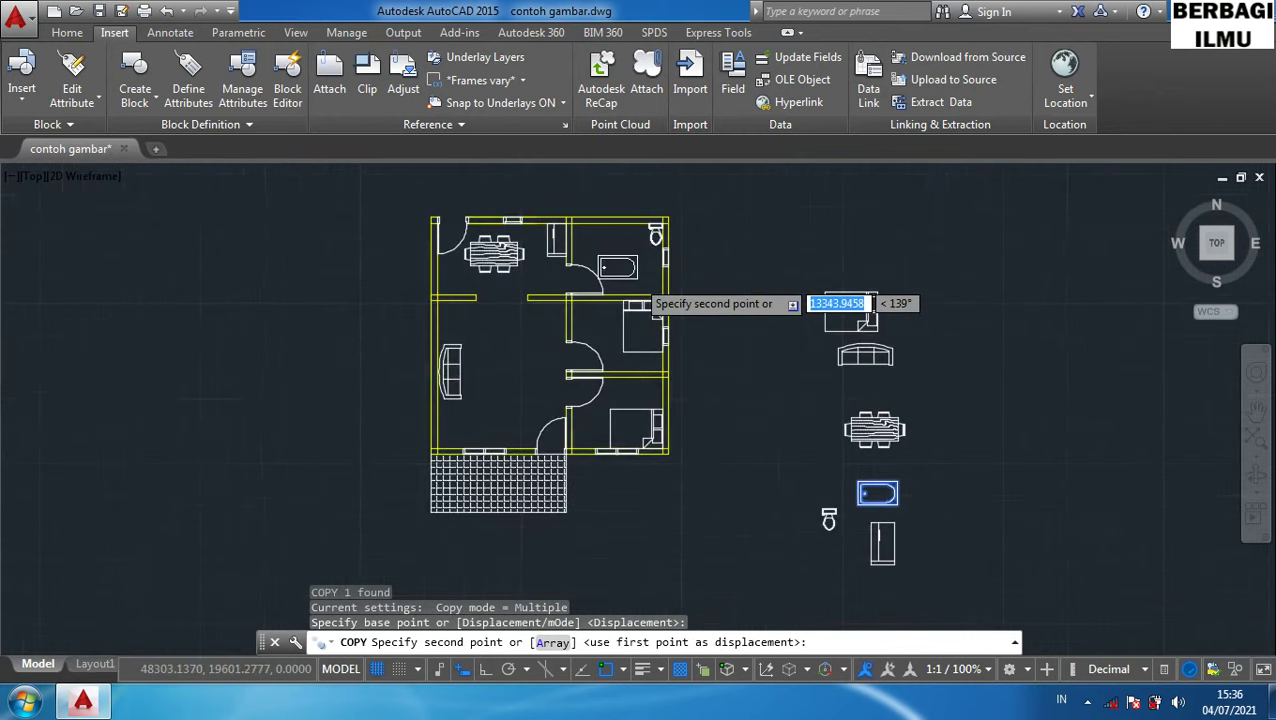
scroll(635, 276, up, 4)
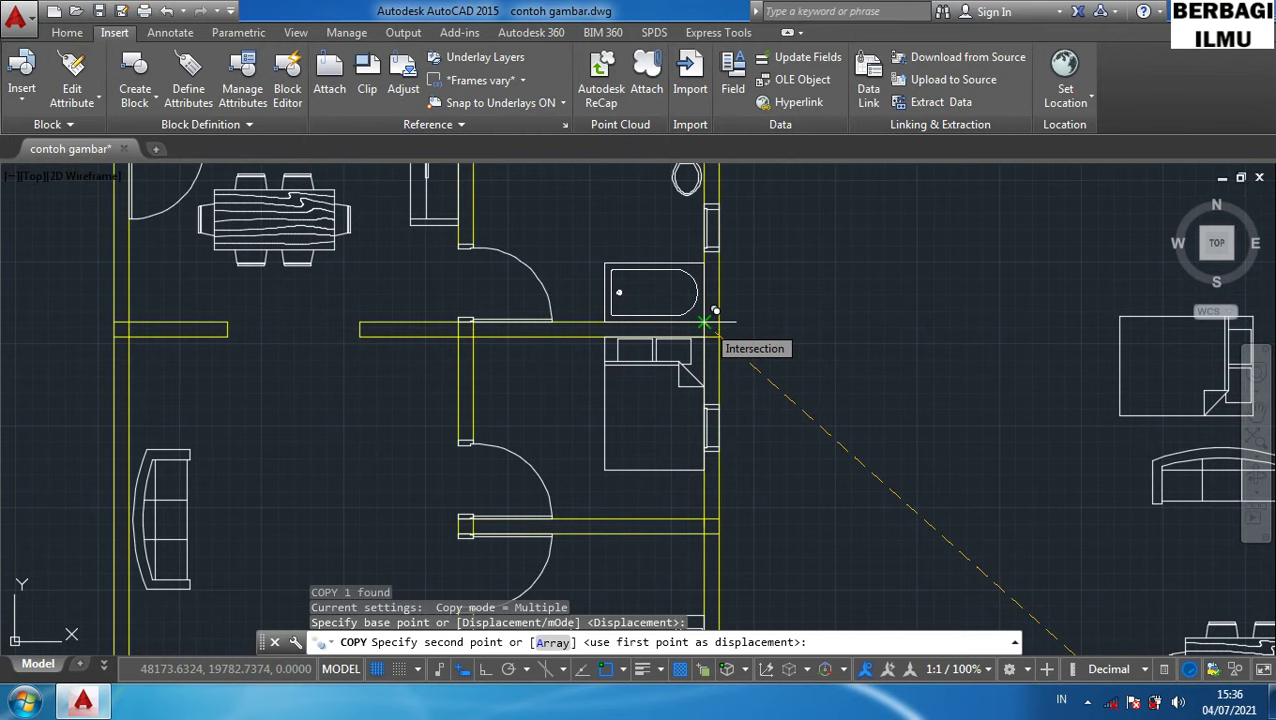
scroll(625, 285, down, 1)
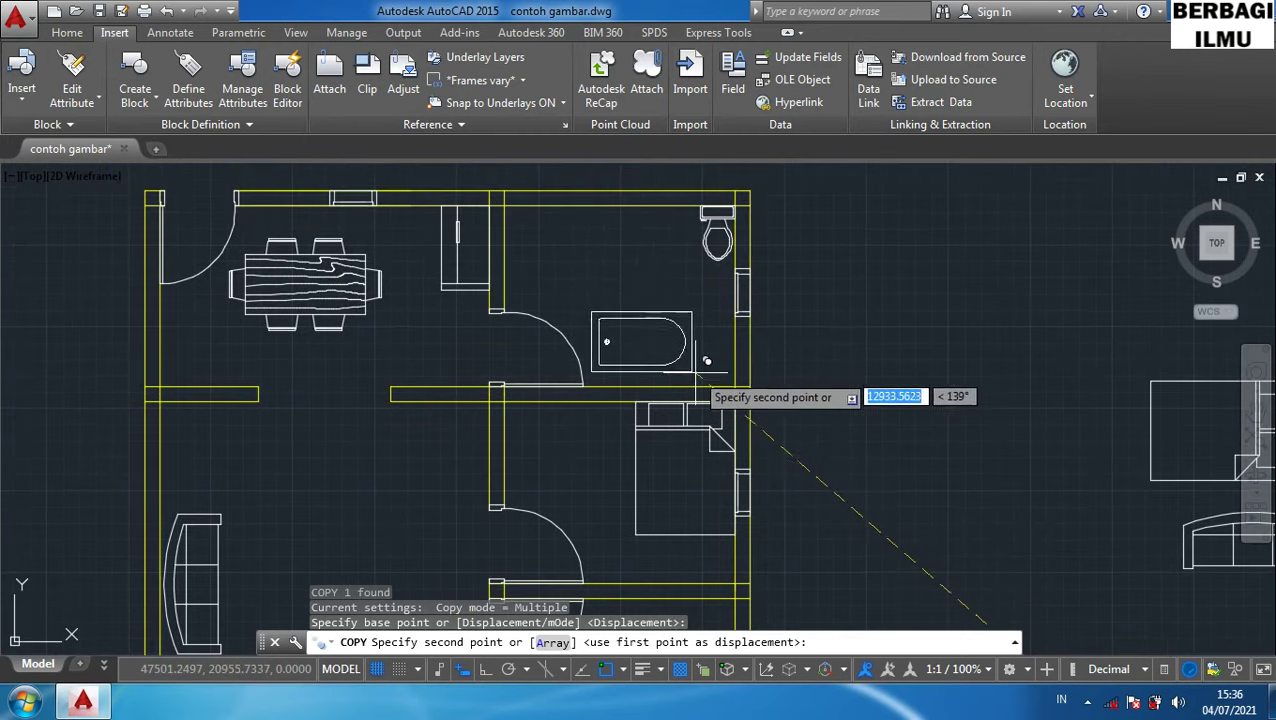
click(740, 385)
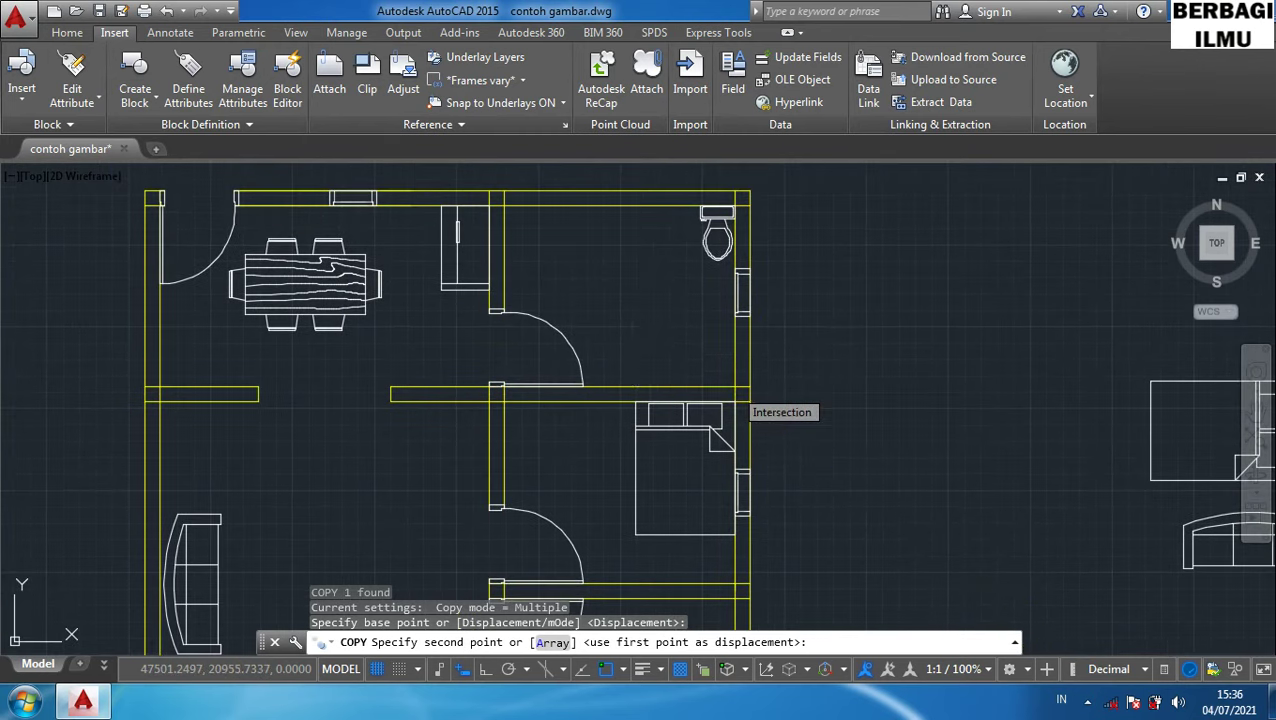
key(Escape)
scroll(889, 355, down, 3)
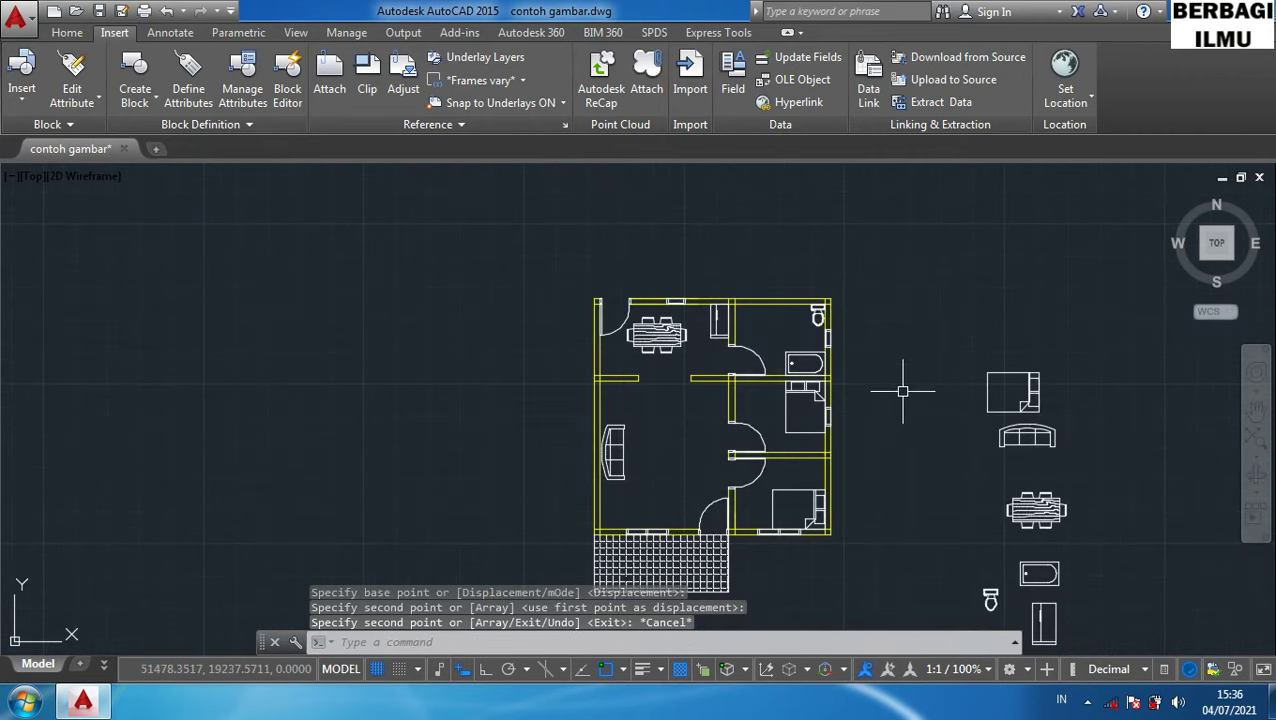
middle_drag(900, 410, 906, 338)
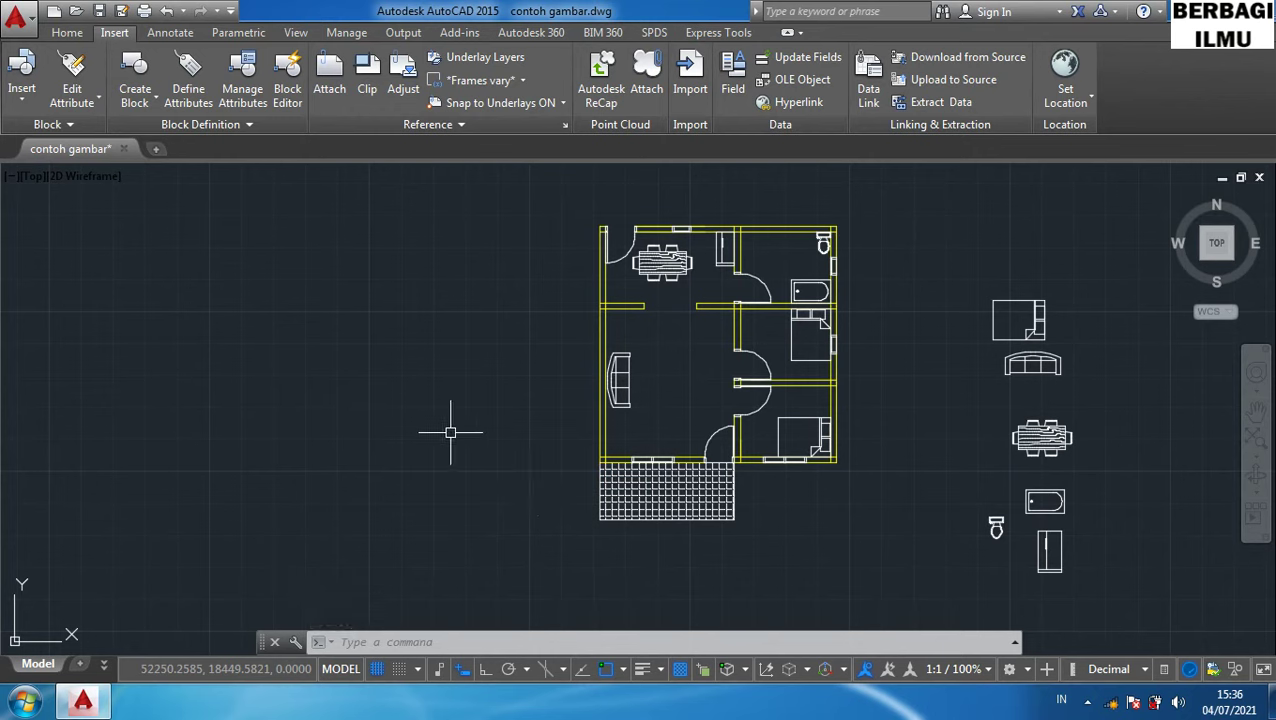
Reopen DesignCenter with DCENTER and step back to the Sample folder's subfolders.
text(D)
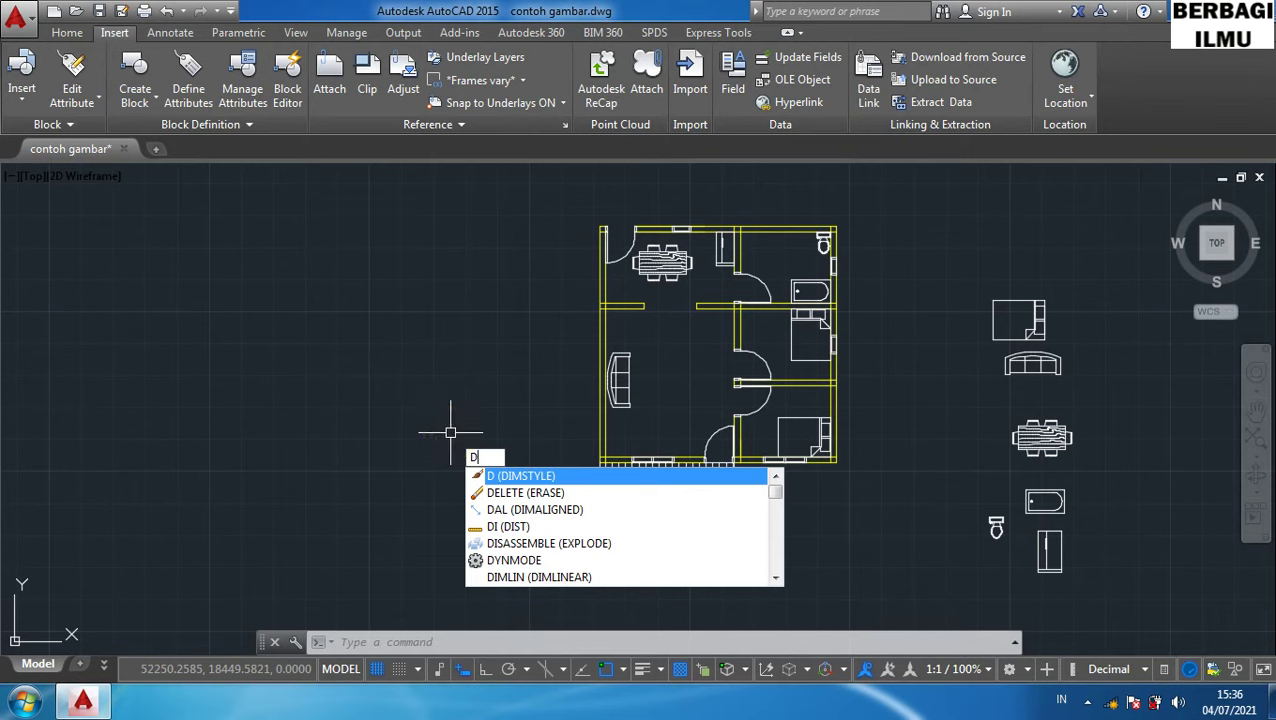
text(CEN)
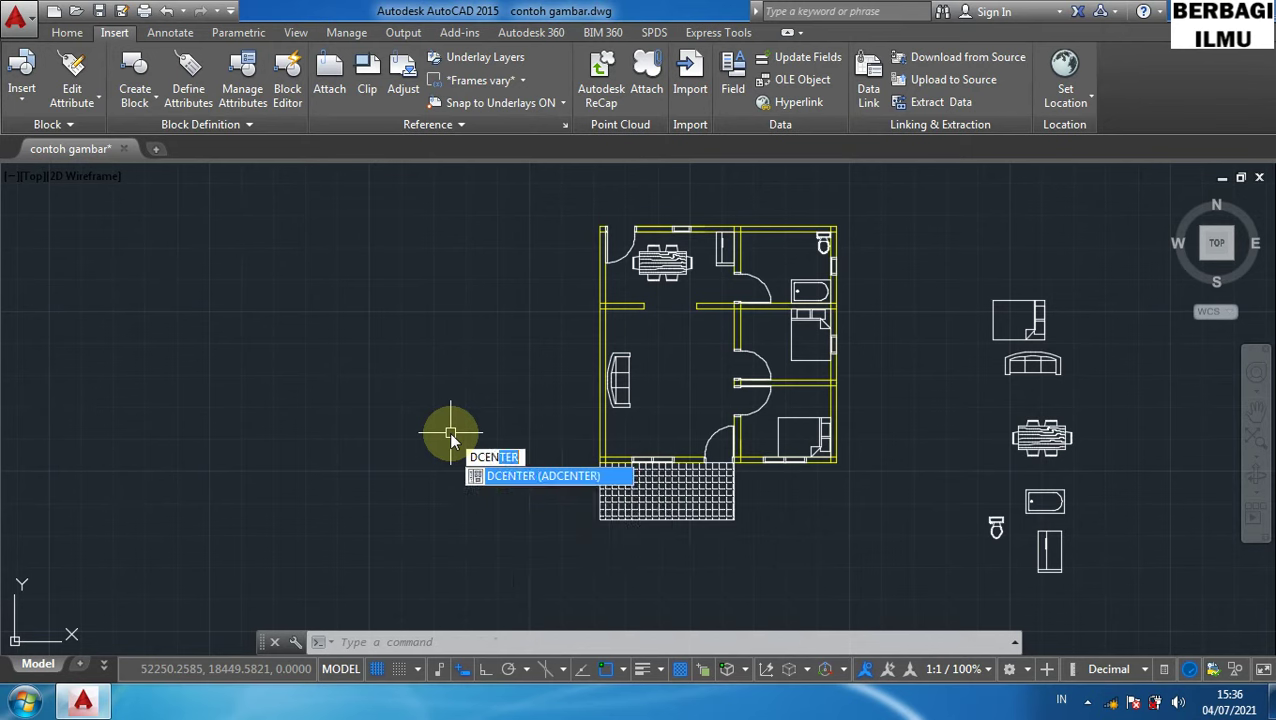
text(TER)
key(Return)
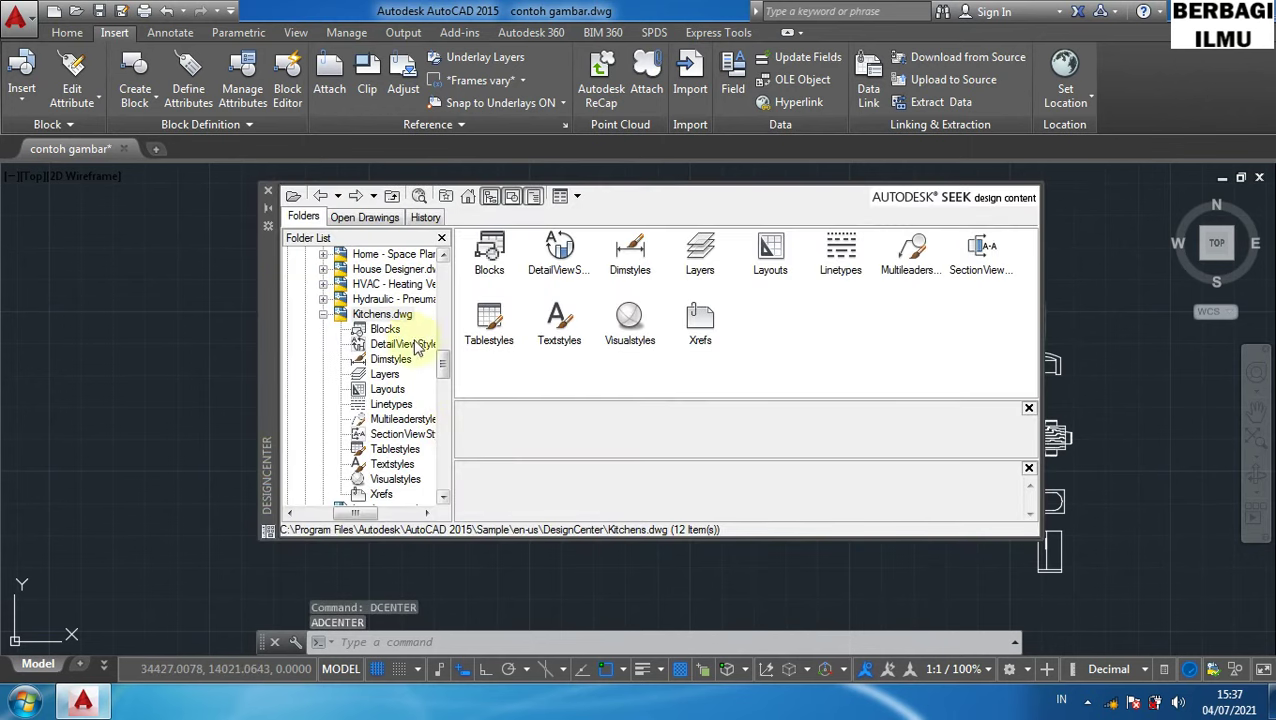
click(322, 196)
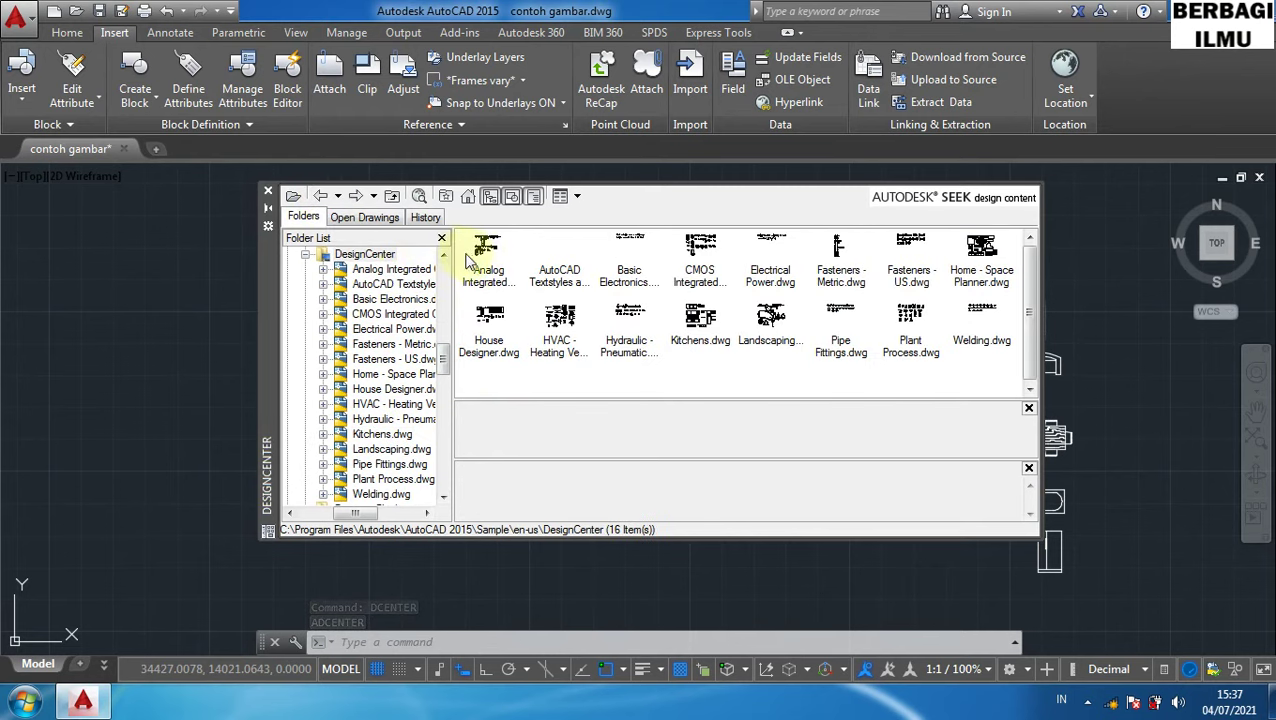
click(320, 197)
click(319, 198)
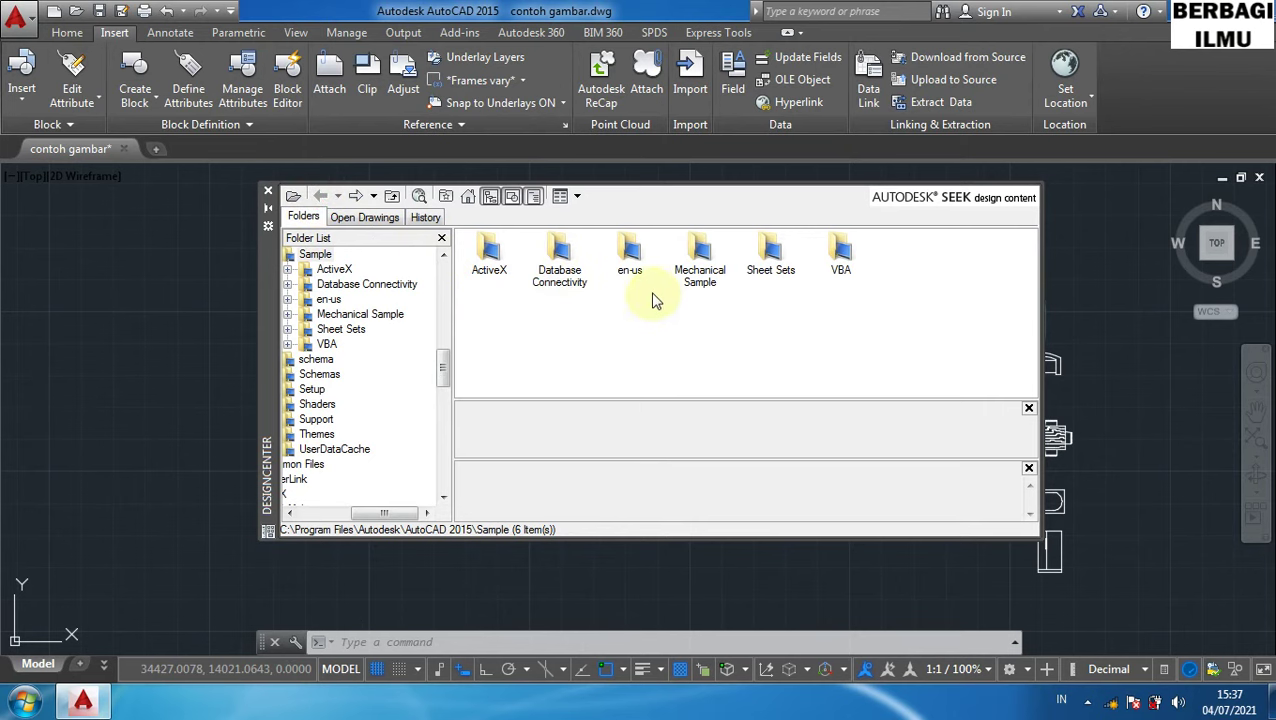
Open en-us > DesignCenter and browse the Analog Integrated Circuits blocks.
double_click(632, 264)
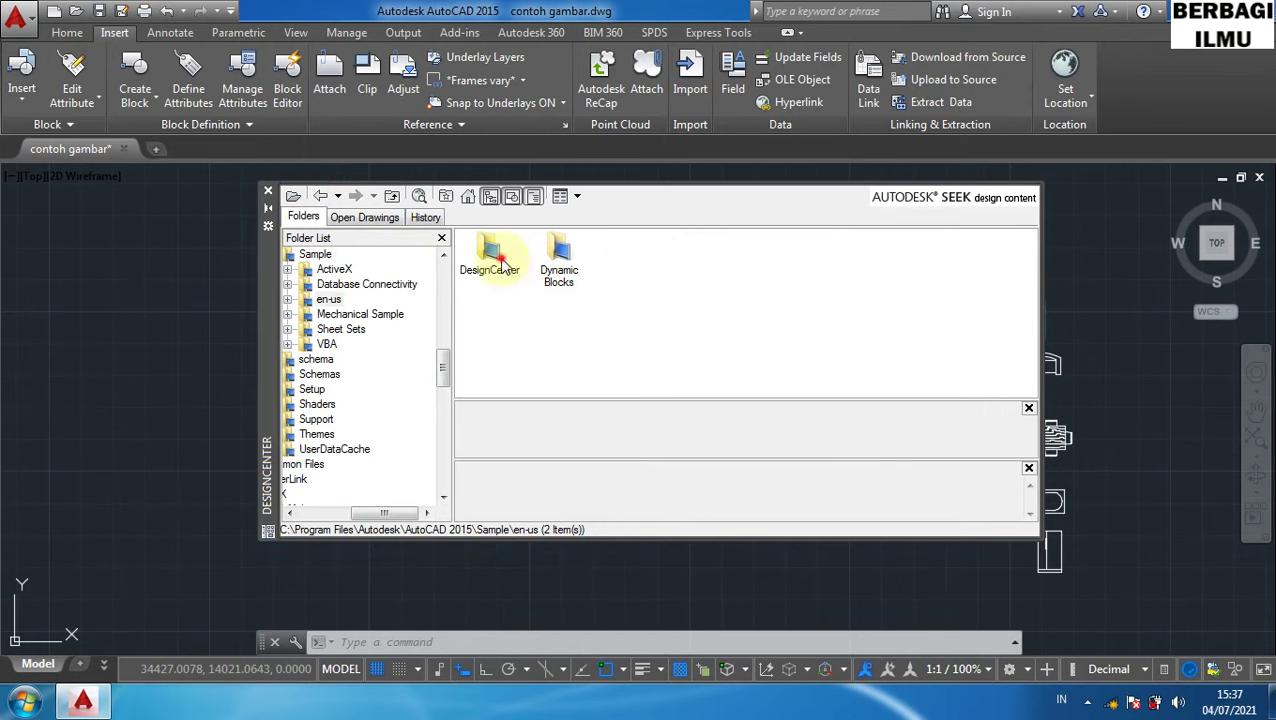
double_click(503, 262)
double_click(487, 262)
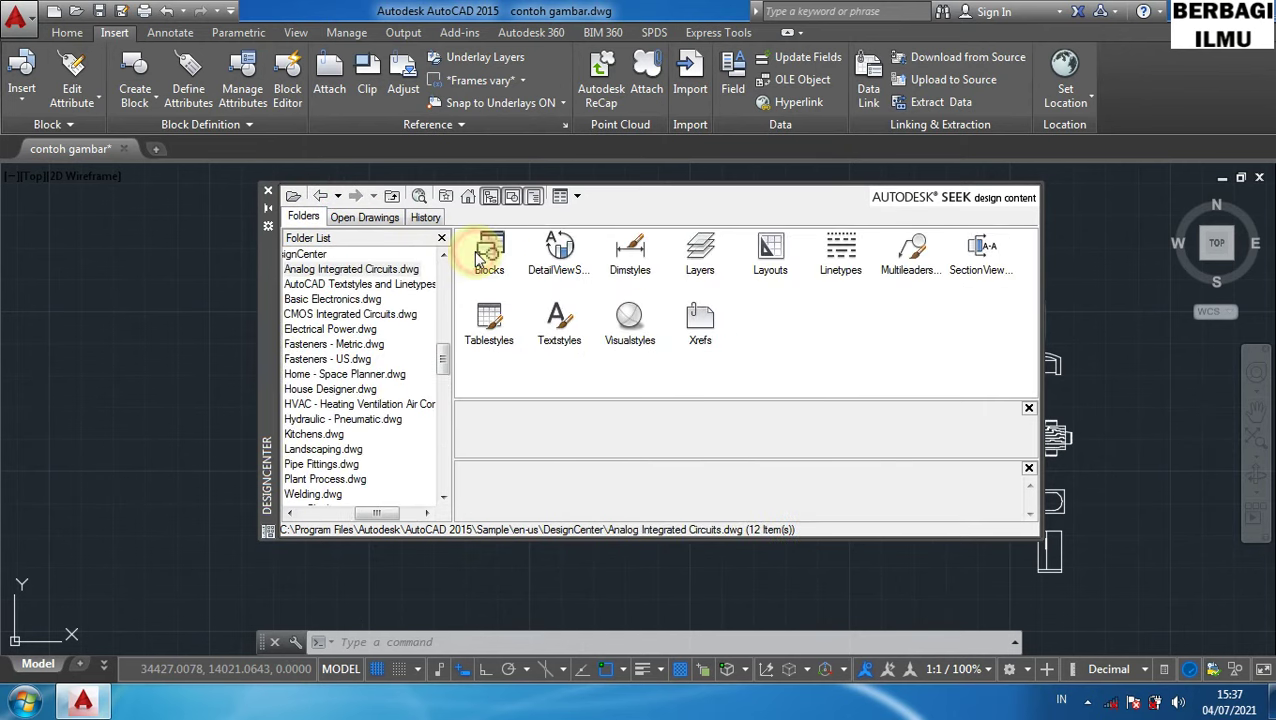
double_click(490, 258)
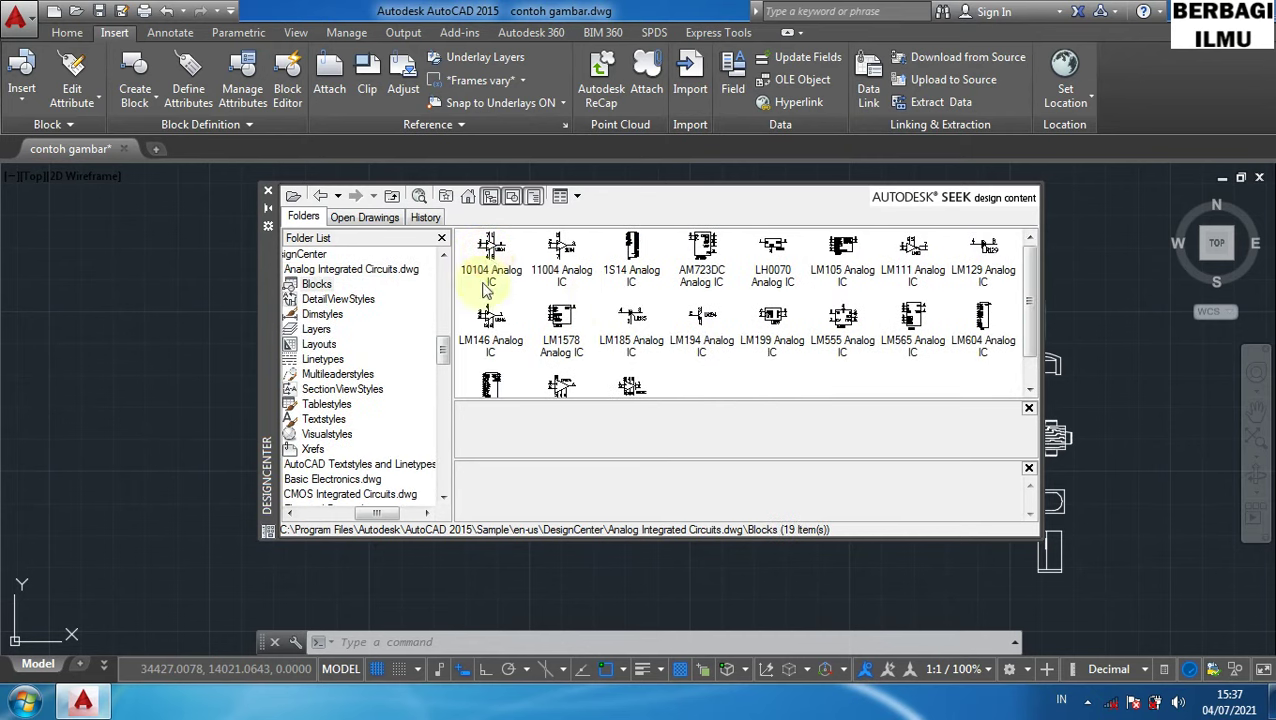
click(322, 196)
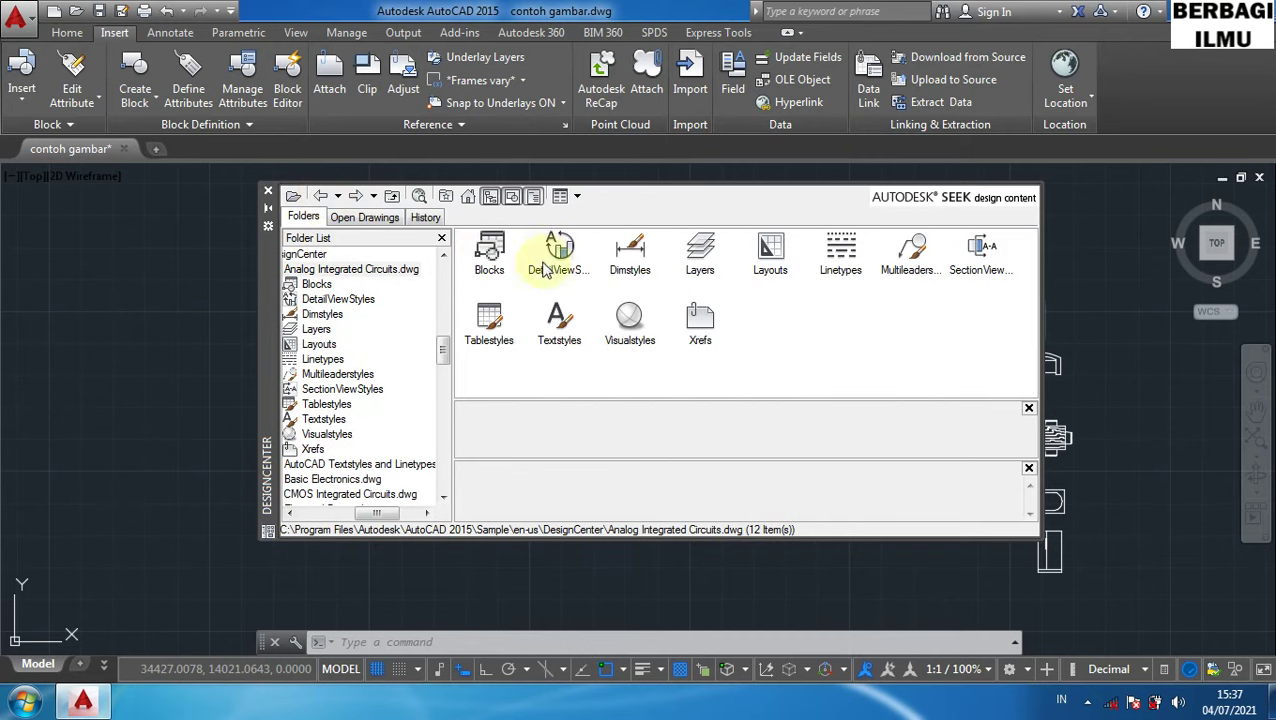
click(321, 196)
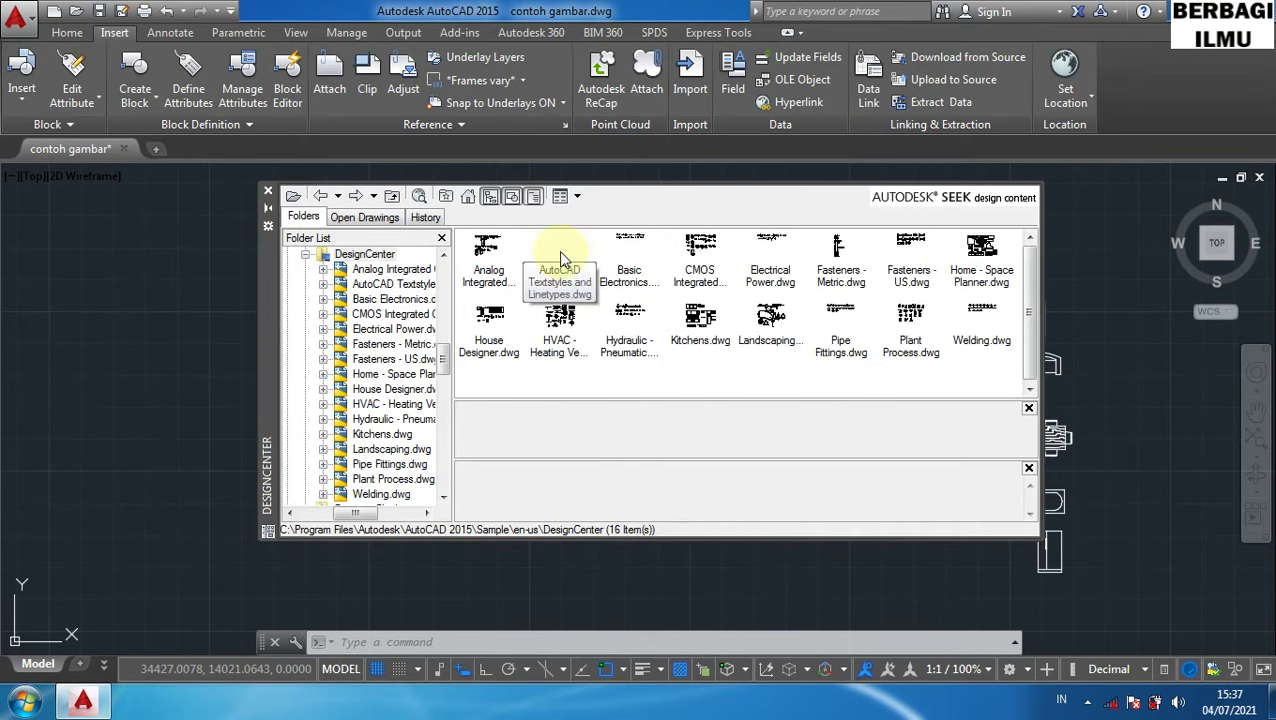
Browse the Basic Electronics and CMOS Integrated Circuits blocks, returning to the drawing list.
double_click(629, 250)
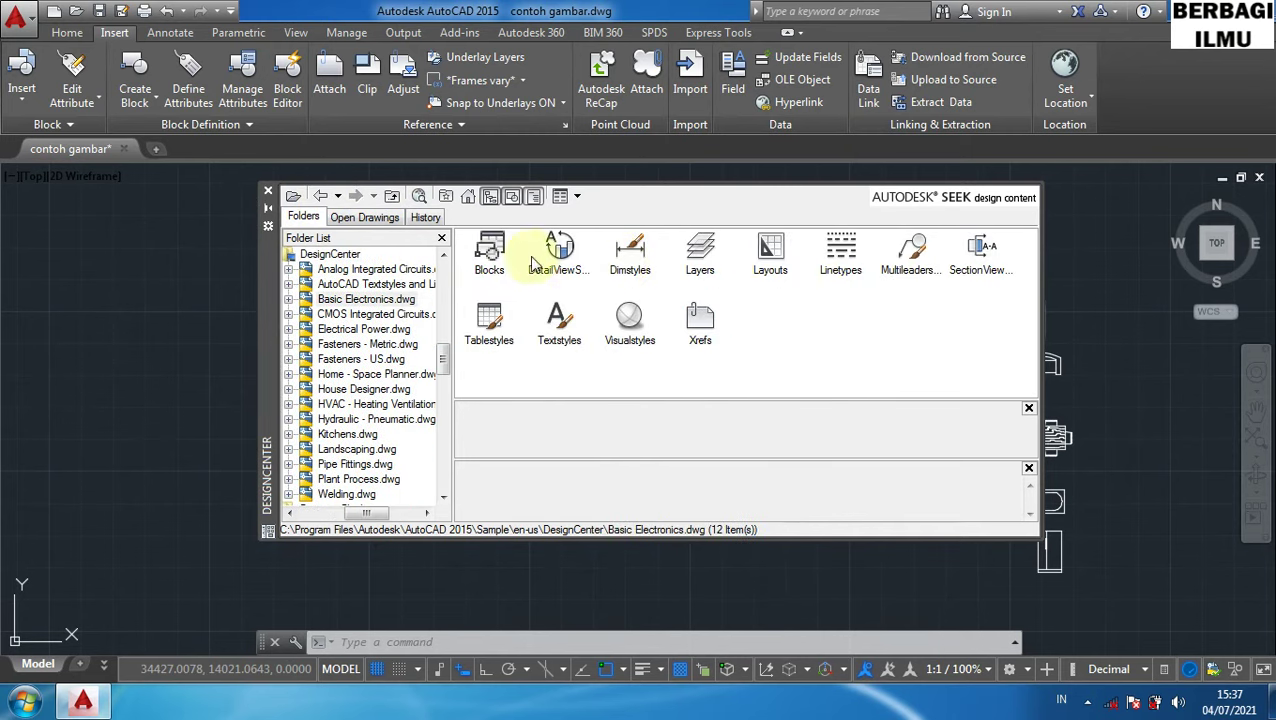
double_click(489, 250)
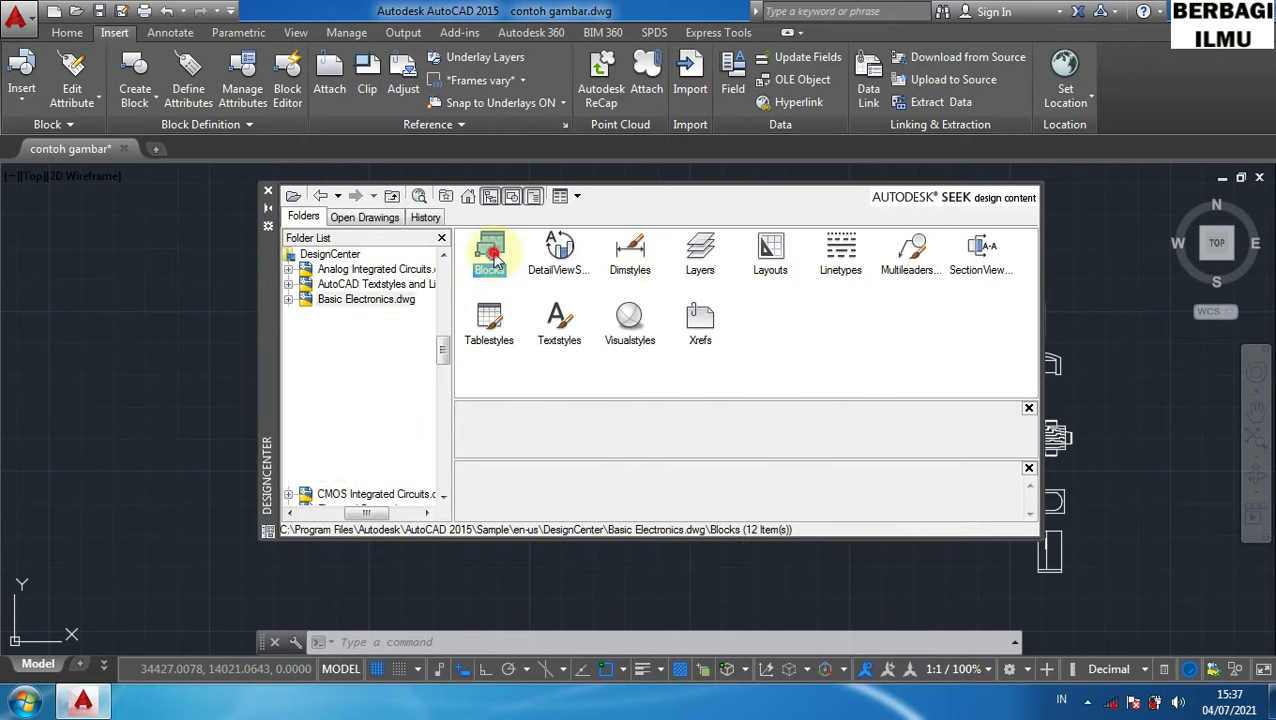
click(321, 196)
click(321, 196)
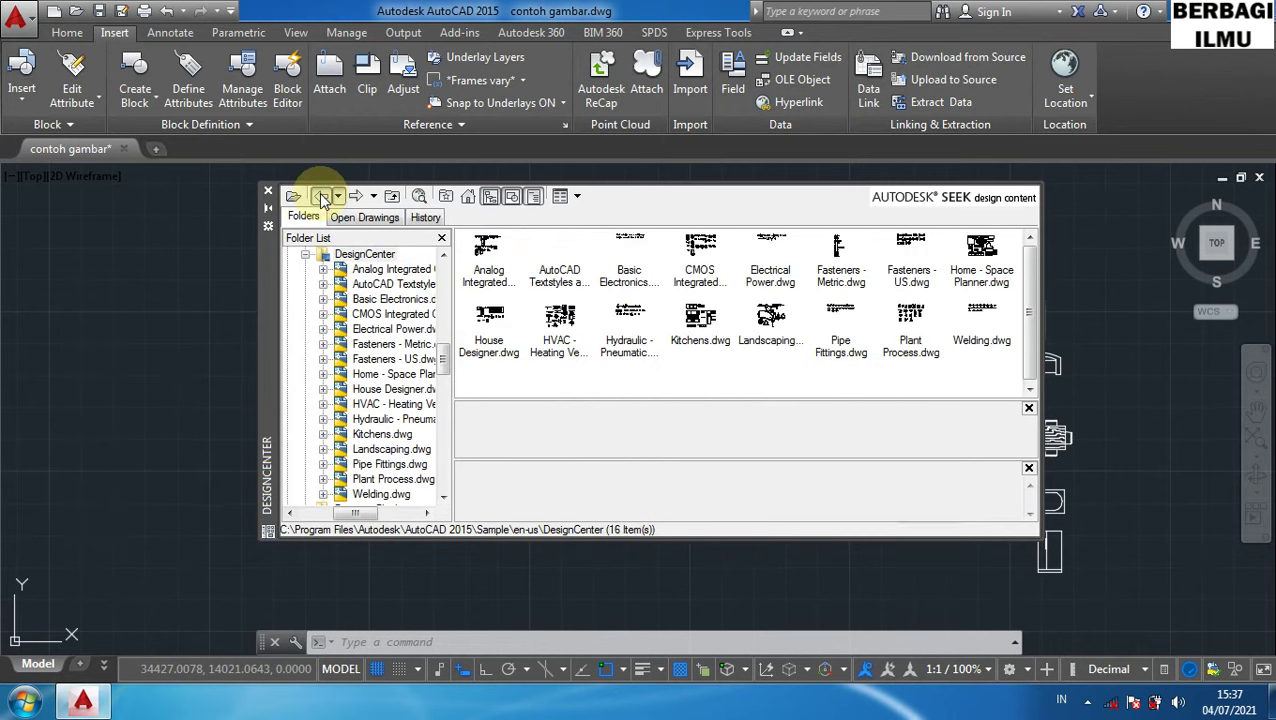
double_click(701, 258)
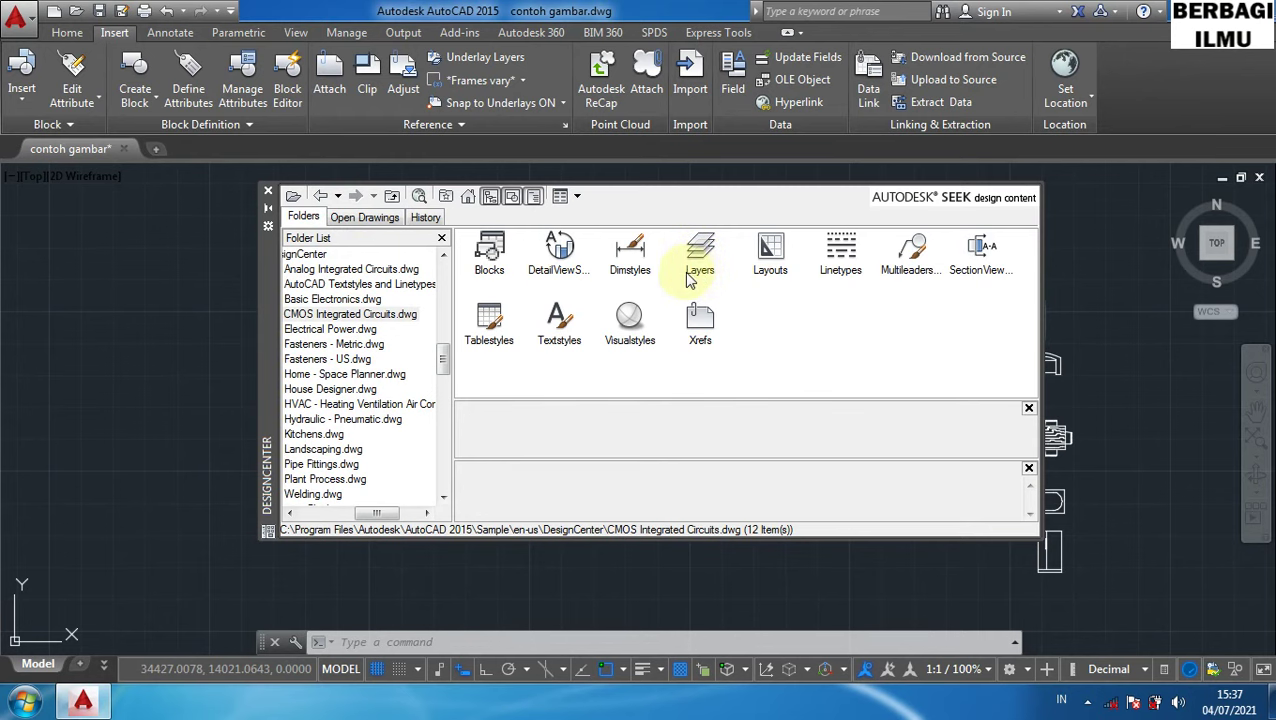
double_click(490, 258)
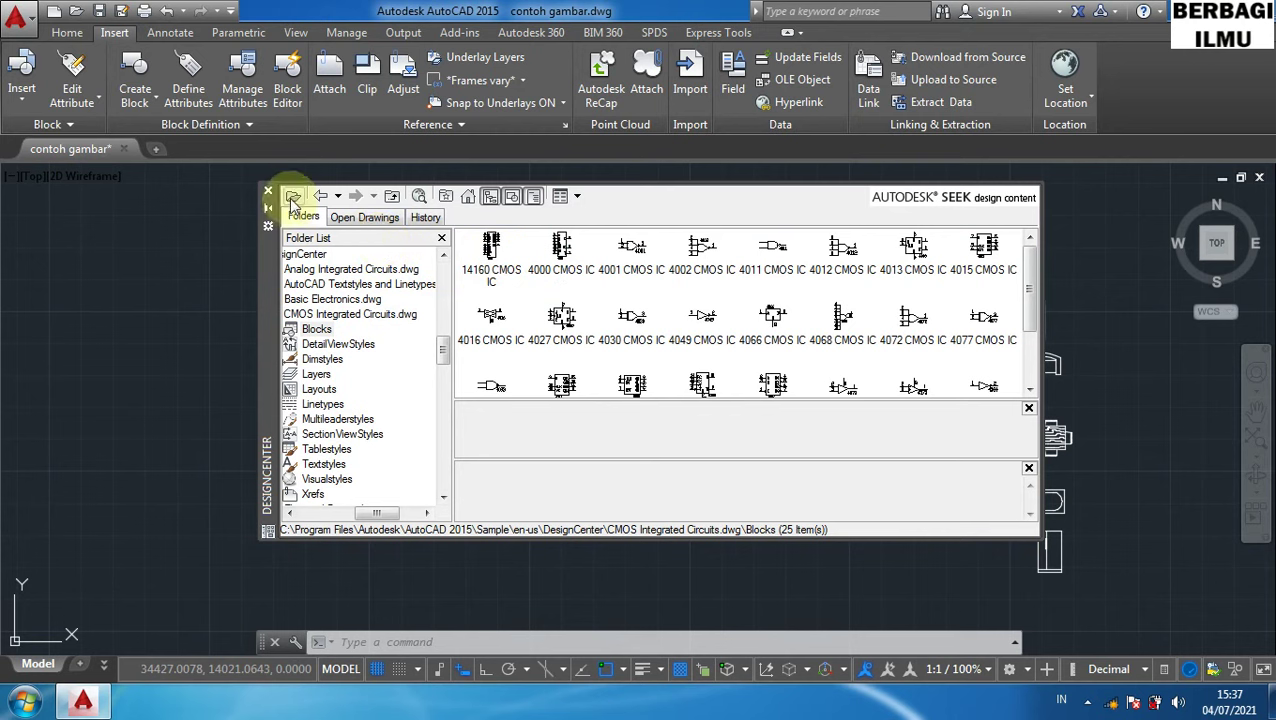
click(320, 196)
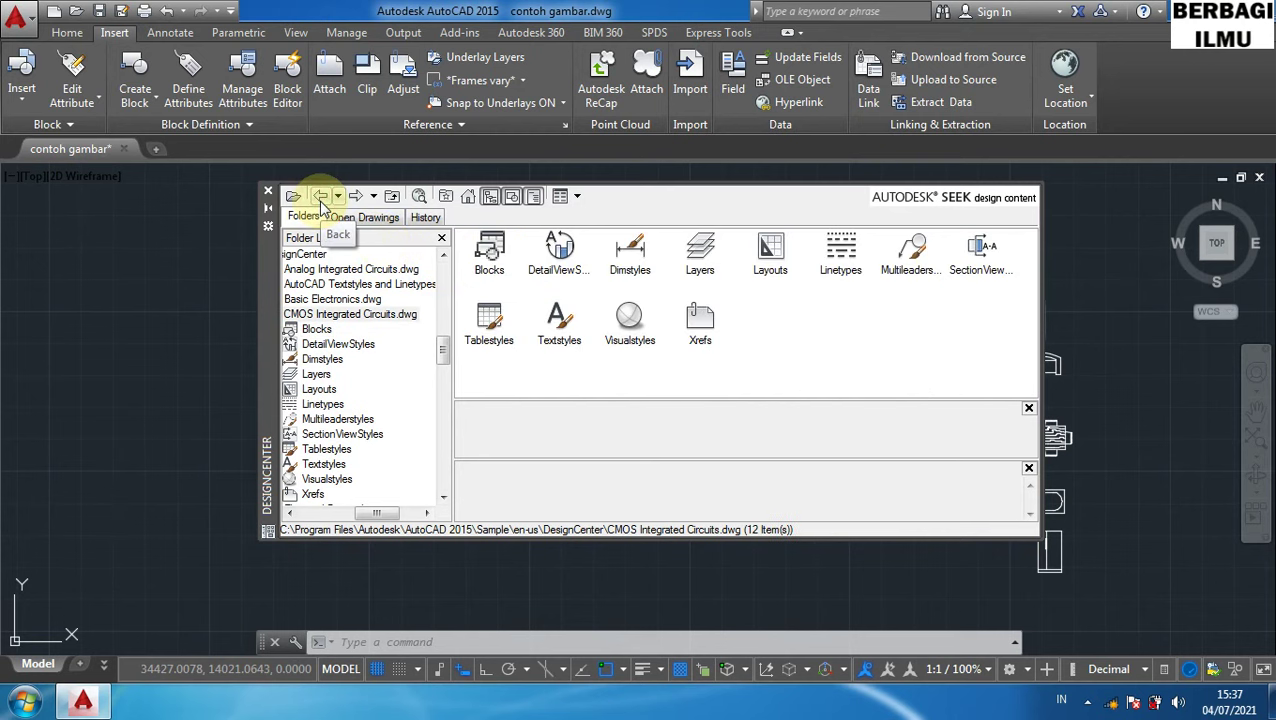
click(320, 196)
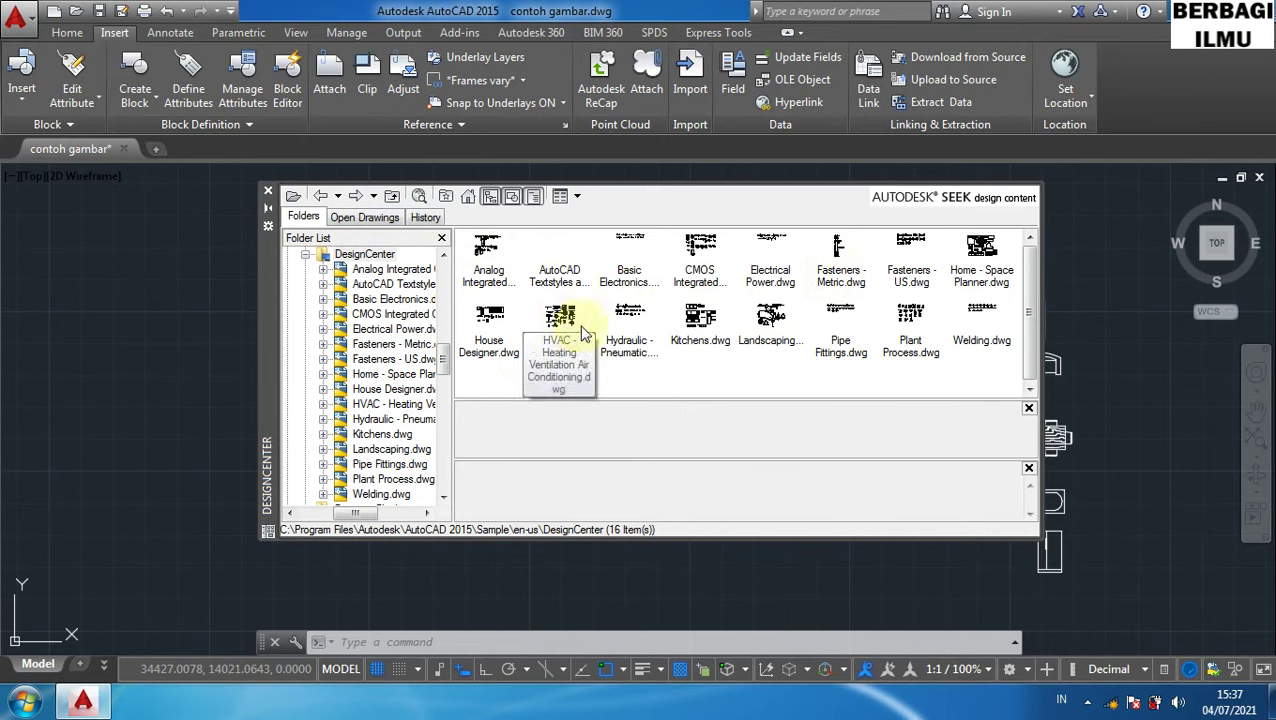
List the Landscaping.dwg blocks and preview the Car - sedan side block.
double_click(766, 322)
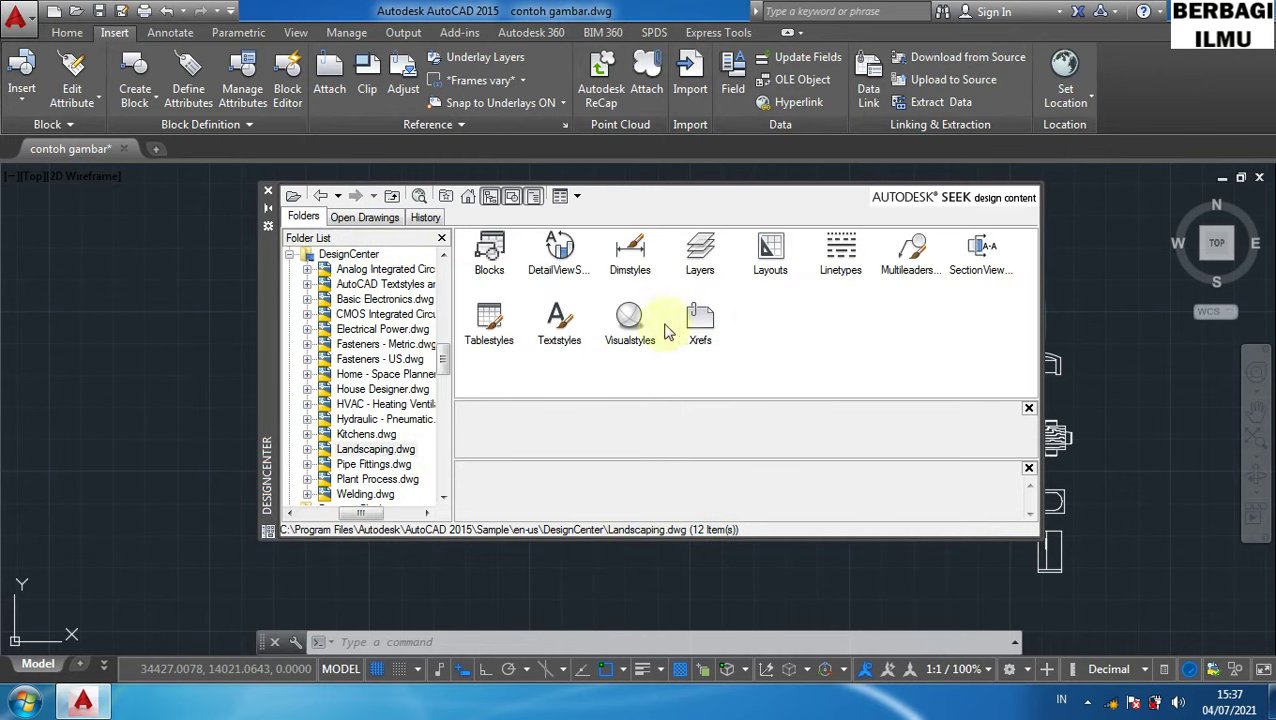
double_click(489, 252)
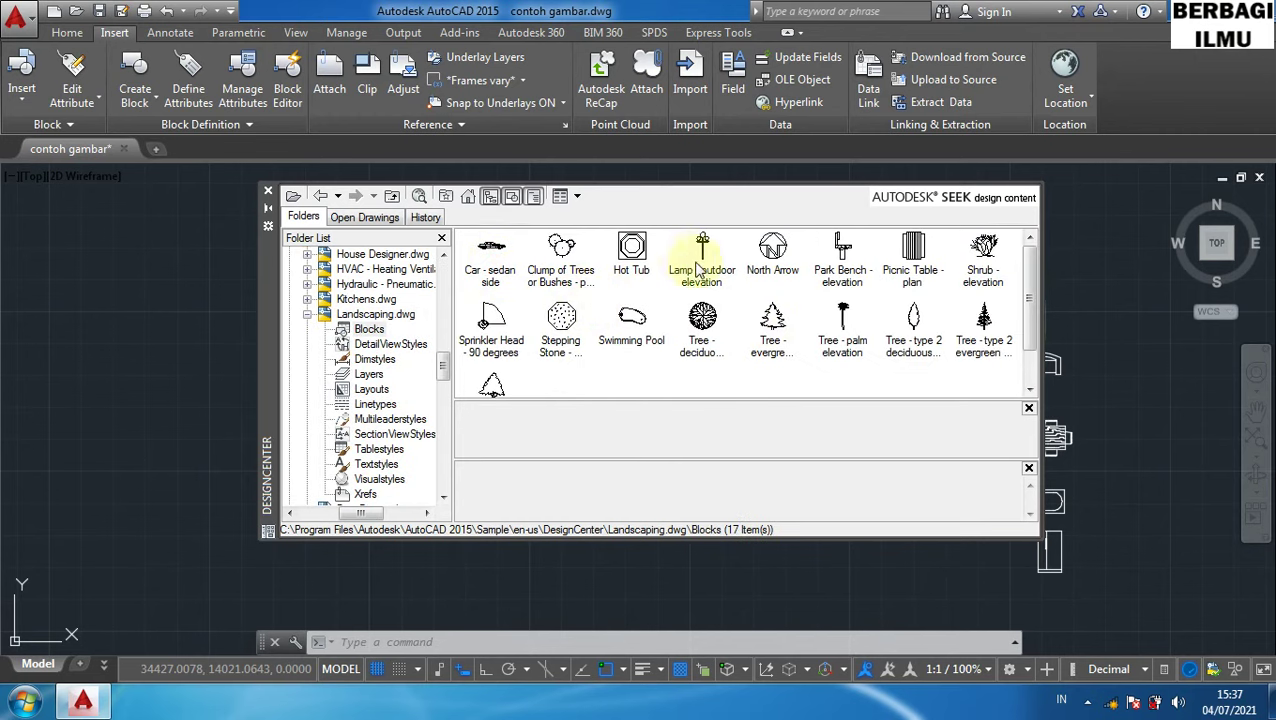
mouse_move(1032, 329)
mouse_down()
mouse_move(1054, 361)
mouse_move(1058, 290)
mouse_up()
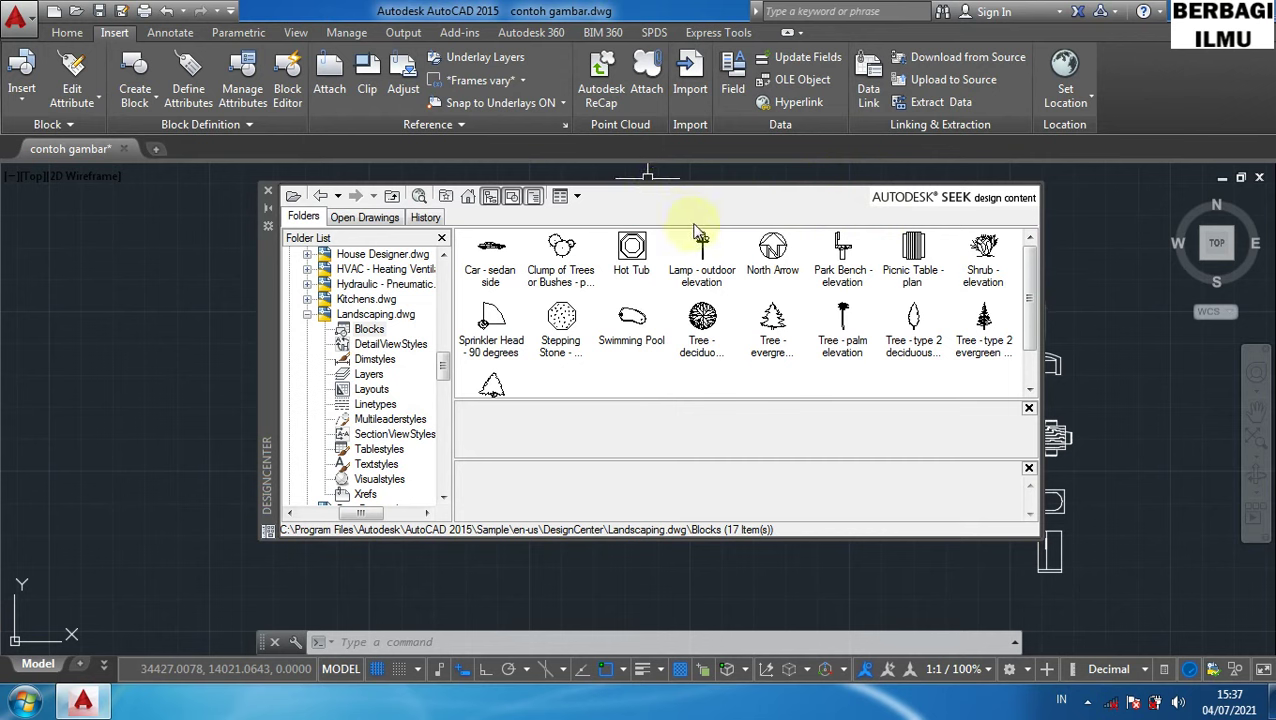
click(493, 257)
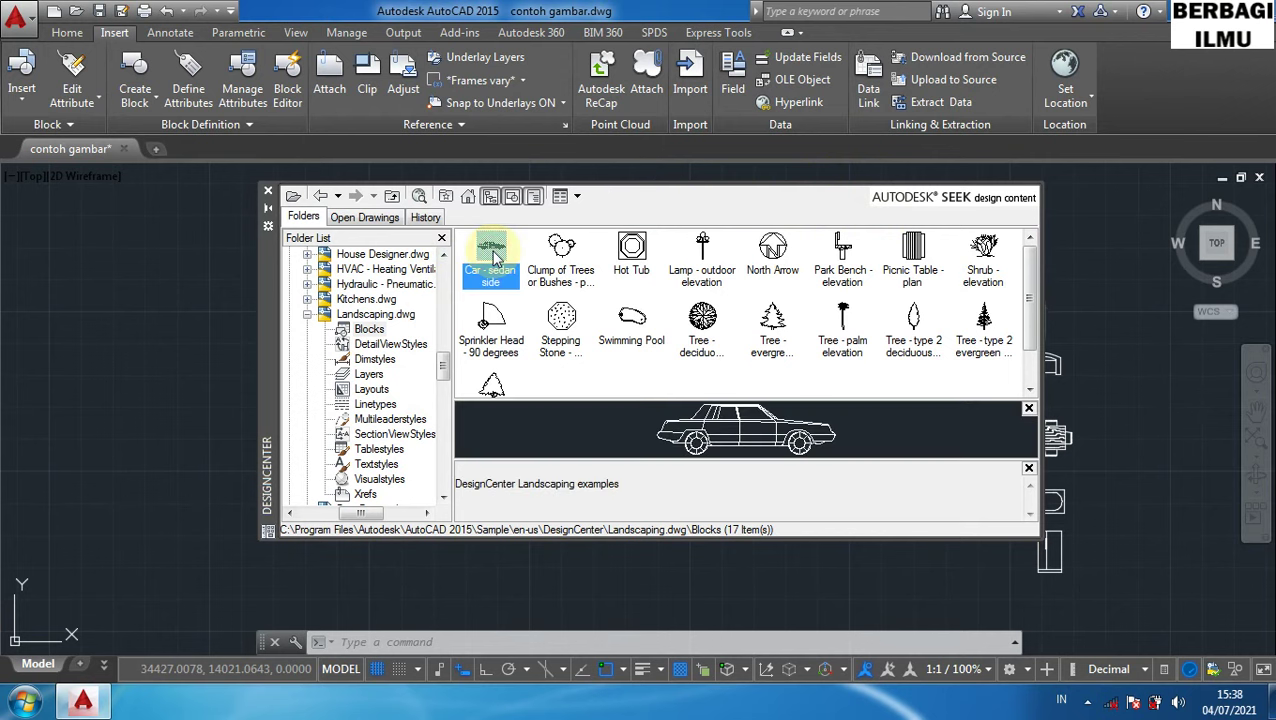
Insert the Car - sedan side block into the drawing.
double_click(493, 257)
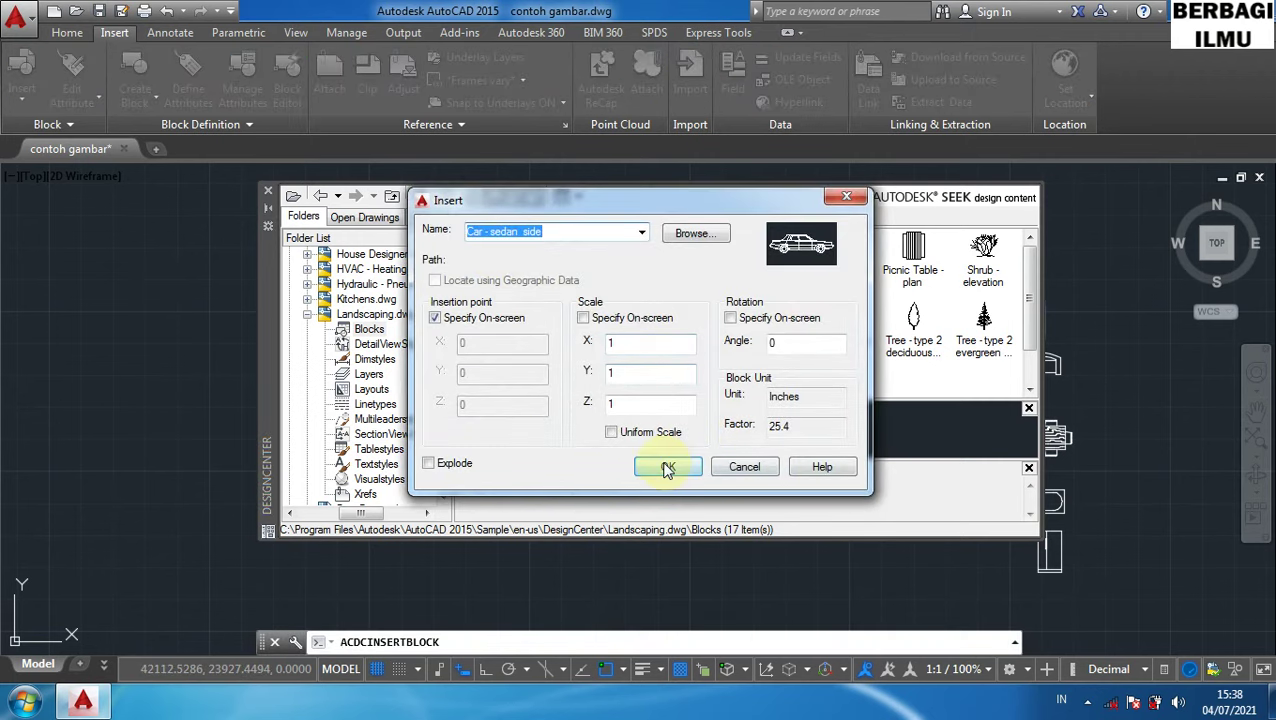
click(668, 467)
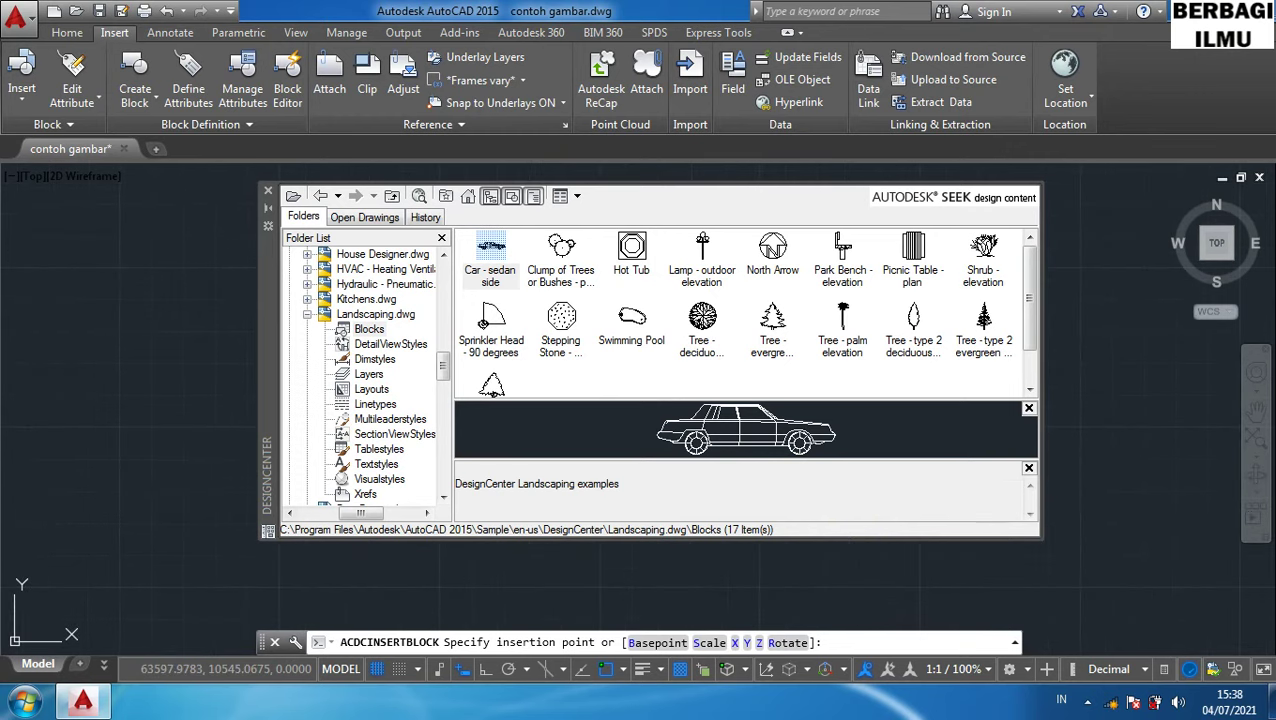
click(1187, 460)
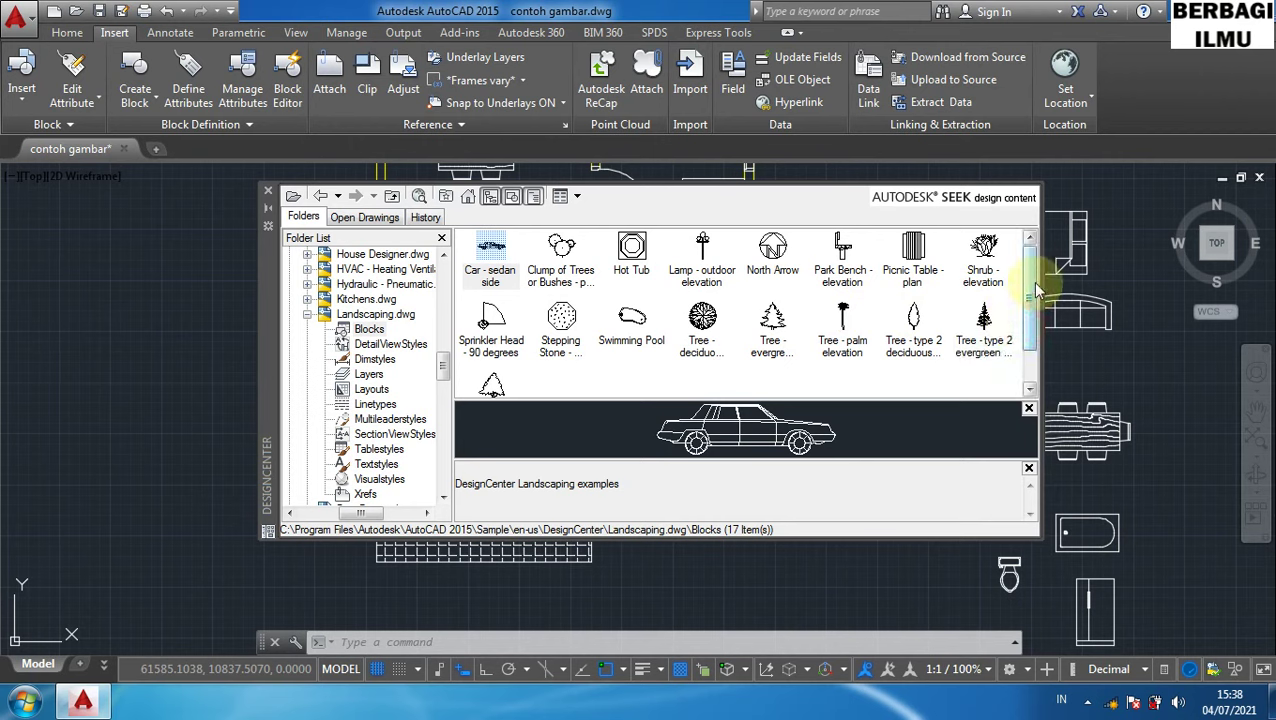
Insert a Shrub - elevation block below the floor plan.
scroll(1034, 320, down, 1)
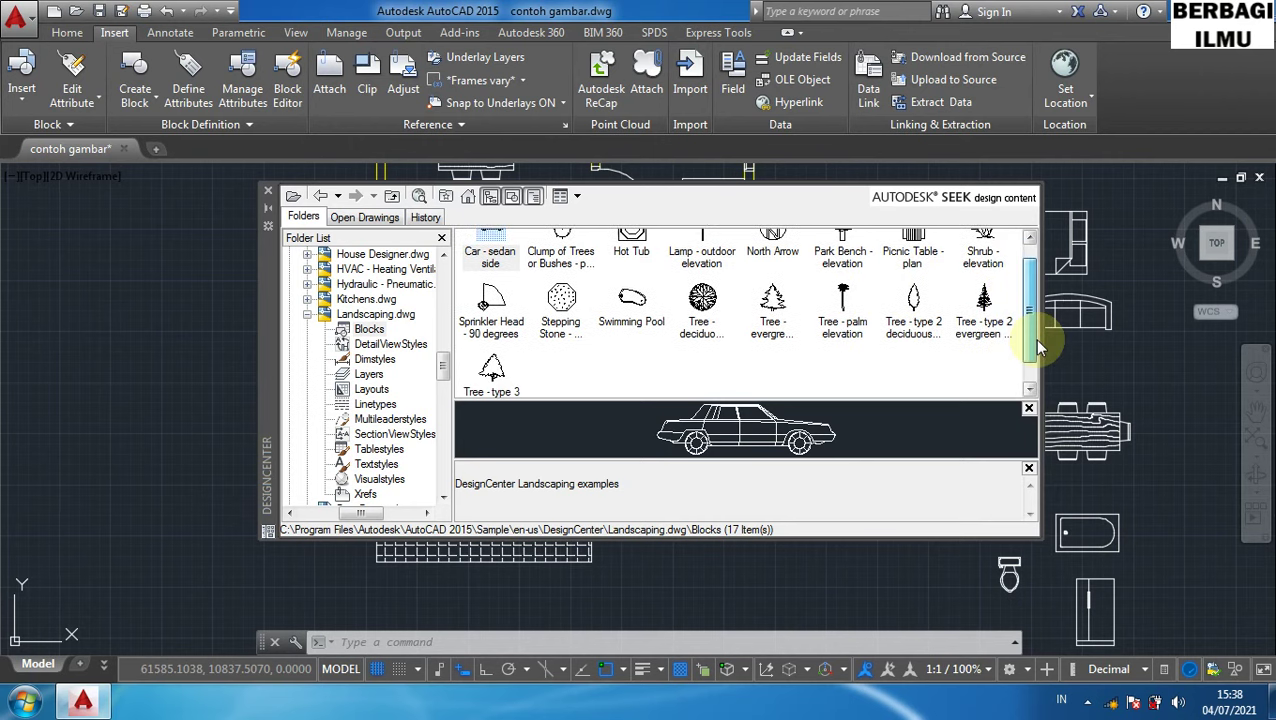
scroll(1036, 360, down, 1)
drag(1037, 382, 1037, 260)
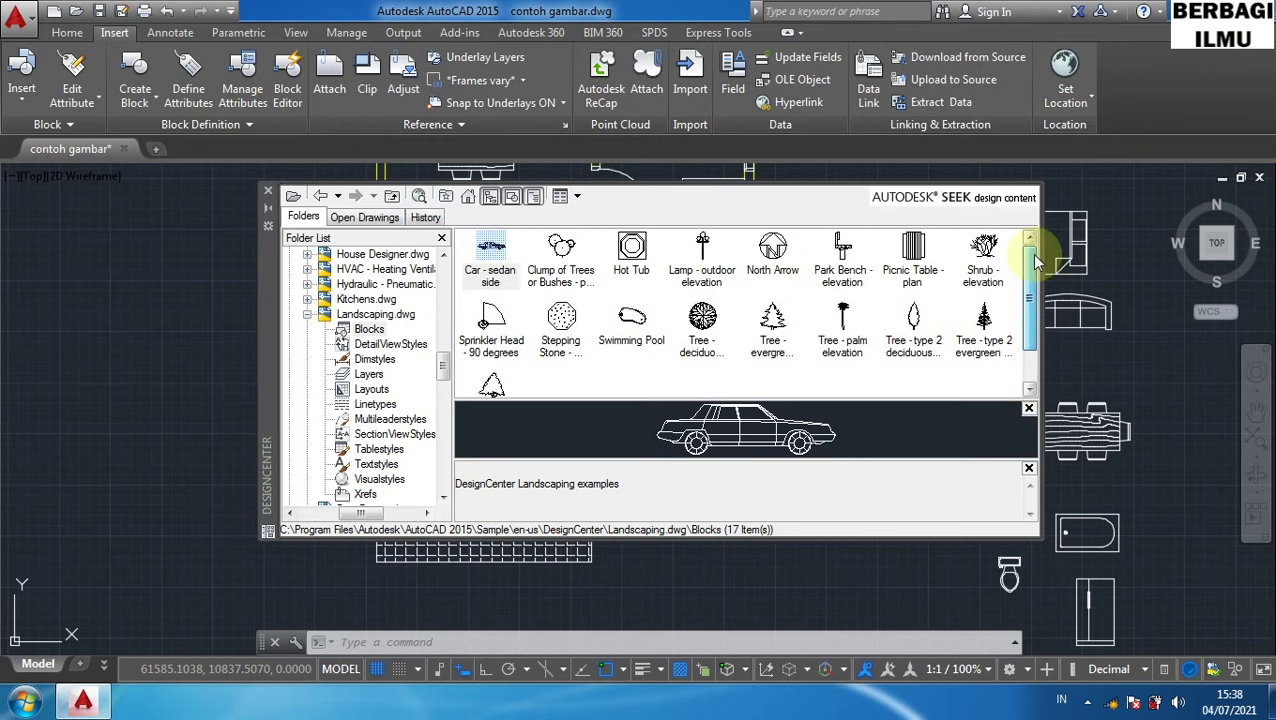
double_click(984, 258)
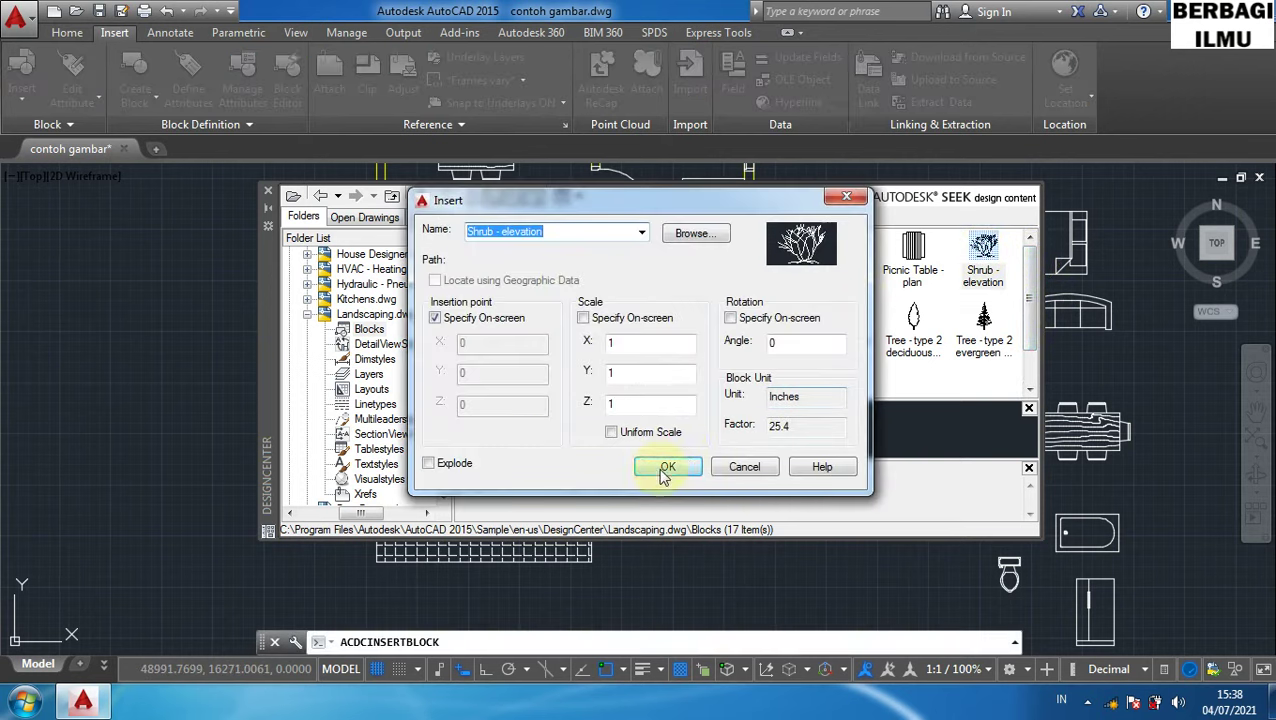
click(664, 469)
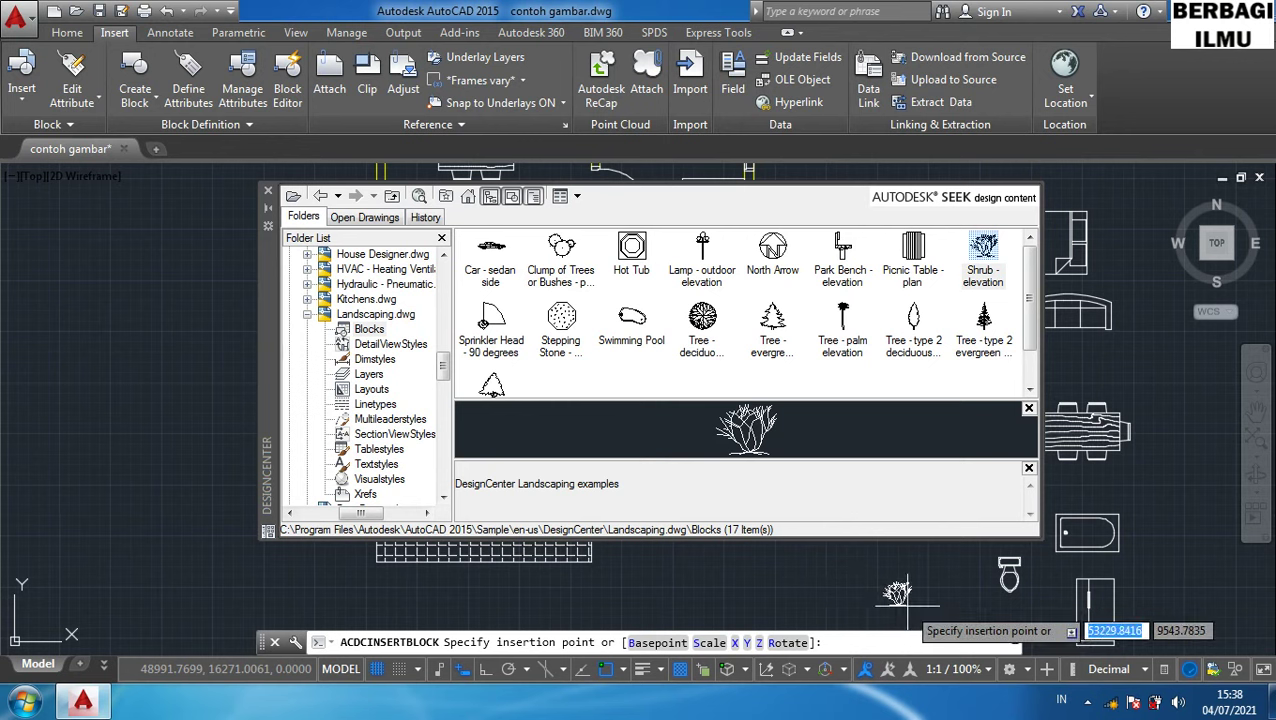
click(918, 604)
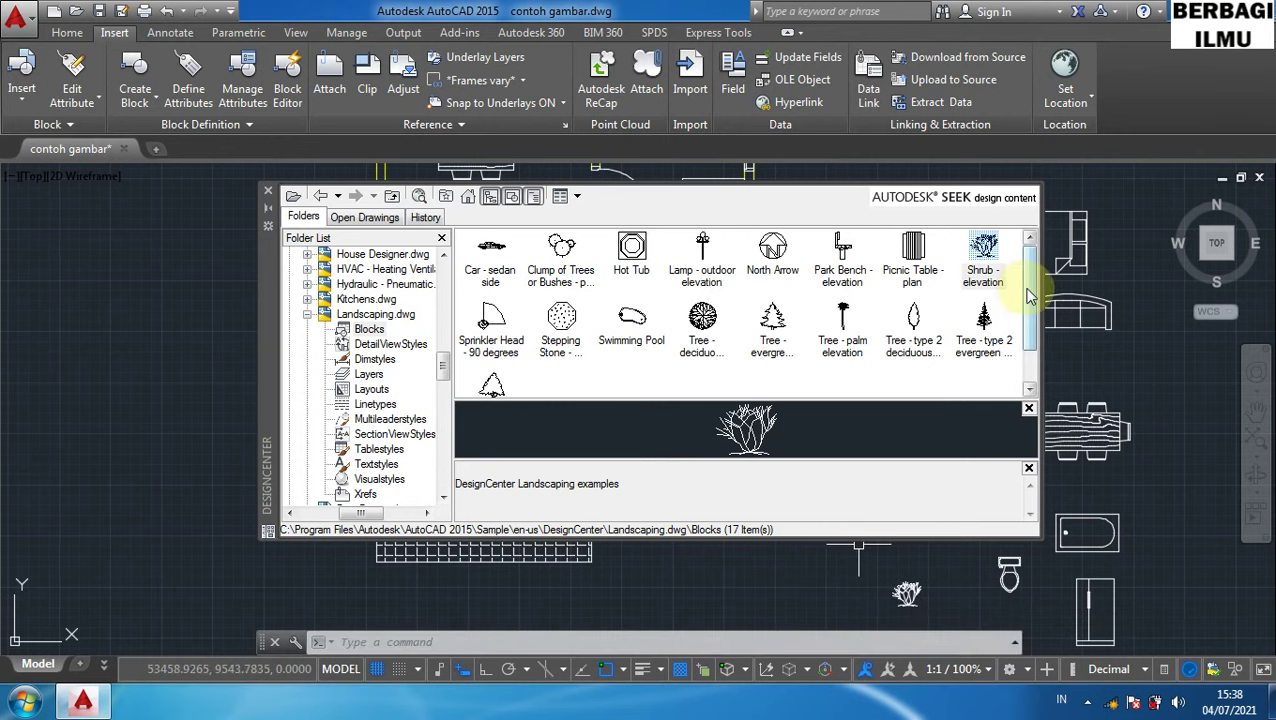
mouse_move(1030, 296)
mouse_down()
mouse_move(1030, 336)
mouse_move(1030, 308)
mouse_up()
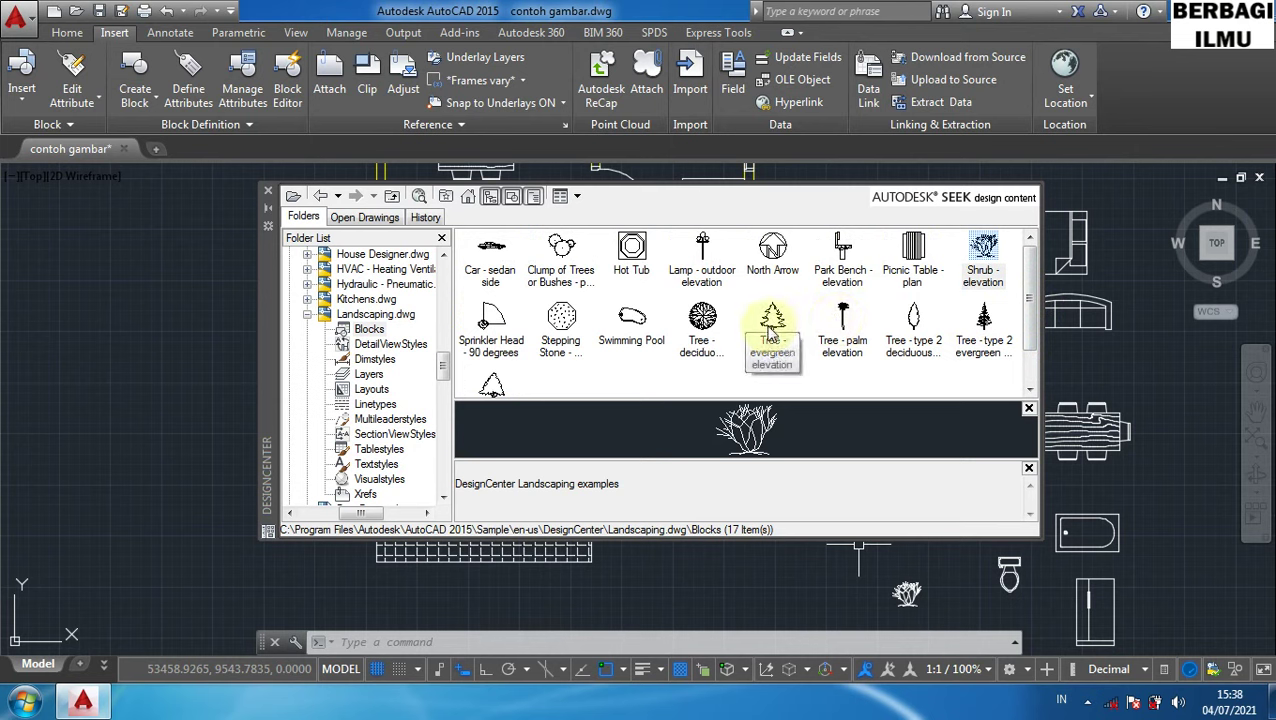
Insert the Tree - type 3 evergreen elevation block beside the shrub at scale 1, angle 0.
double_click(491, 385)
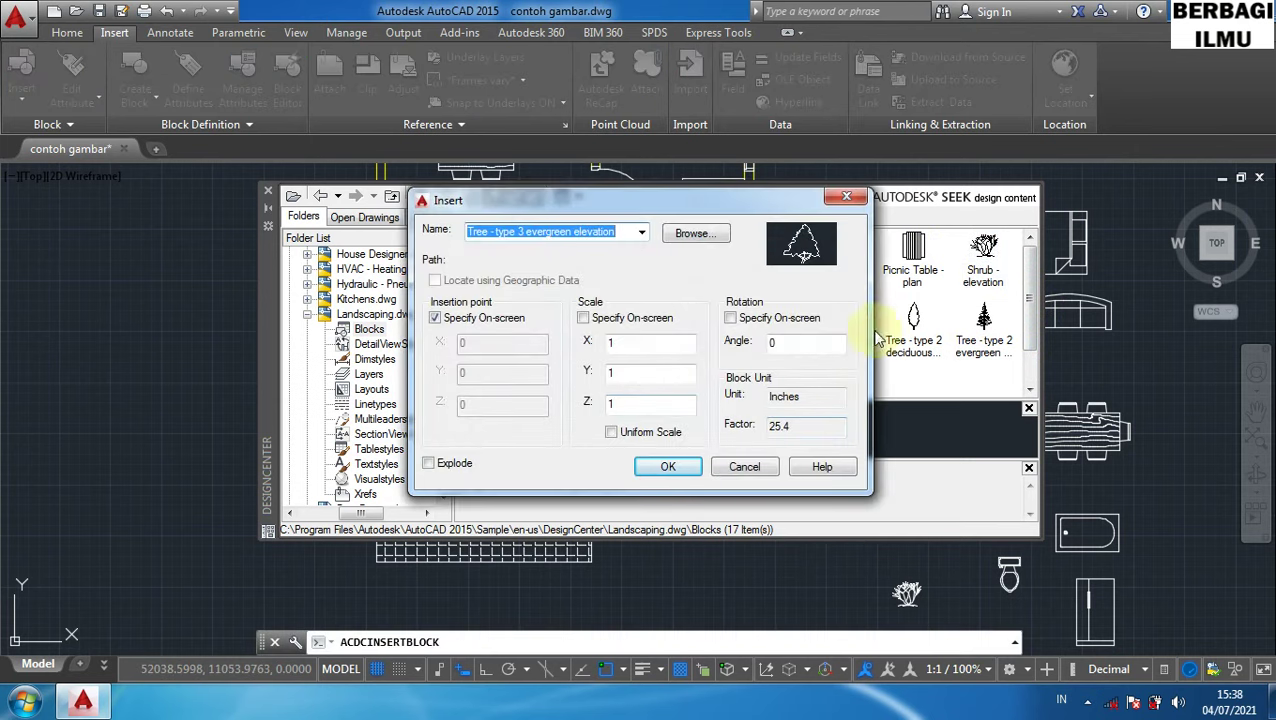
click(668, 467)
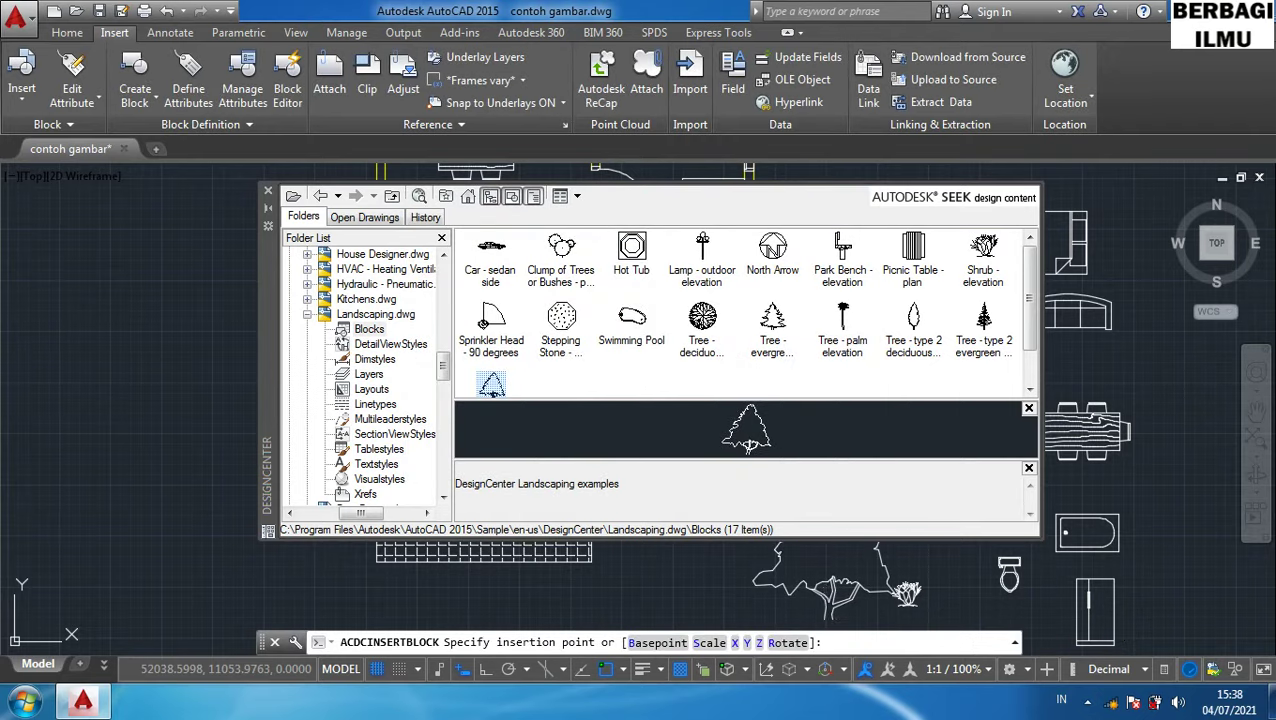
click(818, 604)
scroll(787, 578, down, 3)
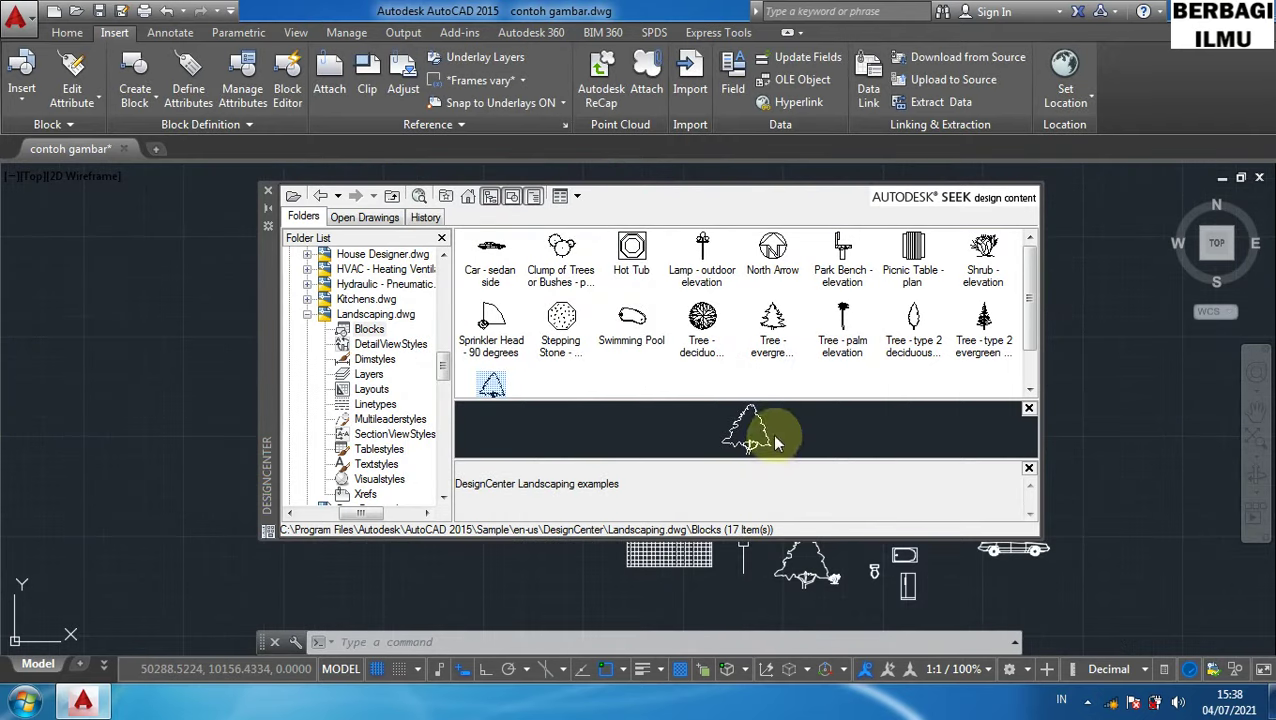
Back out to the sample drawings, preview several, and list the Plant Process blocks.
click(322, 196)
click(322, 196)
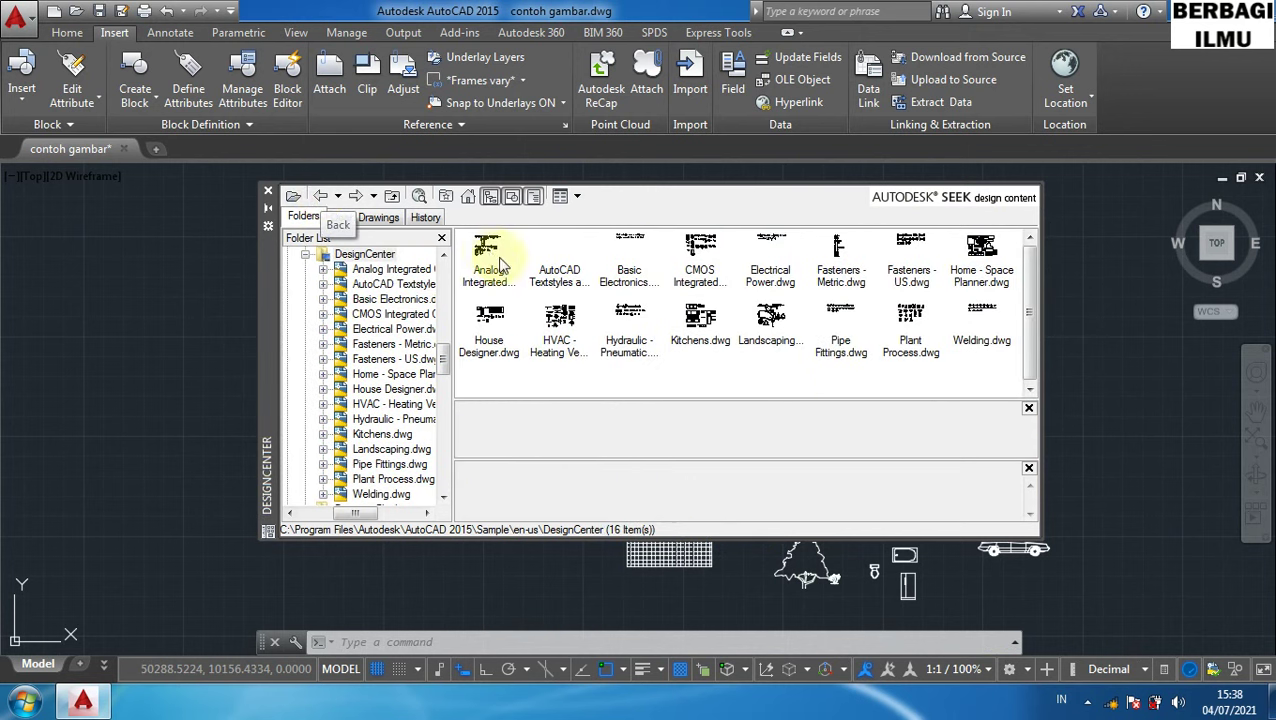
click(985, 265)
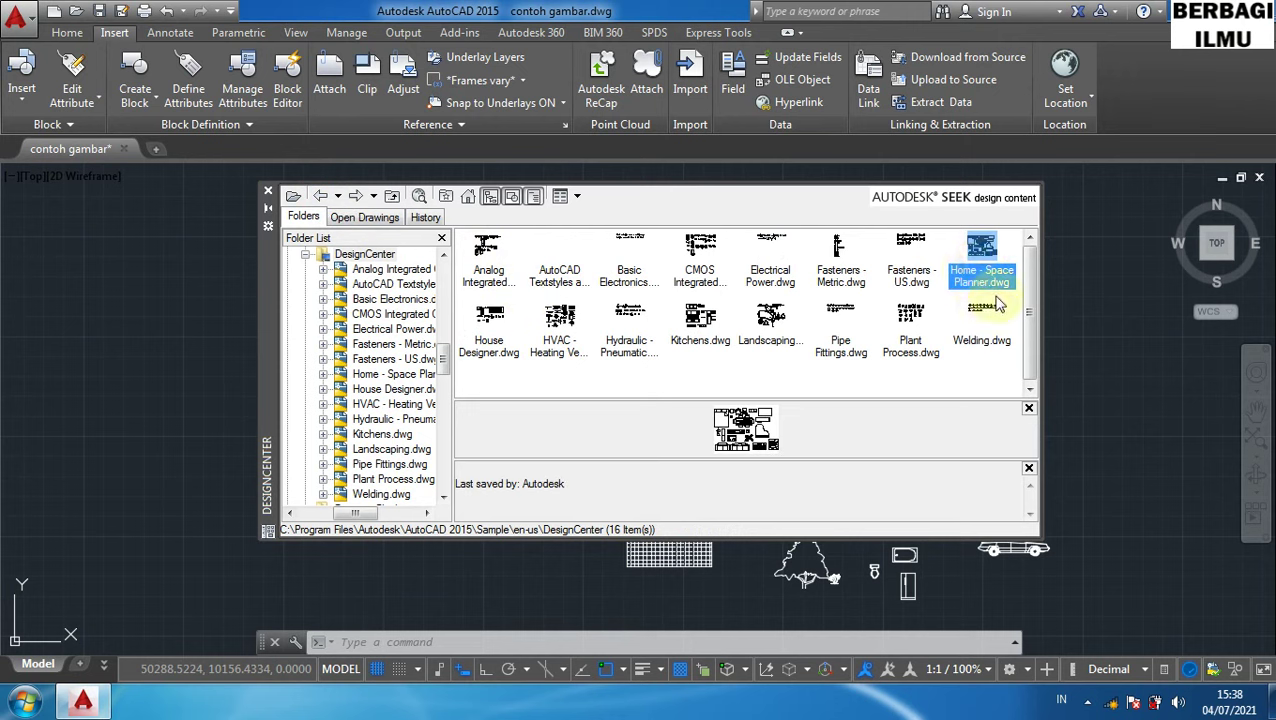
click(487, 328)
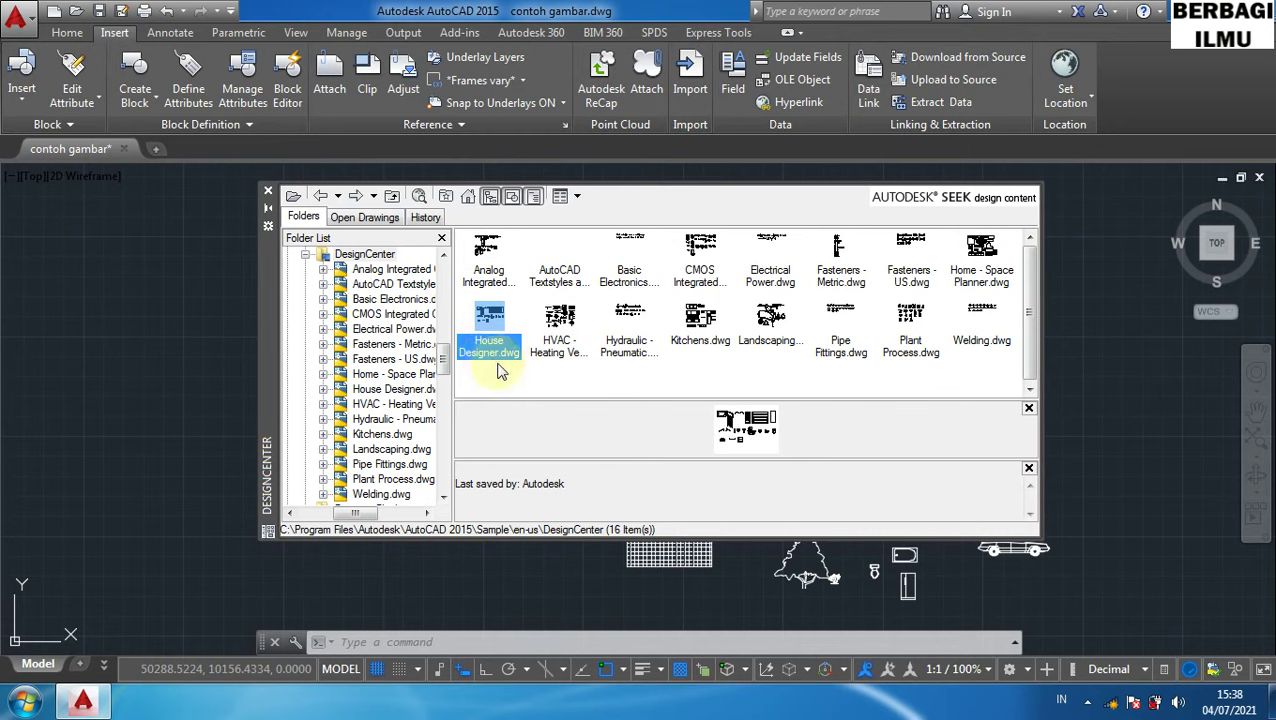
click(703, 325)
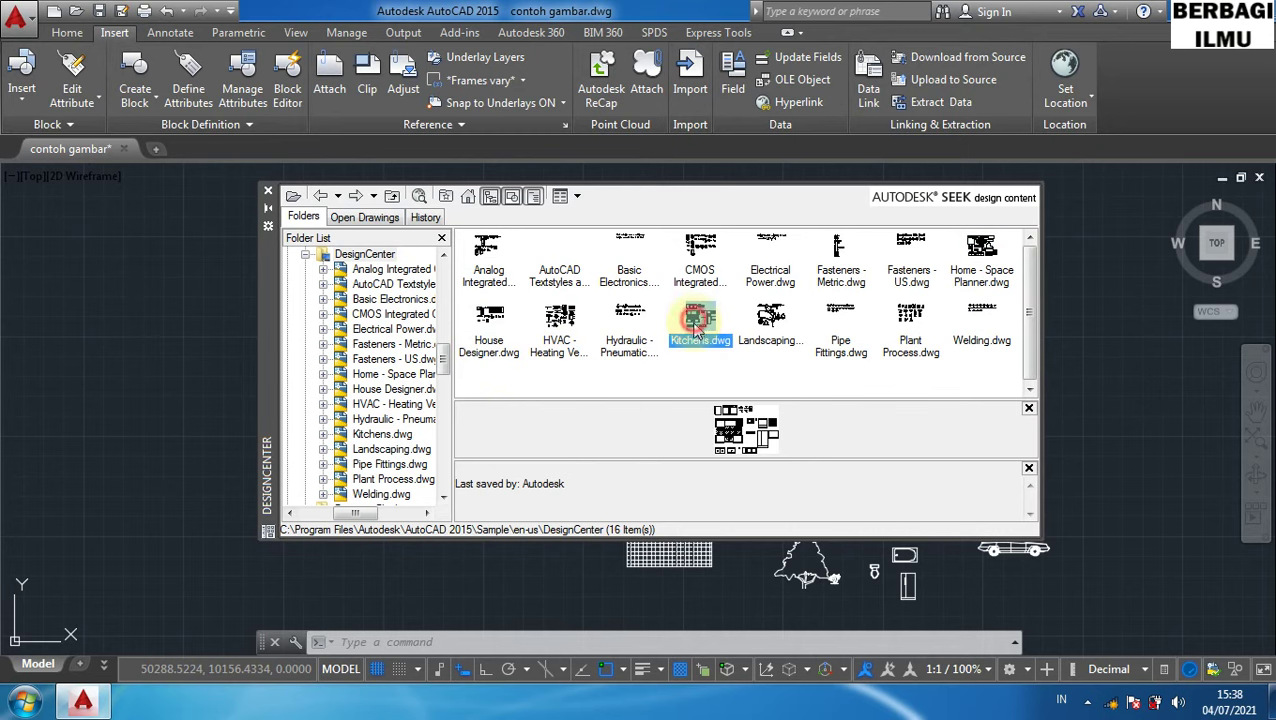
click(797, 341)
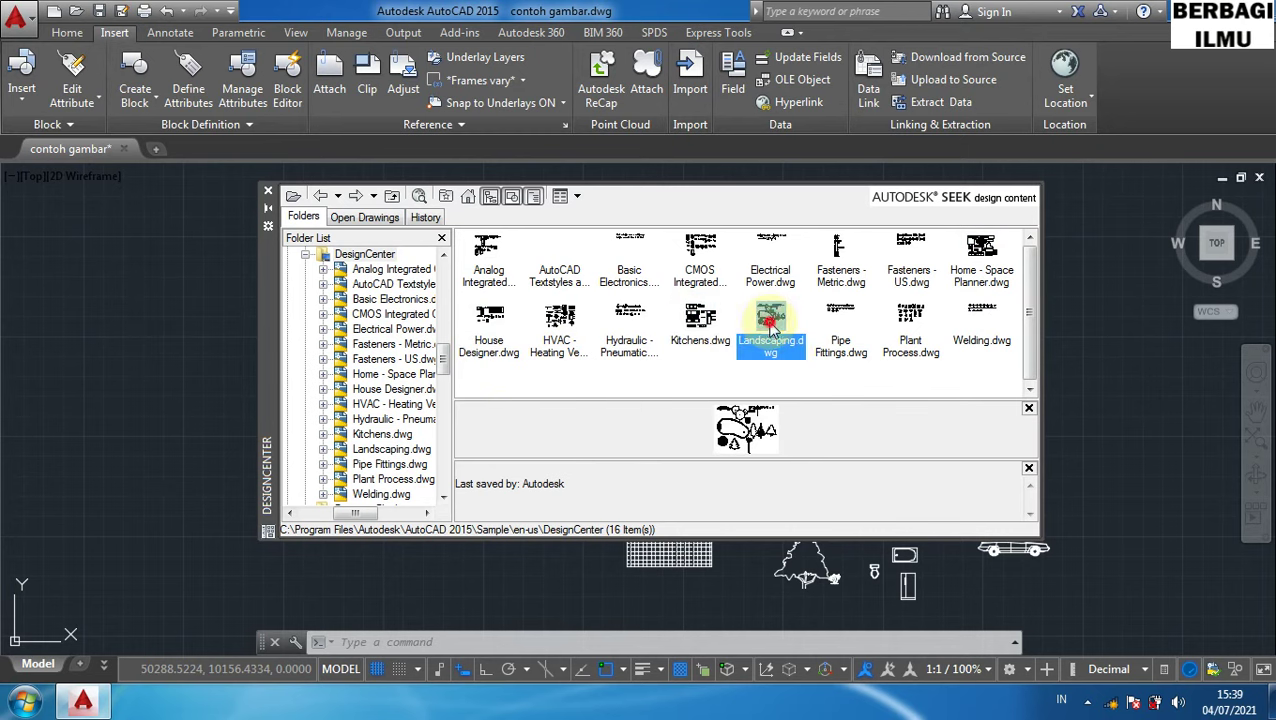
double_click(899, 322)
double_click(489, 250)
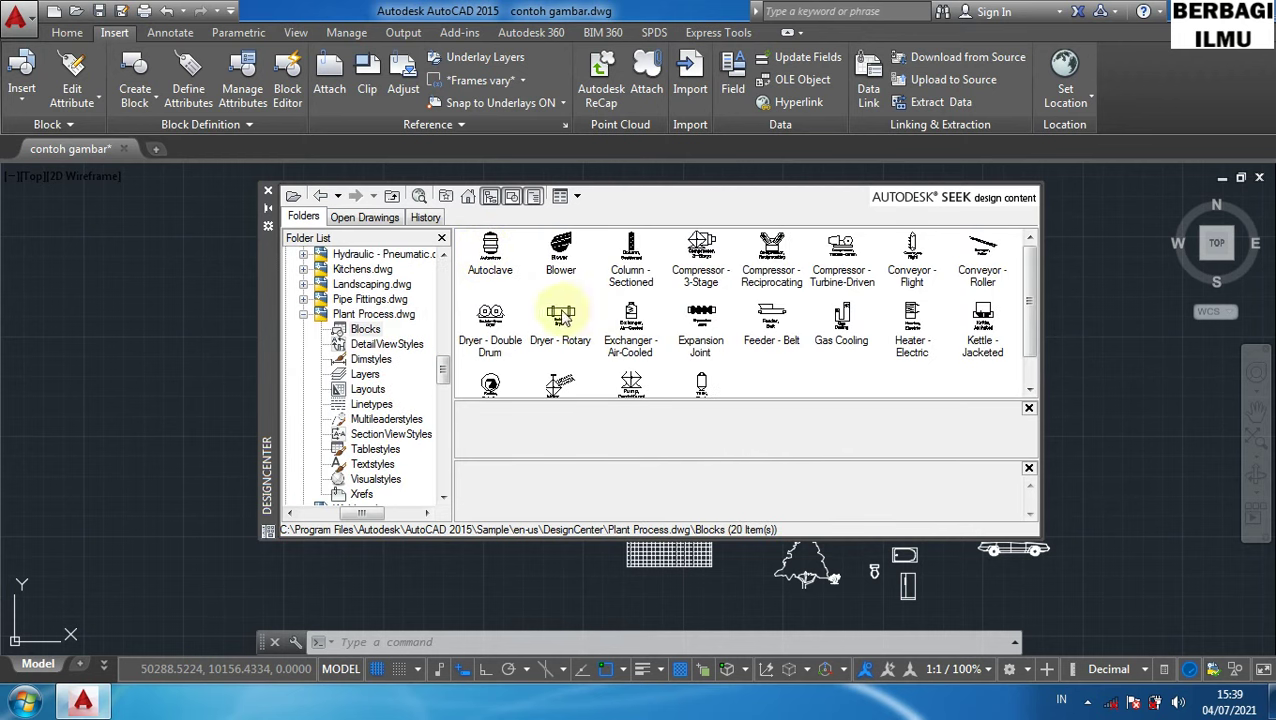
Preview the sample drawings again, open Landscaping, then return to the 16-drawing folder.
click(320, 198)
click(321, 200)
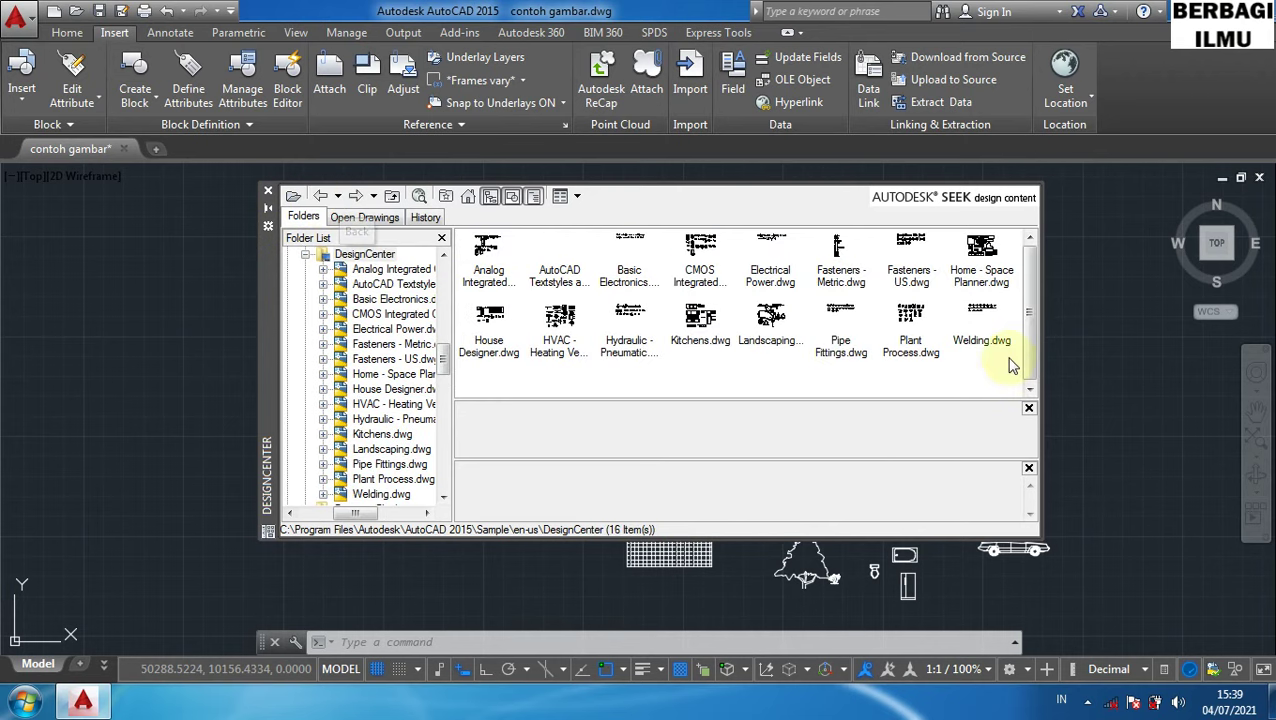
click(986, 266)
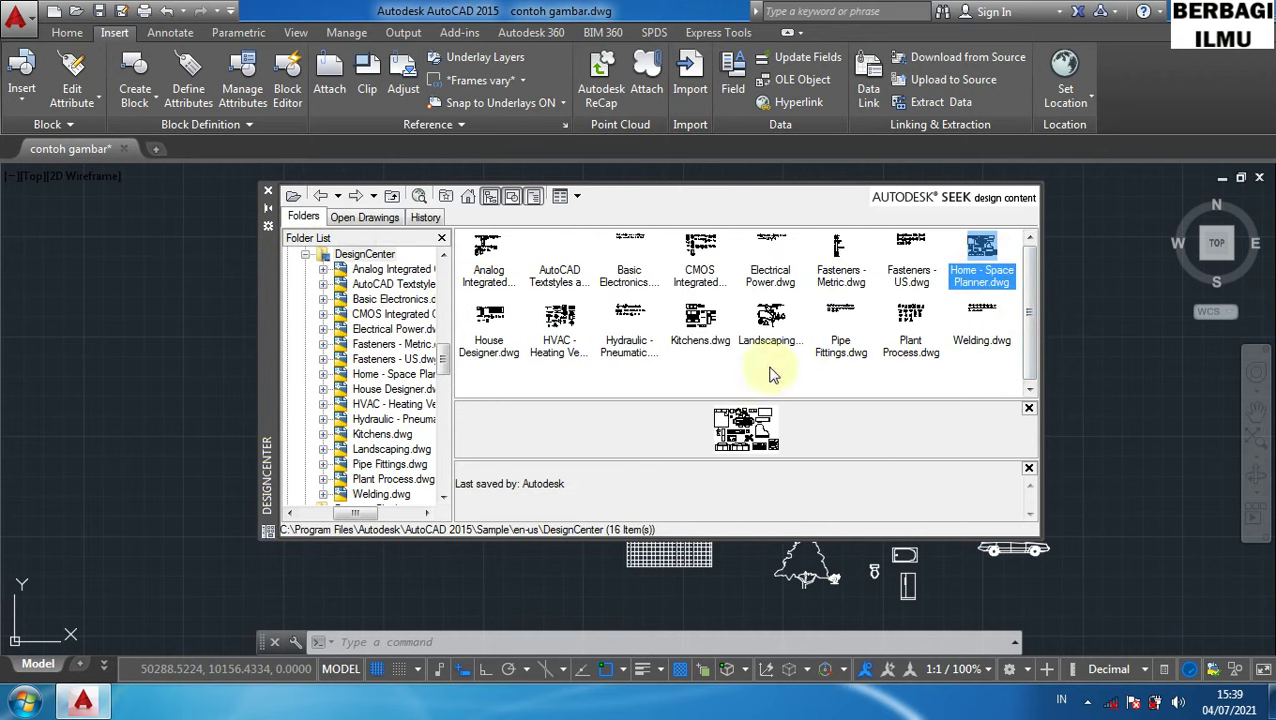
click(483, 340)
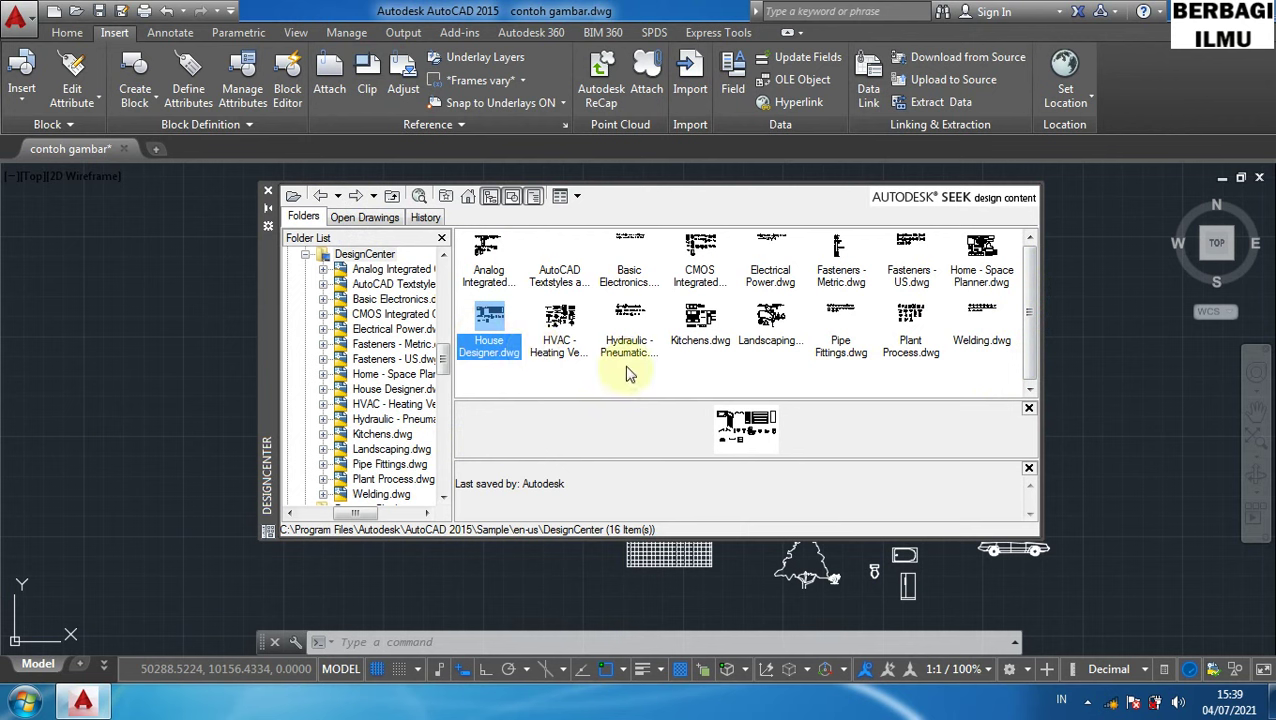
click(700, 325)
double_click(770, 322)
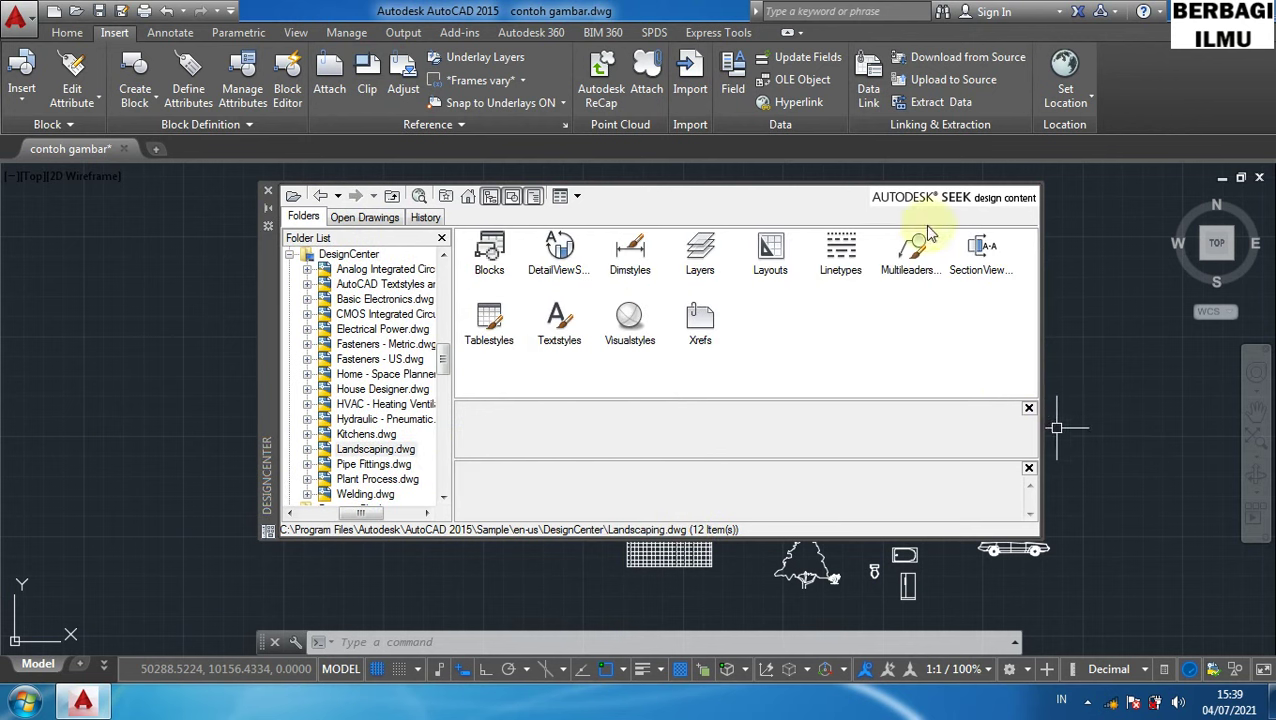
click(320, 199)
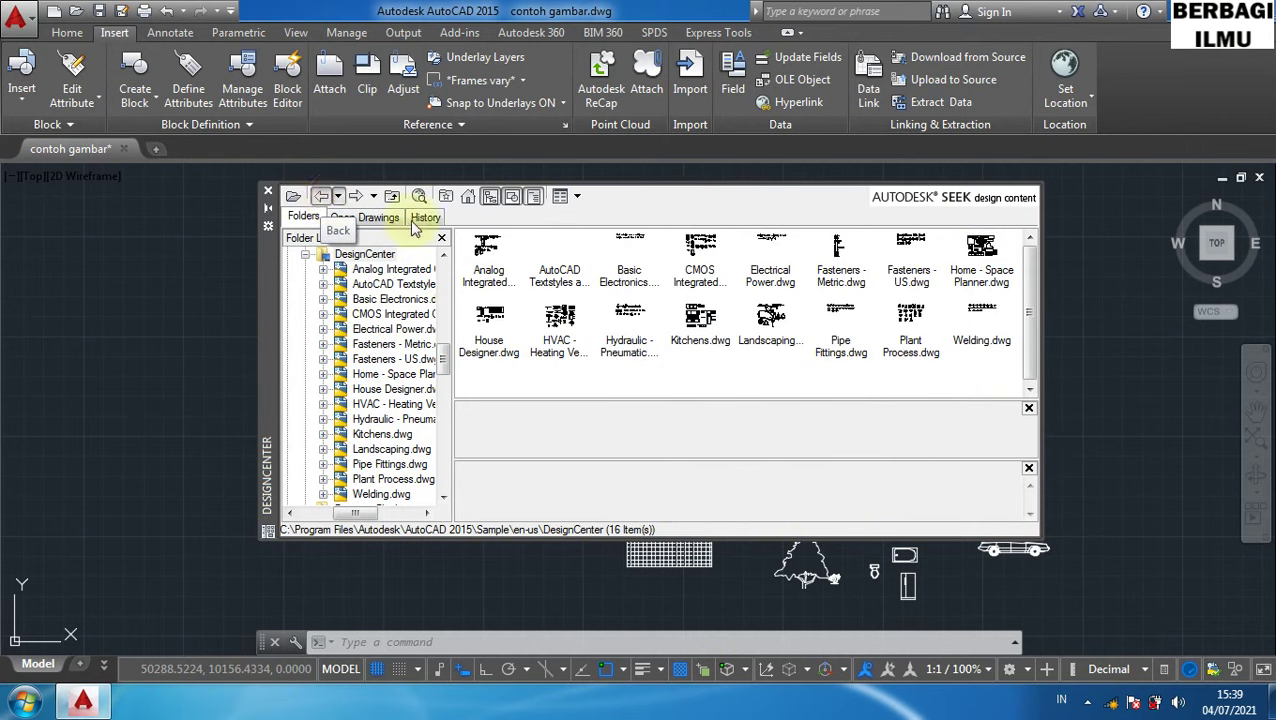
click(316, 200)
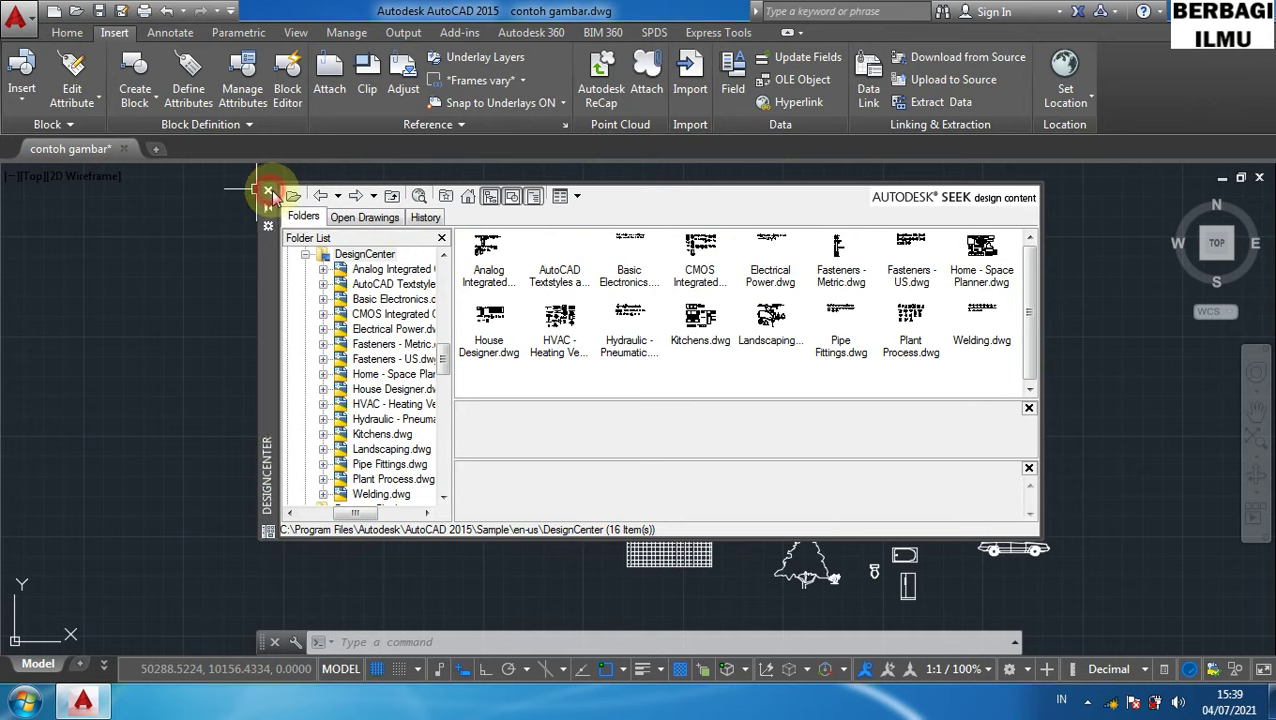
Close DesignCenter and move the sedan car beside the carport paving.
click(268, 192)
middle_drag(560, 410, 627, 272)
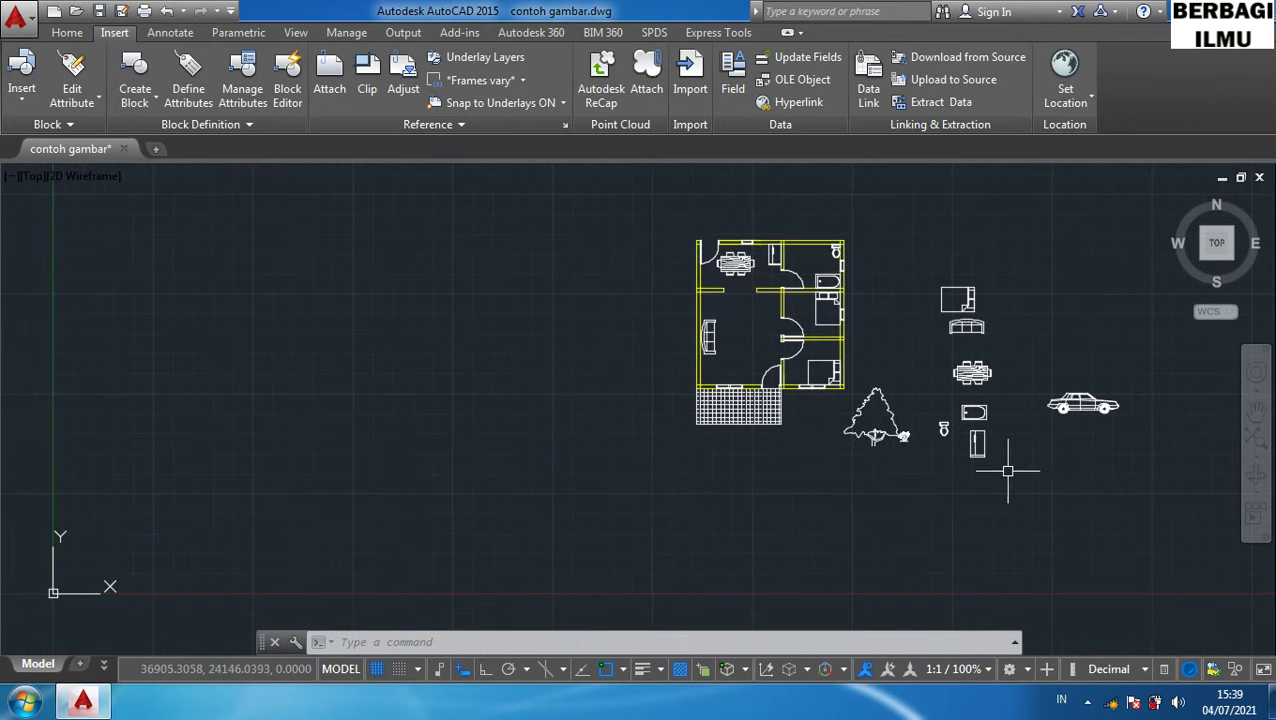
click(1135, 437)
click(1042, 388)
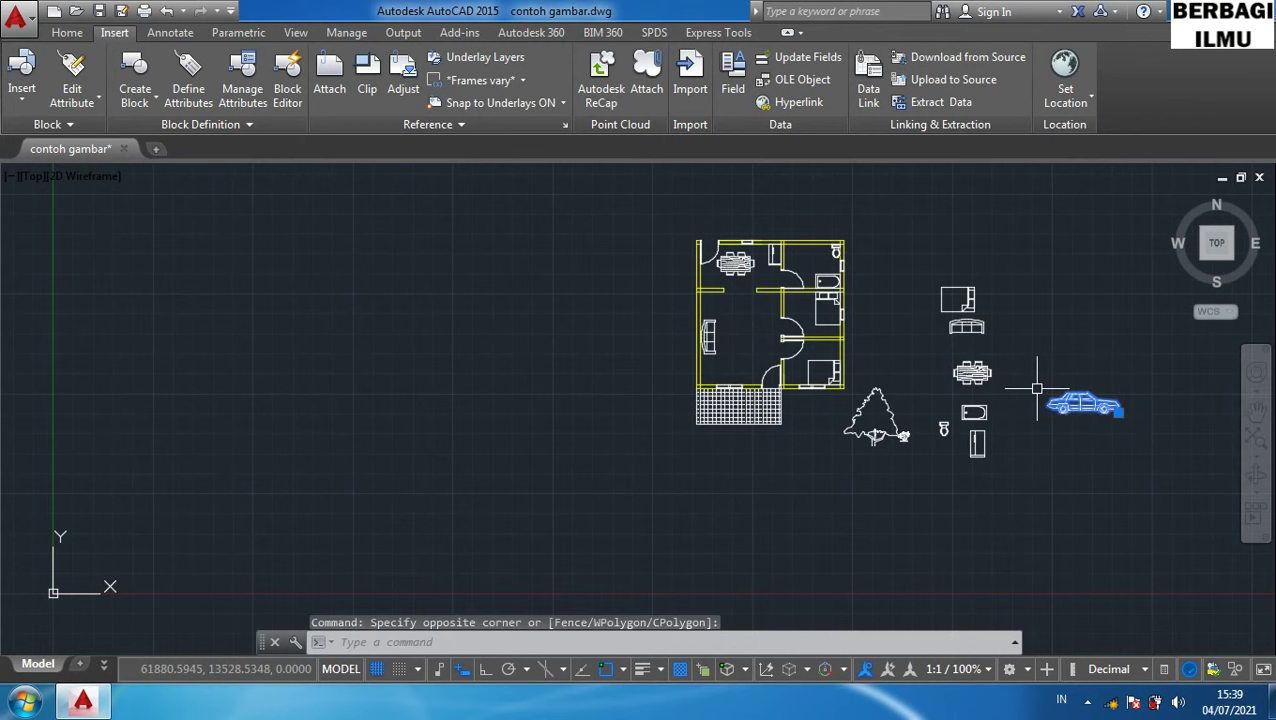
text(m)
key(Return)
click(1080, 407)
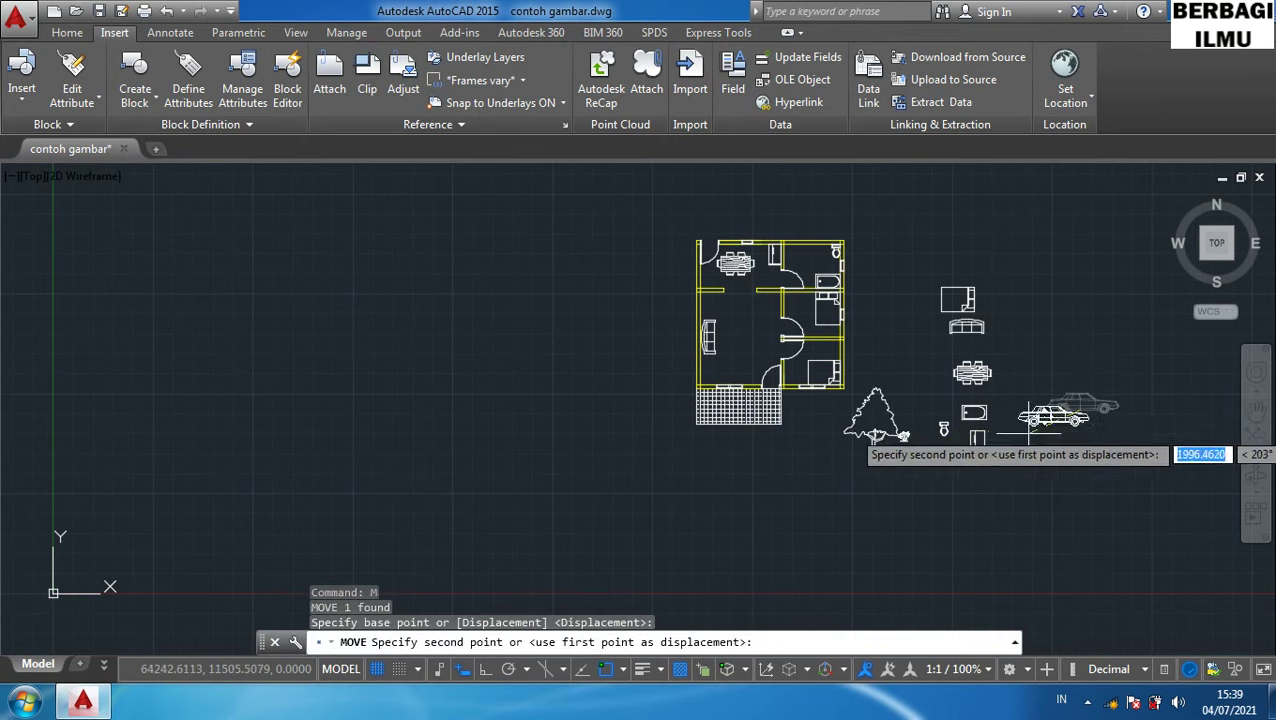
scroll(727, 437, up, 1)
scroll(740, 435, up, 2)
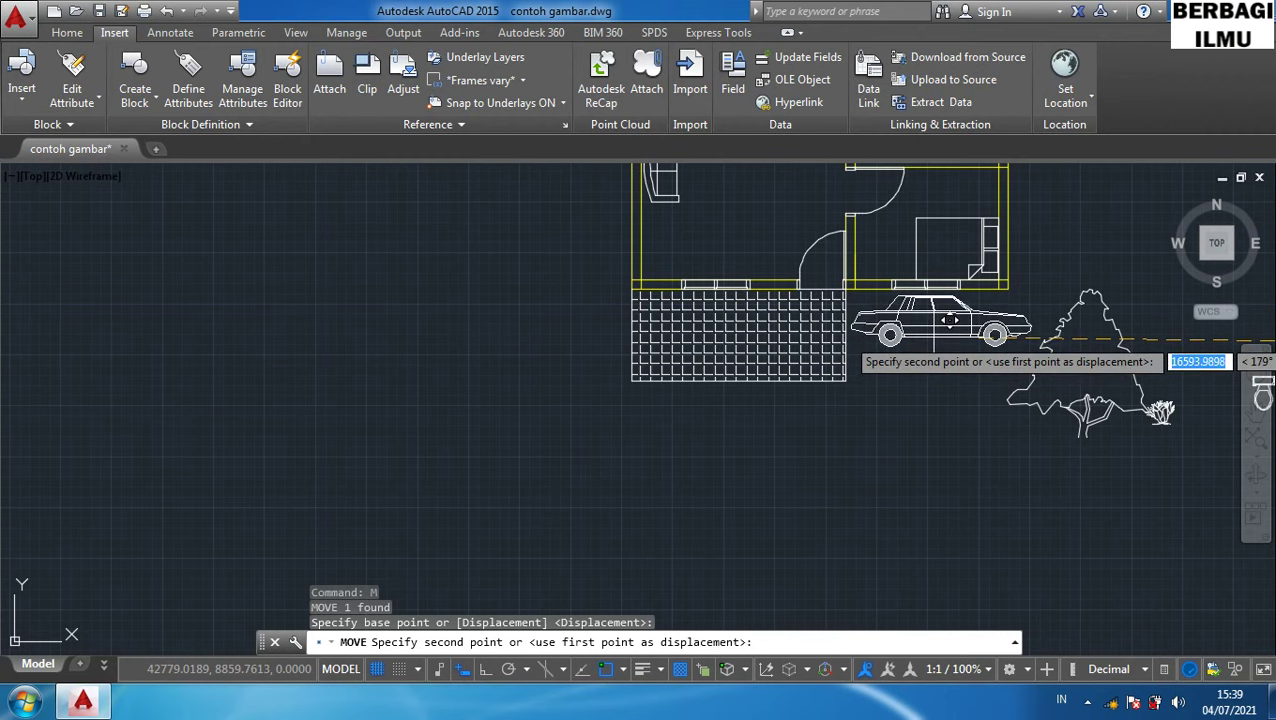
click(932, 340)
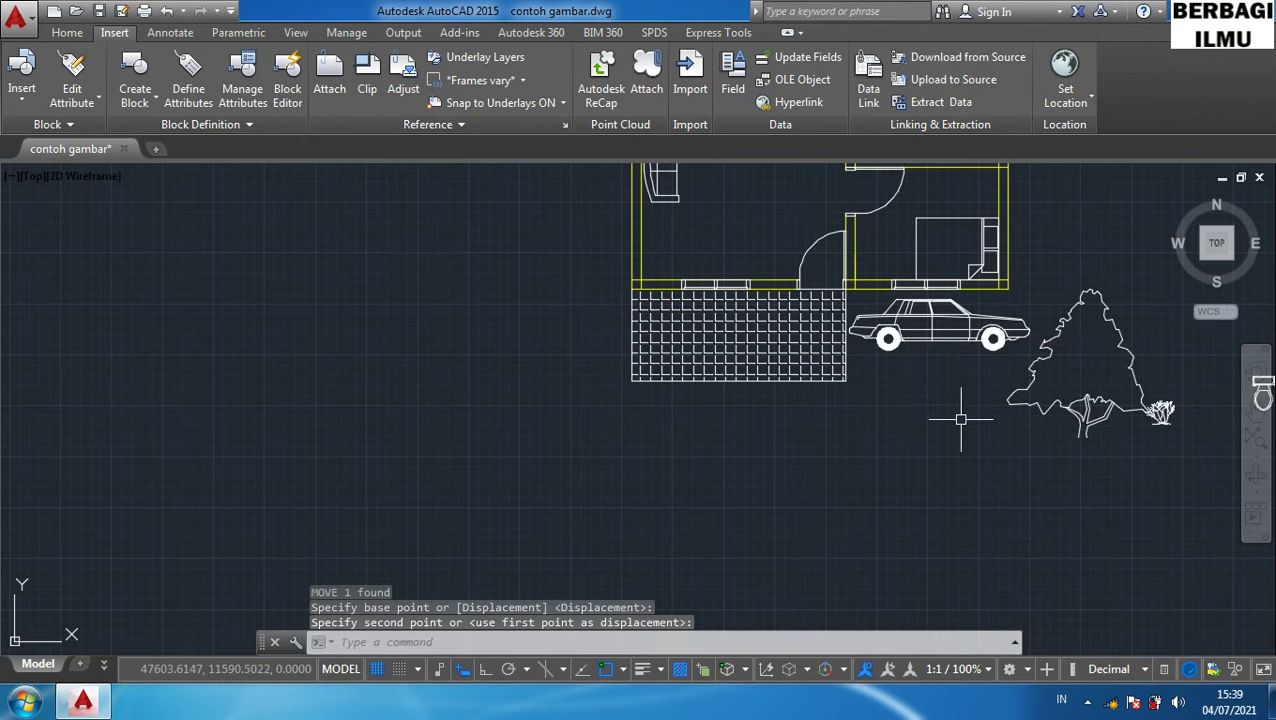
Bring the whole floor plan into view and begin selecting the shrub.
scroll(961, 419, down, 3)
middle_drag(961, 440, 860, 538)
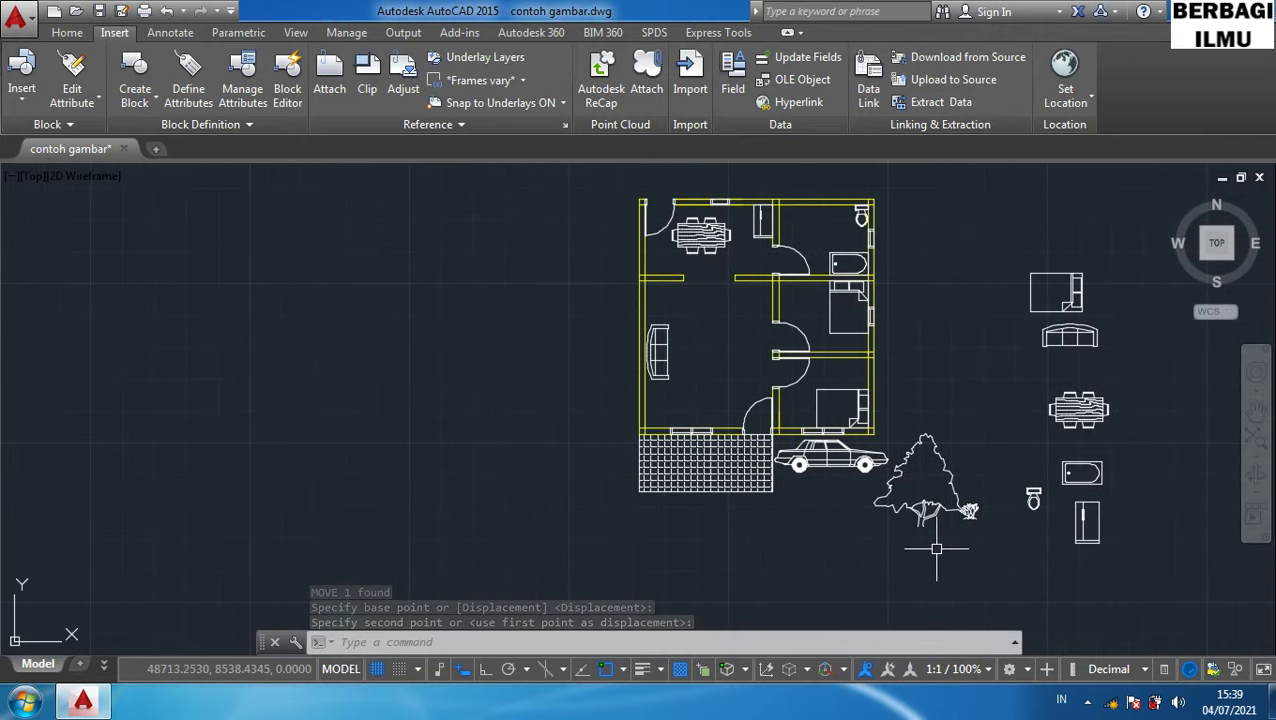
scroll(938, 548, up, 4)
click(1058, 484)
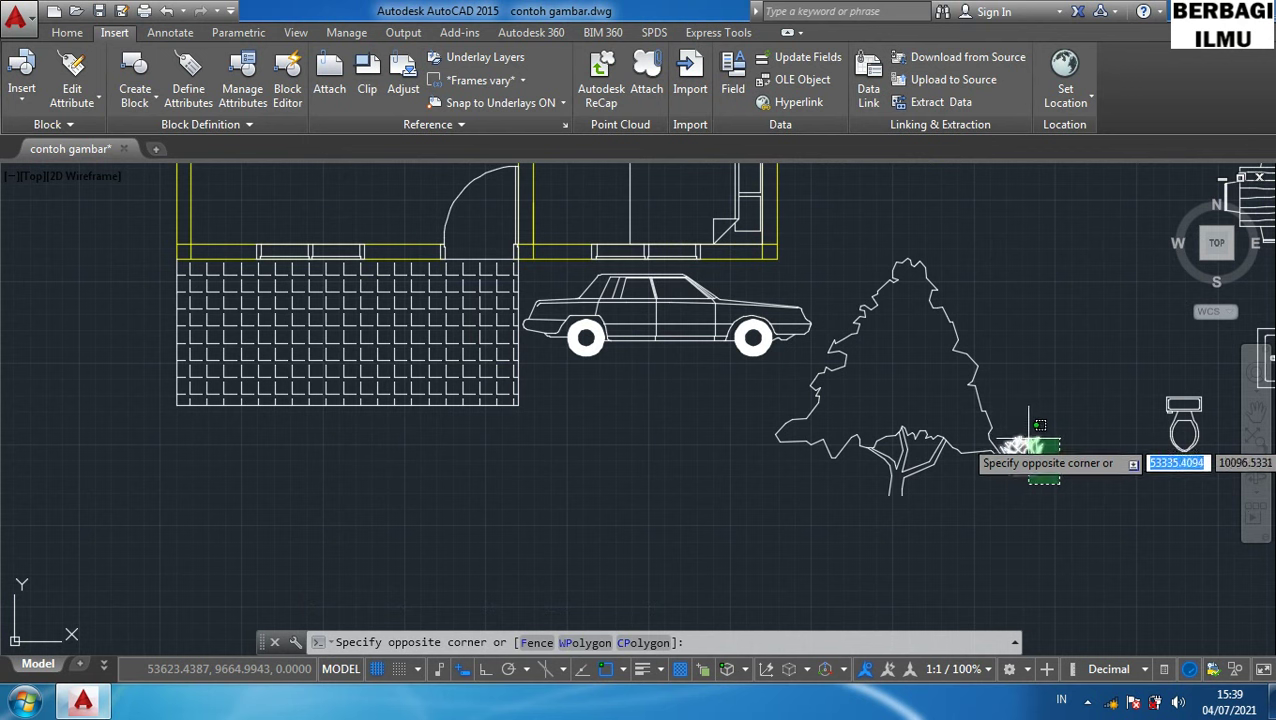
Move the shrub block down to just below the paved carport area.
click(1040, 426)
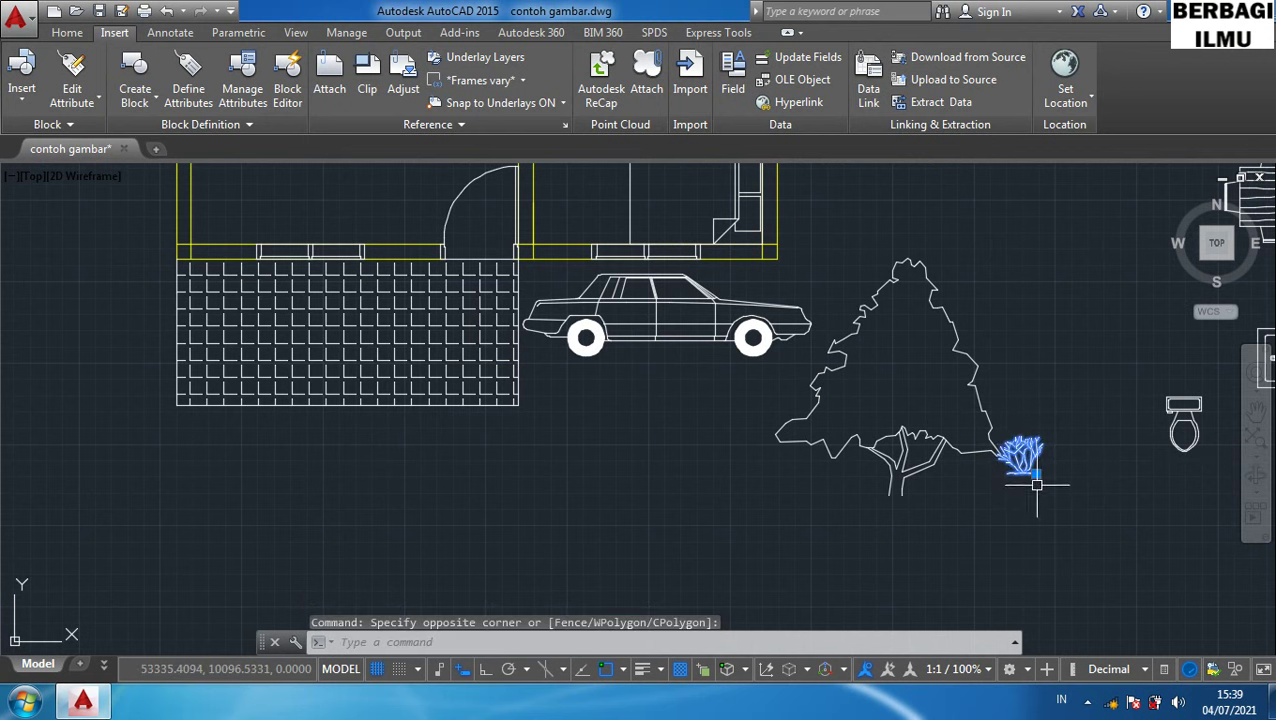
text(m)
key(Return)
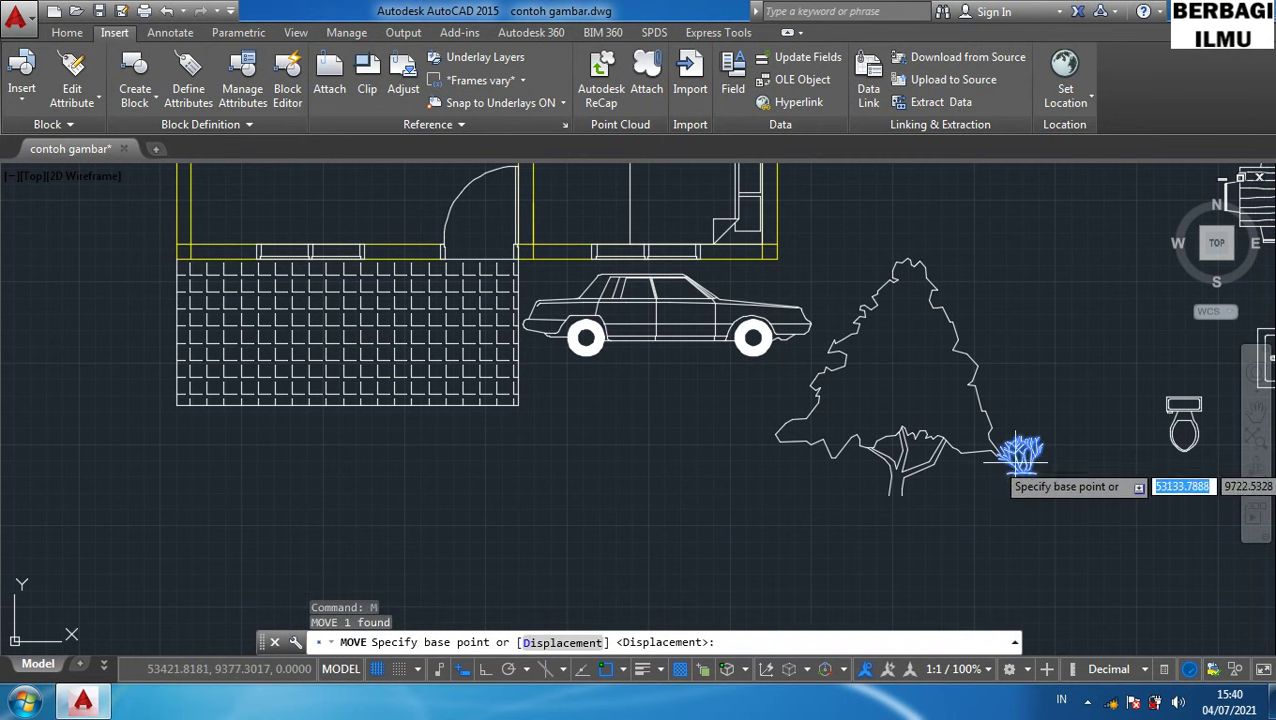
click(1020, 462)
middle_drag(592, 483, 1062, 467)
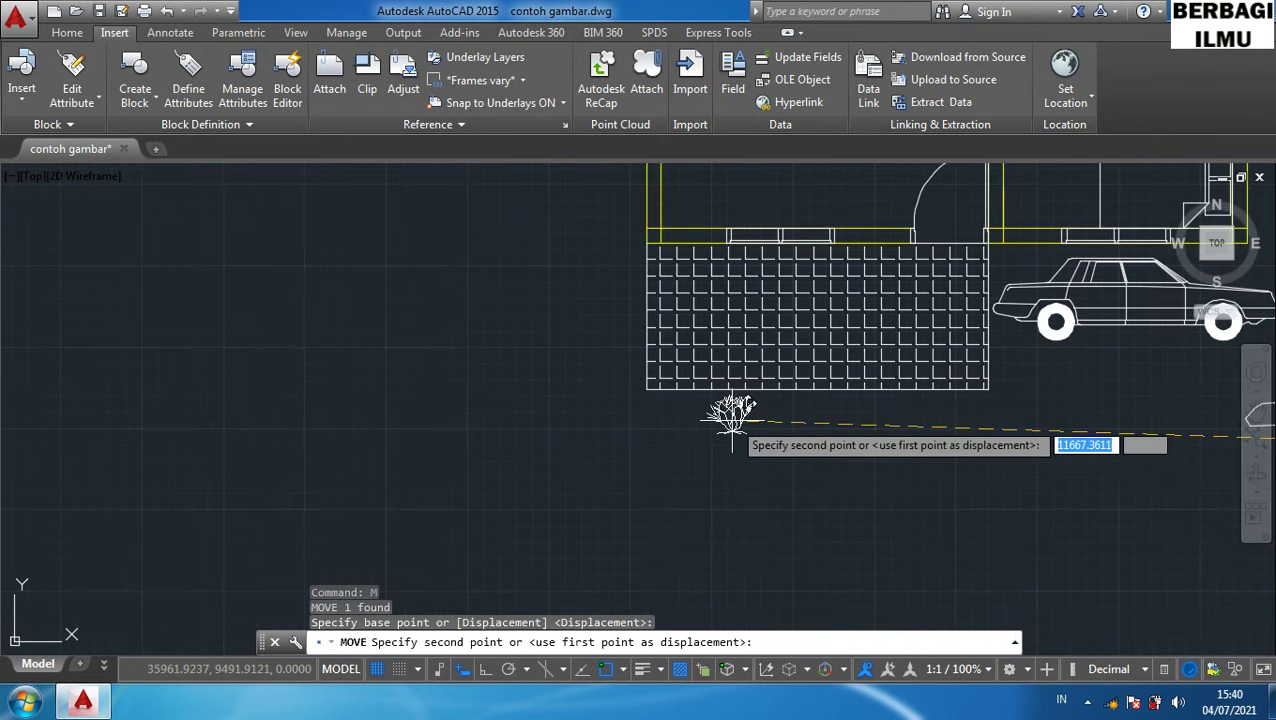
click(677, 432)
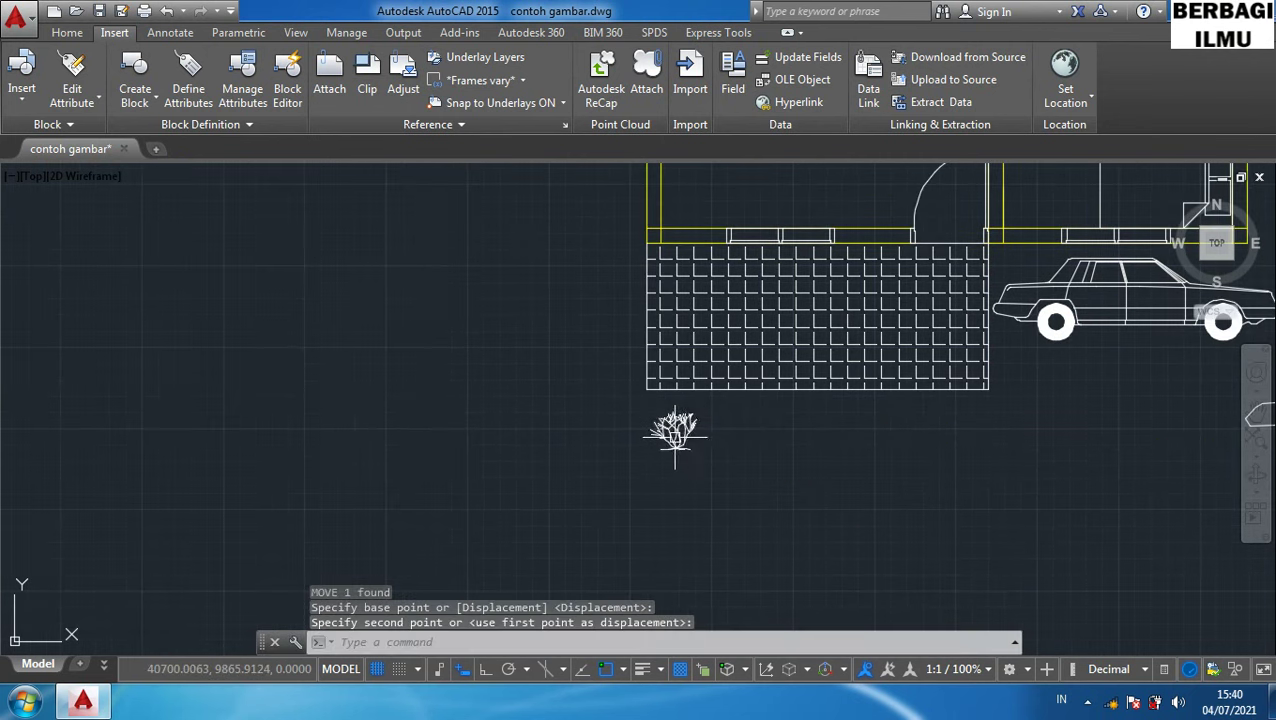
Copy the shrub four times to the right in a straight line with Ortho on.
click(710, 456)
click(670, 429)
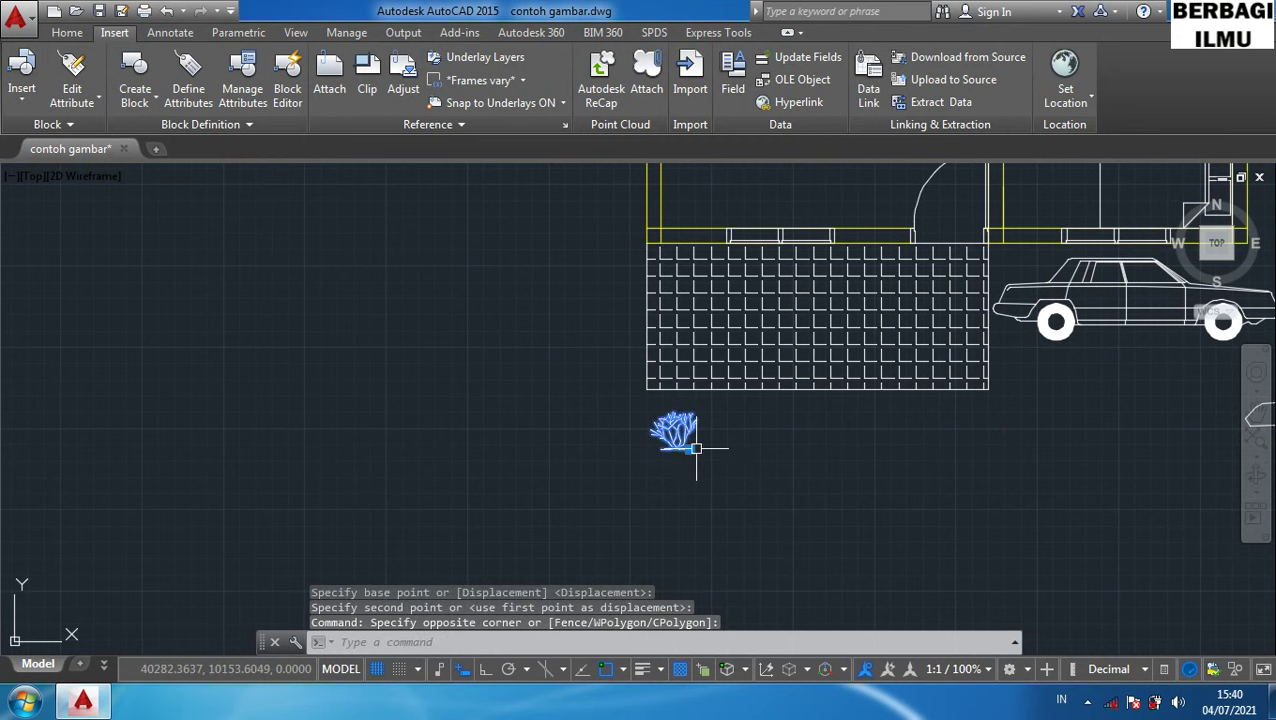
text(co)
key(Return)
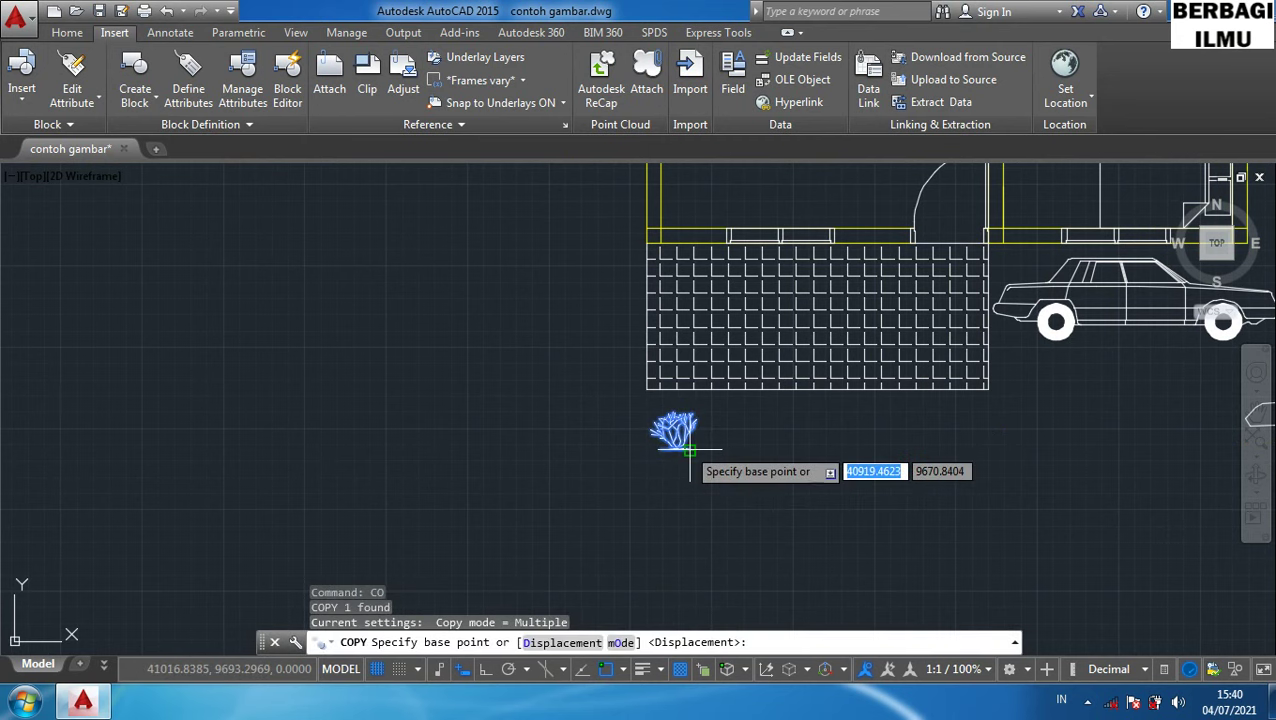
click(690, 450)
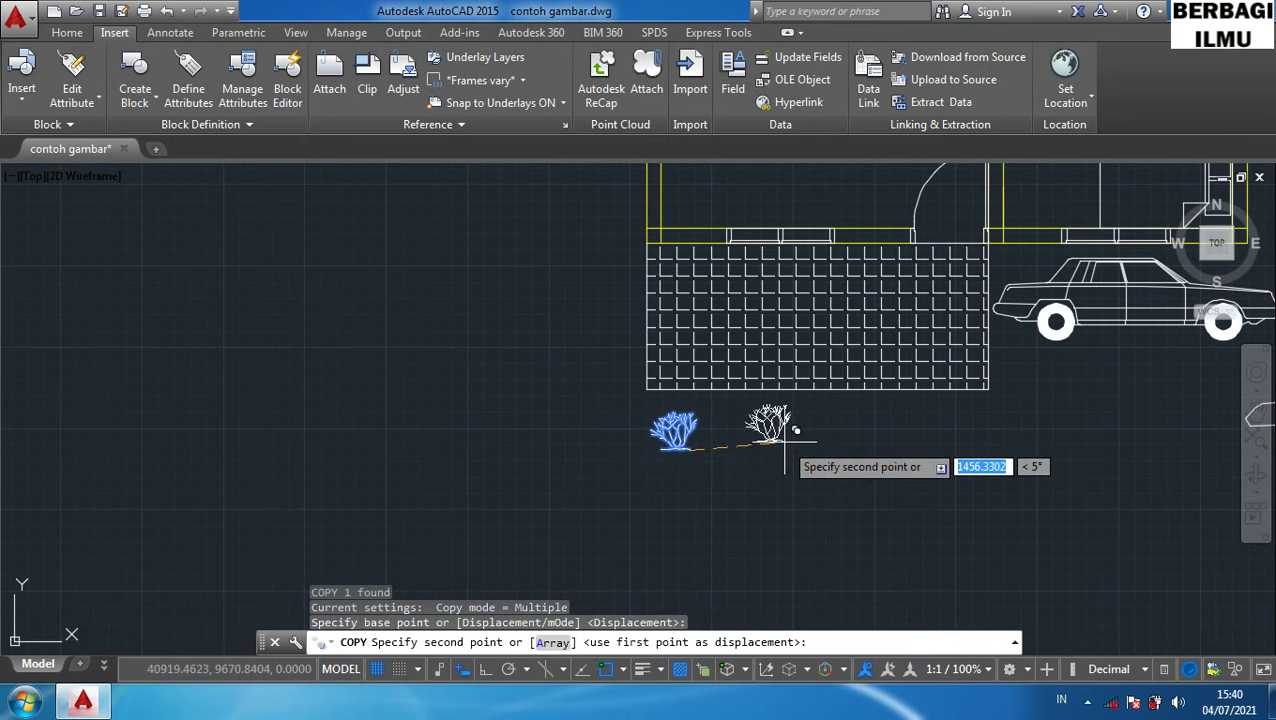
key(F8)
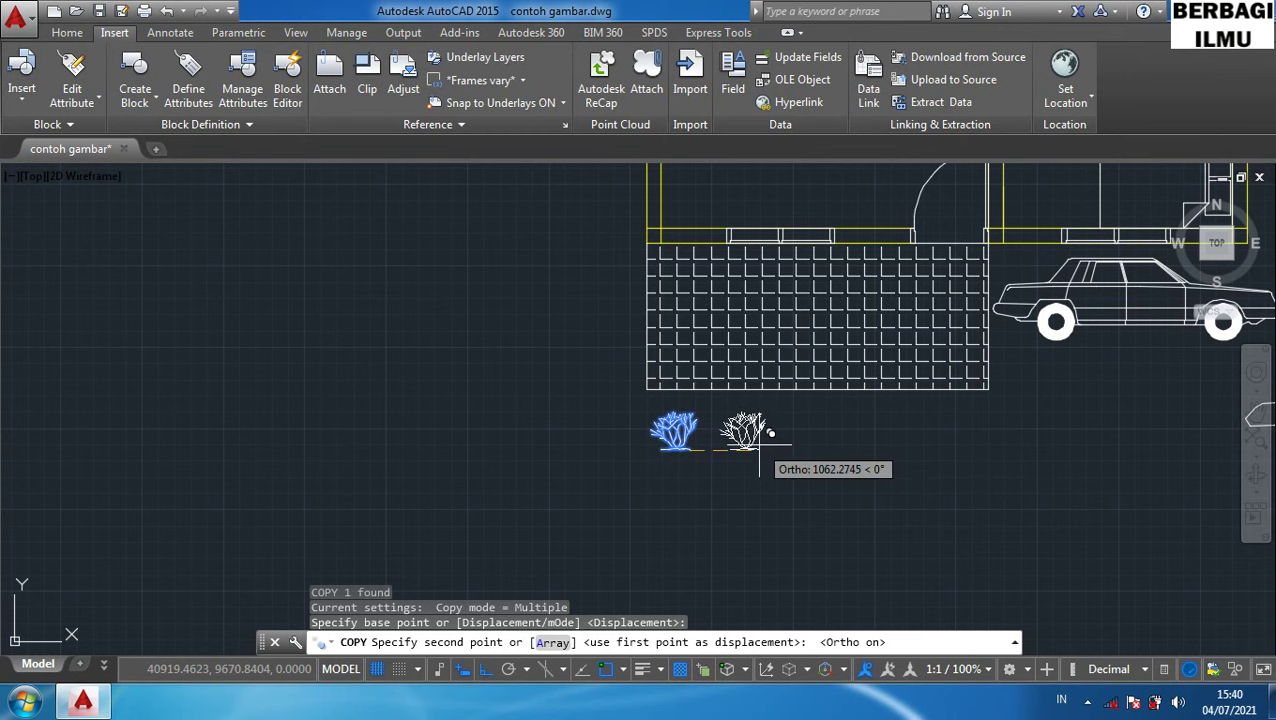
click(766, 450)
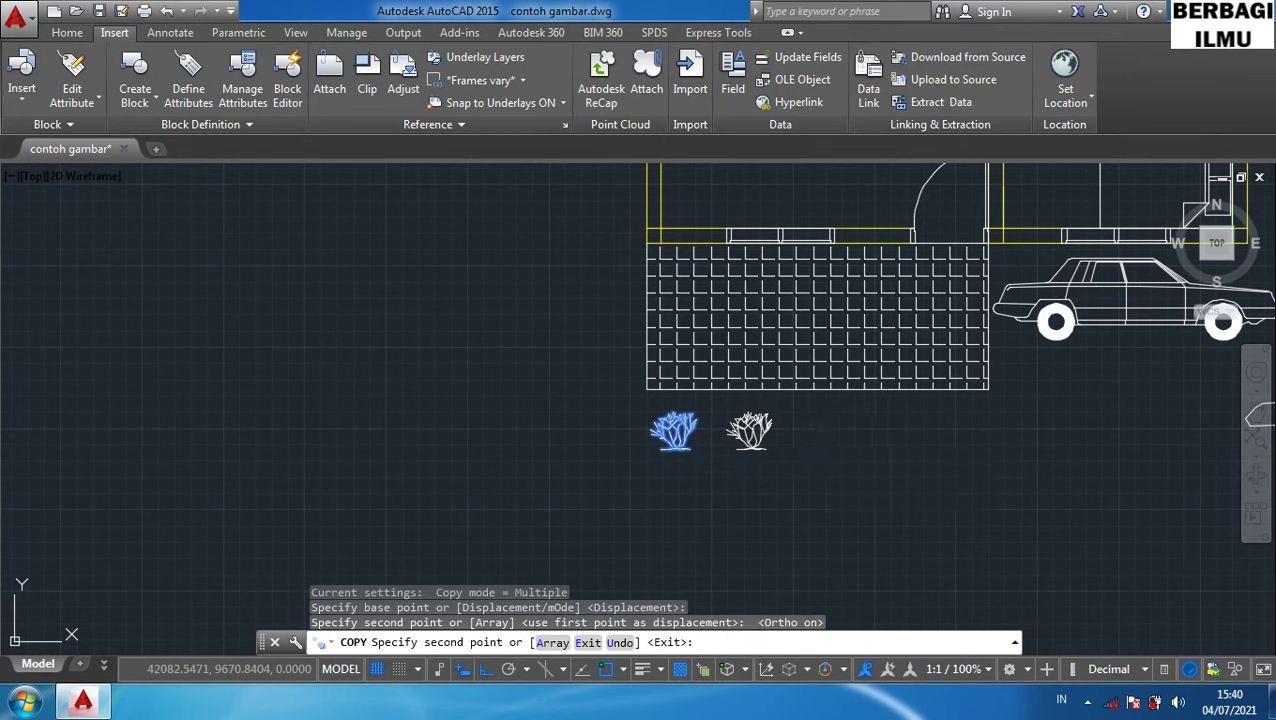
click(852, 450)
click(924, 470)
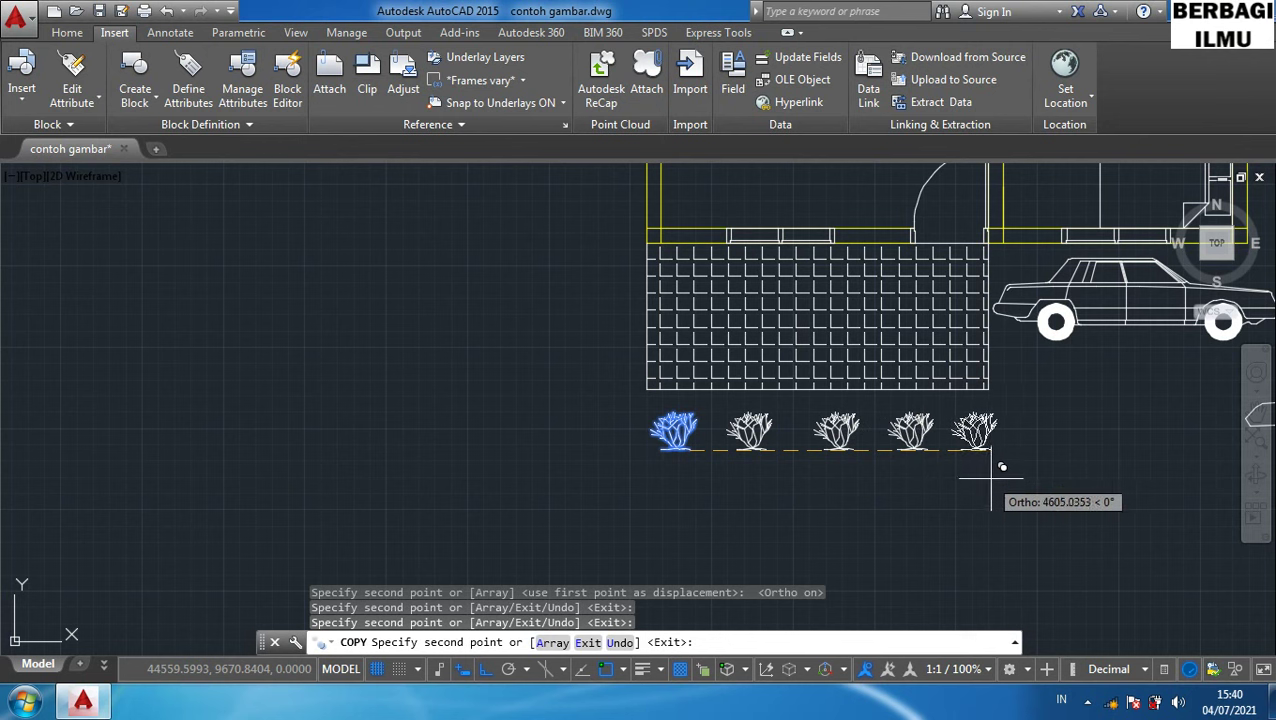
click(1001, 484)
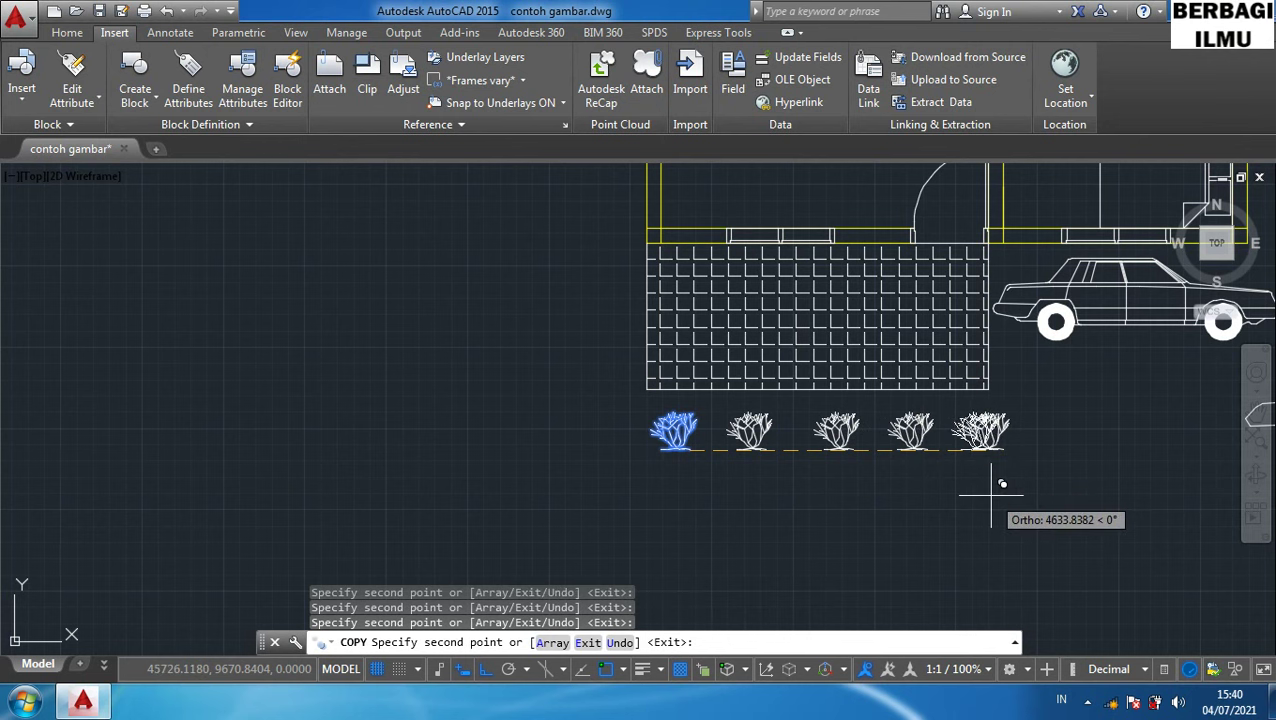
key(Return)
scroll(913, 472, down, 2)
middle_drag(913, 472, 621, 550)
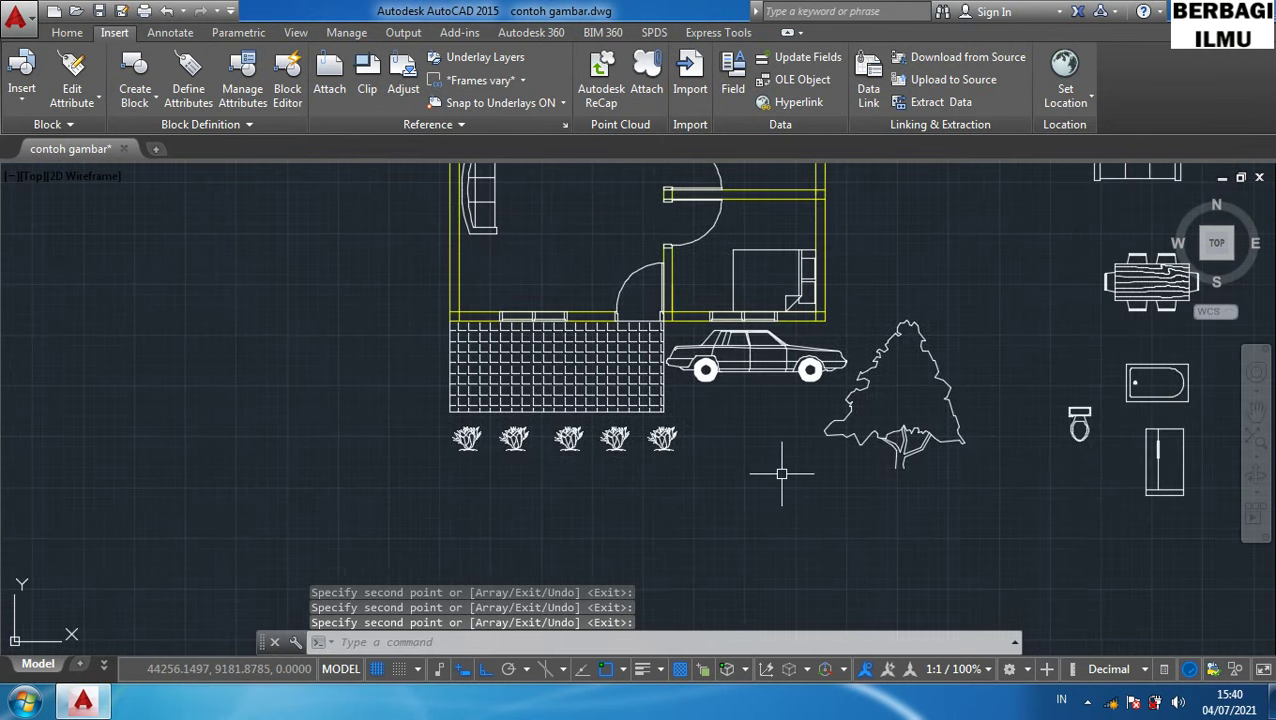
mouse_move(784, 560)
middle_down()
mouse_move(672, 509)
mouse_move(837, 531)
middle_up()
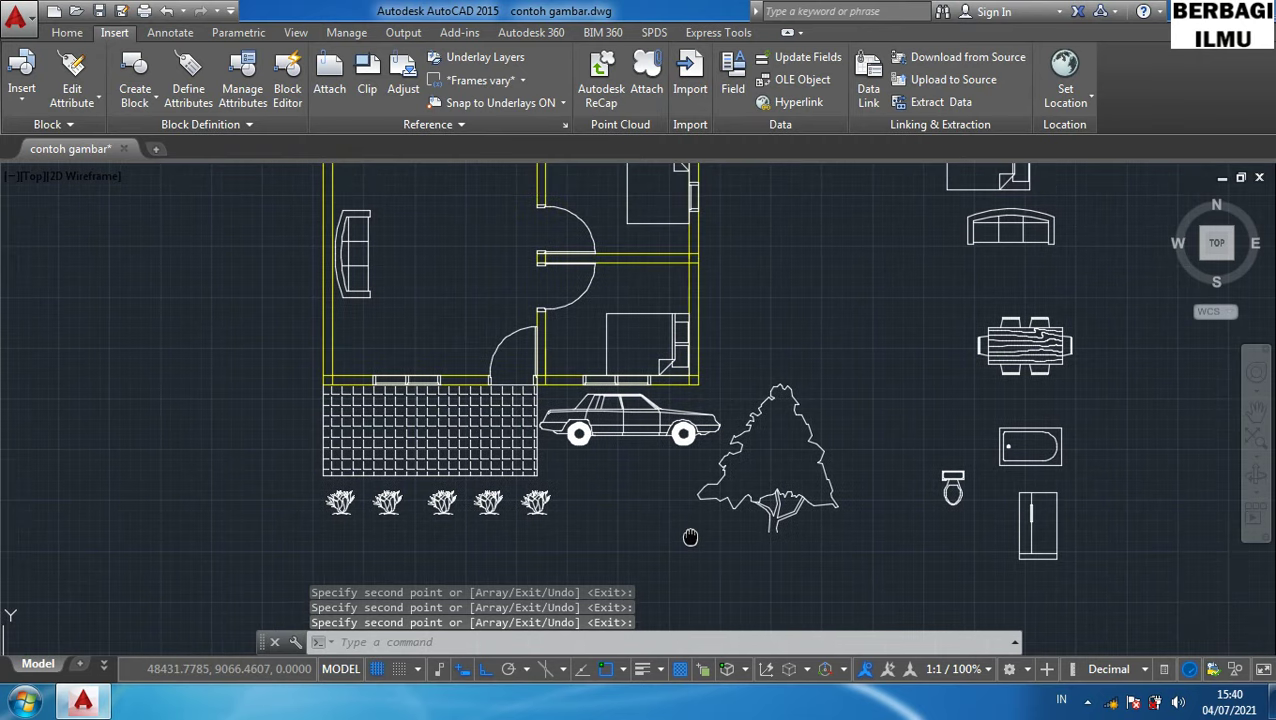
Move the evergreen tree with Ortho off to stand just right of the sedan.
click(846, 533)
click(788, 465)
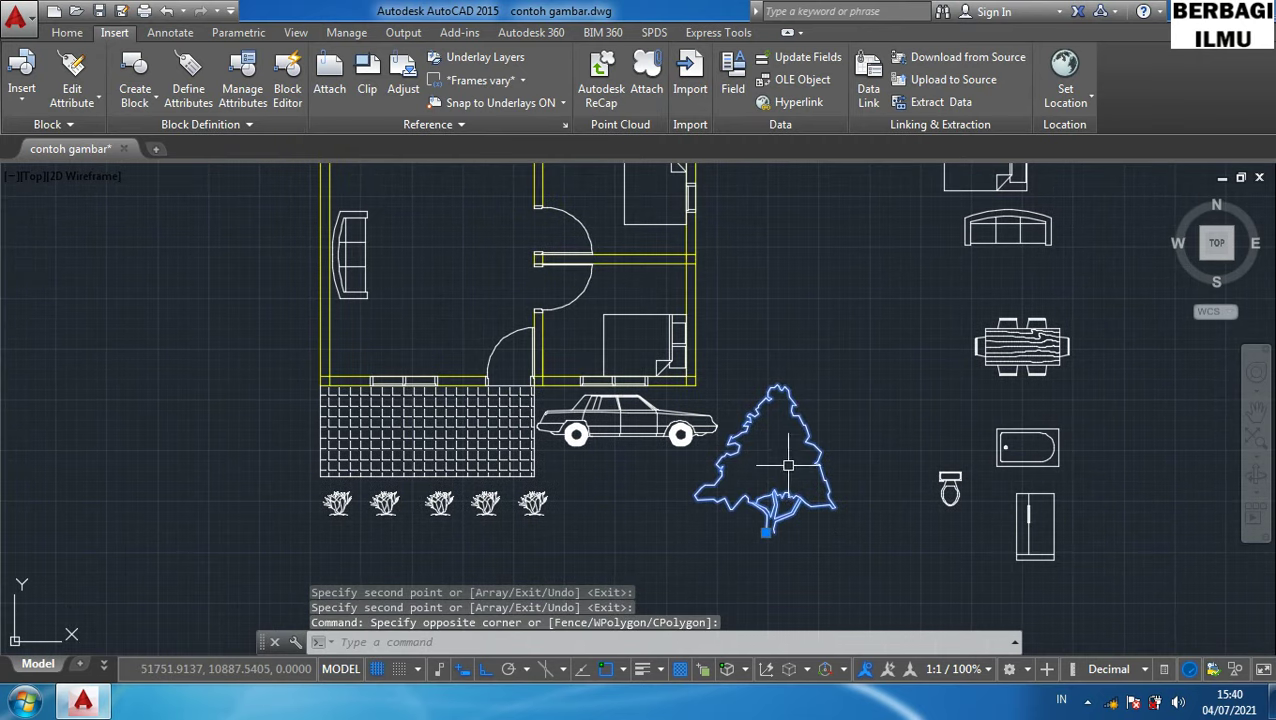
text(m)
key(Return)
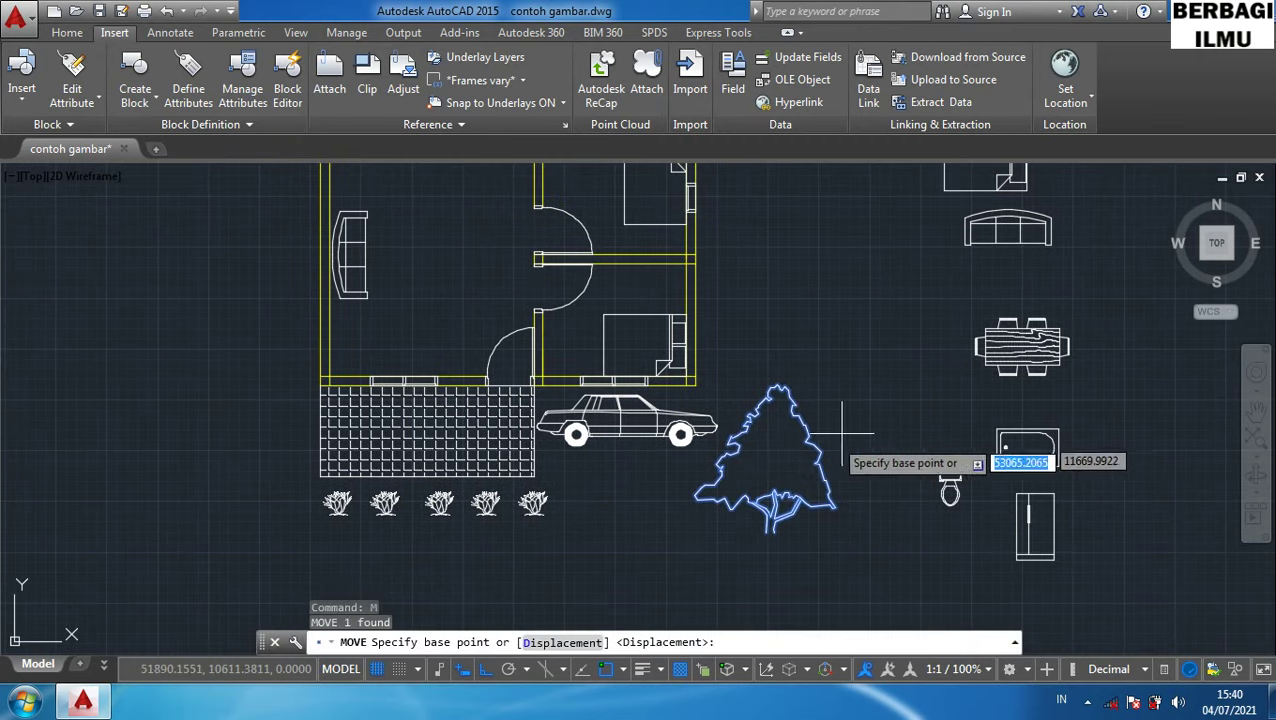
click(821, 455)
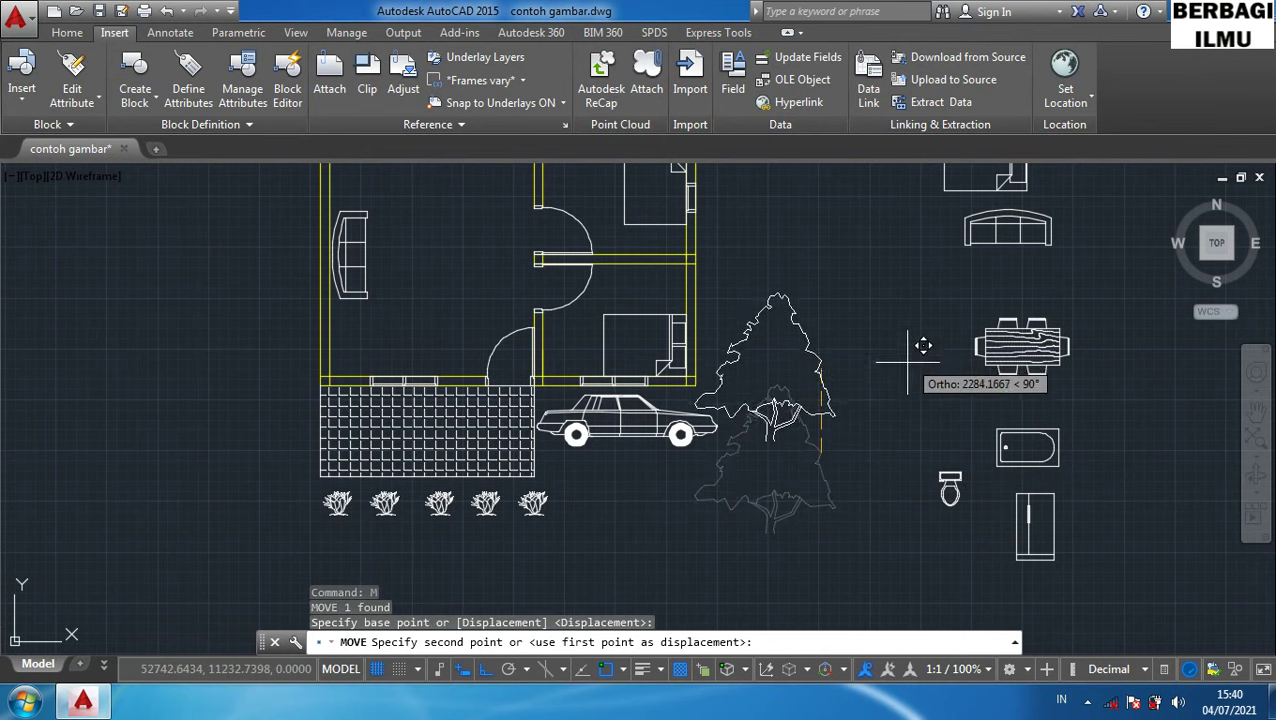
key(F8)
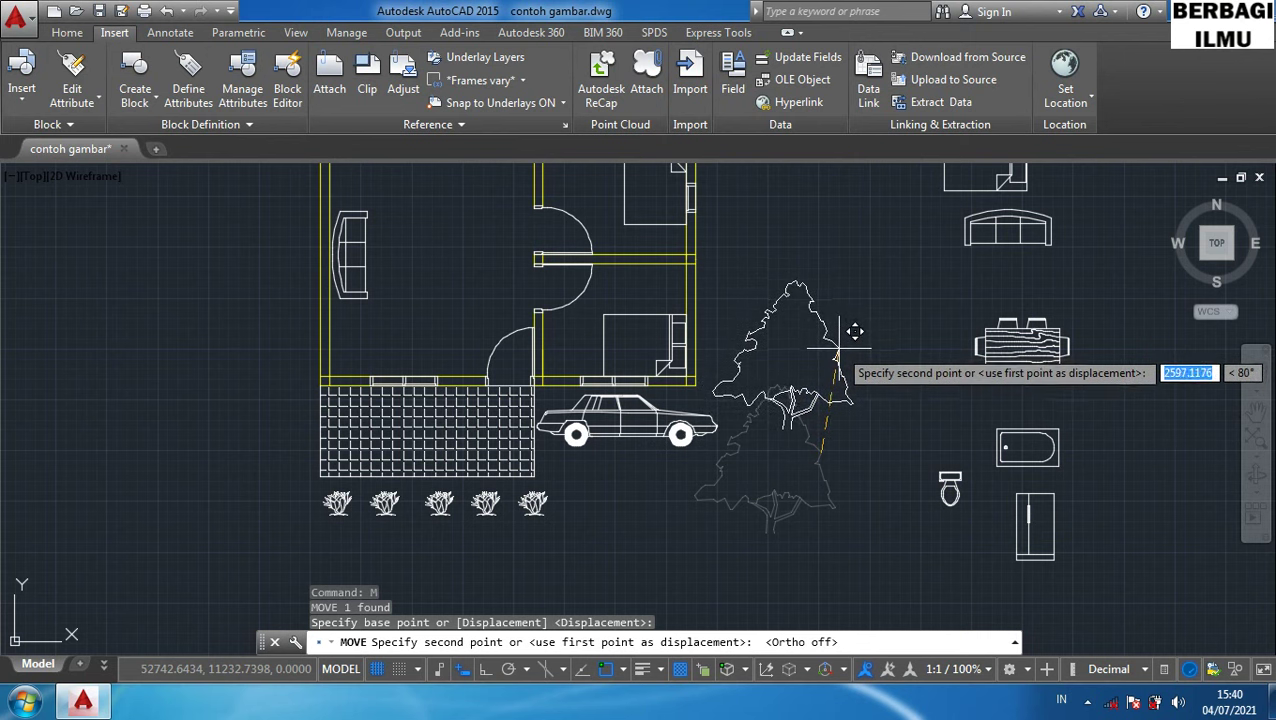
click(841, 352)
scroll(880, 380, down, 5)
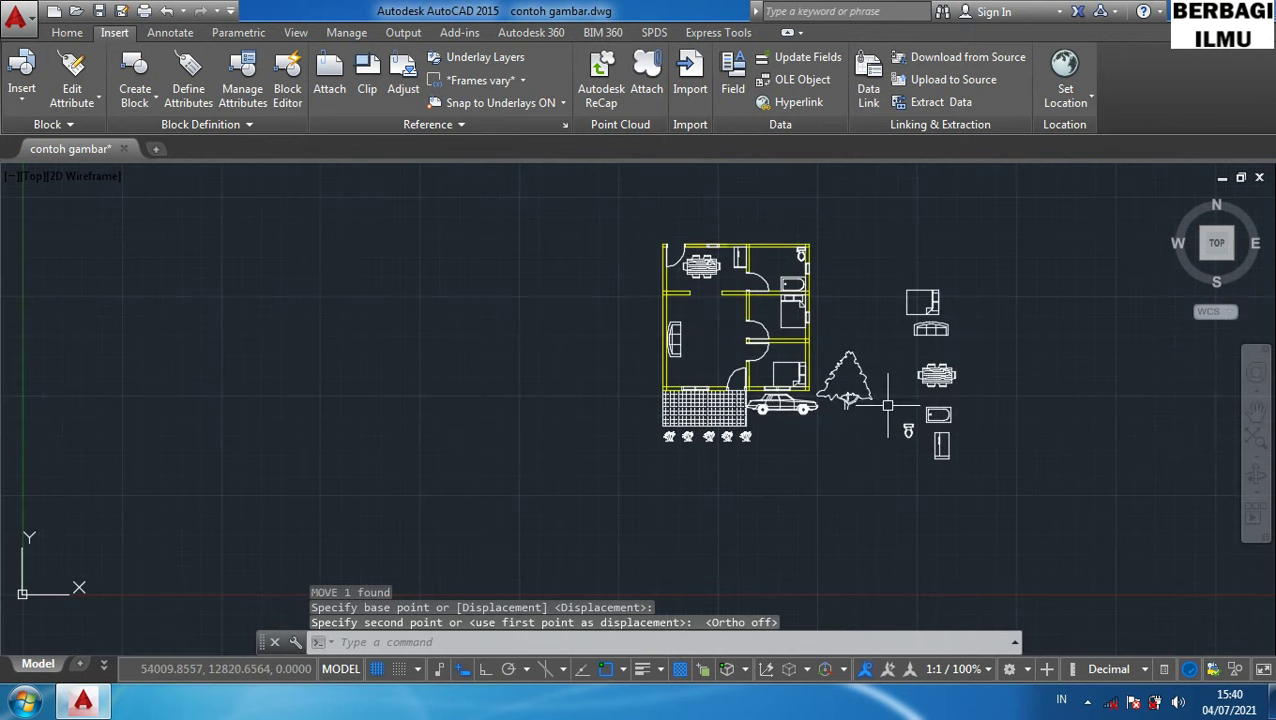
scroll(888, 405, up, 3)
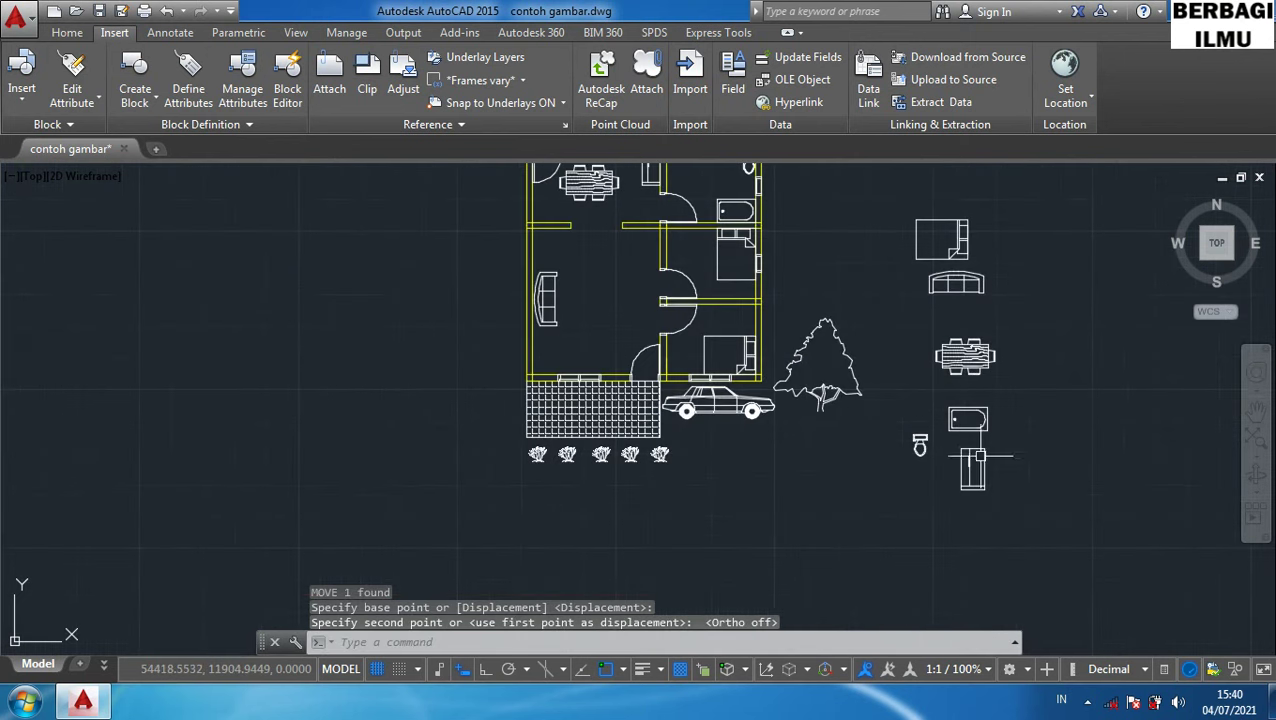
Delete the six leftover furniture blocks beside the floor plan.
click(1059, 528)
click(903, 210)
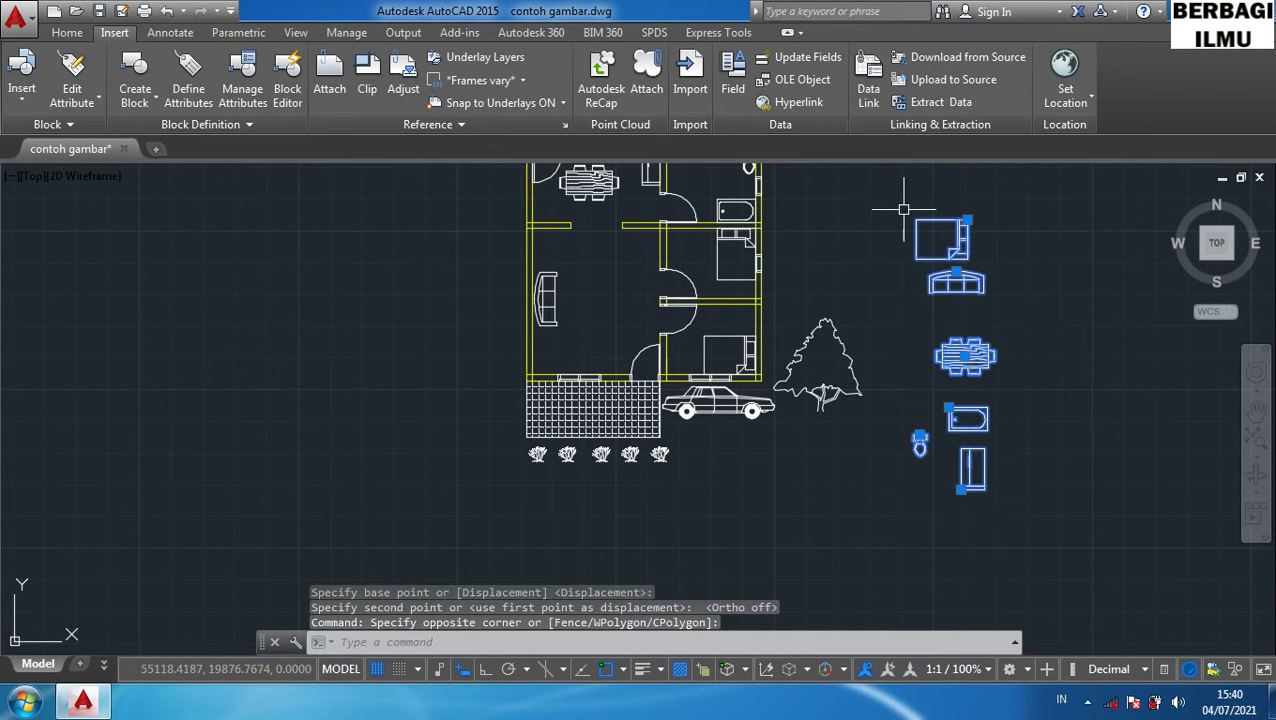
key(Delete)
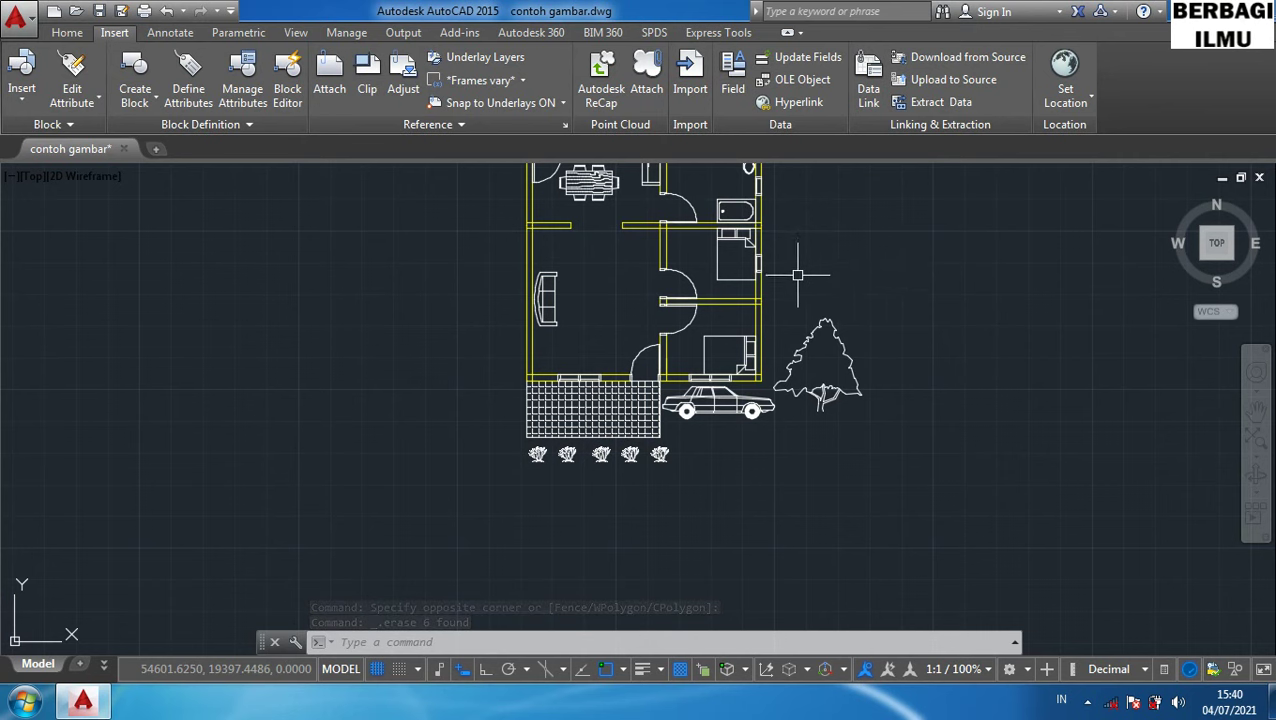
mouse_move(796, 366)
middle_down()
mouse_move(897, 313)
mouse_move(897, 388)
middle_up()
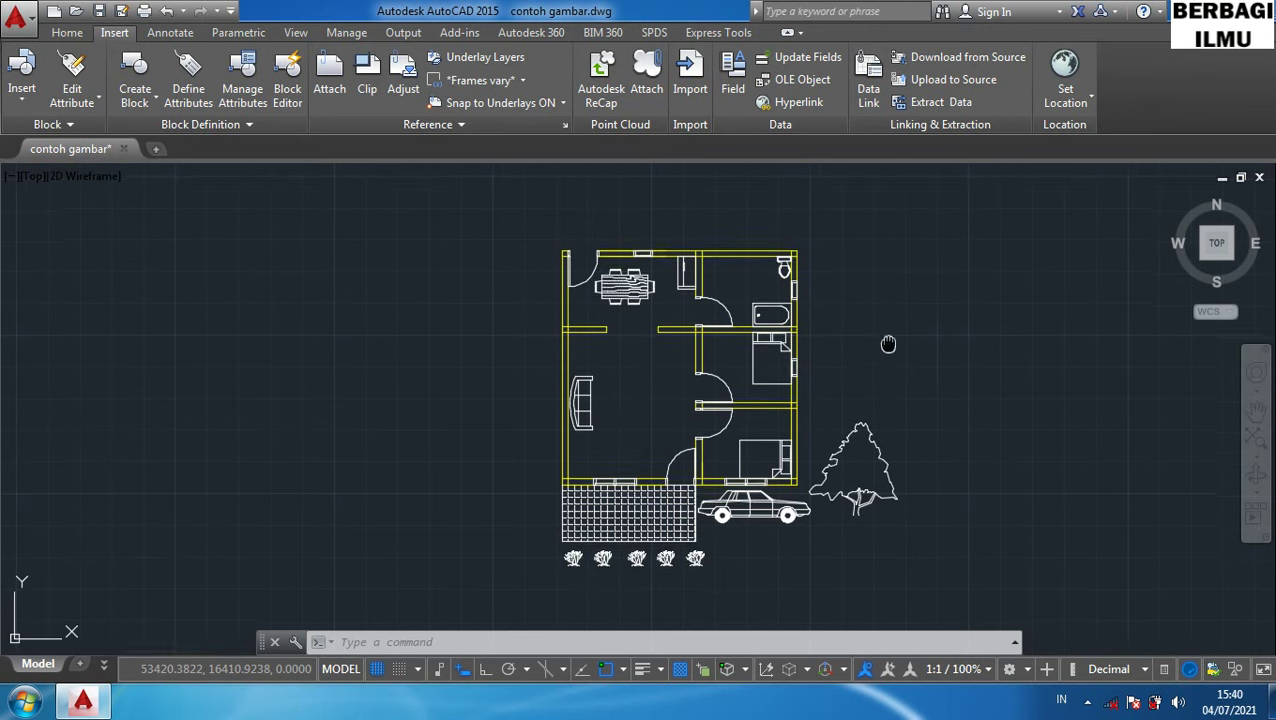
middle_drag(888, 348, 901, 295)
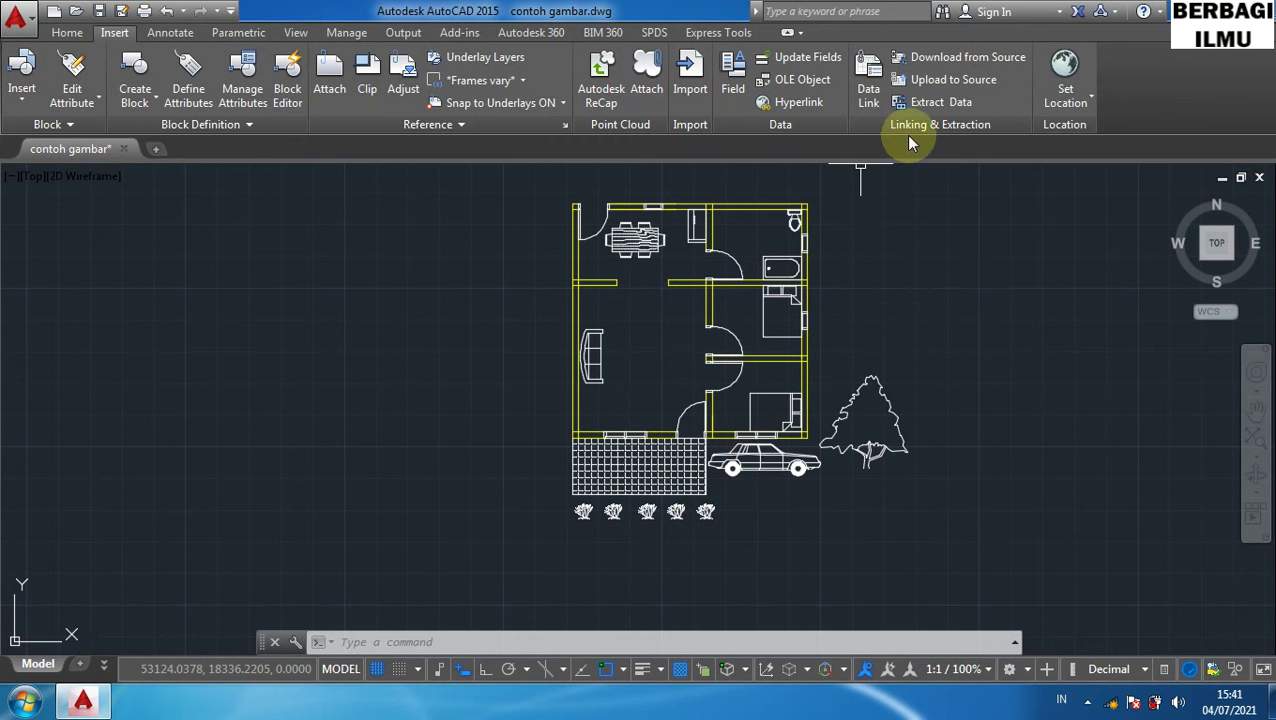
Zoom to the drawing extents, then minimize AutoCAD to show the desktop.
text(z)
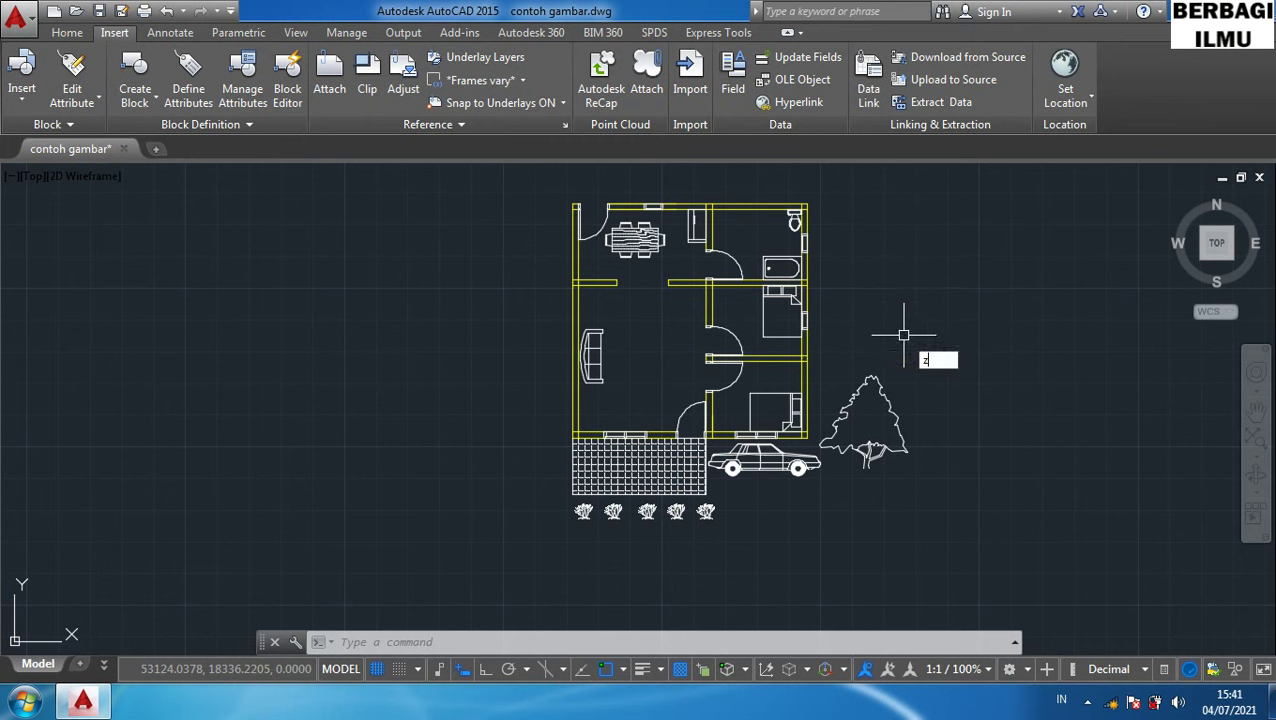
key(Return)
text(e)
key(Return)
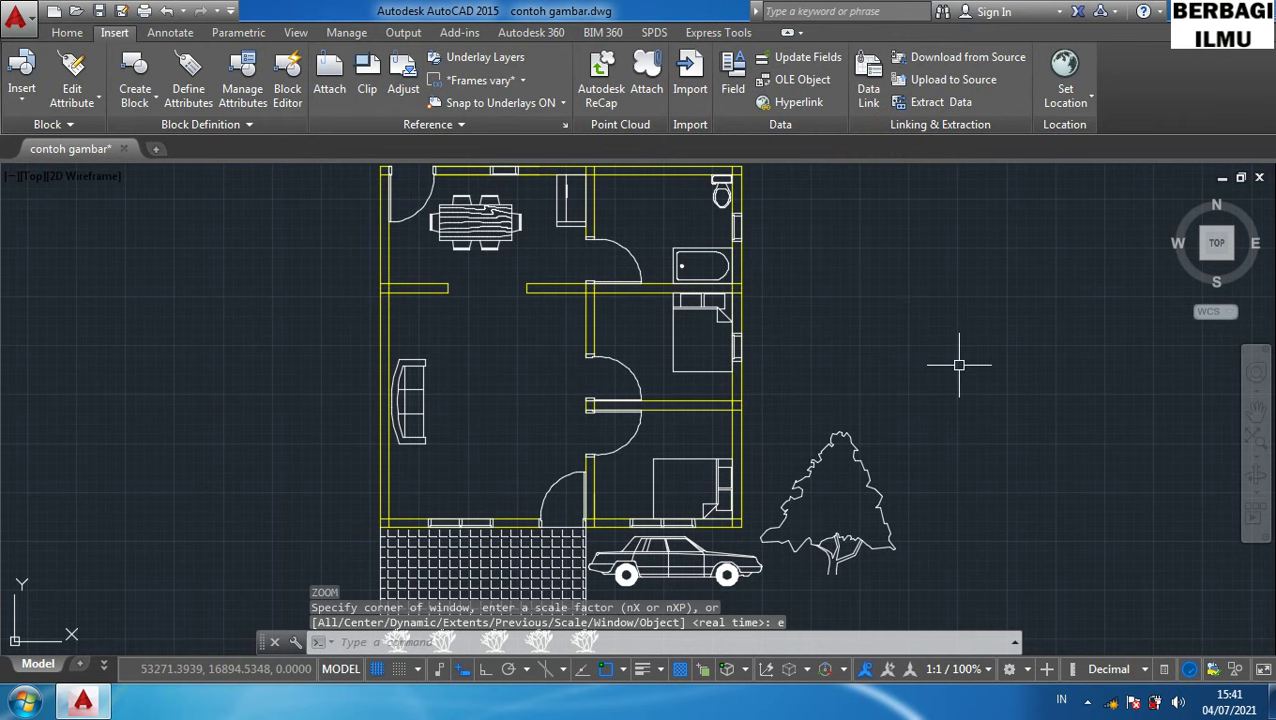
middle_drag(958, 365, 956, 322)
scroll(956, 322, down, 2)
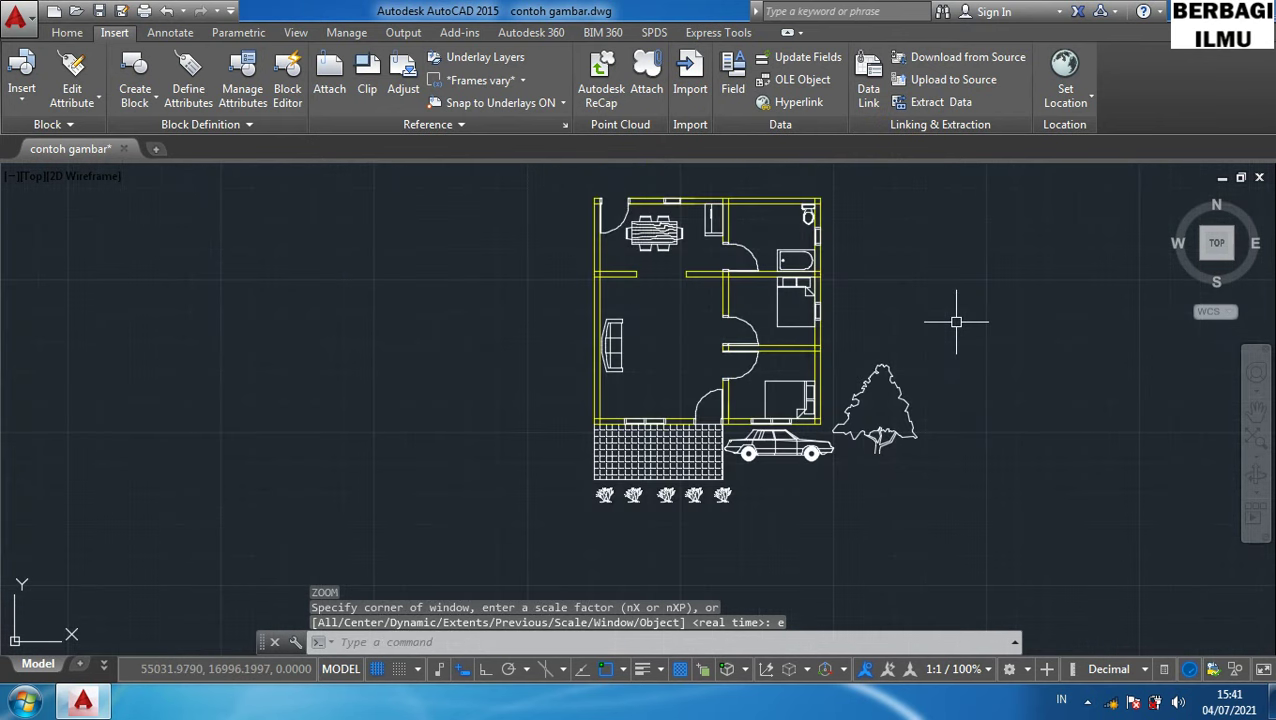
click(1195, 10)
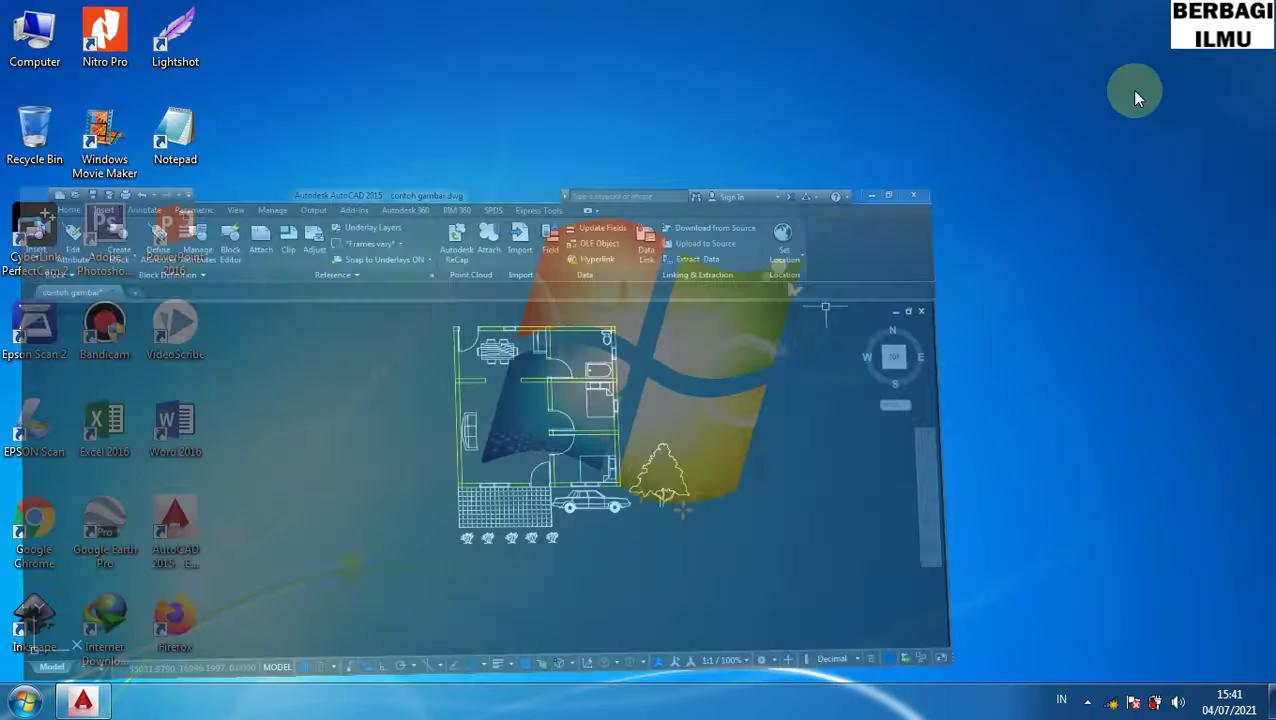